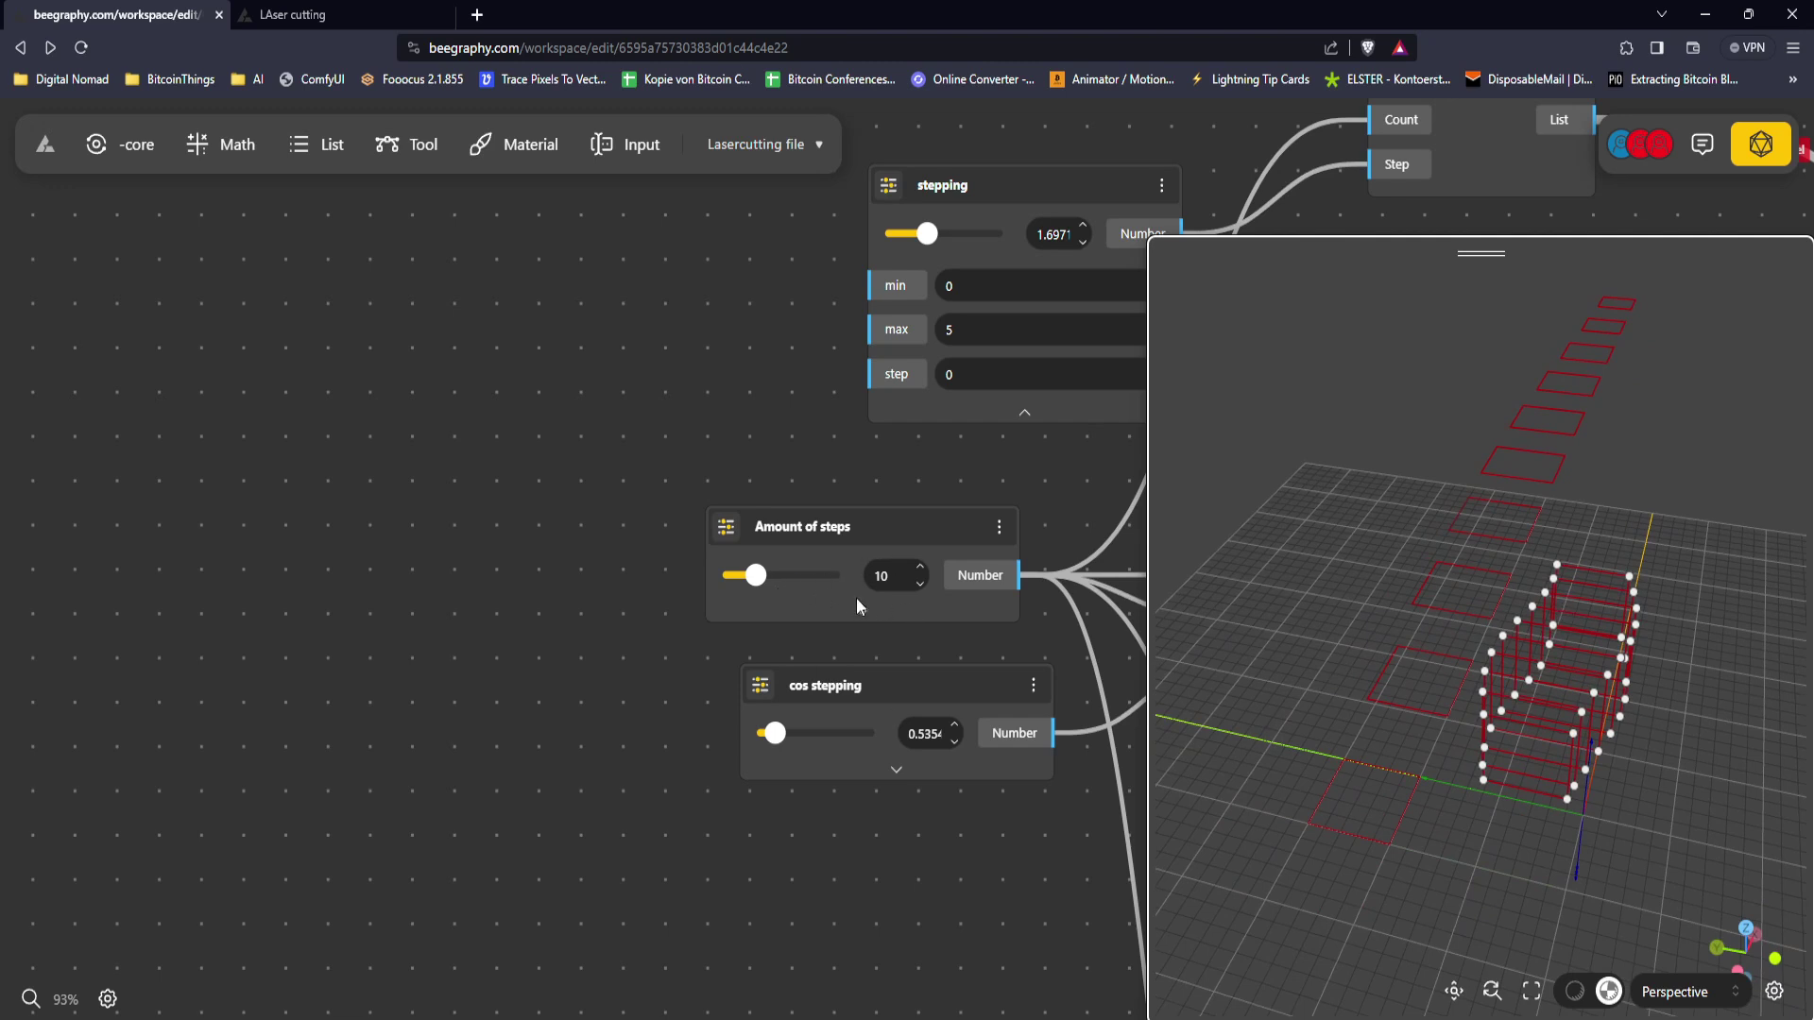
# Step: Set the Amount of steps input to 15 and inspect the extended point arrangement in the 3D preview
pyautogui.moveTo(756, 575); pyautogui.dragTo(770, 584)
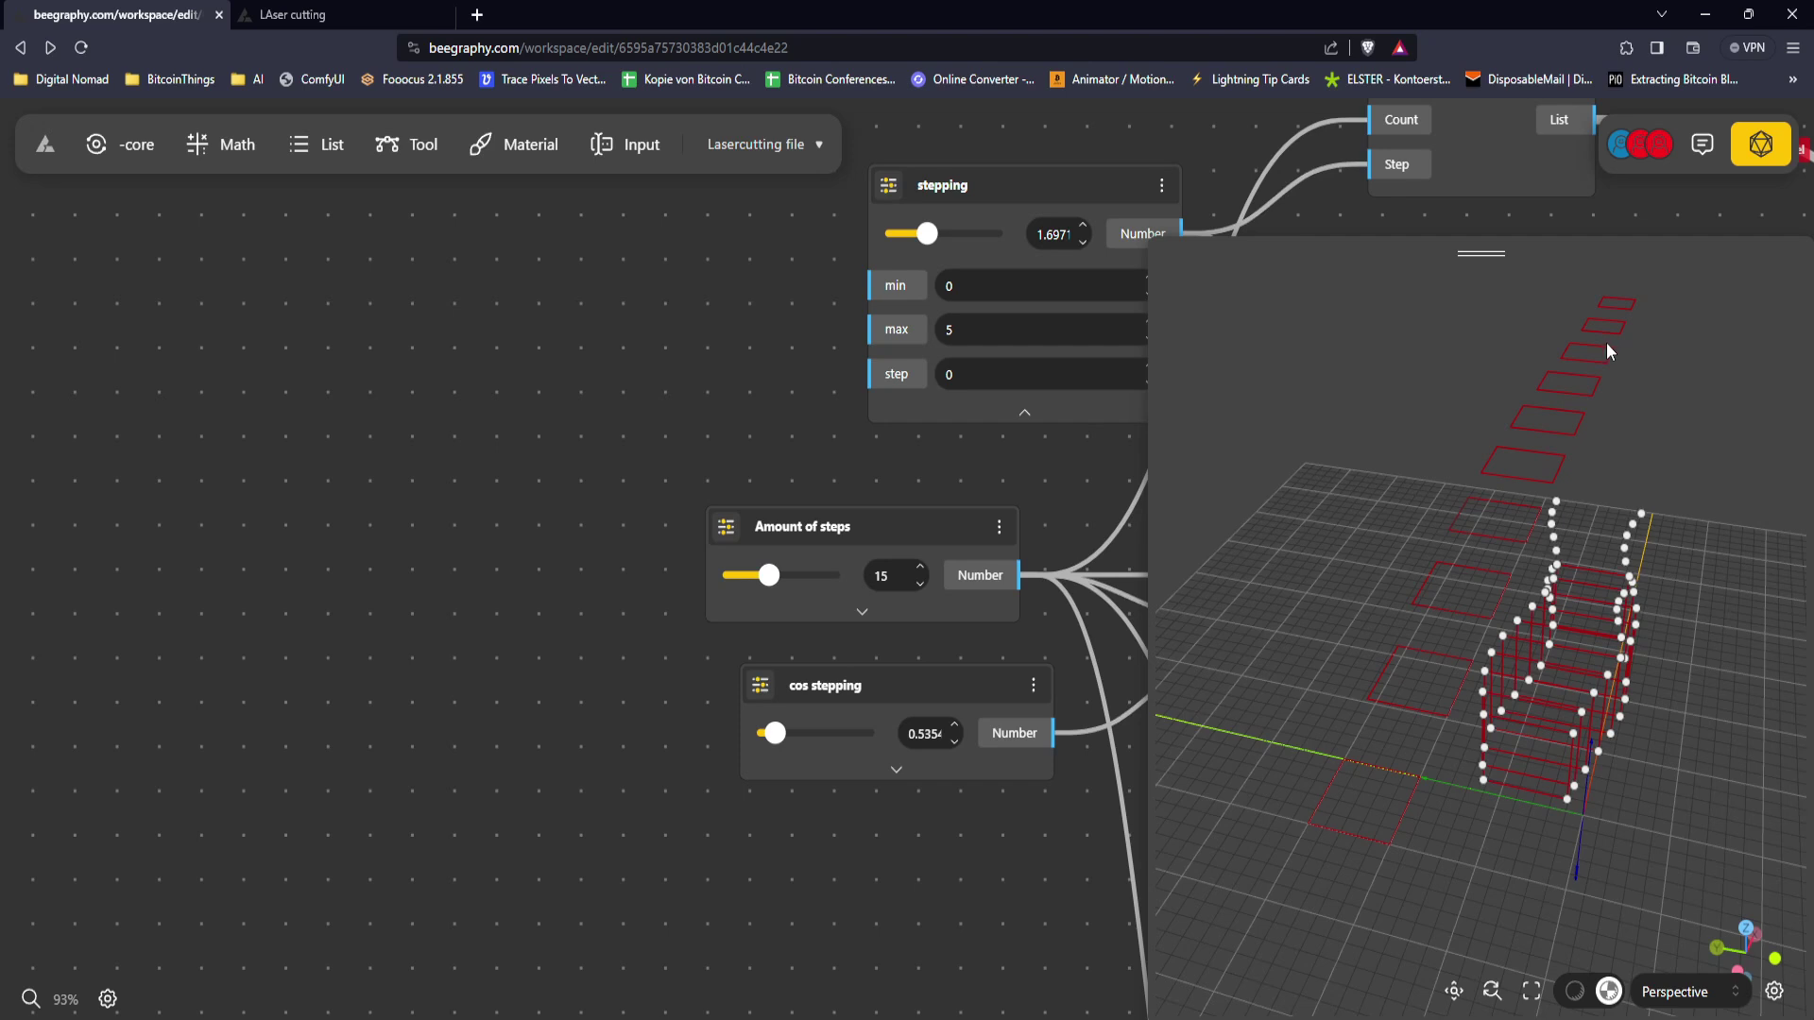
pyautogui.moveTo(1659, 435); pyautogui.dragTo(1591, 538)
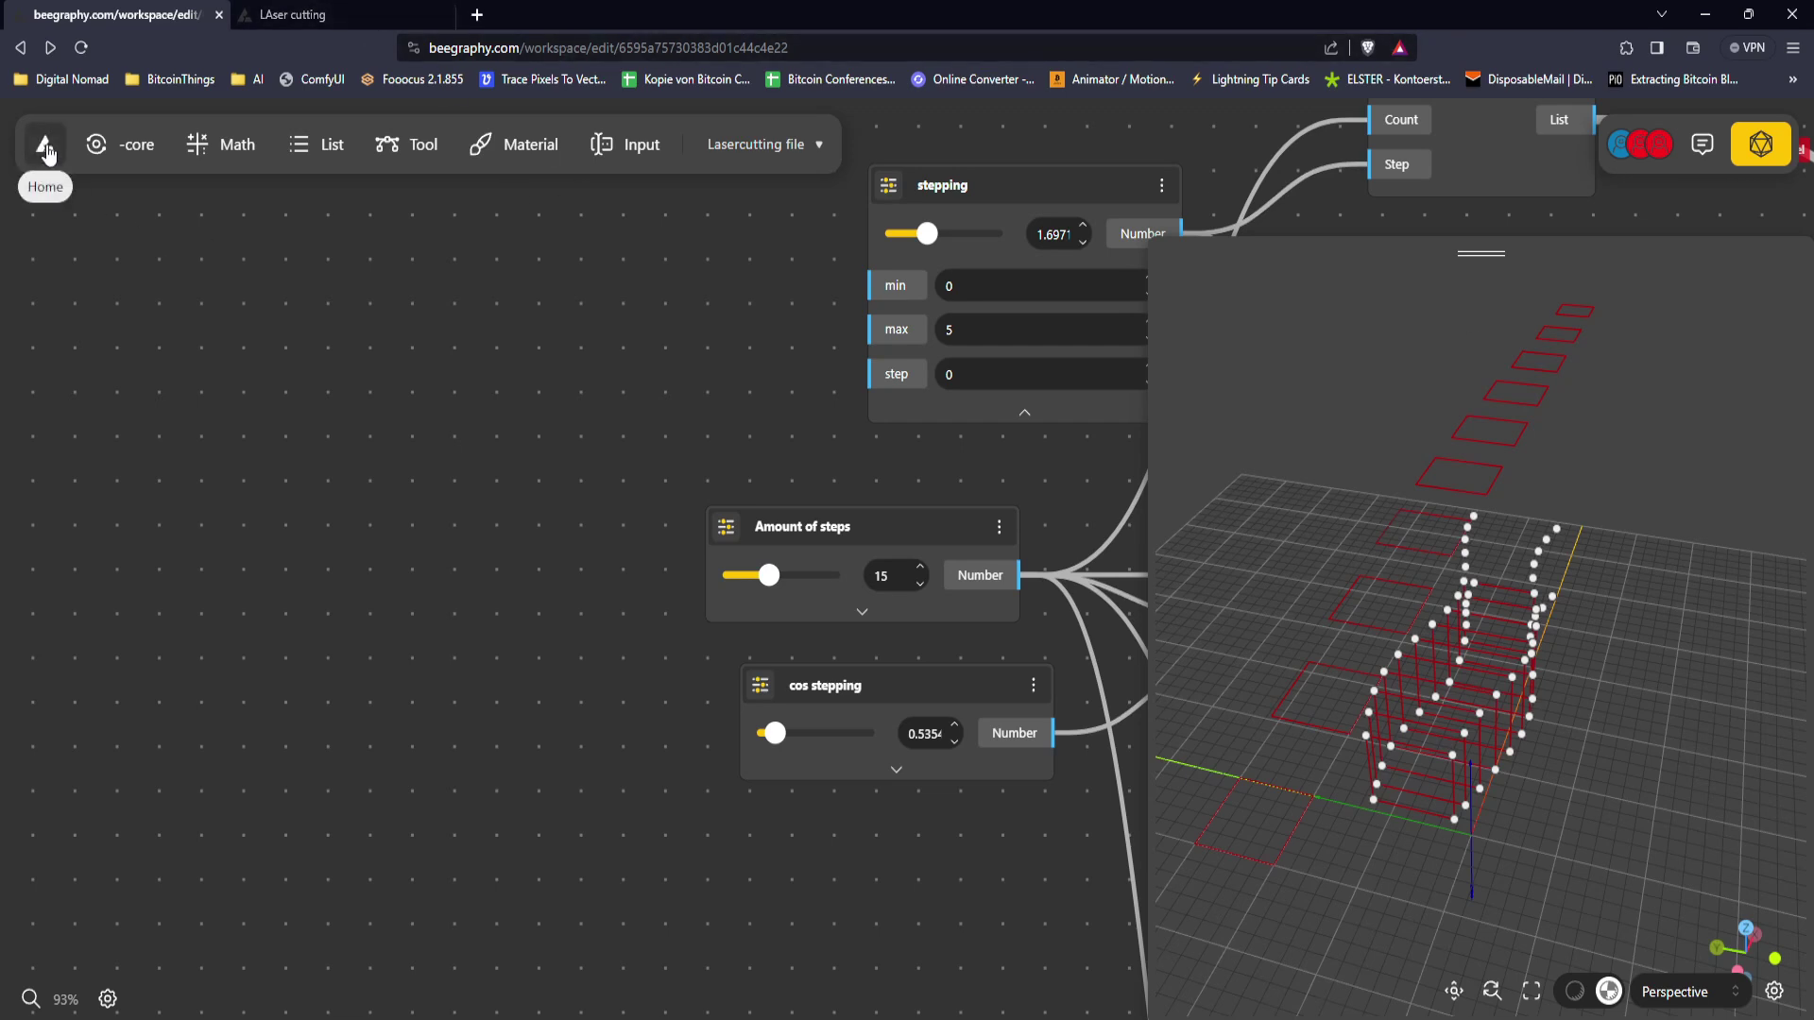
# Step: Create a new model named "lasercutting 1" from the My Models page of the second open workspace
pyautogui.click(293, 14)
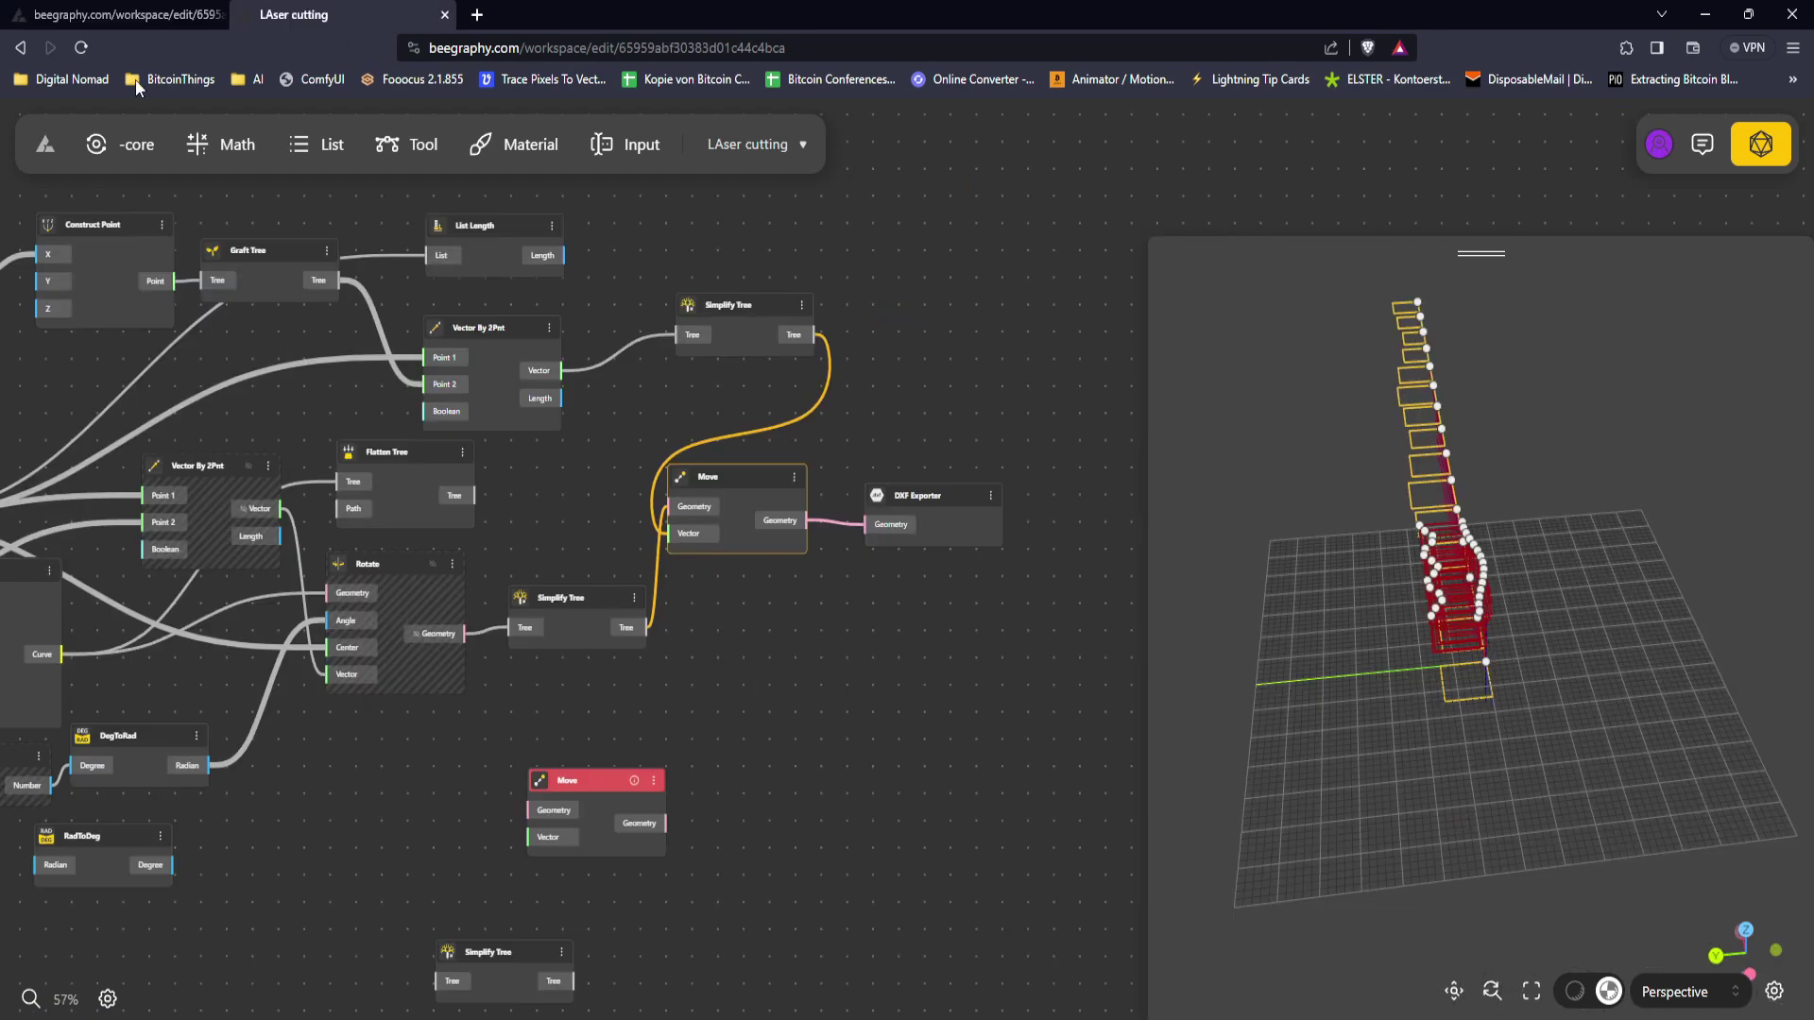
pyautogui.click(42, 151)
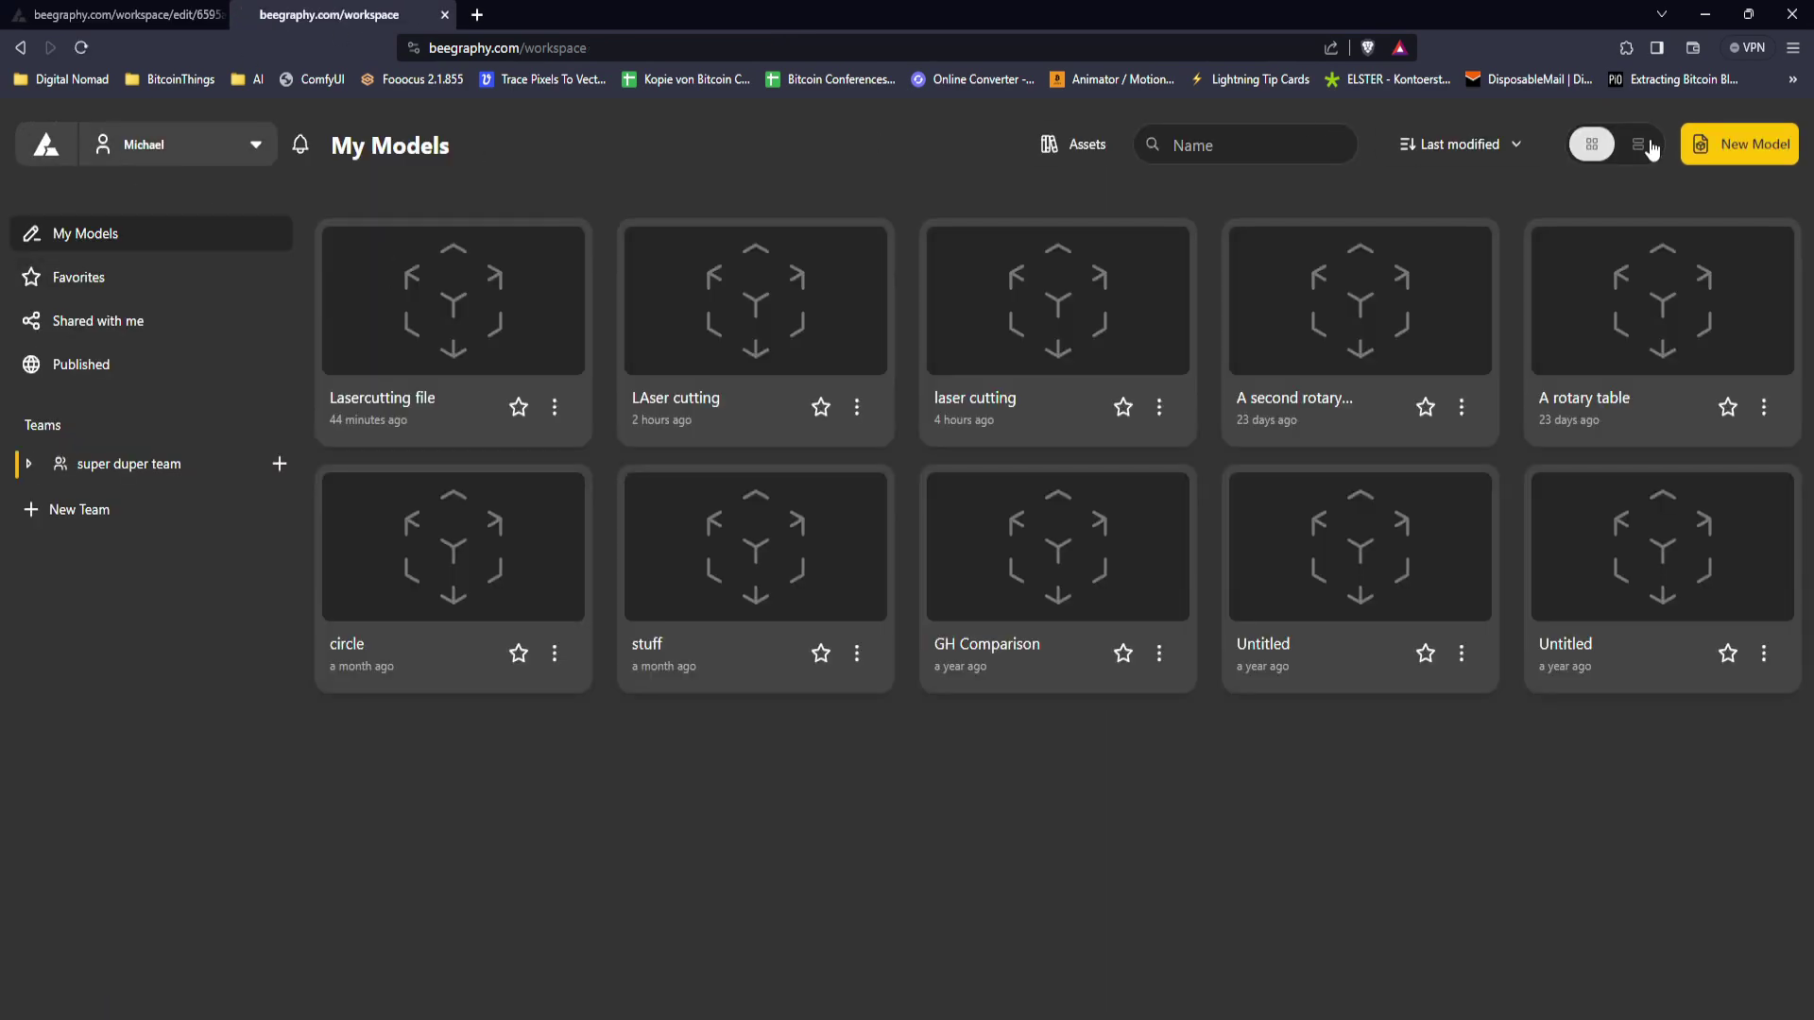
pyautogui.click(1748, 146)
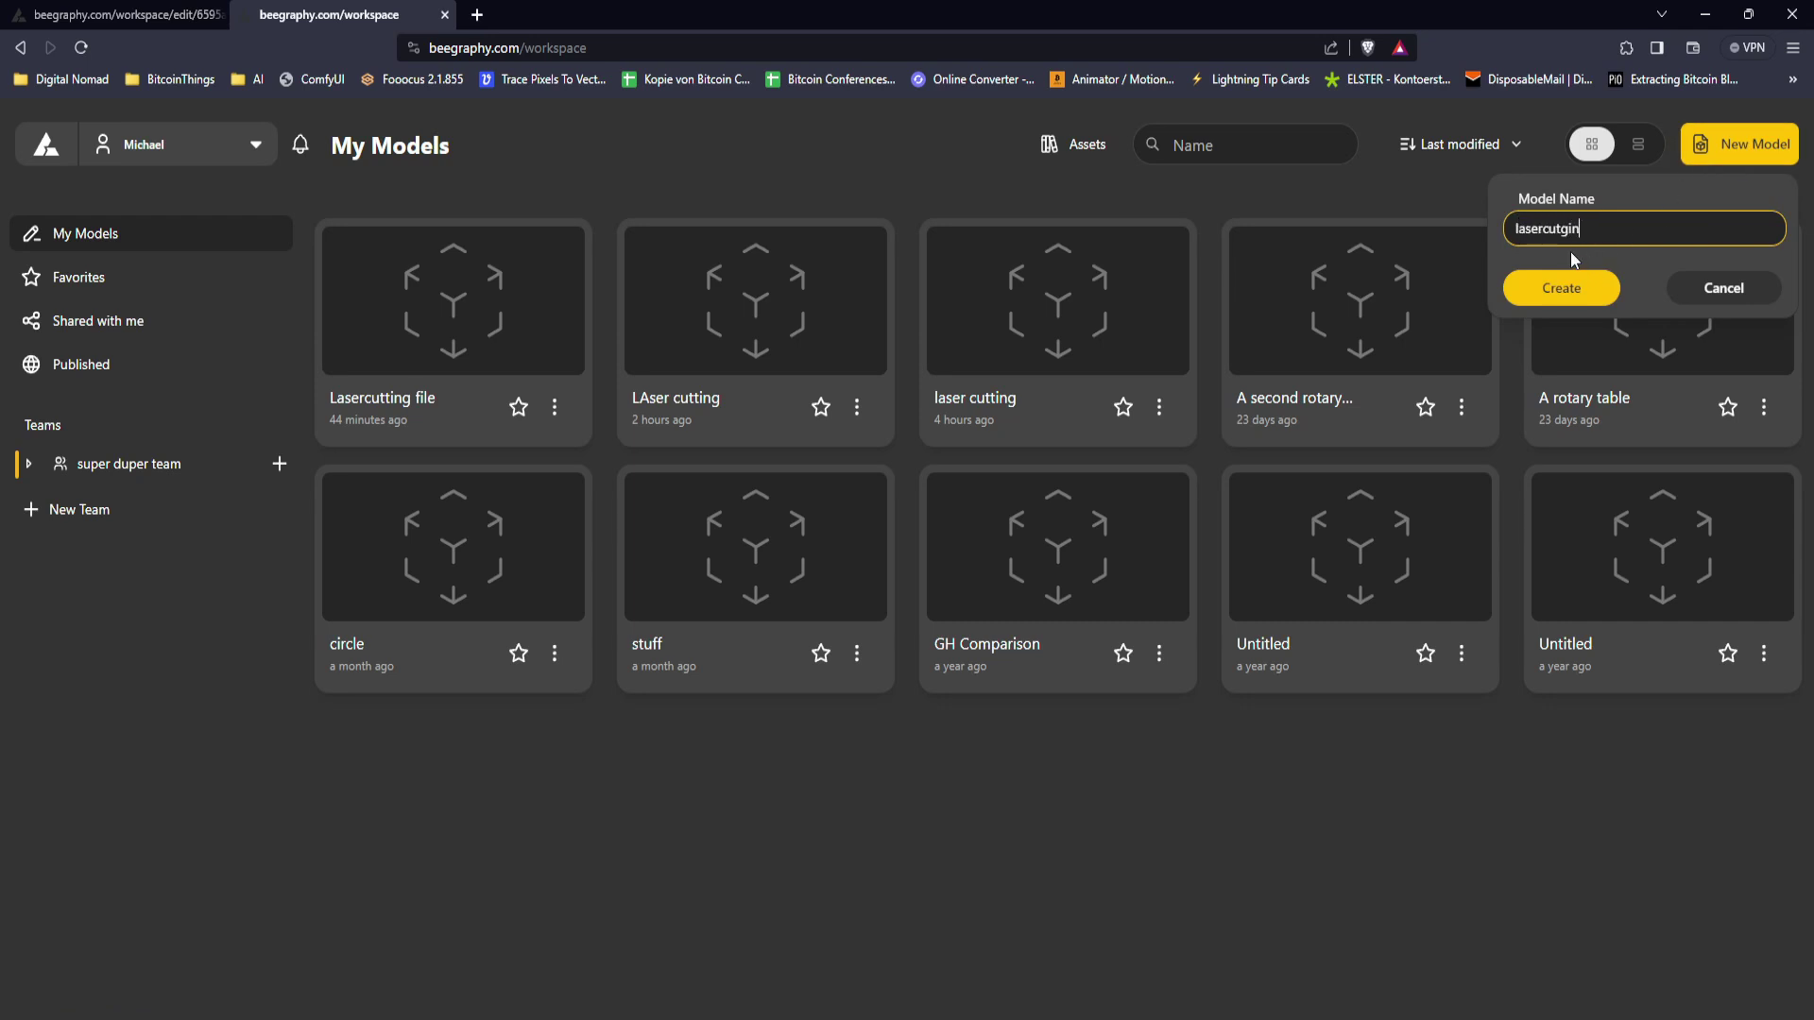
pyautogui.write('lasercutting 1')
pyautogui.press('Return')
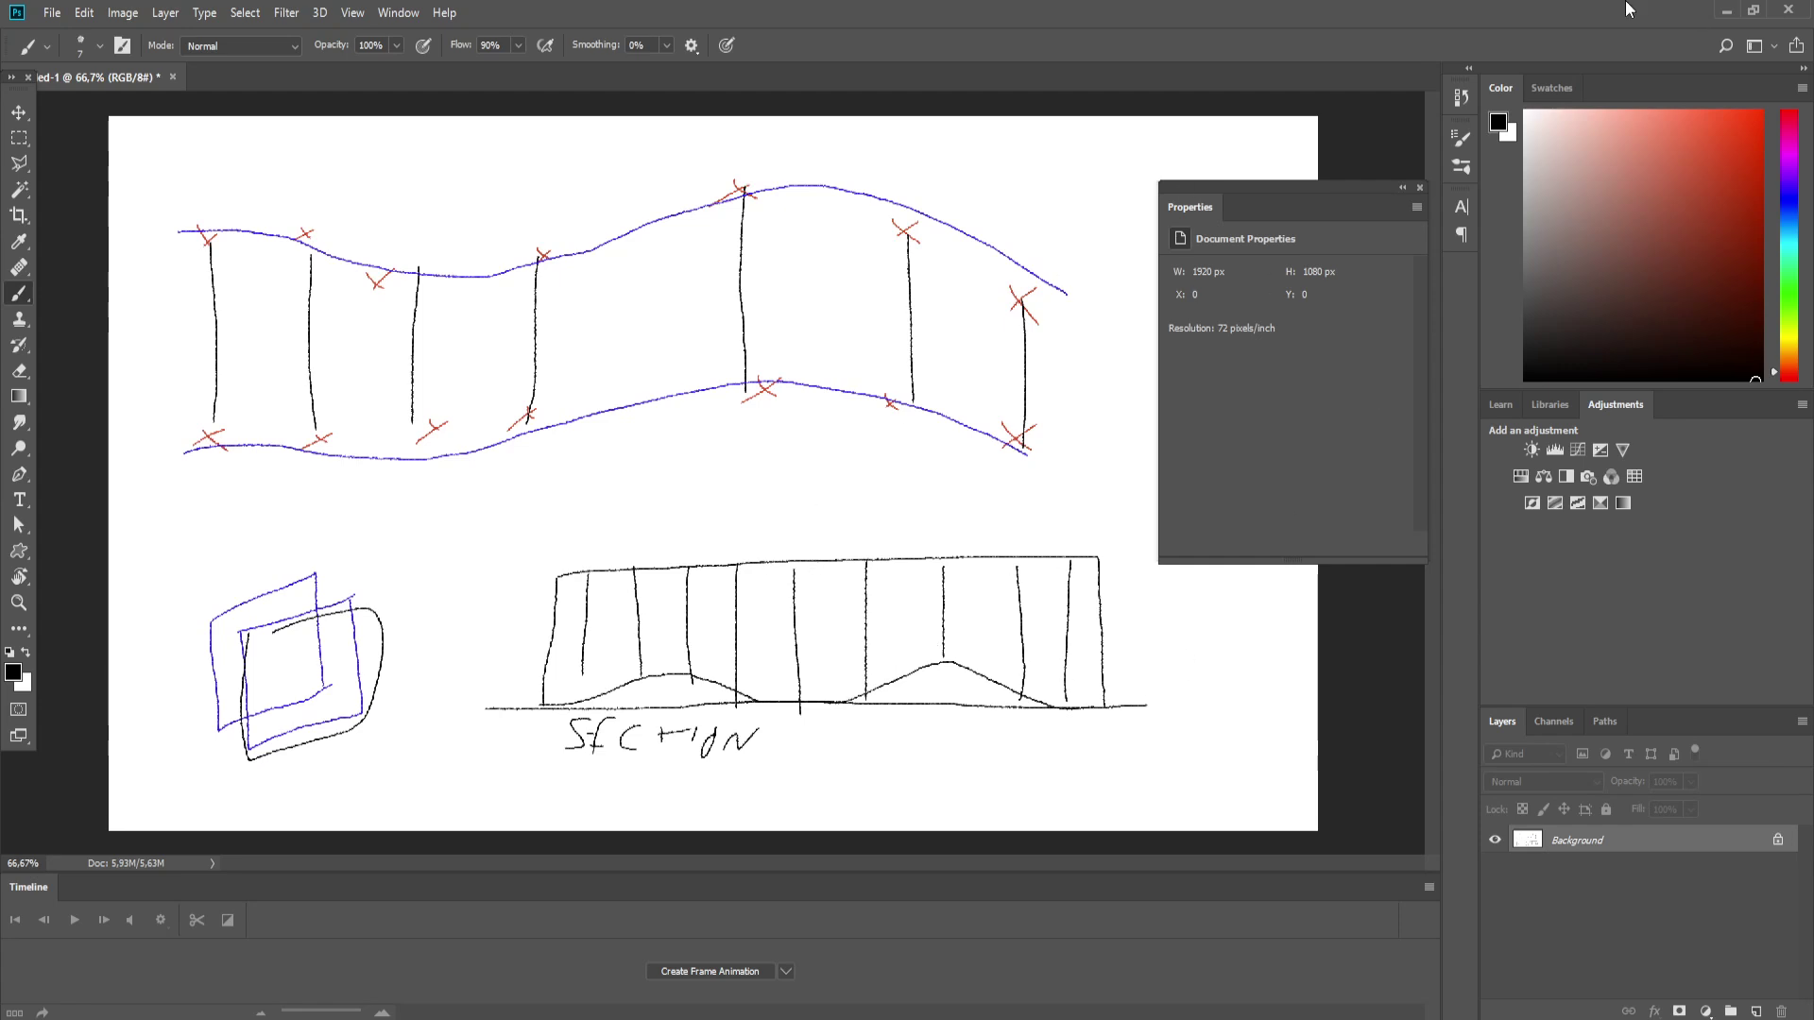
# Step: Minimize the Photoshop sketch and add a Construct Point node to the empty canvas of the new model
pyautogui.click(1728, 11)
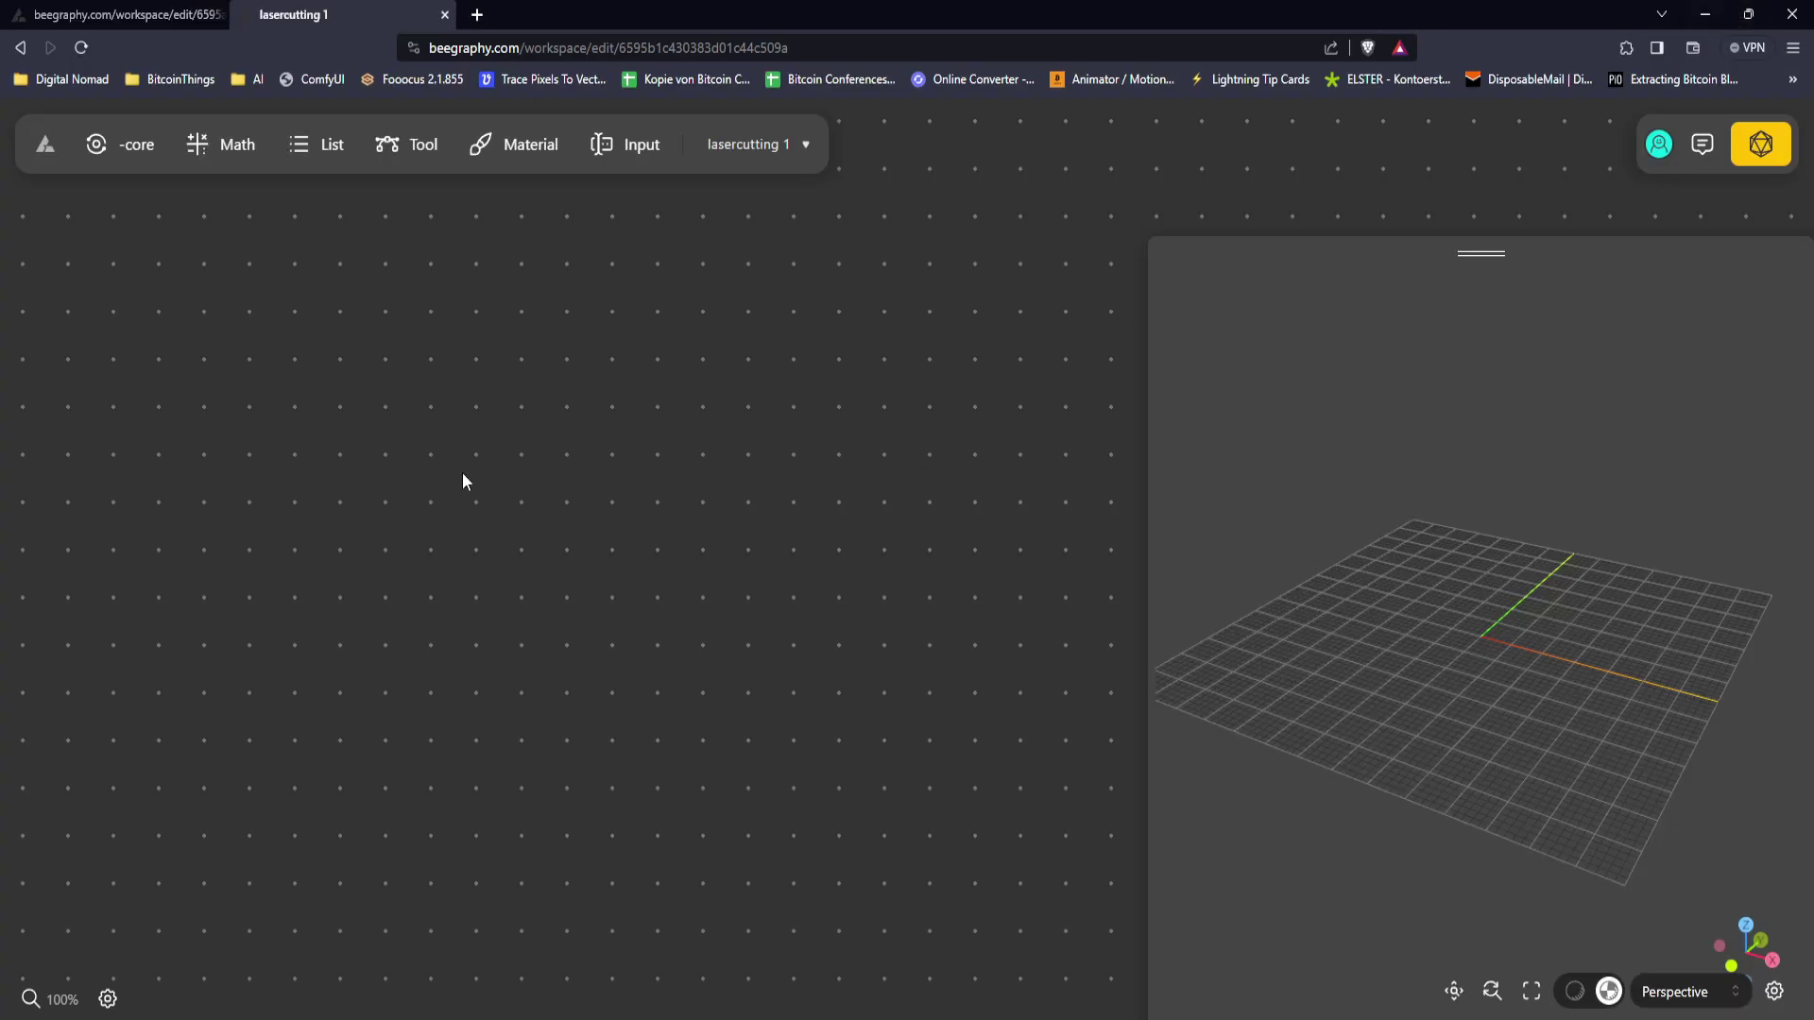
pyautogui.doubleClick(508, 460)
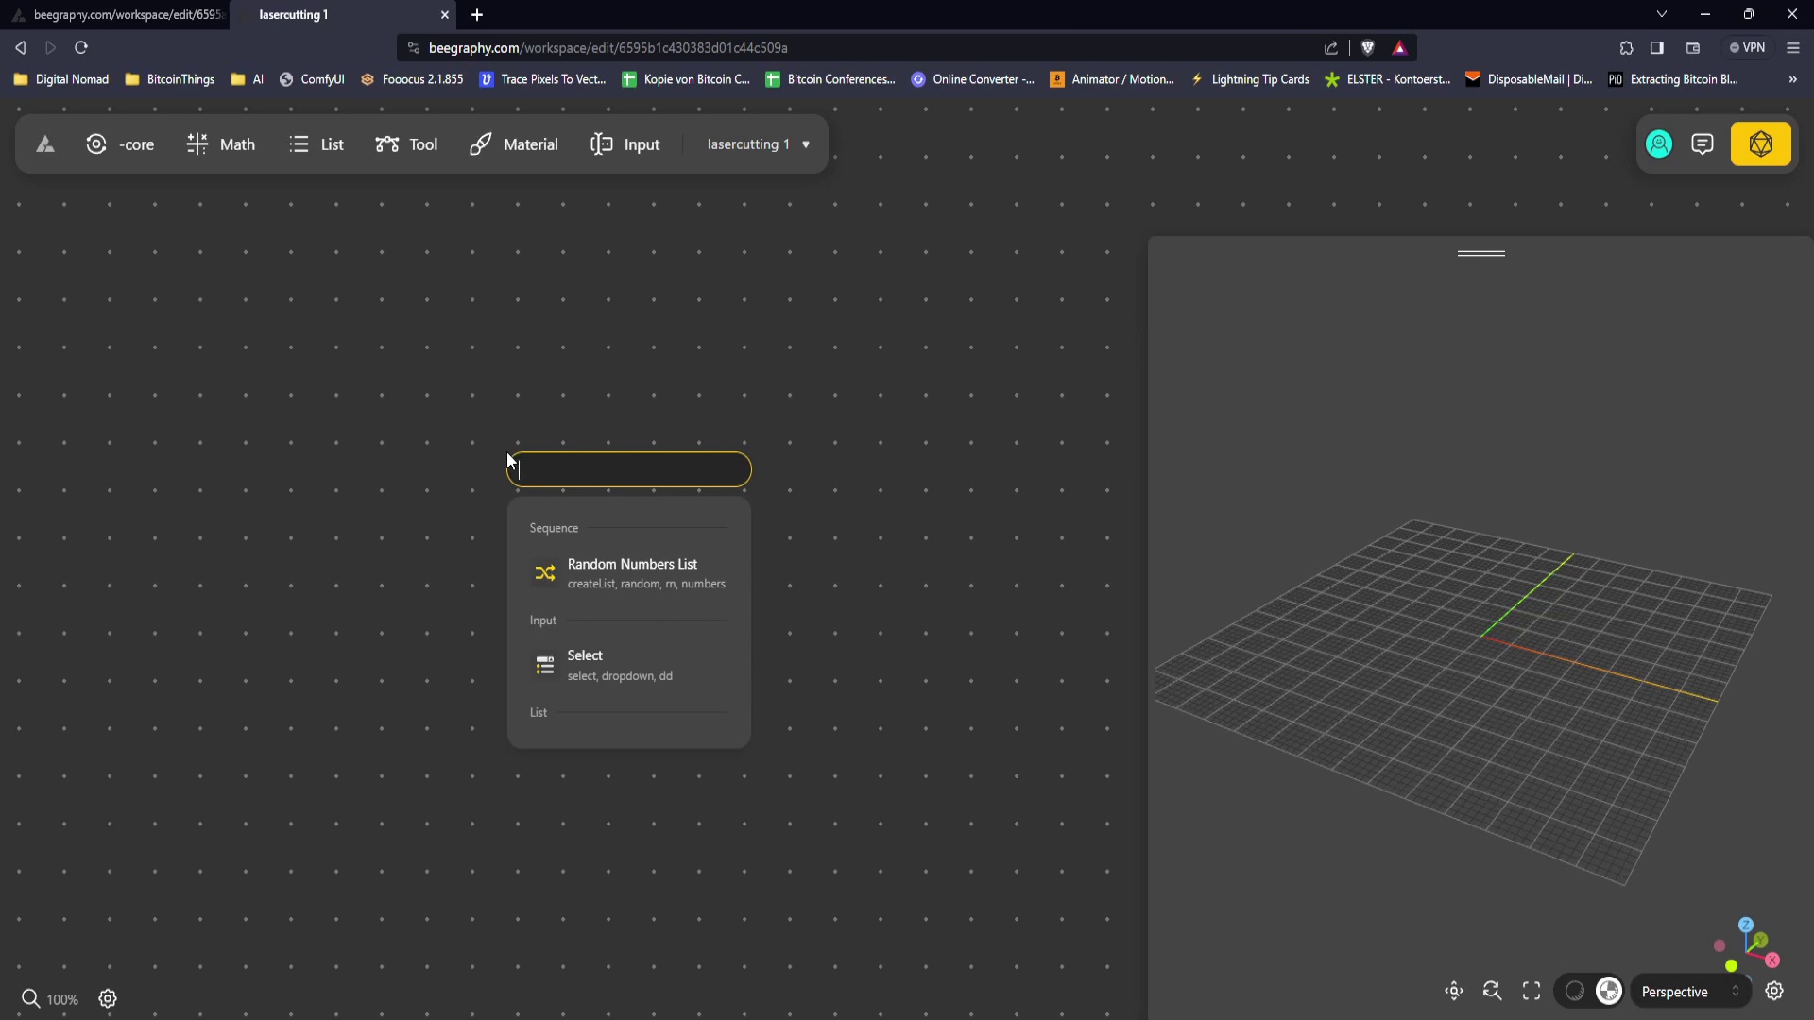
pyautogui.write('constru')
pyautogui.click(614, 718)
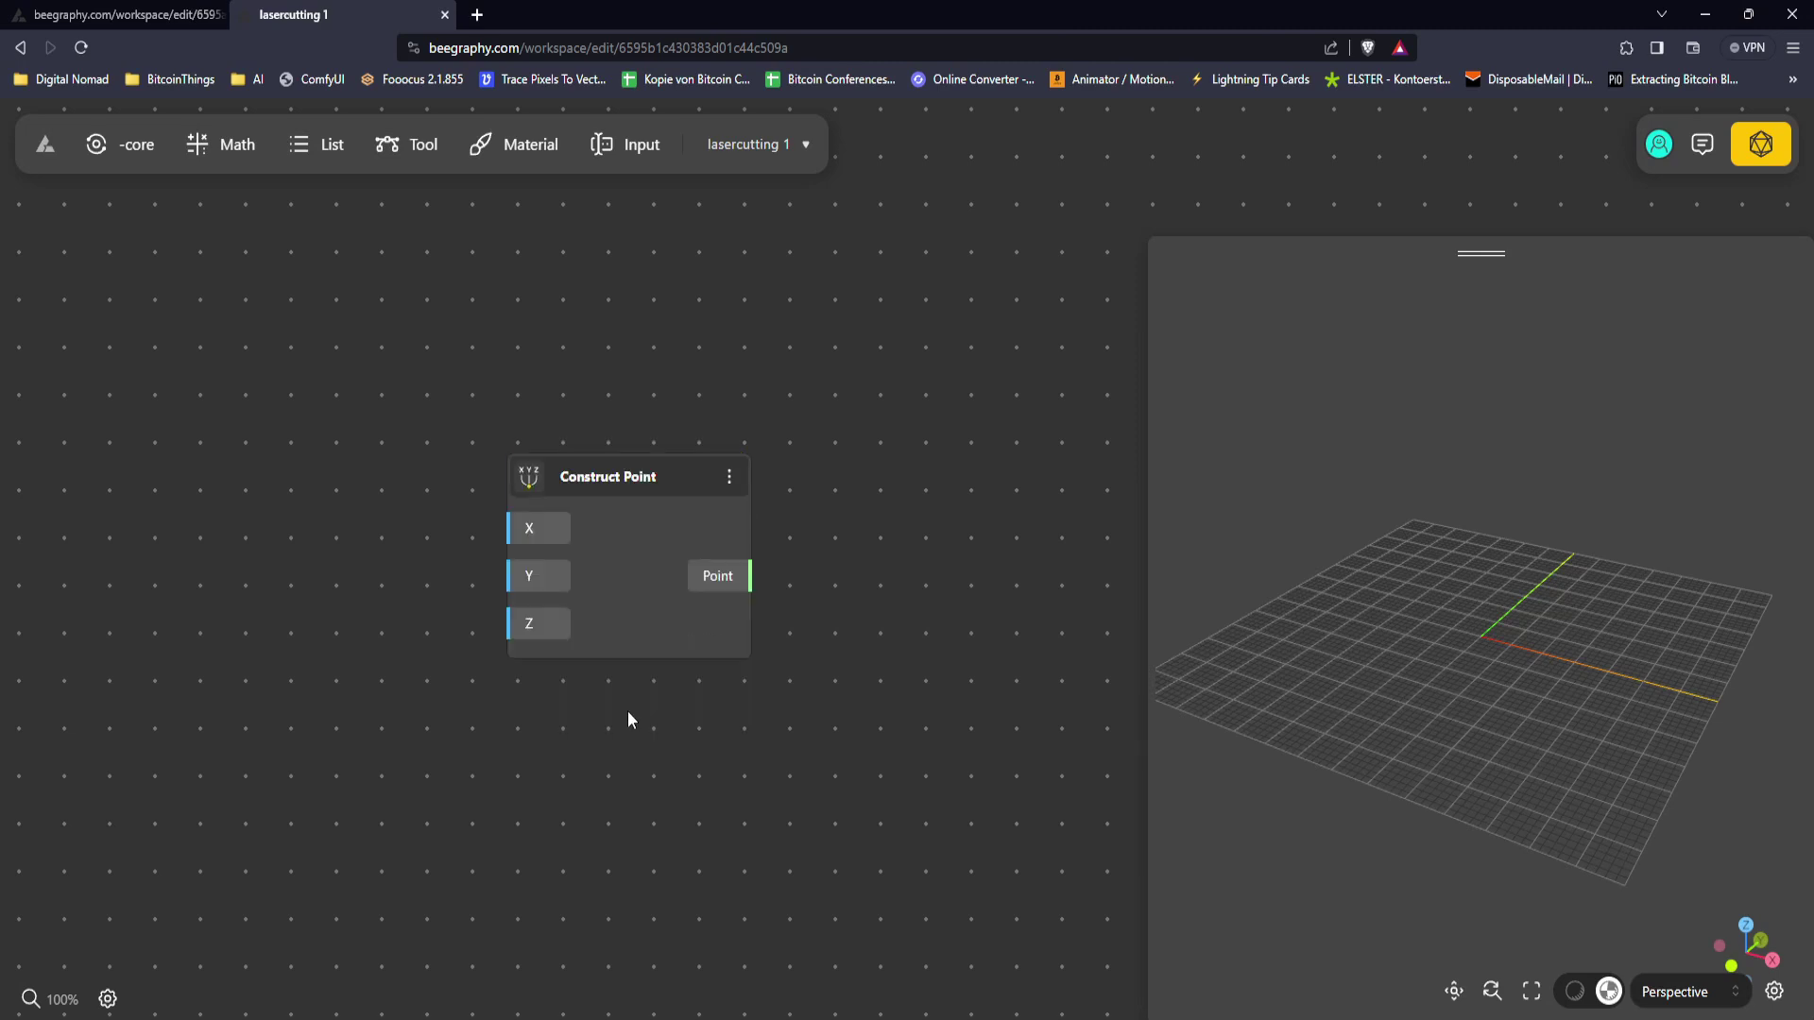
pyautogui.moveTo(632, 486); pyautogui.dragTo(956, 364)
# Step: Add a List Sequence node and place it beside the input side of Construct Point
pyautogui.doubleClick(450, 546)
pyautogui.write('ser')
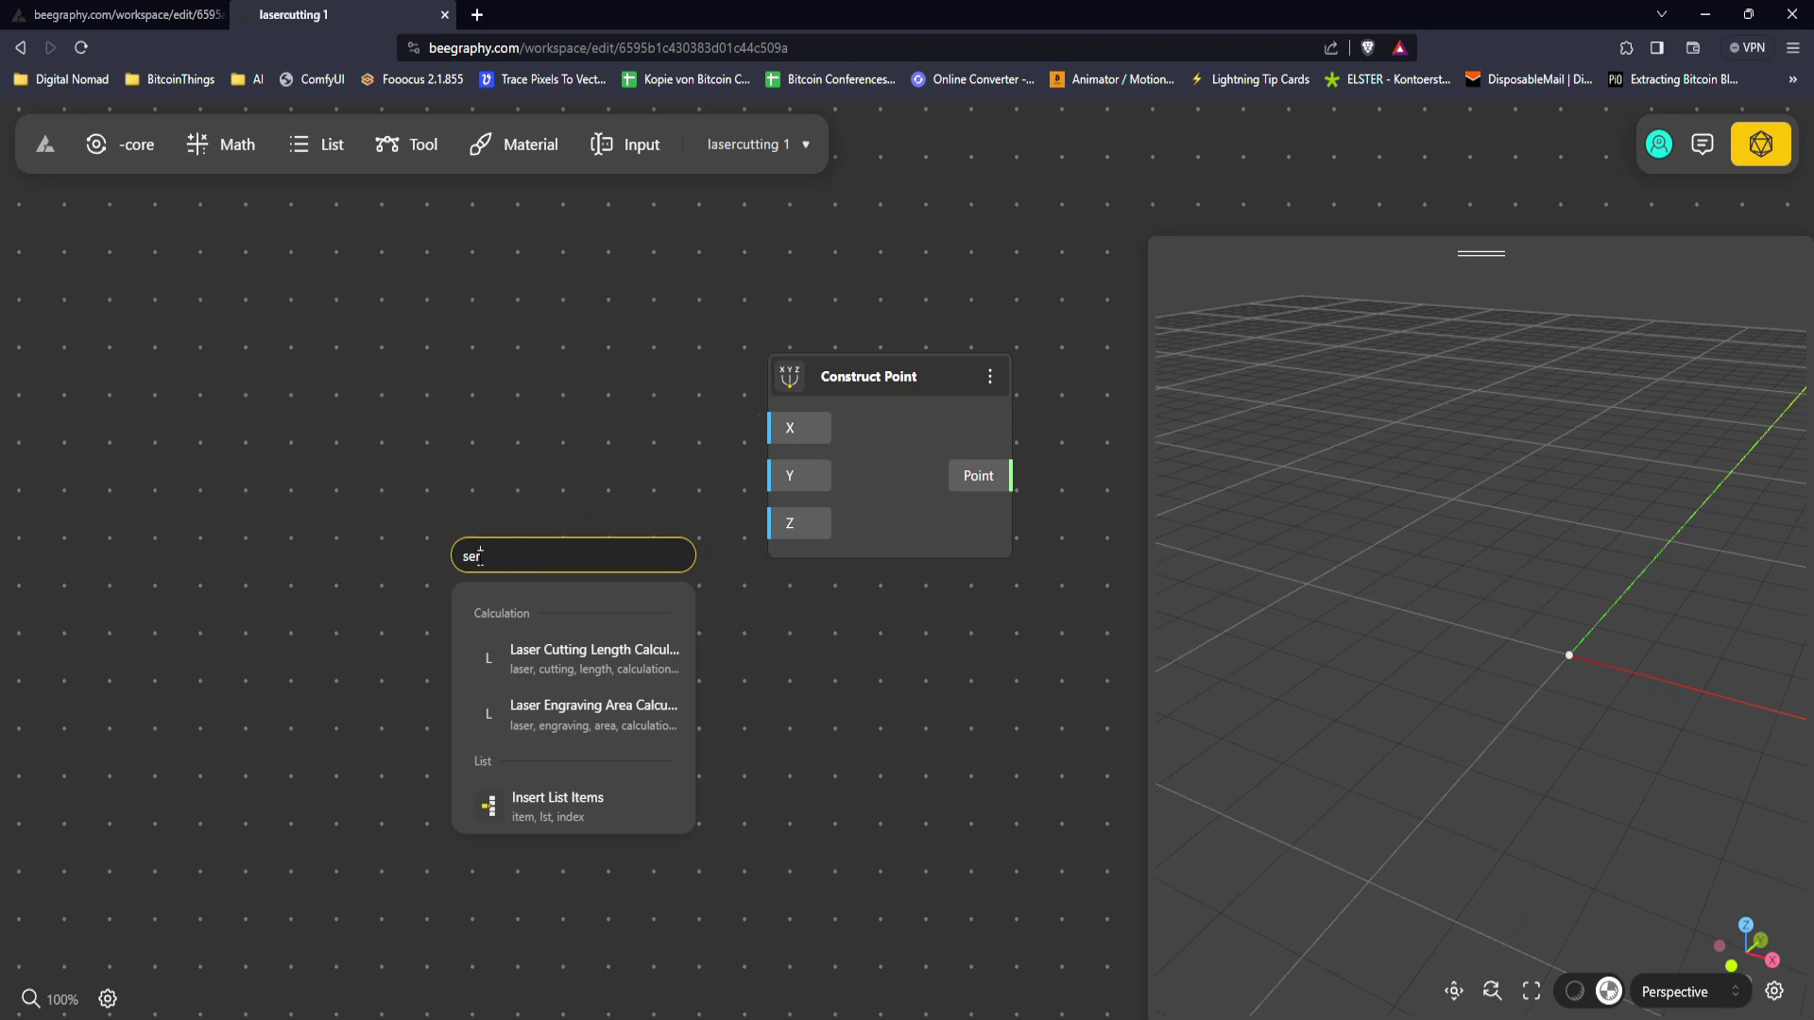
pyautogui.press('BackSpace')
pyautogui.write('q')
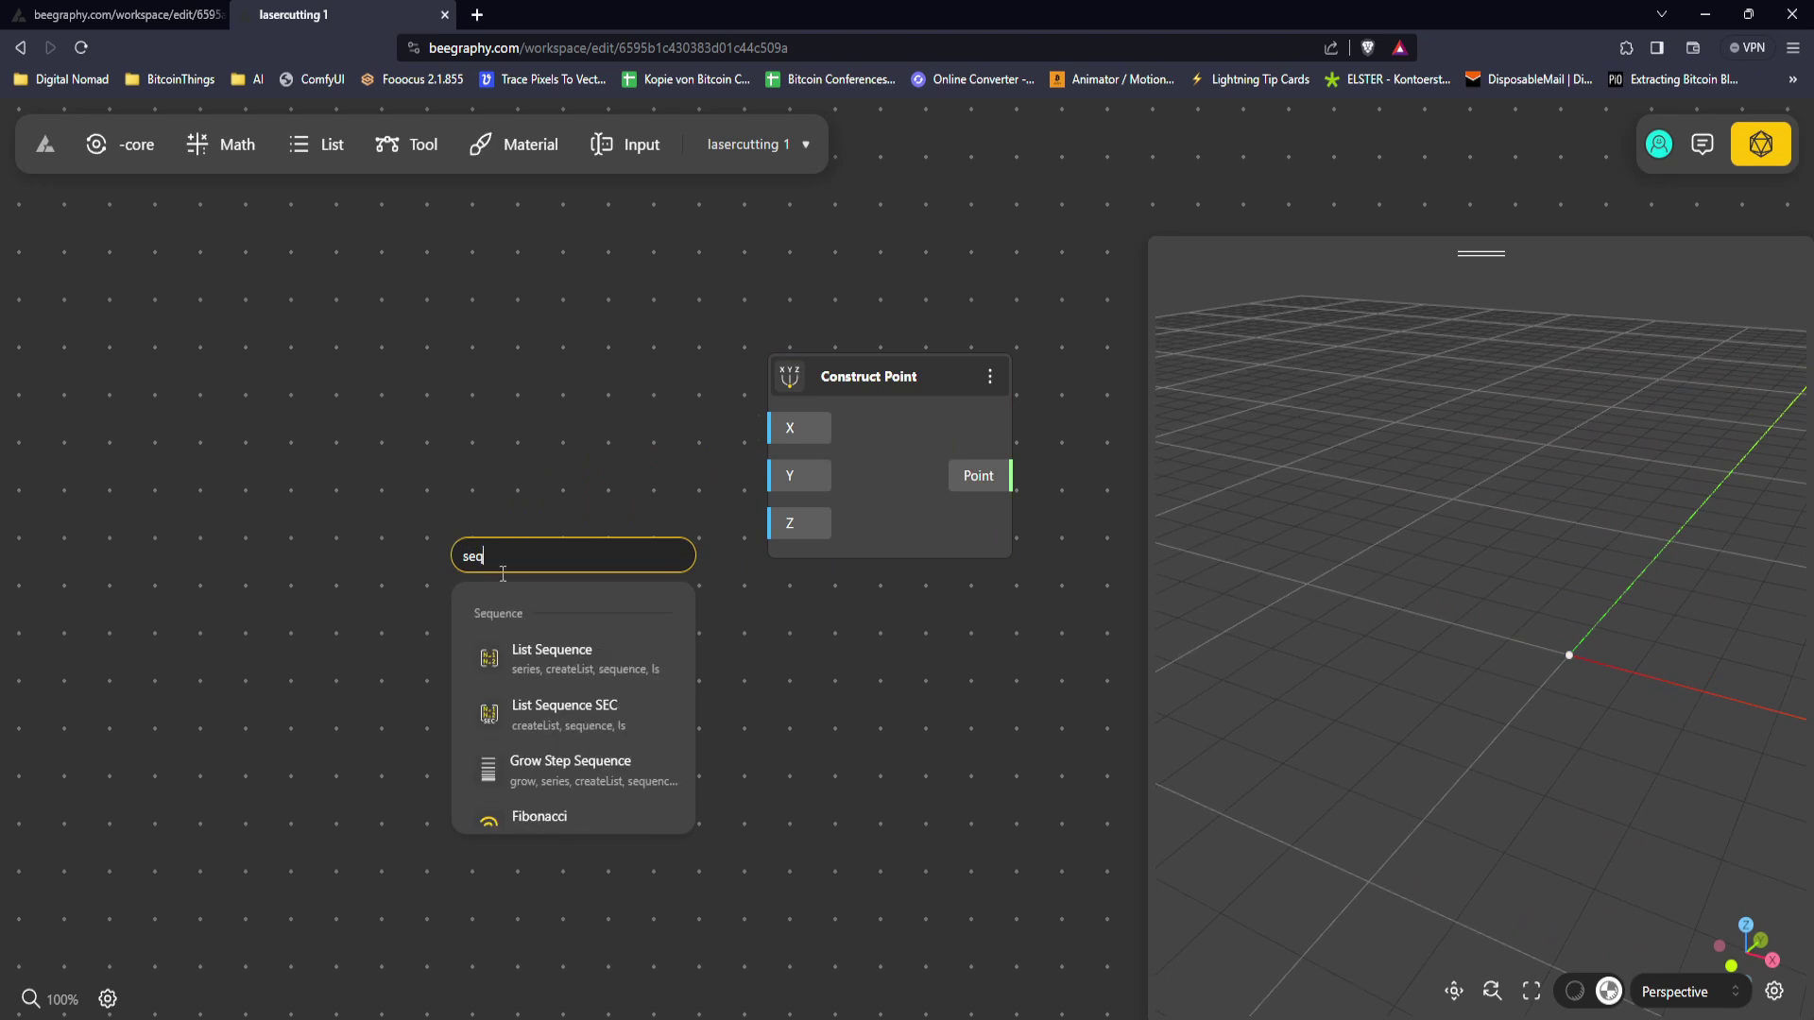
pyautogui.click(567, 675)
pyautogui.moveTo(578, 563); pyautogui.dragTo(417, 499)
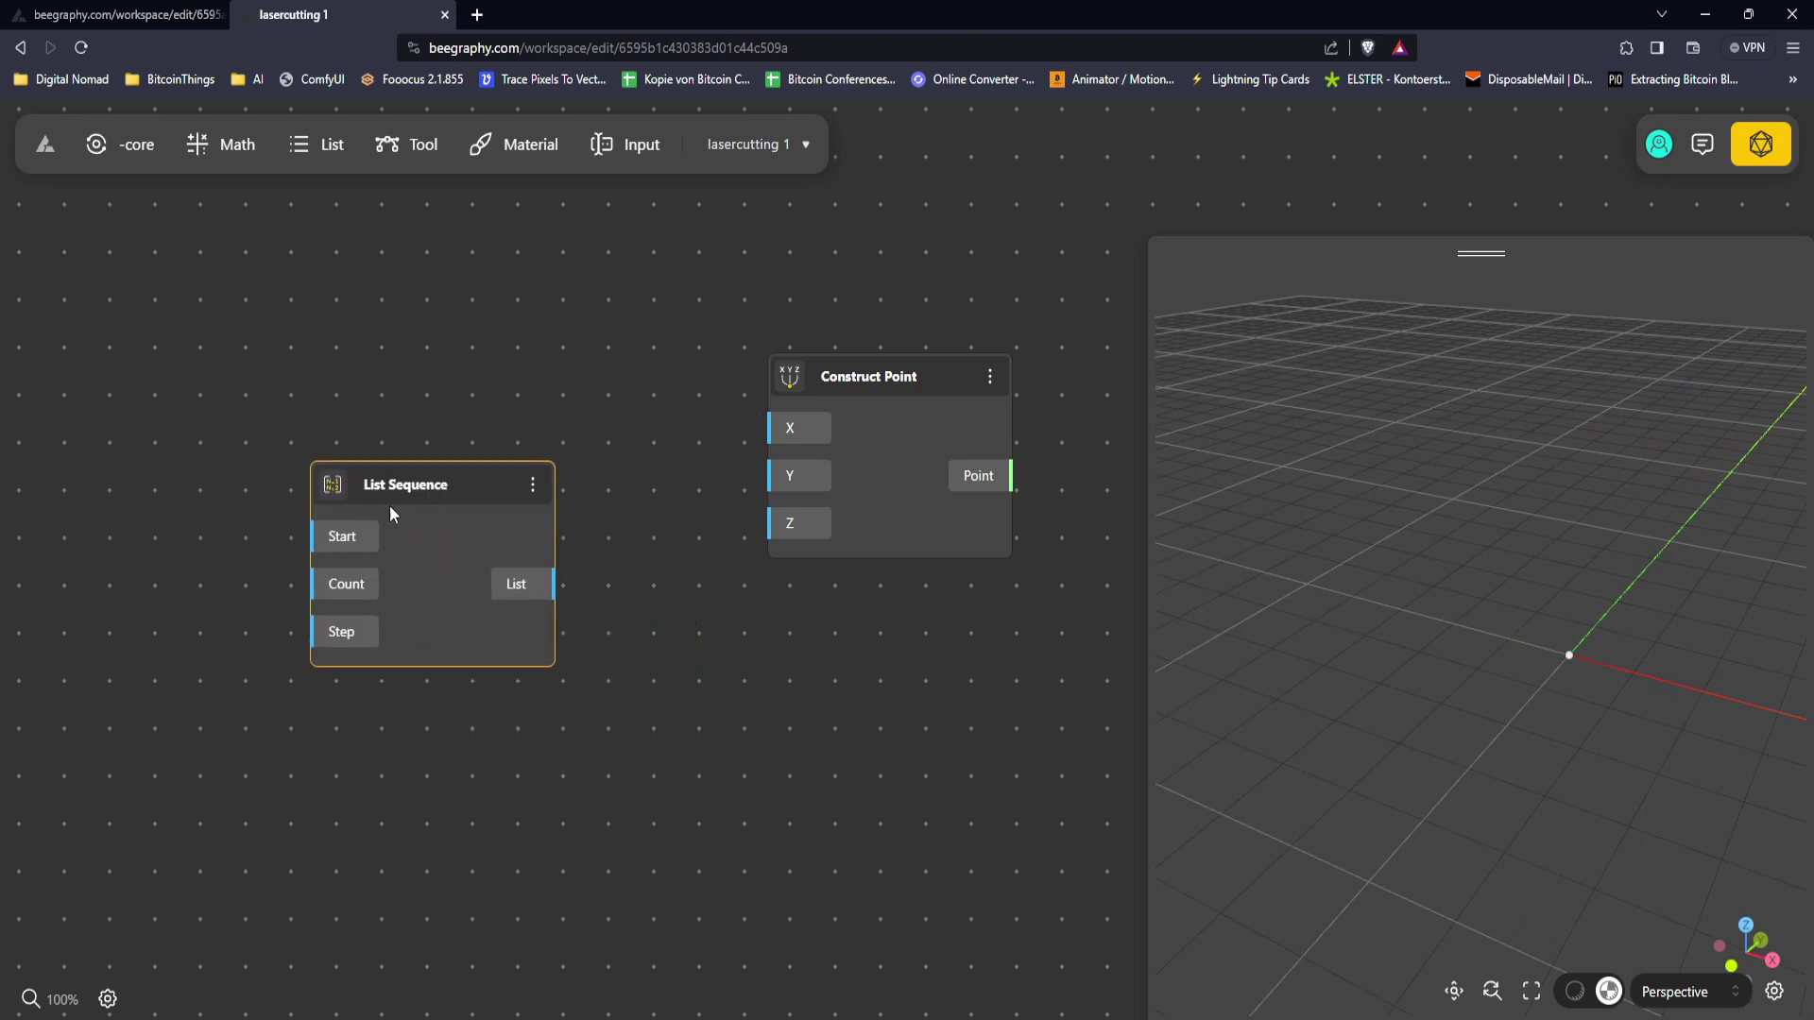
# Step: Add a Range Input node on the input side of the List Sequence and place a duplicate of it underneath
pyautogui.click(635, 140)
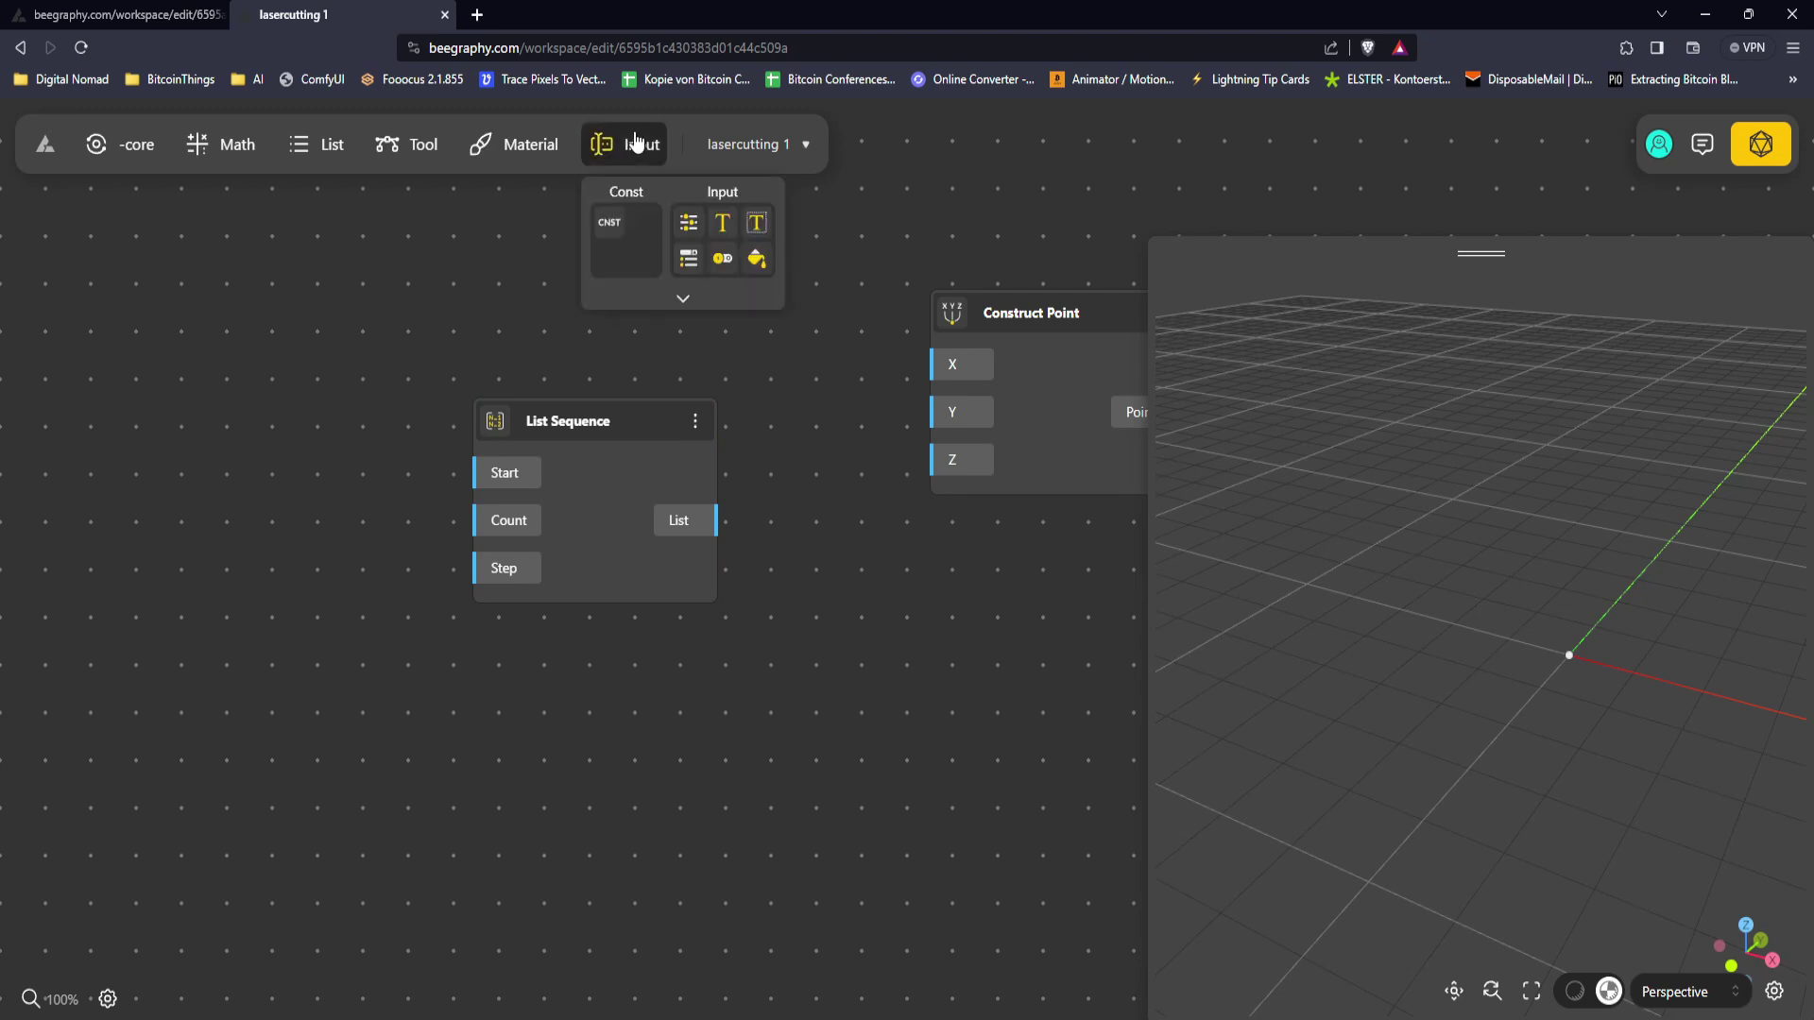
pyautogui.moveTo(696, 227); pyautogui.dragTo(134, 477)
pyautogui.moveTo(136, 481); pyautogui.dragTo(223, 449, button='middle')
pyautogui.moveTo(223, 449); pyautogui.dragTo(165, 462)
pyautogui.hotkey('ctrl', 'd')
pyautogui.moveTo(212, 535); pyautogui.dragTo(200, 648)
pyautogui.moveTo(357, 572); pyautogui.dragTo(516, 517, button='middle')
# Step: Set the upper Range Input's step to 1 and its maximum to 20
pyautogui.click(311, 471)
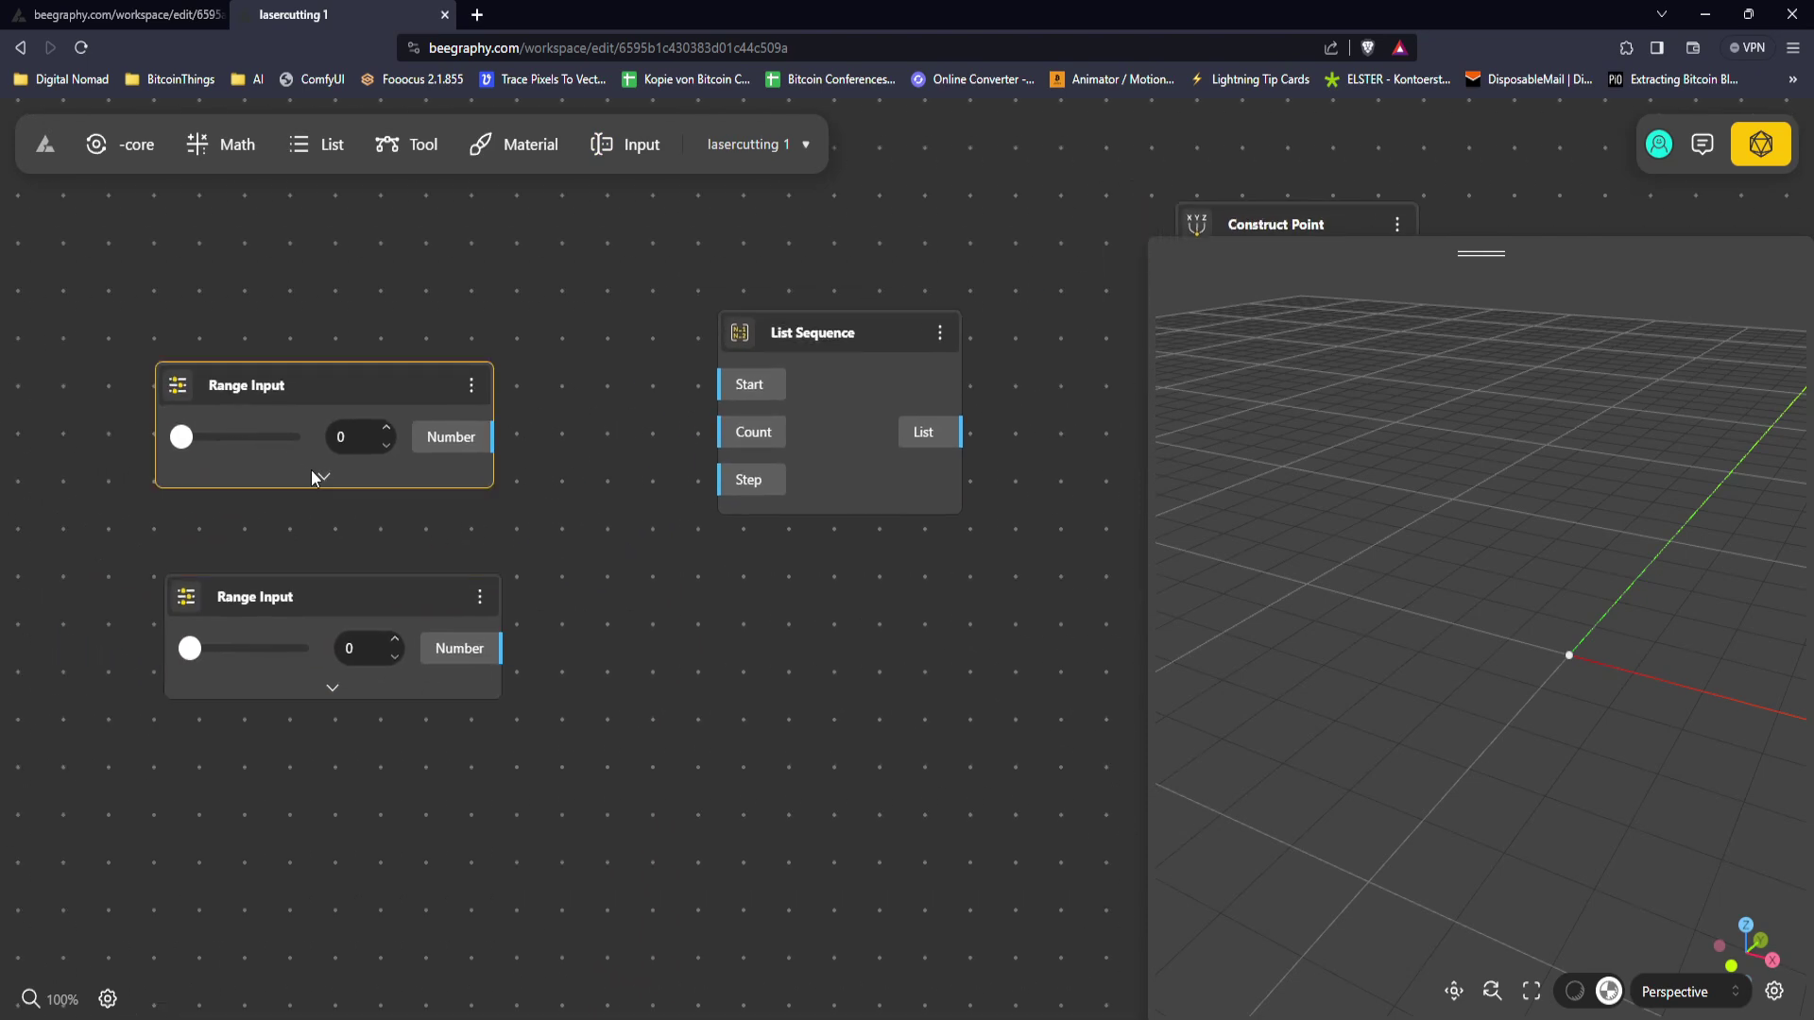
pyautogui.click(324, 478)
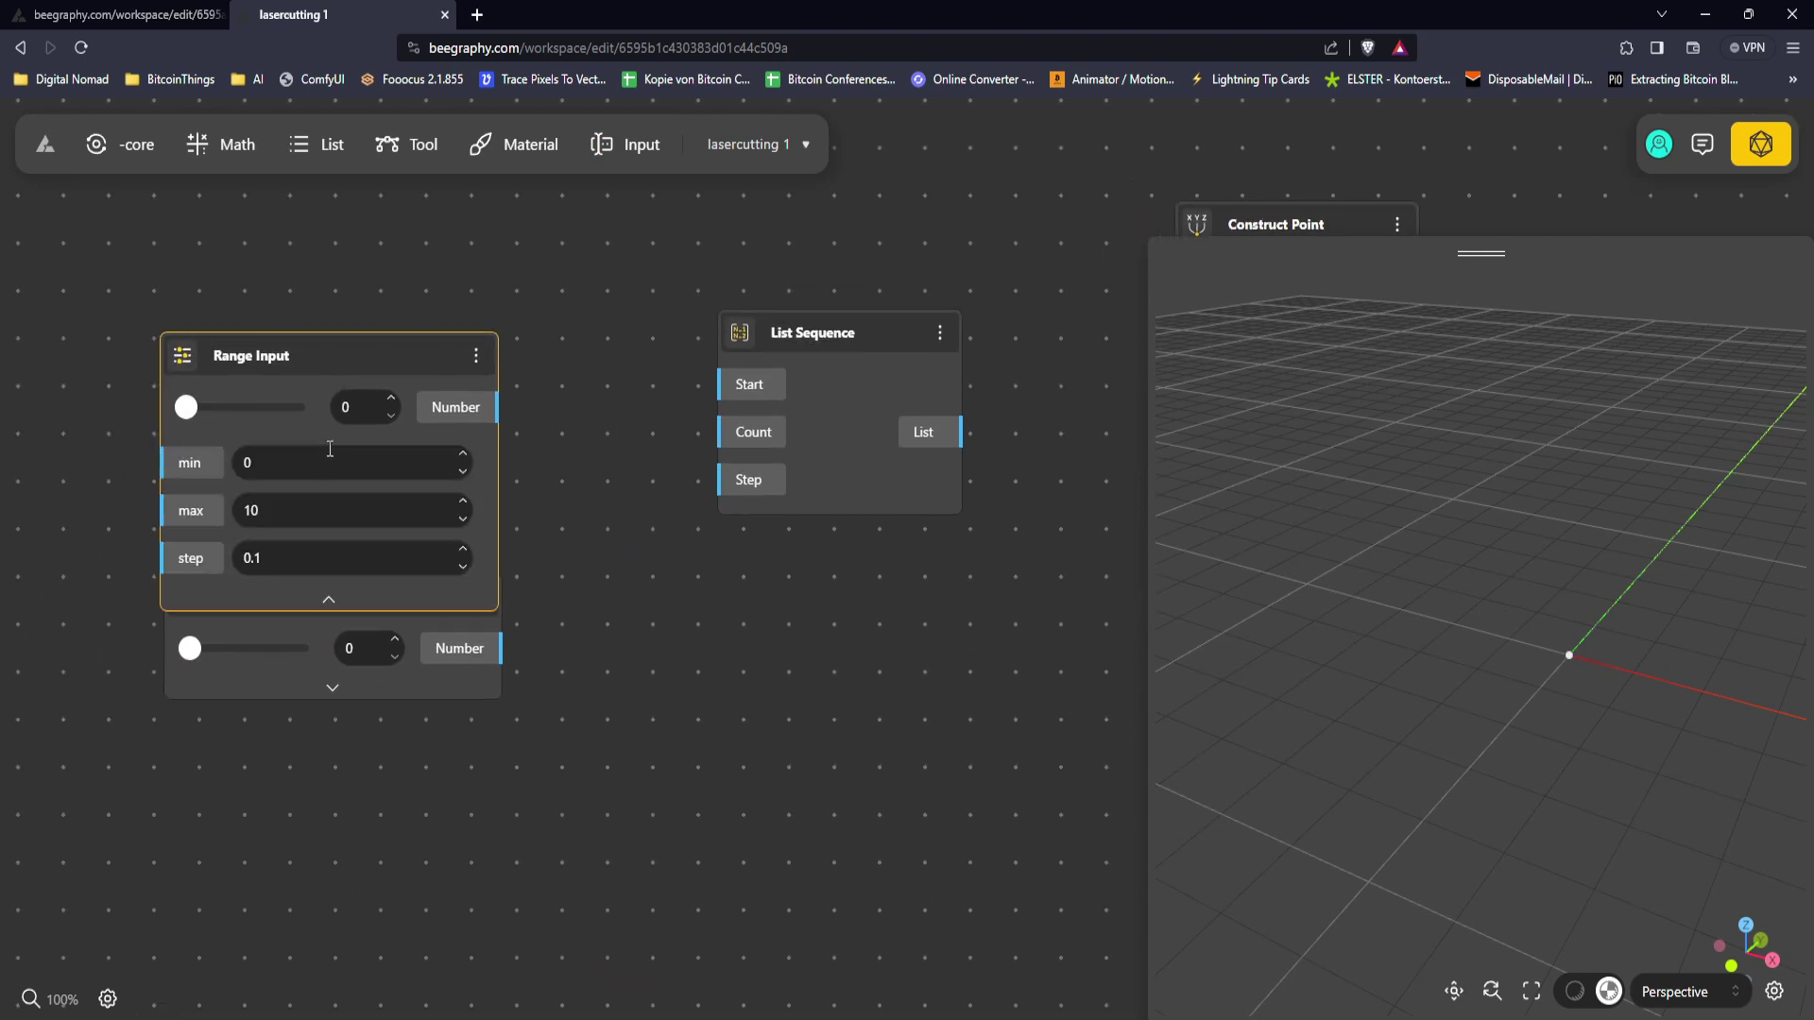
pyautogui.doubleClick(289, 545)
pyautogui.write('1')
pyautogui.click(305, 505)
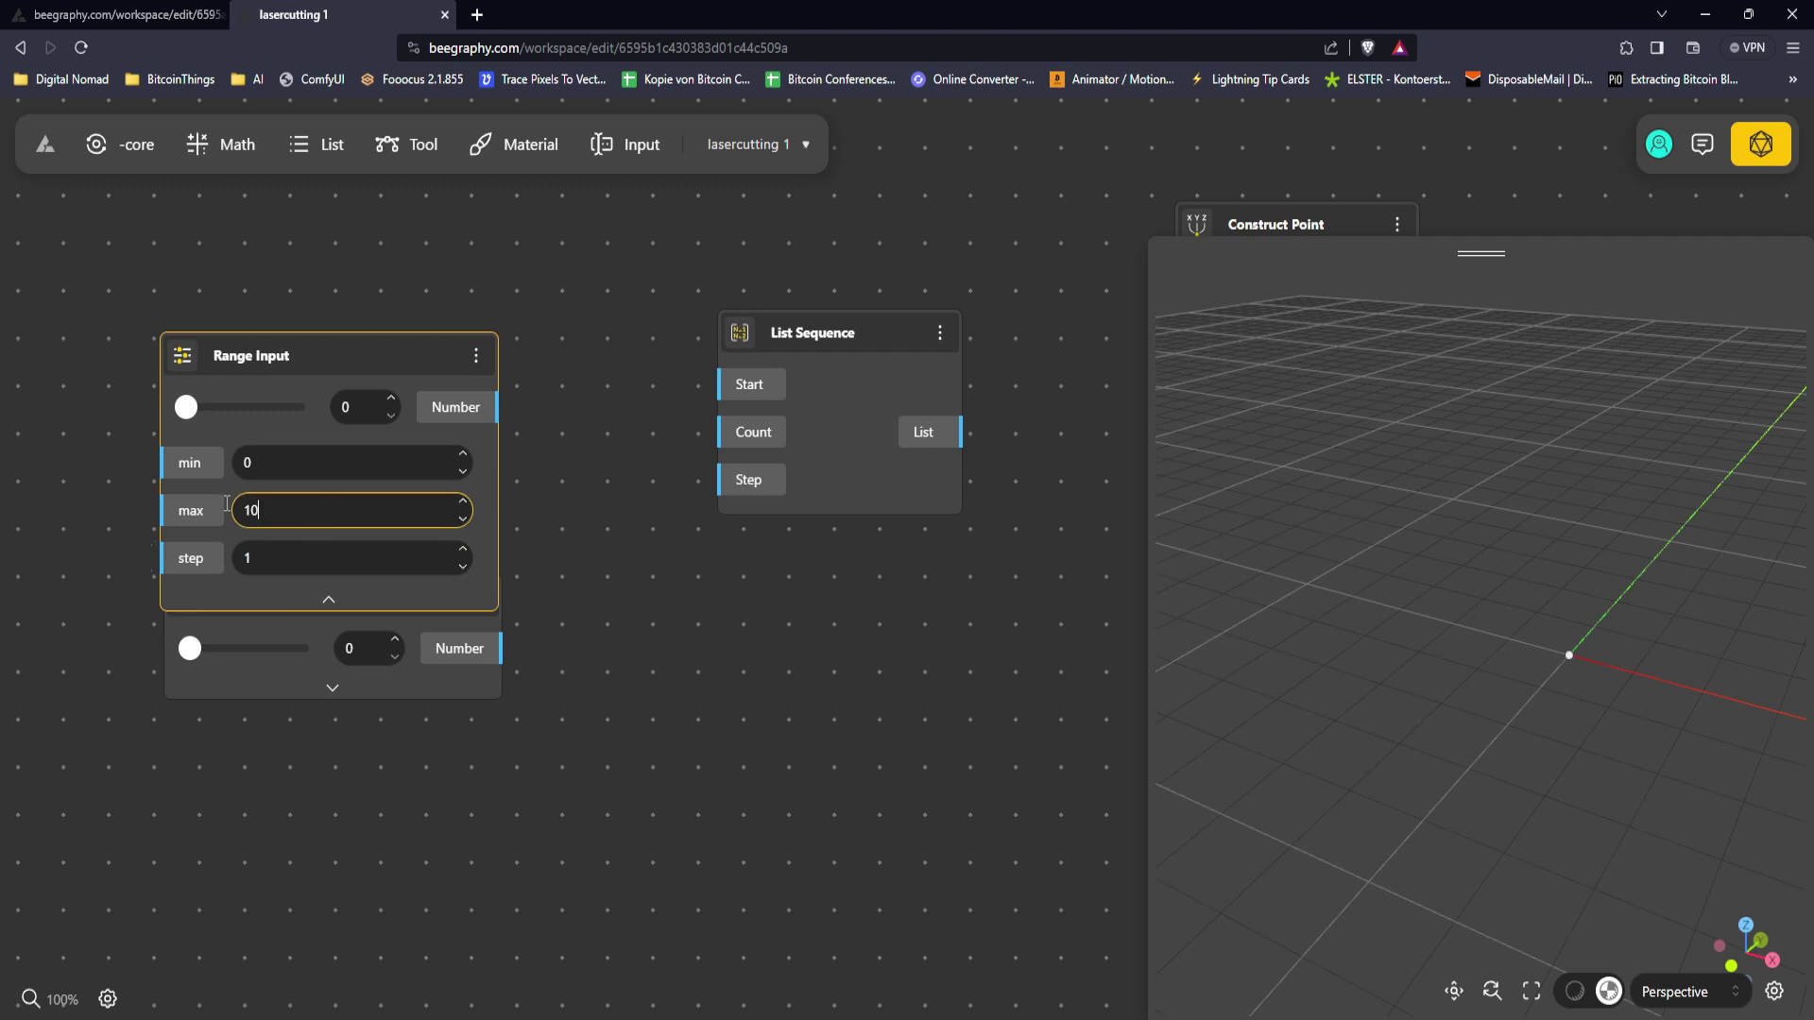
pyautogui.write('20')
pyautogui.click(325, 263)
# Step: Rename the upper Range Input "Amount of Rectangles" and feed a value of 8 from it into the List Sequence's Count
pyautogui.doubleClick(272, 361)
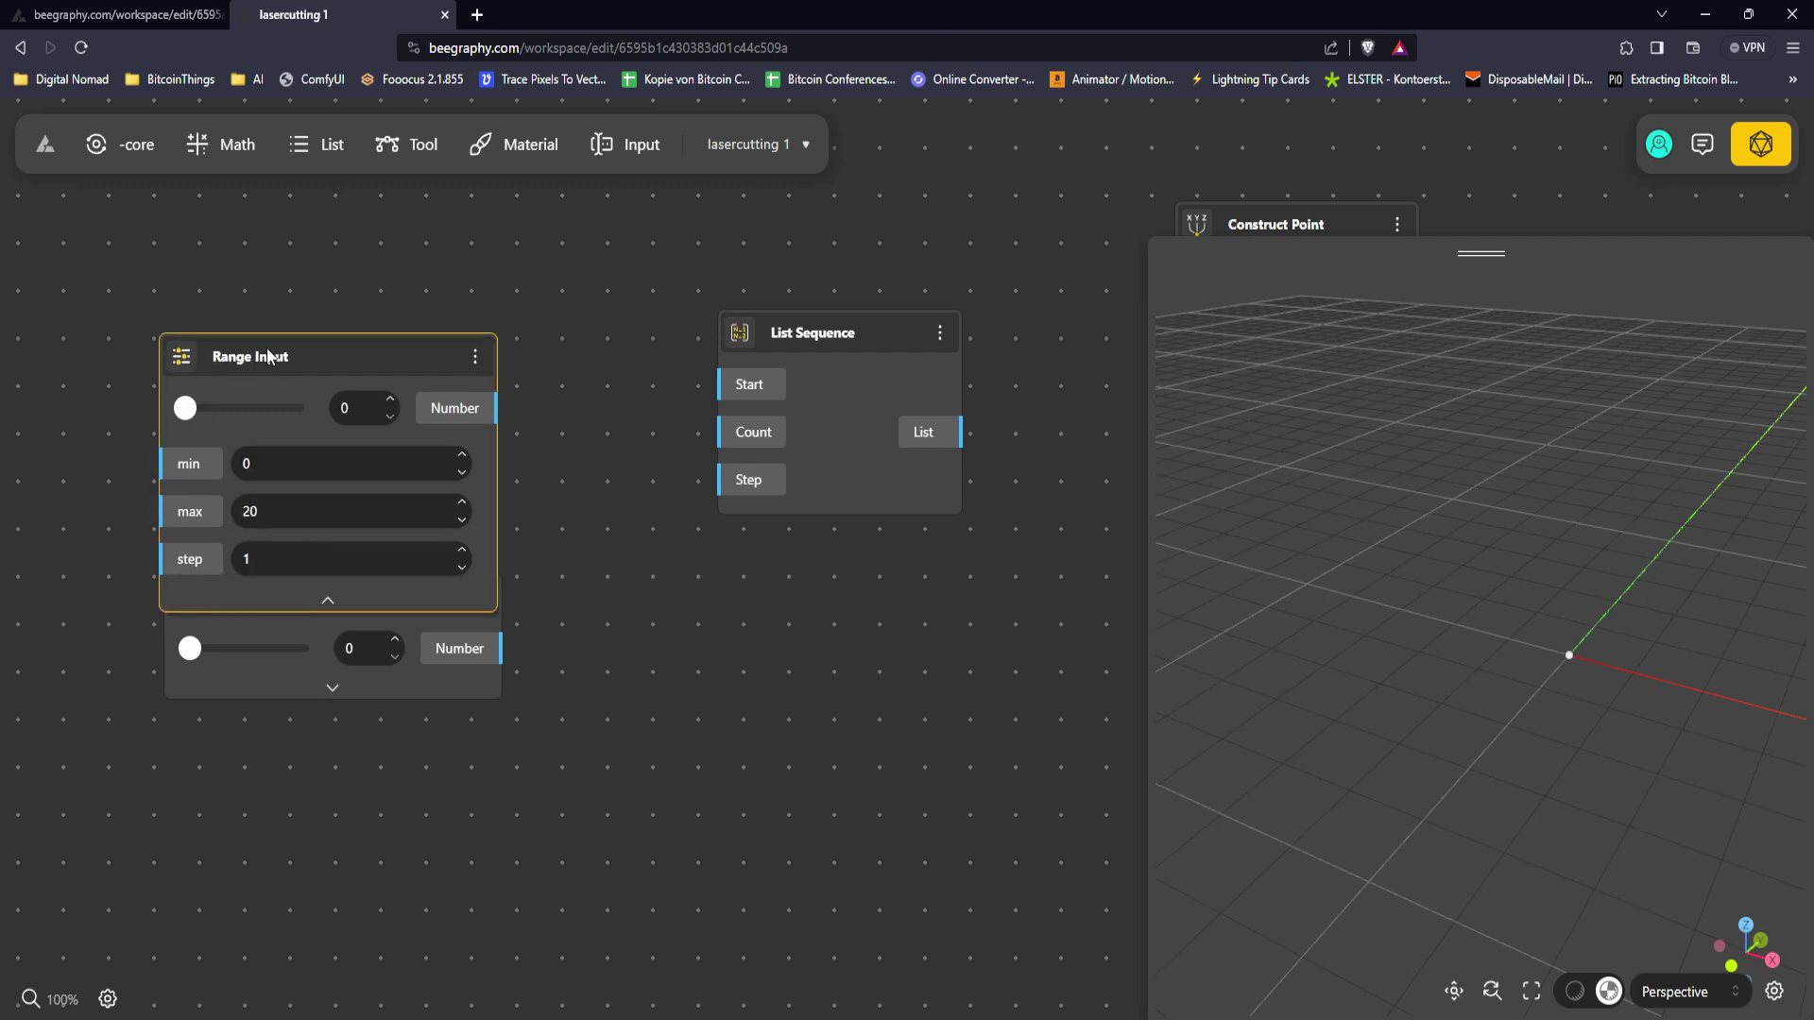
pyautogui.write('Amount of Rectangles')
pyautogui.press('Return')
pyautogui.moveTo(450, 319); pyautogui.dragTo(728, 424)
pyautogui.moveTo(190, 290); pyautogui.dragTo(235, 290)
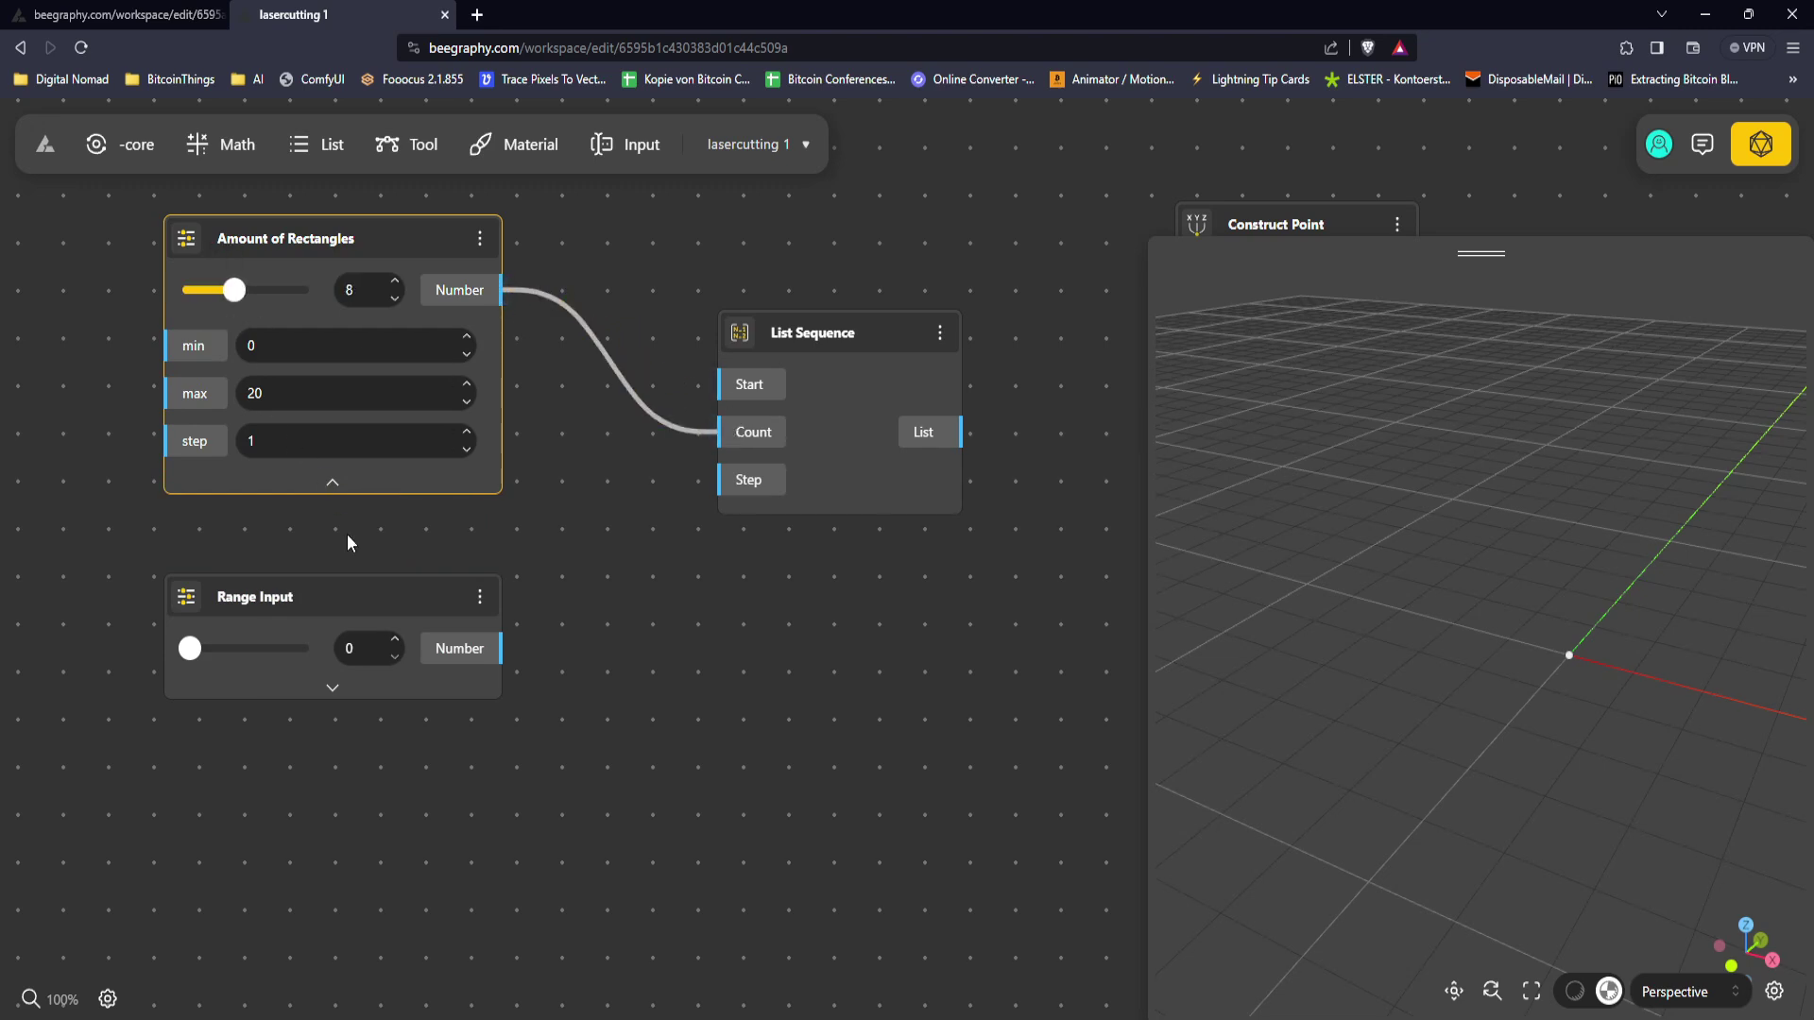
# Step: Rename the lower Range Input "Distance Rectangles"
pyautogui.doubleClick(257, 608)
pyautogui.hotkey('ctrl', 'd')
pyautogui.press('Escape')
pyautogui.doubleClick(267, 593)
pyautogui.write('Dista')
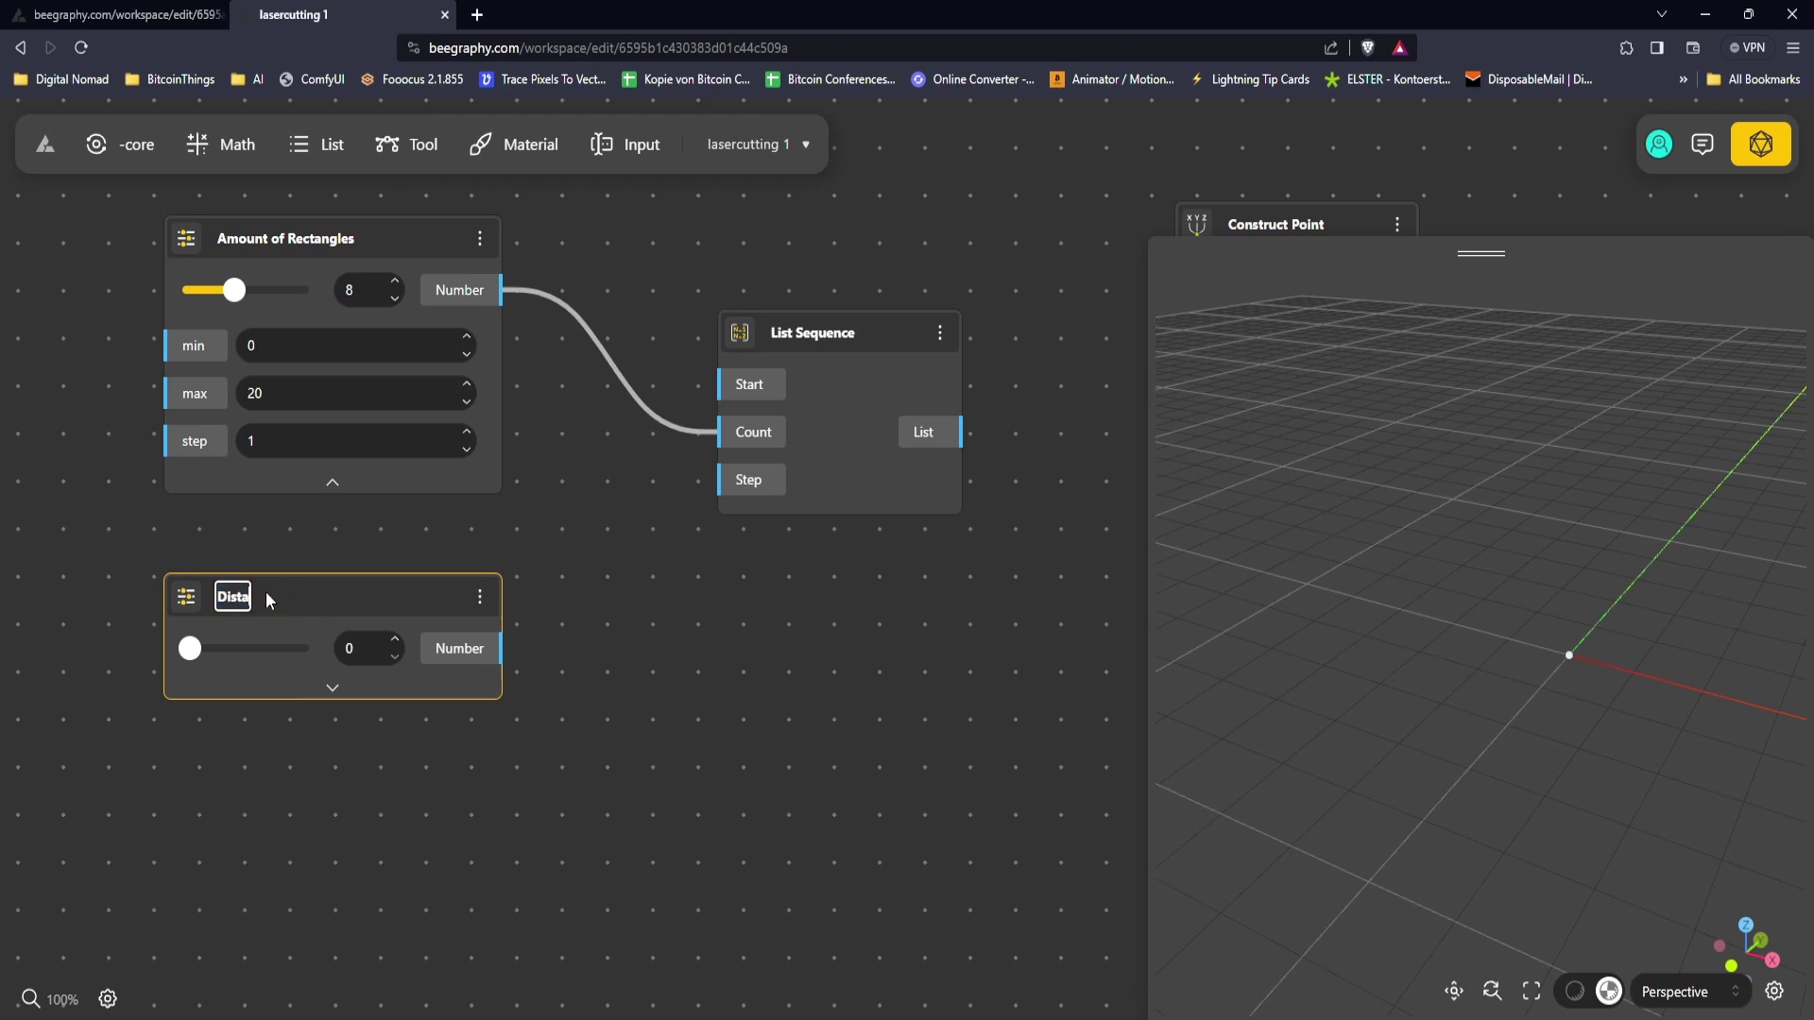
pyautogui.write('nce Rectangles')
pyautogui.press('Return')
# Step: Feed Distance Rectangles at 2.2 into the List Sequence's Step, and connect the resulting list to Construct Point's X
pyautogui.moveTo(500, 648)
pyautogui.mouseDown()
pyautogui.moveTo(746, 506)
pyautogui.moveTo(526, 615)
pyautogui.moveTo(501, 648)
pyautogui.mouseUp()
pyautogui.moveTo(189, 648); pyautogui.dragTo(214, 649)
pyautogui.moveTo(978, 355); pyautogui.dragTo(600, 472)
pyautogui.moveTo(583, 540); pyautogui.dragTo(798, 385)
pyautogui.moveTo(1413, 567)
pyautogui.mouseDown()
pyautogui.moveTo(1322, 525)
pyautogui.moveTo(1544, 548)
pyautogui.moveTo(1409, 526)
pyautogui.moveTo(1555, 485)
pyautogui.moveTo(1454, 540)
pyautogui.moveTo(1472, 520)
pyautogui.moveTo(1414, 539)
pyautogui.mouseUp()
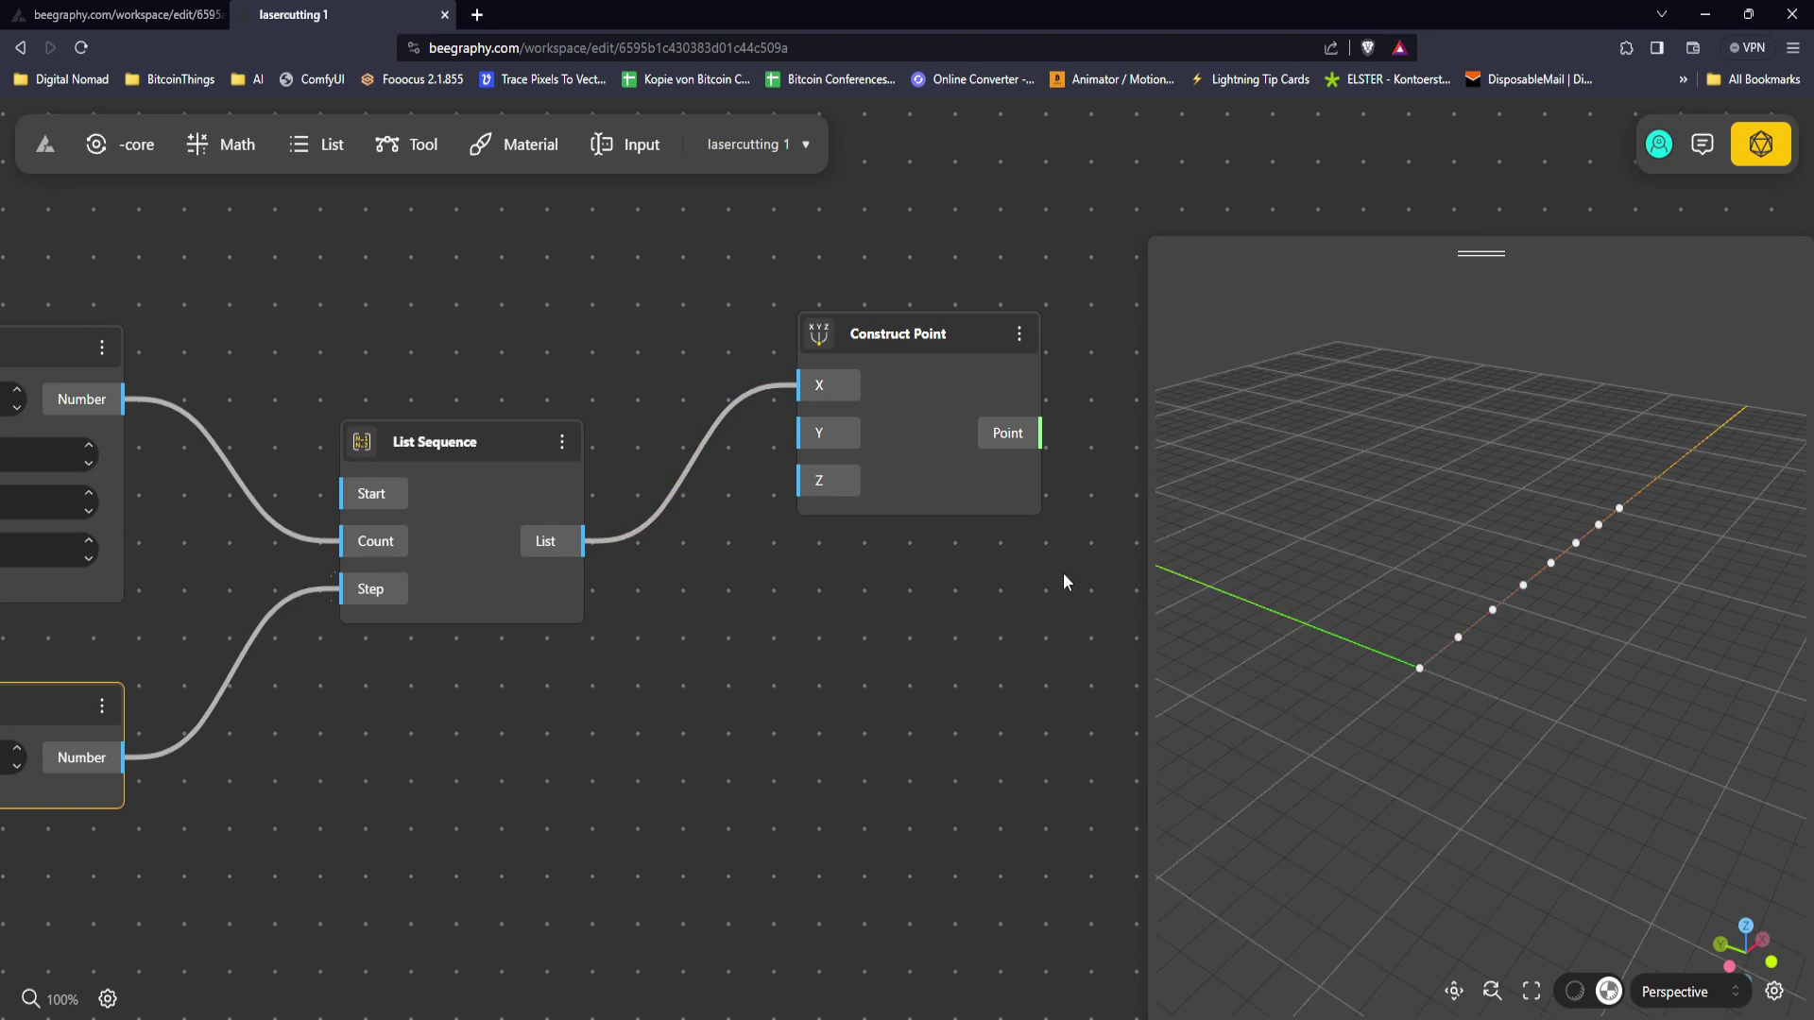
# Step: Set Distance Rectangles to 5.2 and duplicate it together with the List Sequence node, placing the copies below the originals
pyautogui.moveTo(850, 550); pyautogui.dragTo(855, 499)
pyautogui.scroll(-2, 888, 491)
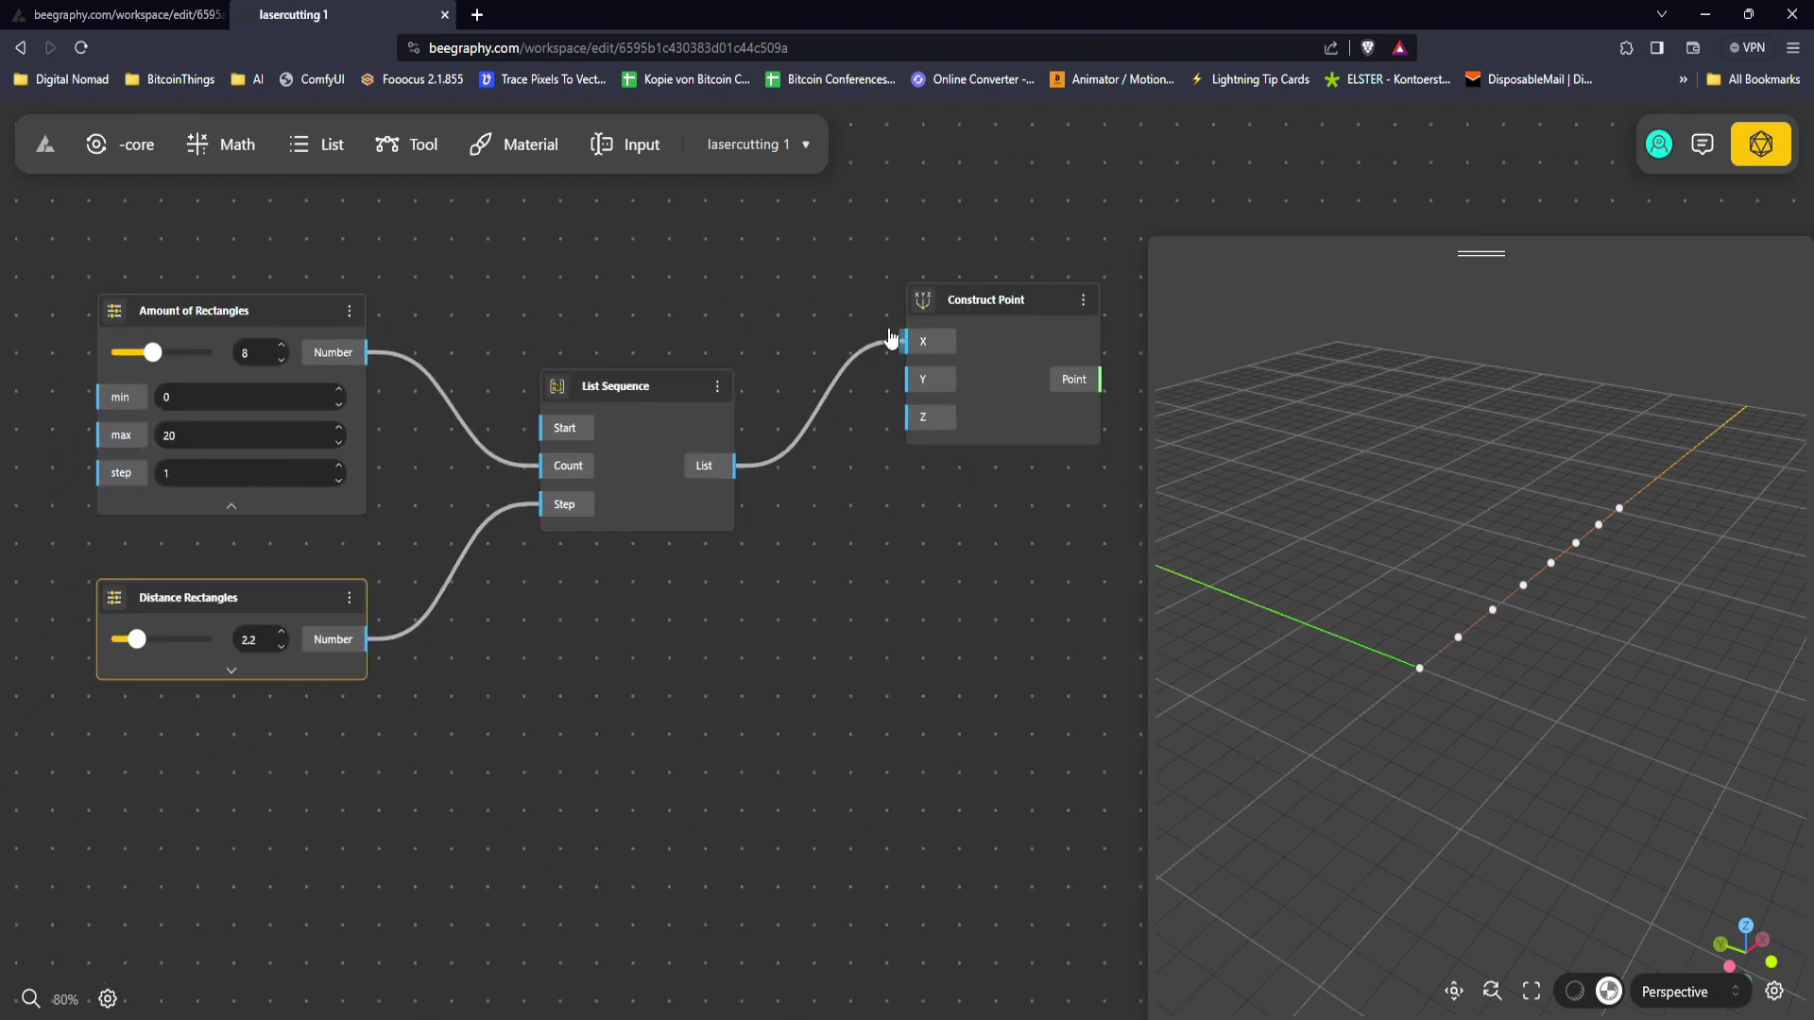
pyautogui.moveTo(640, 489); pyautogui.dragTo(716, 426, button='middle')
pyautogui.click(710, 424)
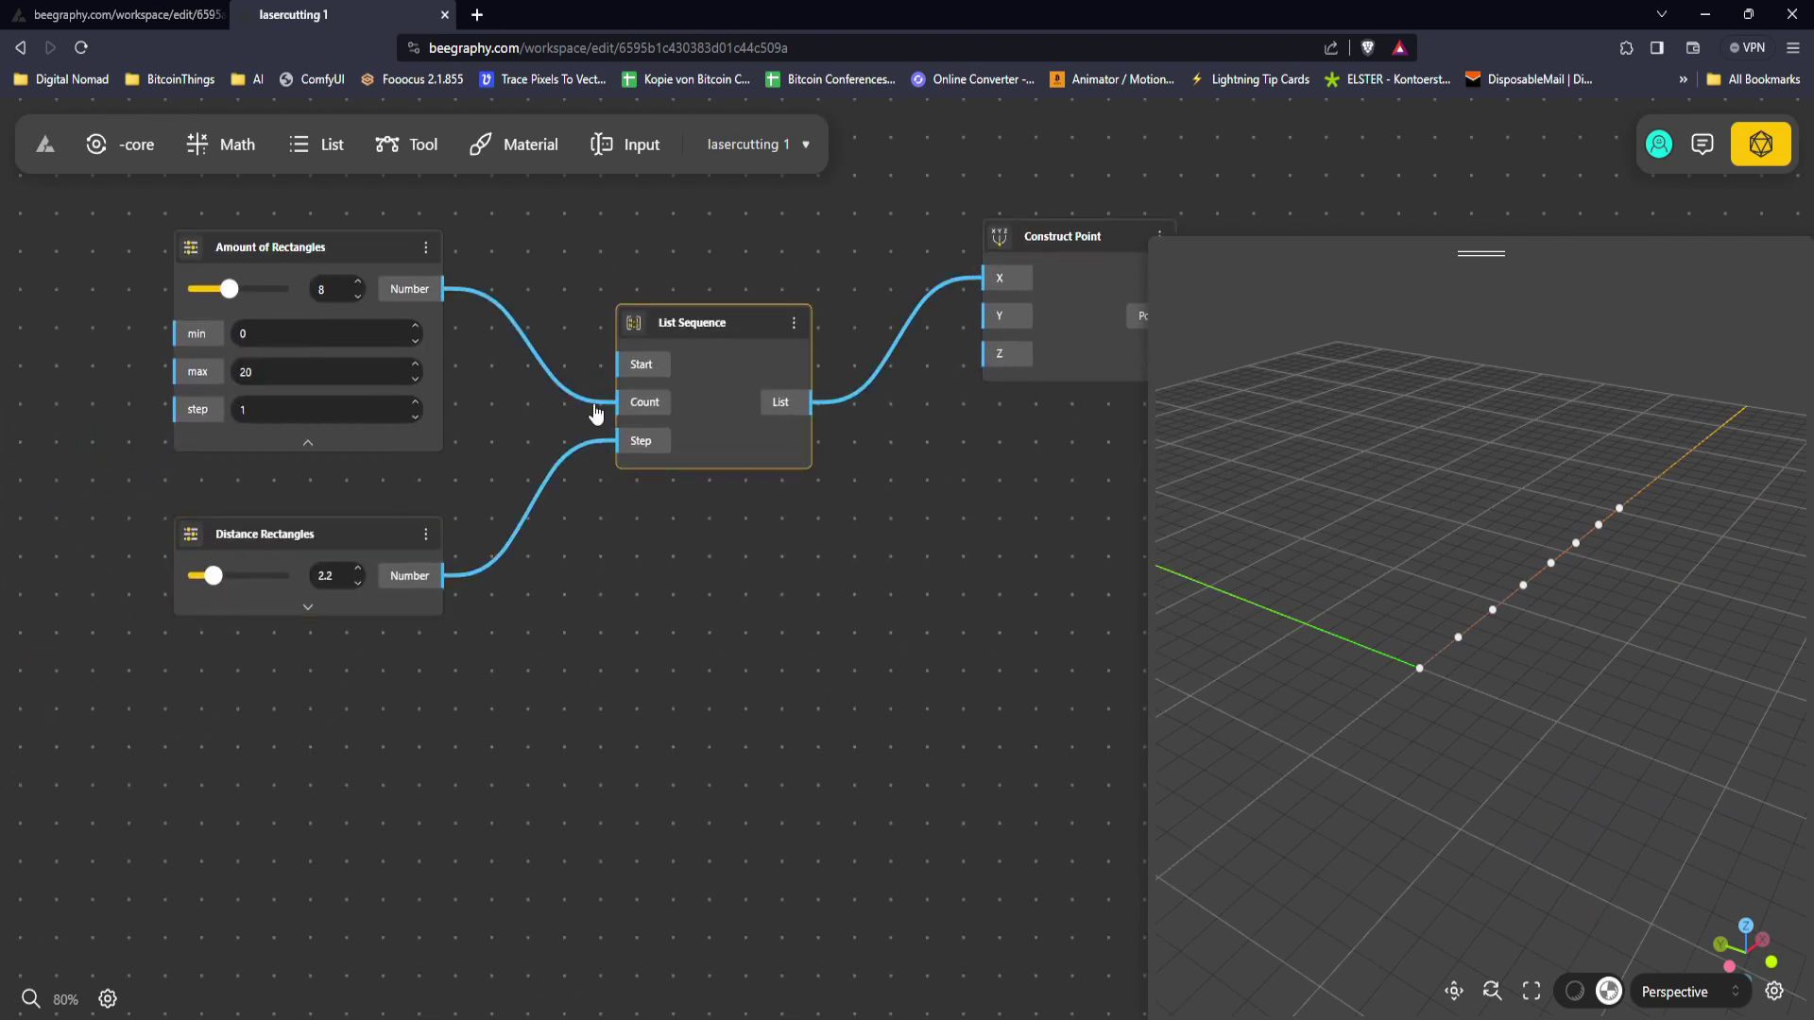
pyautogui.keyDown('shift'); pyautogui.click(373, 534); pyautogui.keyUp('shift')
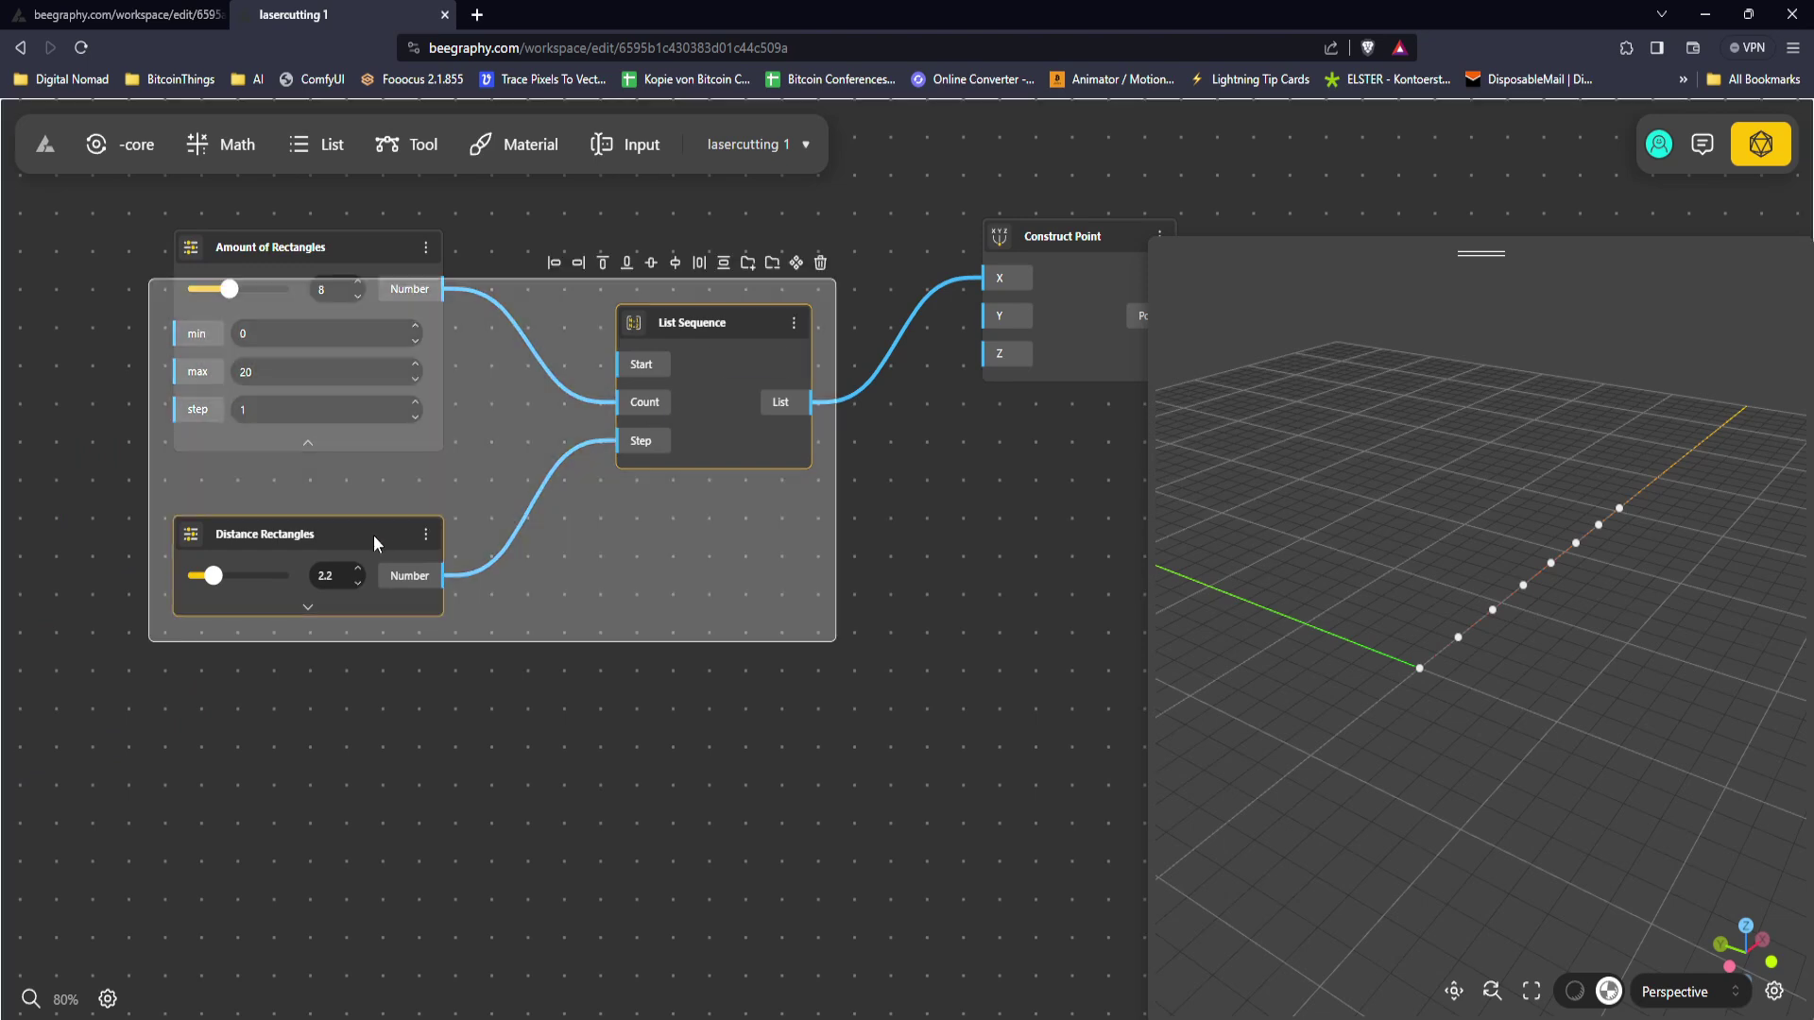
pyautogui.moveTo(436, 537); pyautogui.dragTo(439, 535)
pyautogui.moveTo(216, 573); pyautogui.dragTo(283, 572)
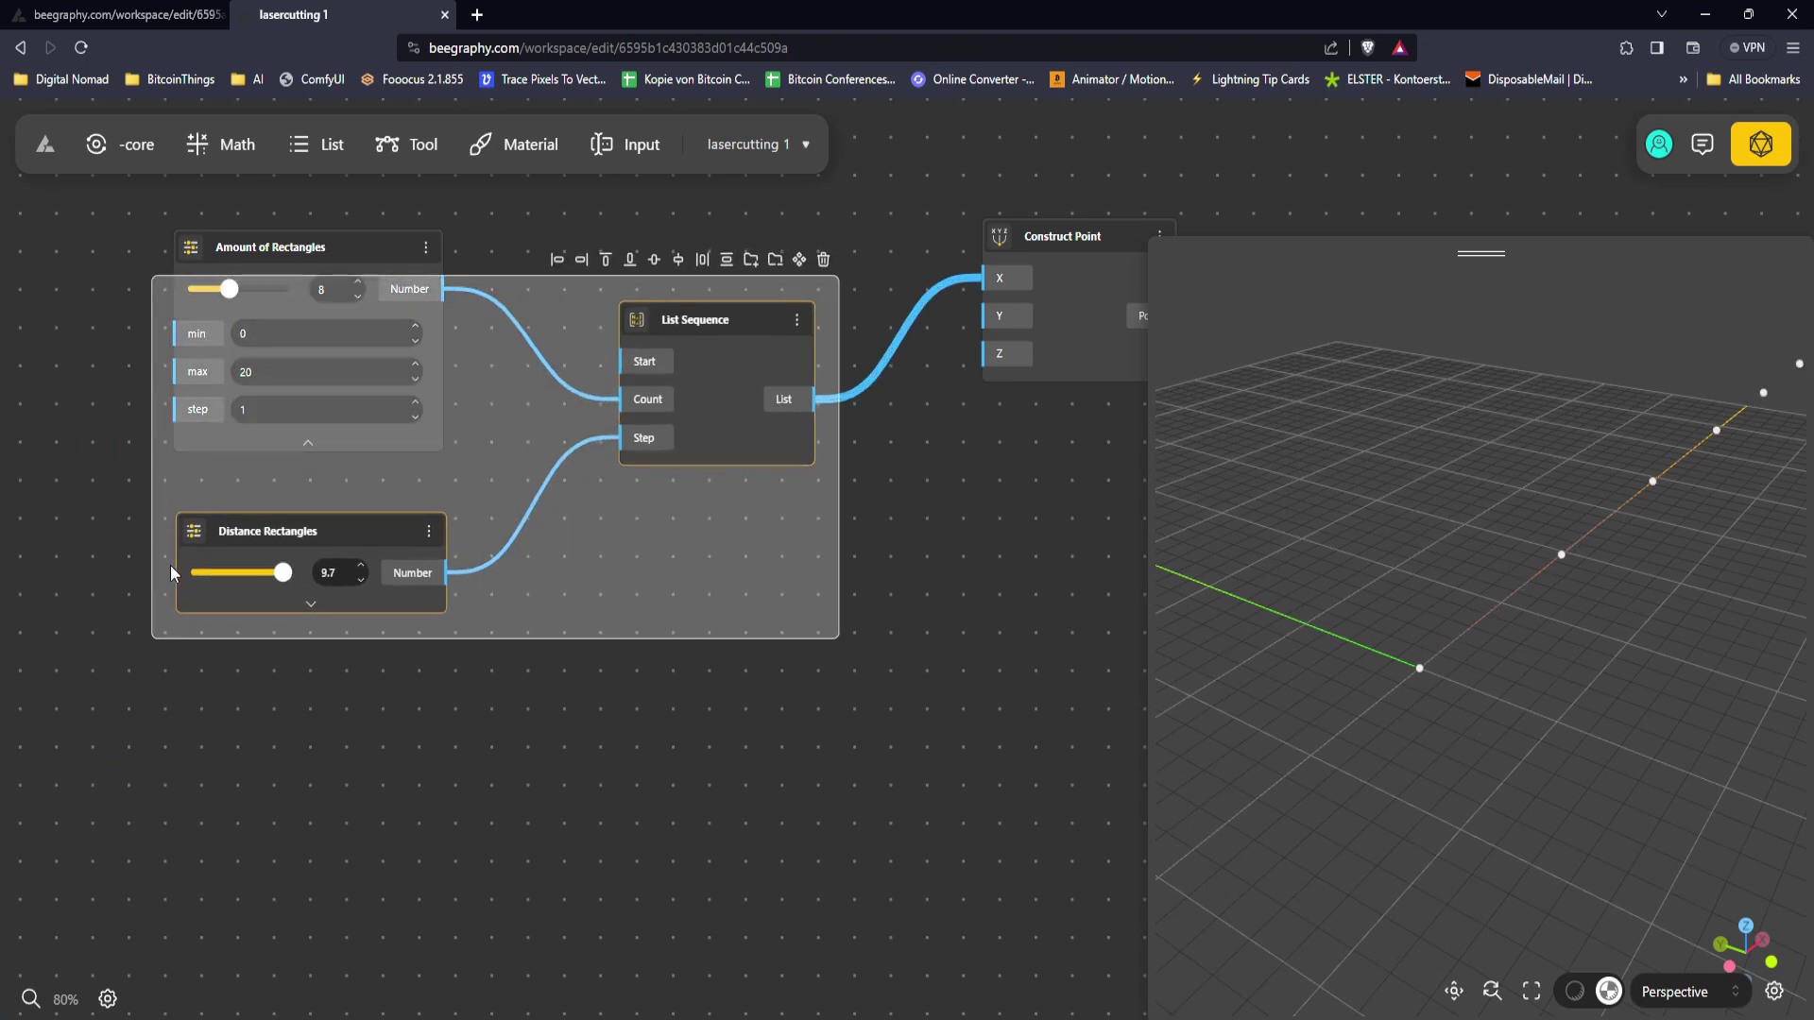
pyautogui.click(242, 574)
pyautogui.hotkey('ctrl', 'd')
pyautogui.moveTo(718, 395); pyautogui.dragTo(731, 771)
pyautogui.click(694, 548)
pyautogui.moveTo(477, 791); pyautogui.dragTo(566, 655)
# Step: Rename the copied Distance Rectangles input "Sinus c8rve"
pyautogui.doubleClick(388, 787)
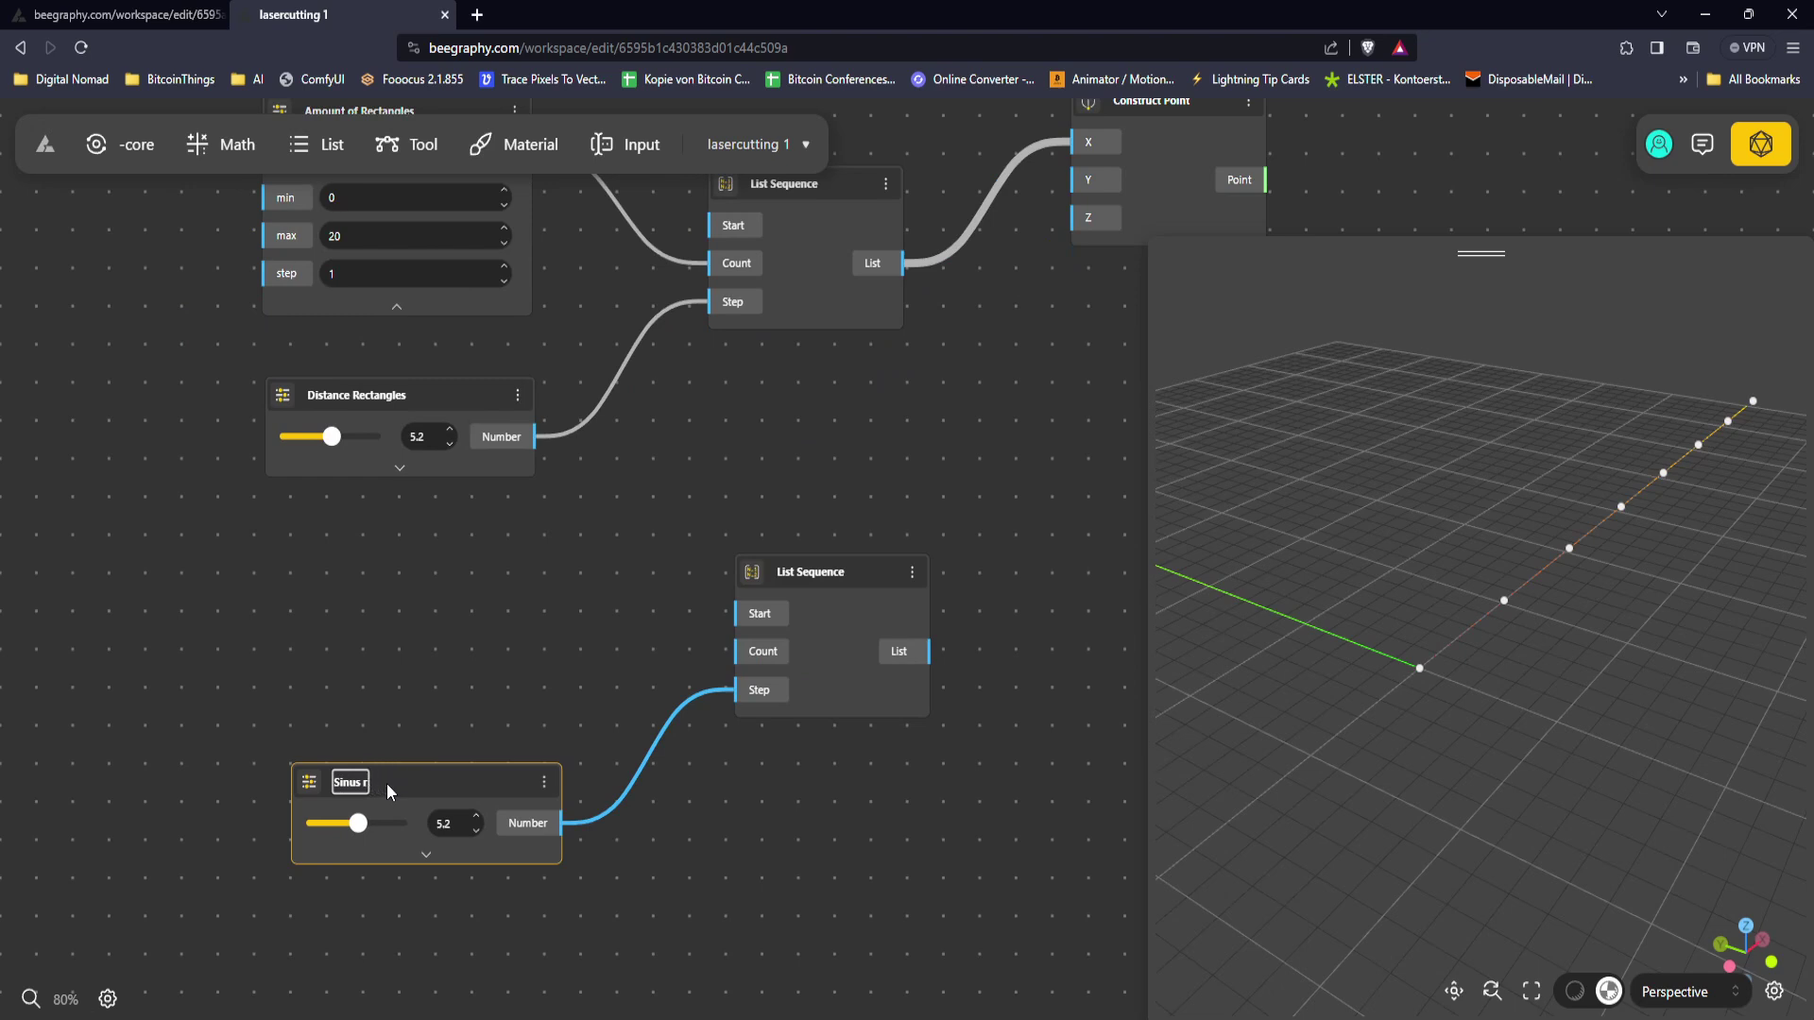
pyautogui.moveTo(941, 436); pyautogui.dragTo(631, 555)
# Step: Add a Sine node that takes the copied List Sequence's list as Radian and outputs to Construct Point's Y
pyautogui.doubleClick(814, 537)
pyautogui.write('sin')
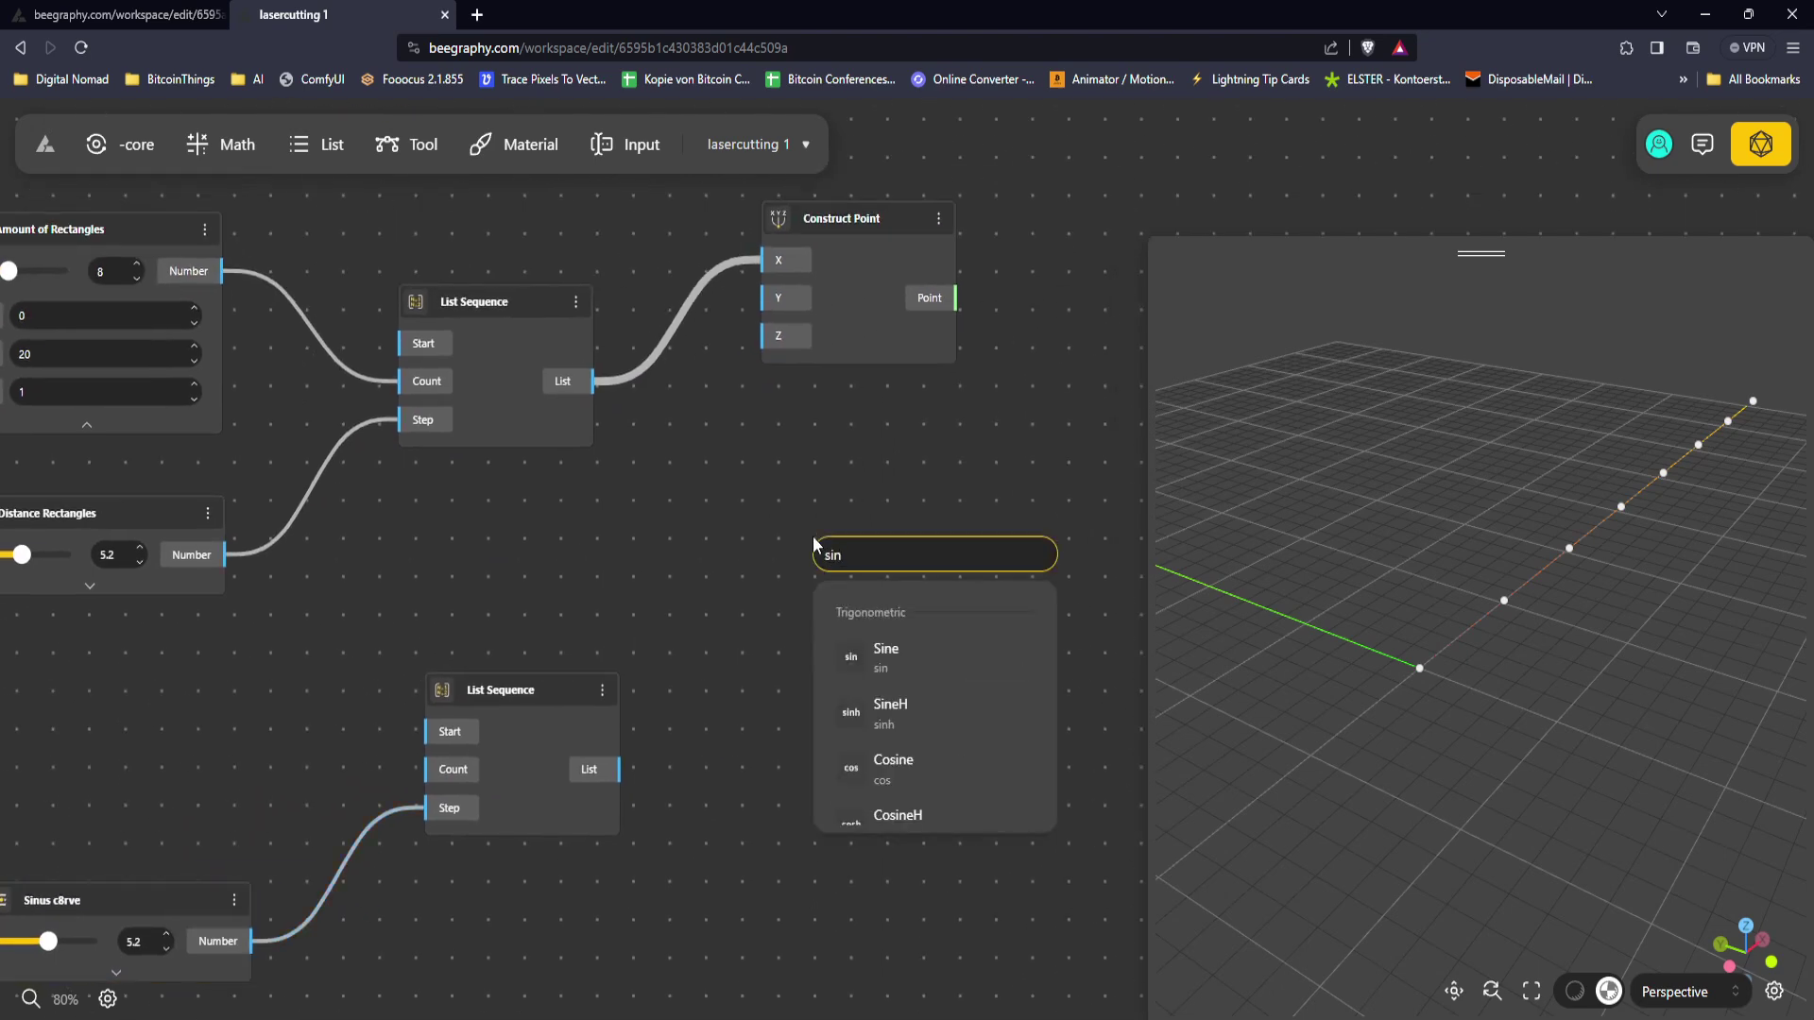
pyautogui.click(921, 637)
pyautogui.moveTo(619, 769); pyautogui.dragTo(814, 597)
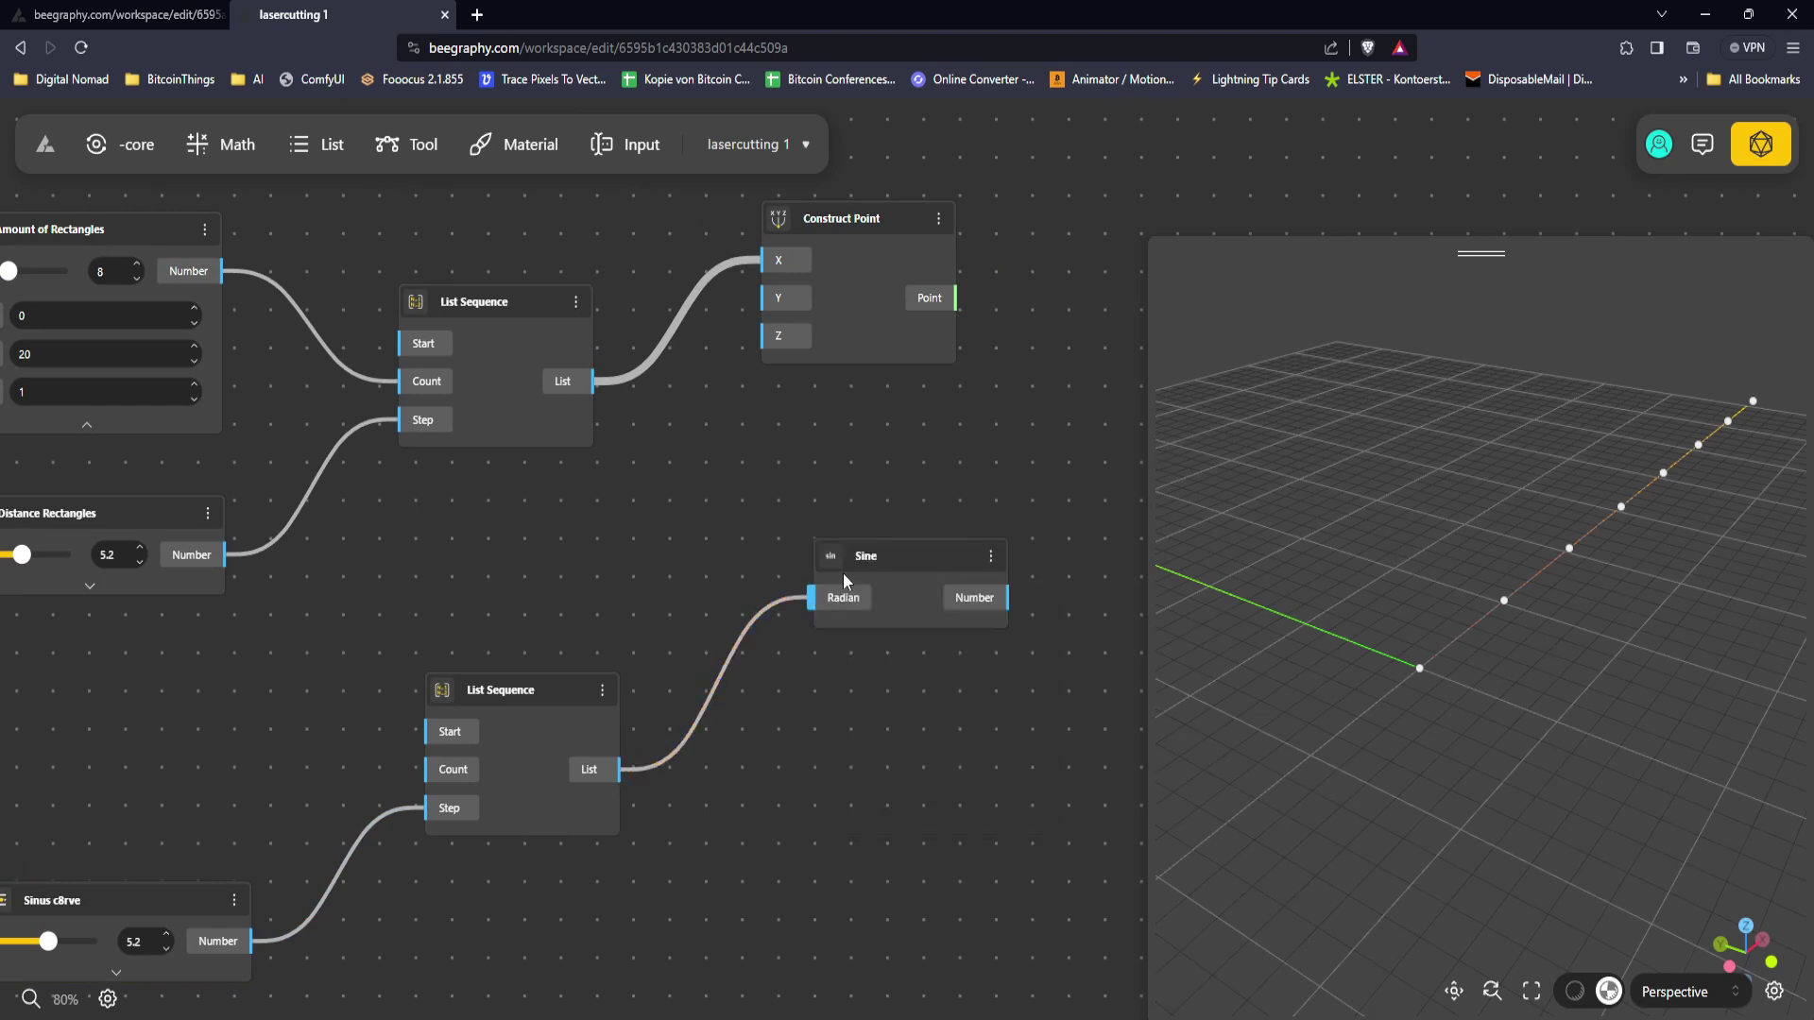
pyautogui.moveTo(1008, 597); pyautogui.dragTo(773, 298)
pyautogui.moveTo(1394, 525); pyautogui.dragTo(1437, 589)
# Step: Set the Sinus c8rve input to 3.7
pyautogui.moveTo(494, 605); pyautogui.dragTo(619, 521)
pyautogui.moveTo(172, 857)
pyautogui.mouseDown()
pyautogui.moveTo(142, 863)
pyautogui.moveTo(235, 864)
pyautogui.moveTo(130, 860)
pyautogui.moveTo(157, 861)
pyautogui.mouseUp()
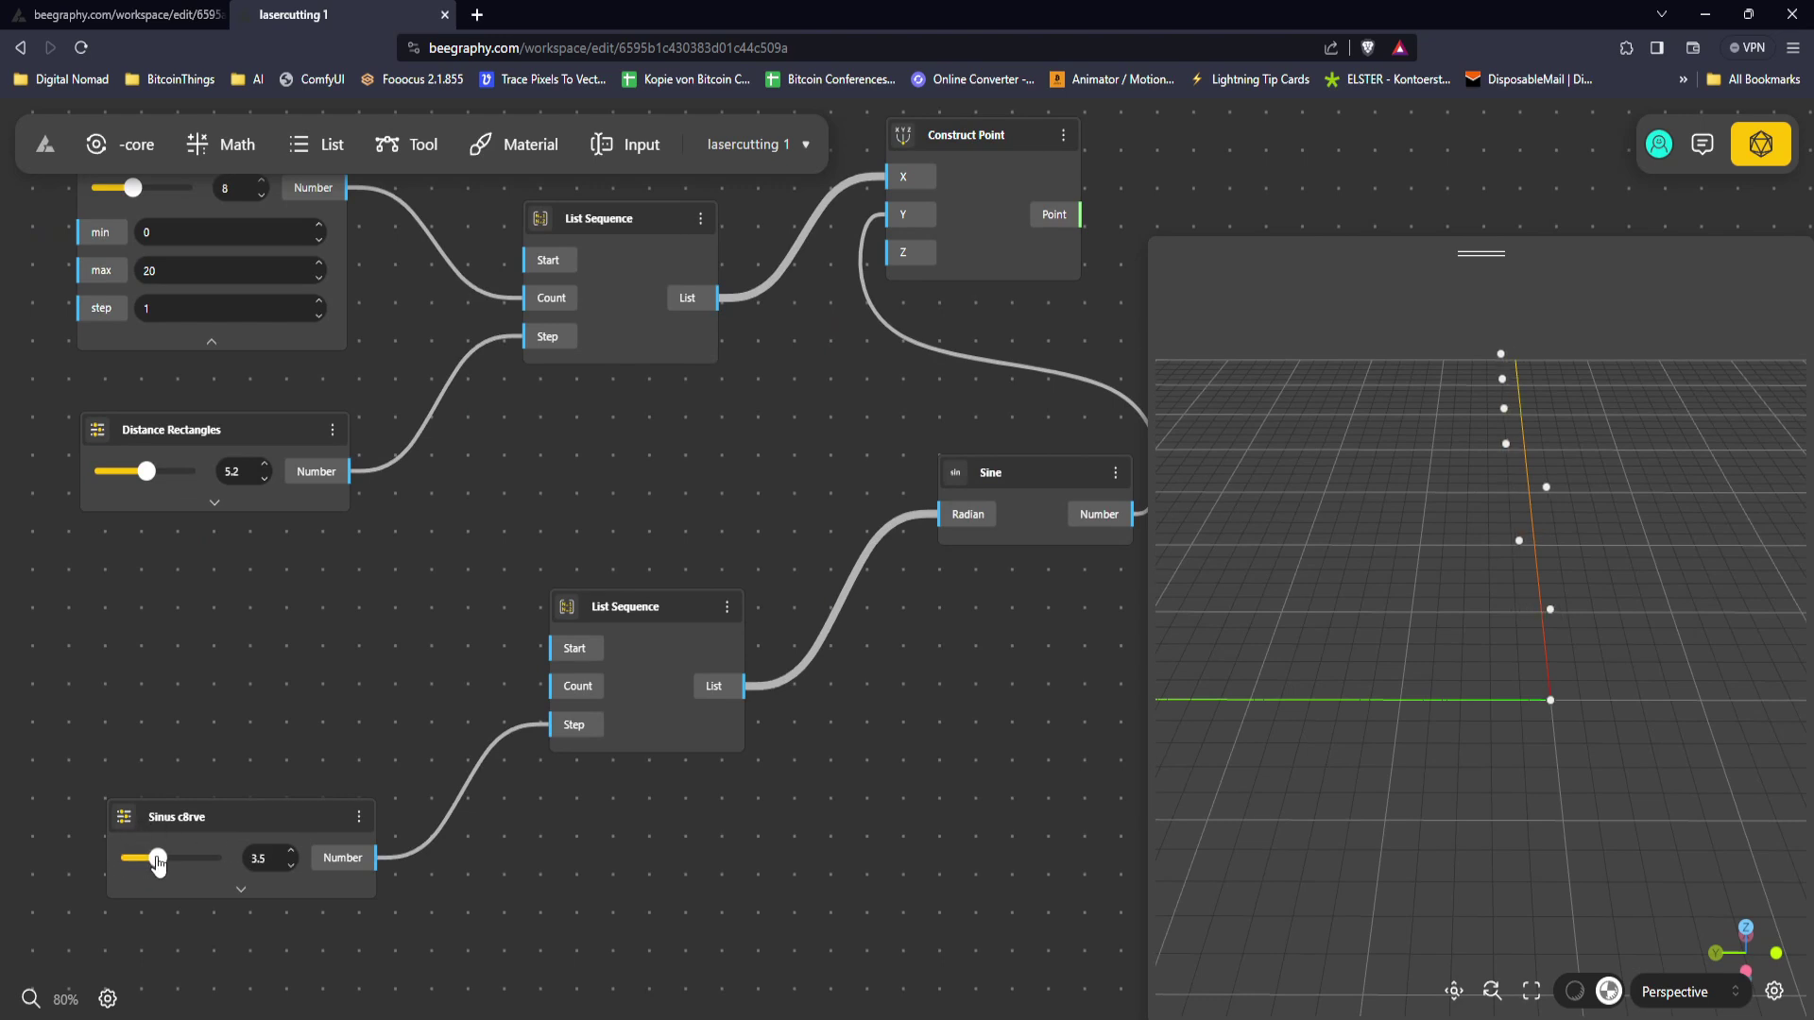
pyautogui.scroll(-5, 705, 660)
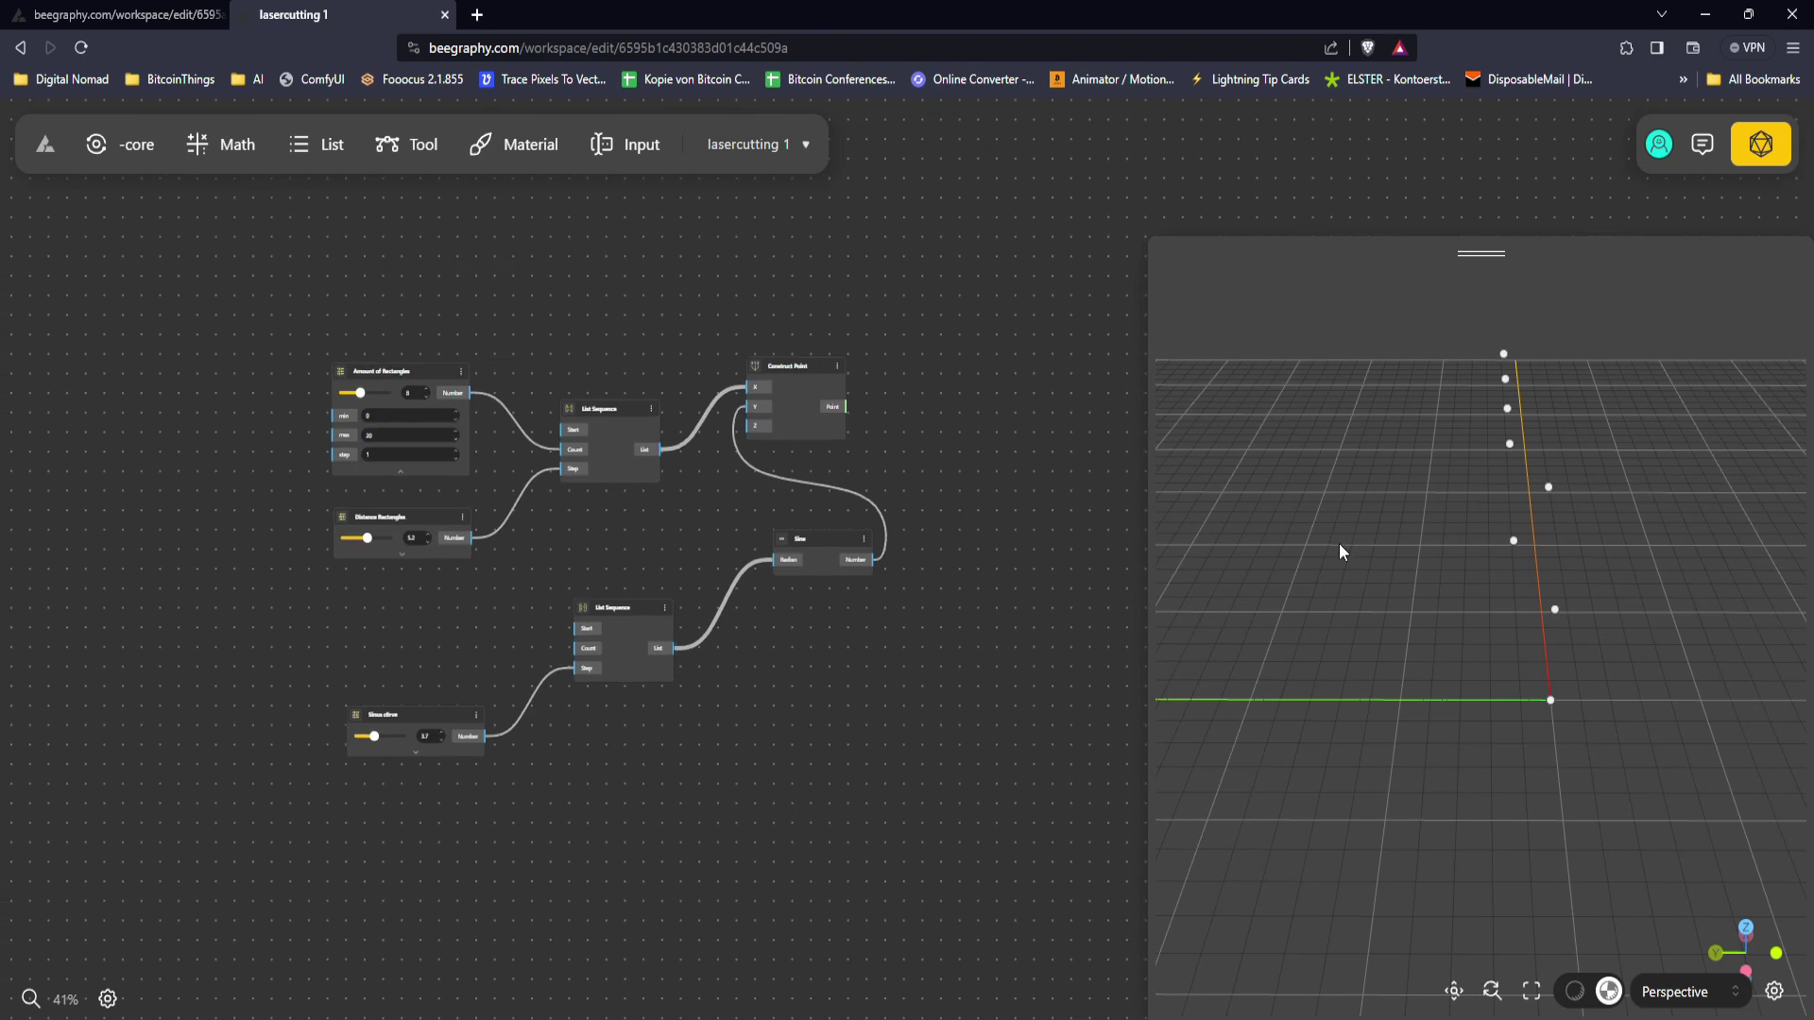
pyautogui.moveTo(752, 573); pyautogui.dragTo(748, 520)
pyautogui.moveTo(797, 601); pyautogui.dragTo(810, 550)
pyautogui.moveTo(445, 531); pyautogui.dragTo(473, 567)
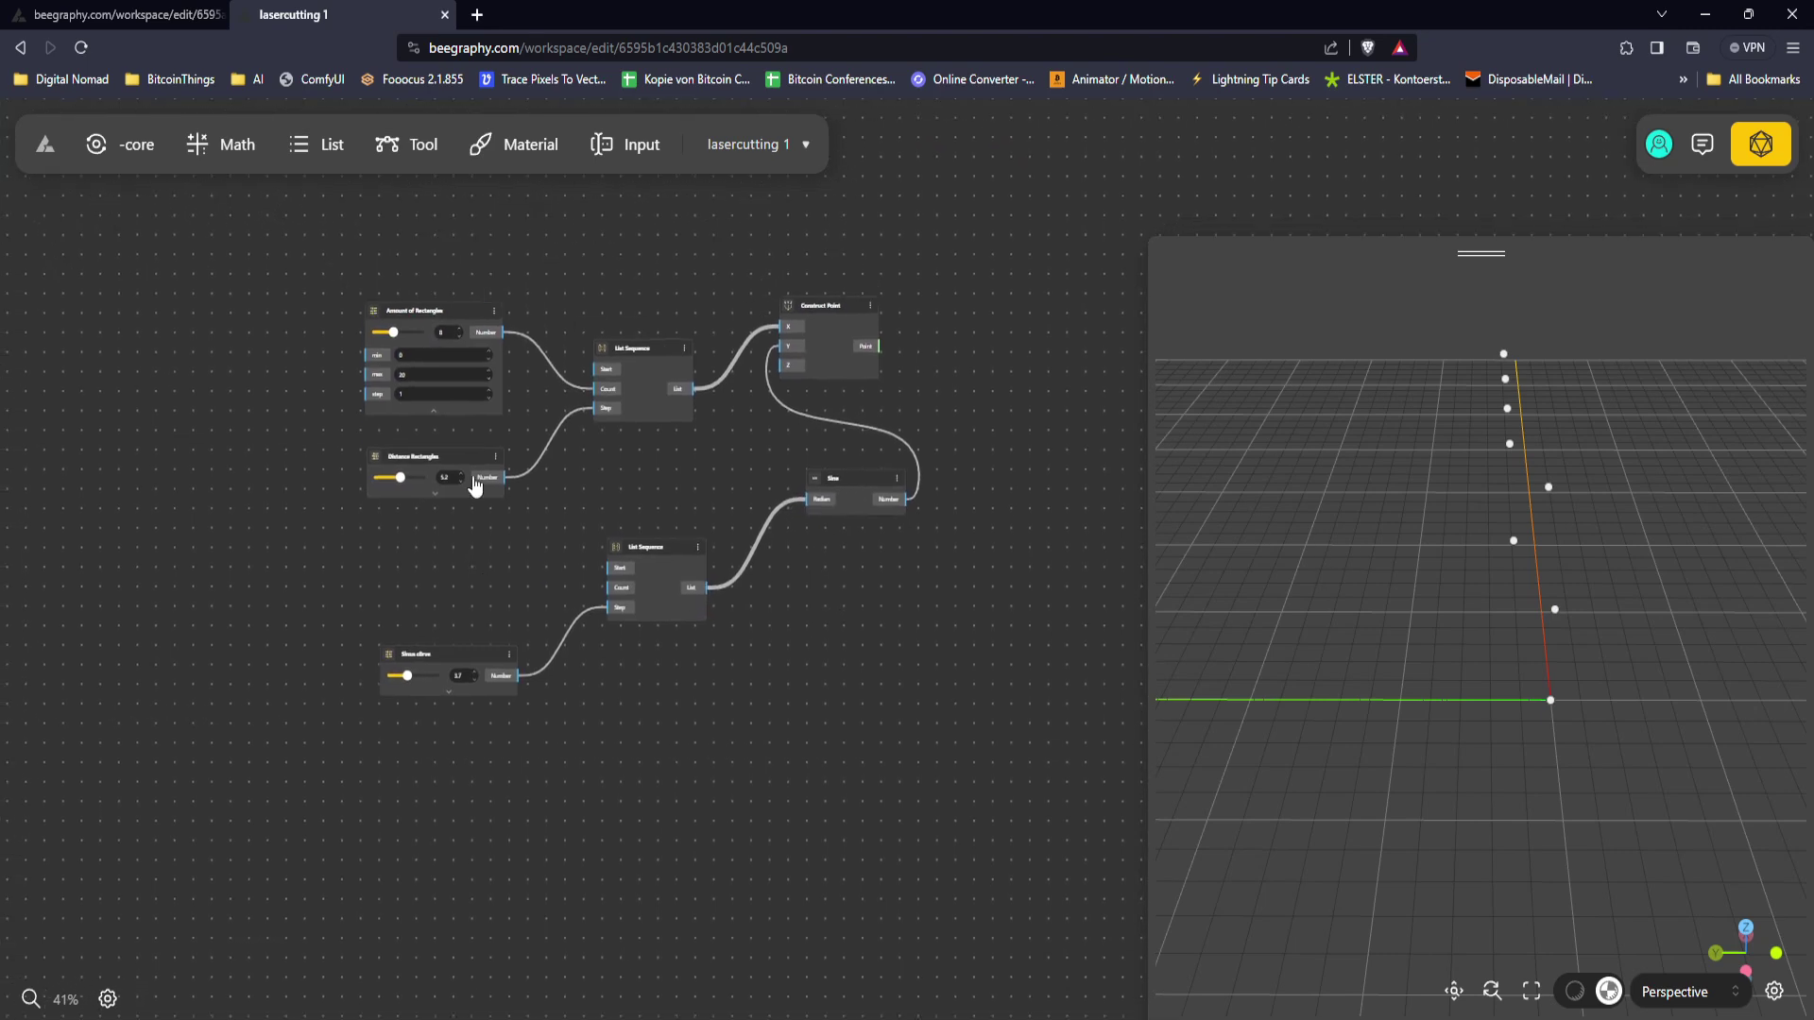
# Step: Set Amount of Rectangles to 14 and the Sinus c8rve input to 1
pyautogui.scroll(3, 475, 523)
pyautogui.moveTo(355, 276); pyautogui.dragTo(377, 282)
pyautogui.moveTo(1523, 563); pyautogui.dragTo(1497, 563)
pyautogui.moveTo(798, 759); pyautogui.dragTo(737, 743)
pyautogui.moveTo(319, 784); pyautogui.dragTo(216, 793)
pyautogui.hscroll(2, 1018, 632)
pyautogui.moveTo(1357, 623); pyautogui.dragTo(673, 614)
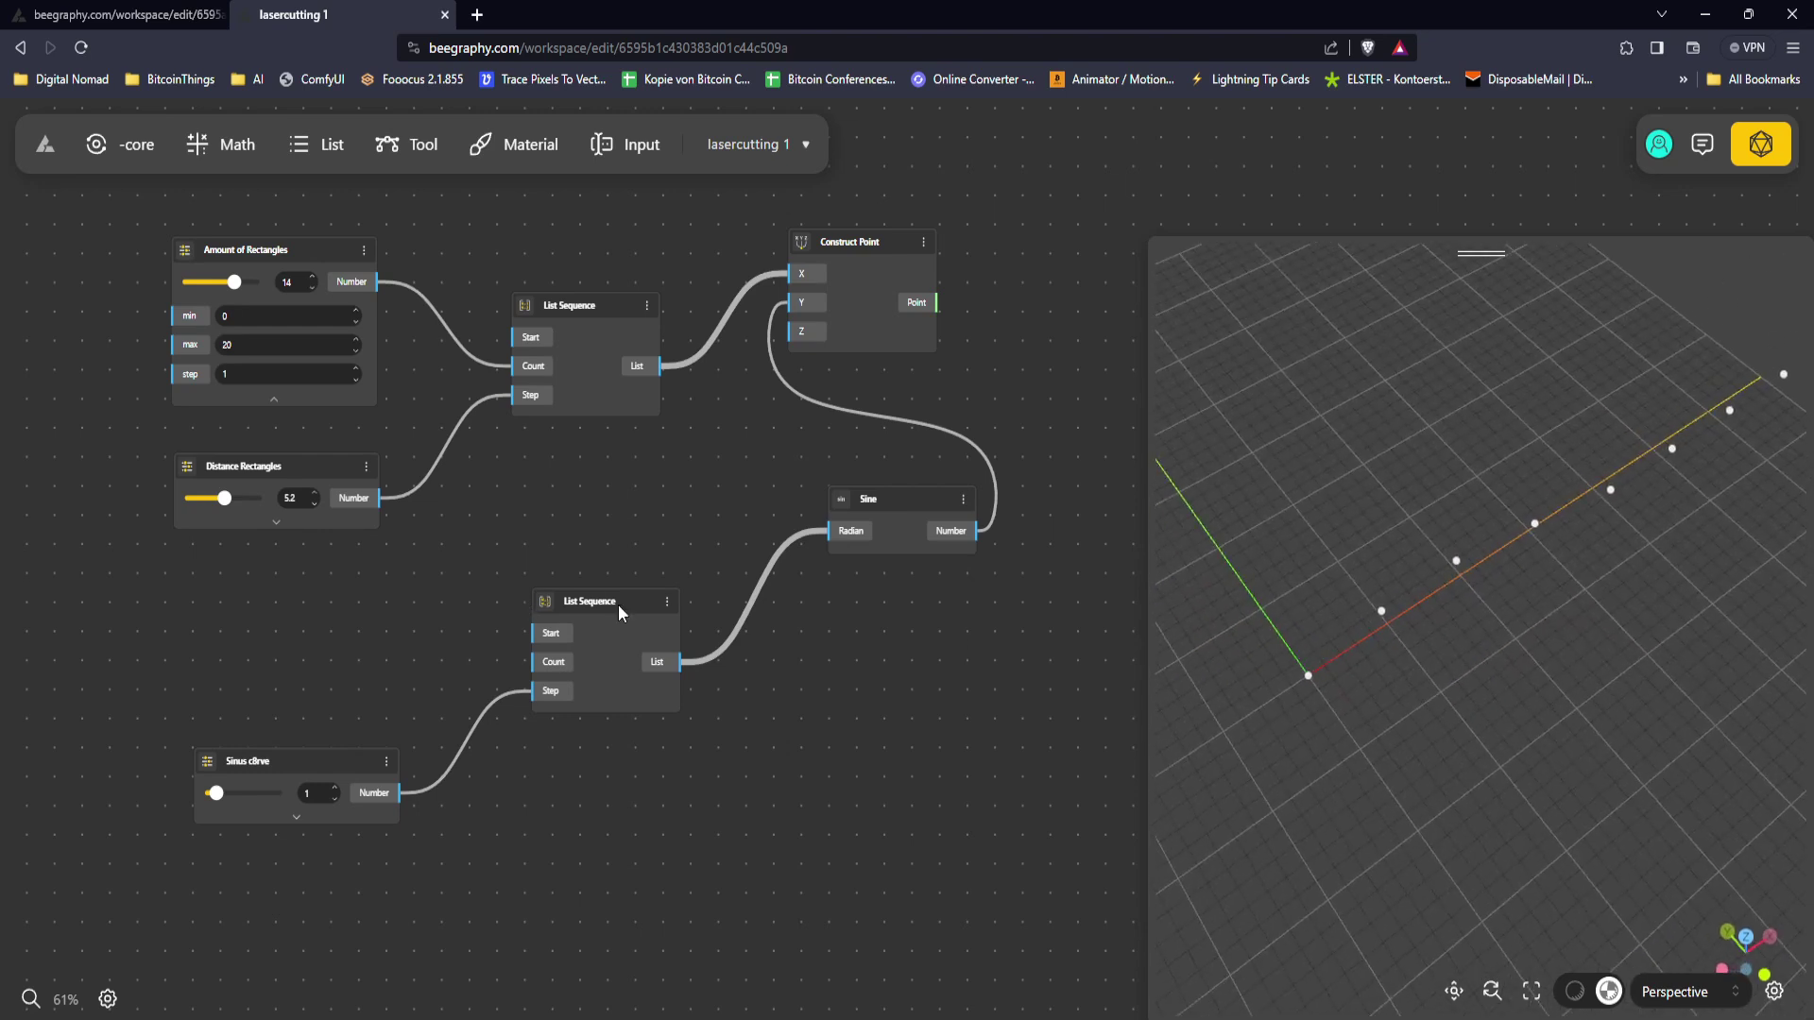
# Step: Connect Amount of Rectangles to the Count input of the lower List Sequence
pyautogui.moveTo(380, 282); pyautogui.dragTo(541, 670)
pyautogui.moveTo(1441, 645); pyautogui.dragTo(1509, 512)
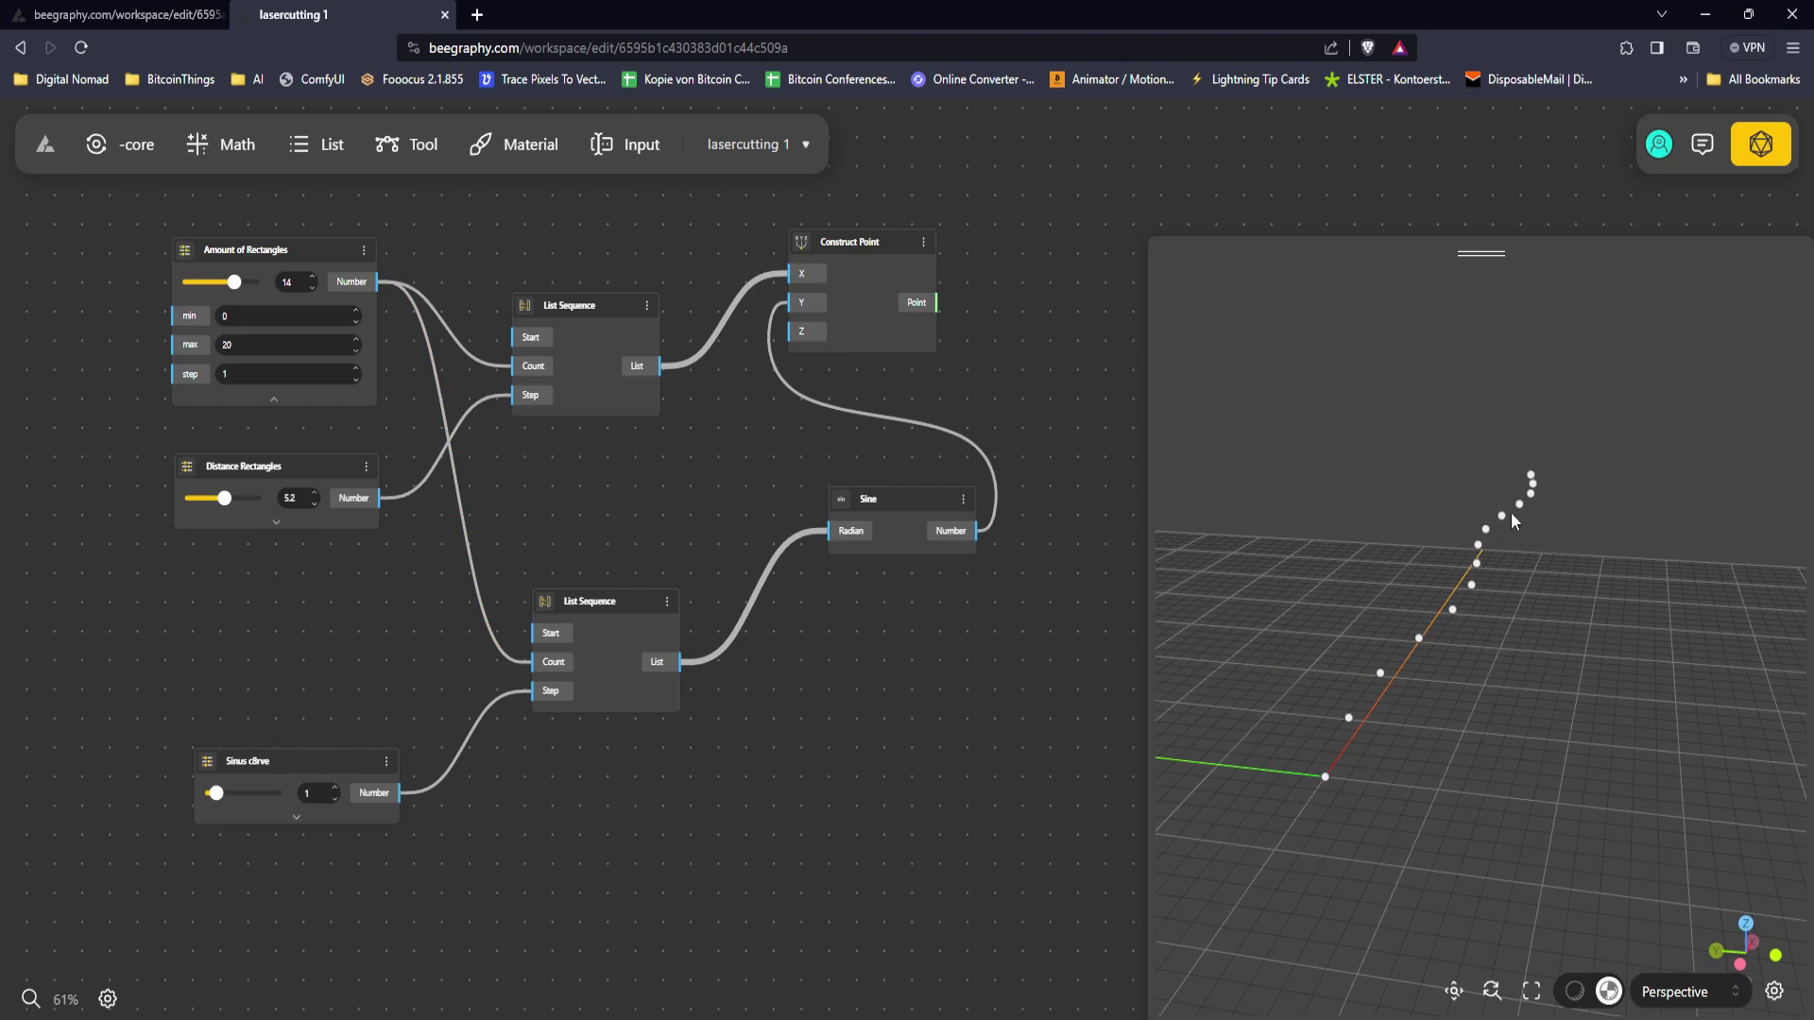
pyautogui.moveTo(716, 719); pyautogui.dragTo(741, 657)
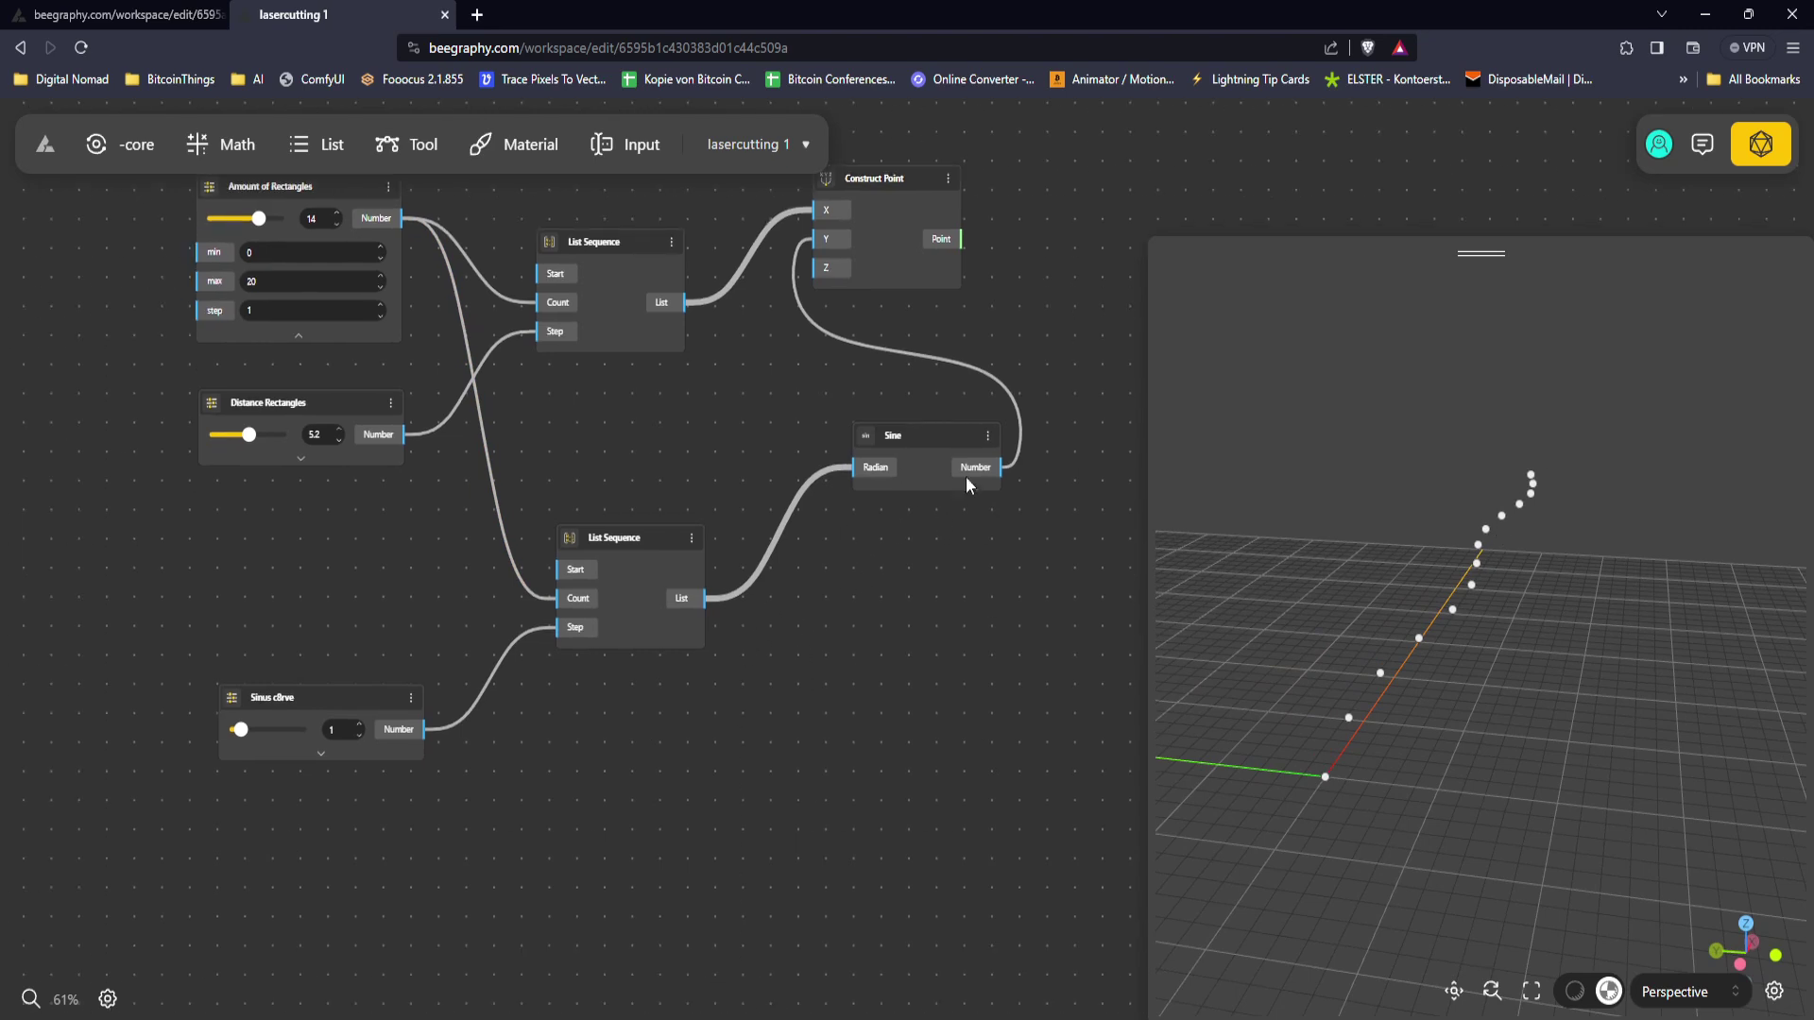
# Step: Duplicate the entire node network and place the copy below the original
pyautogui.click(824, 253)
pyautogui.scroll(-4, 810, 264)
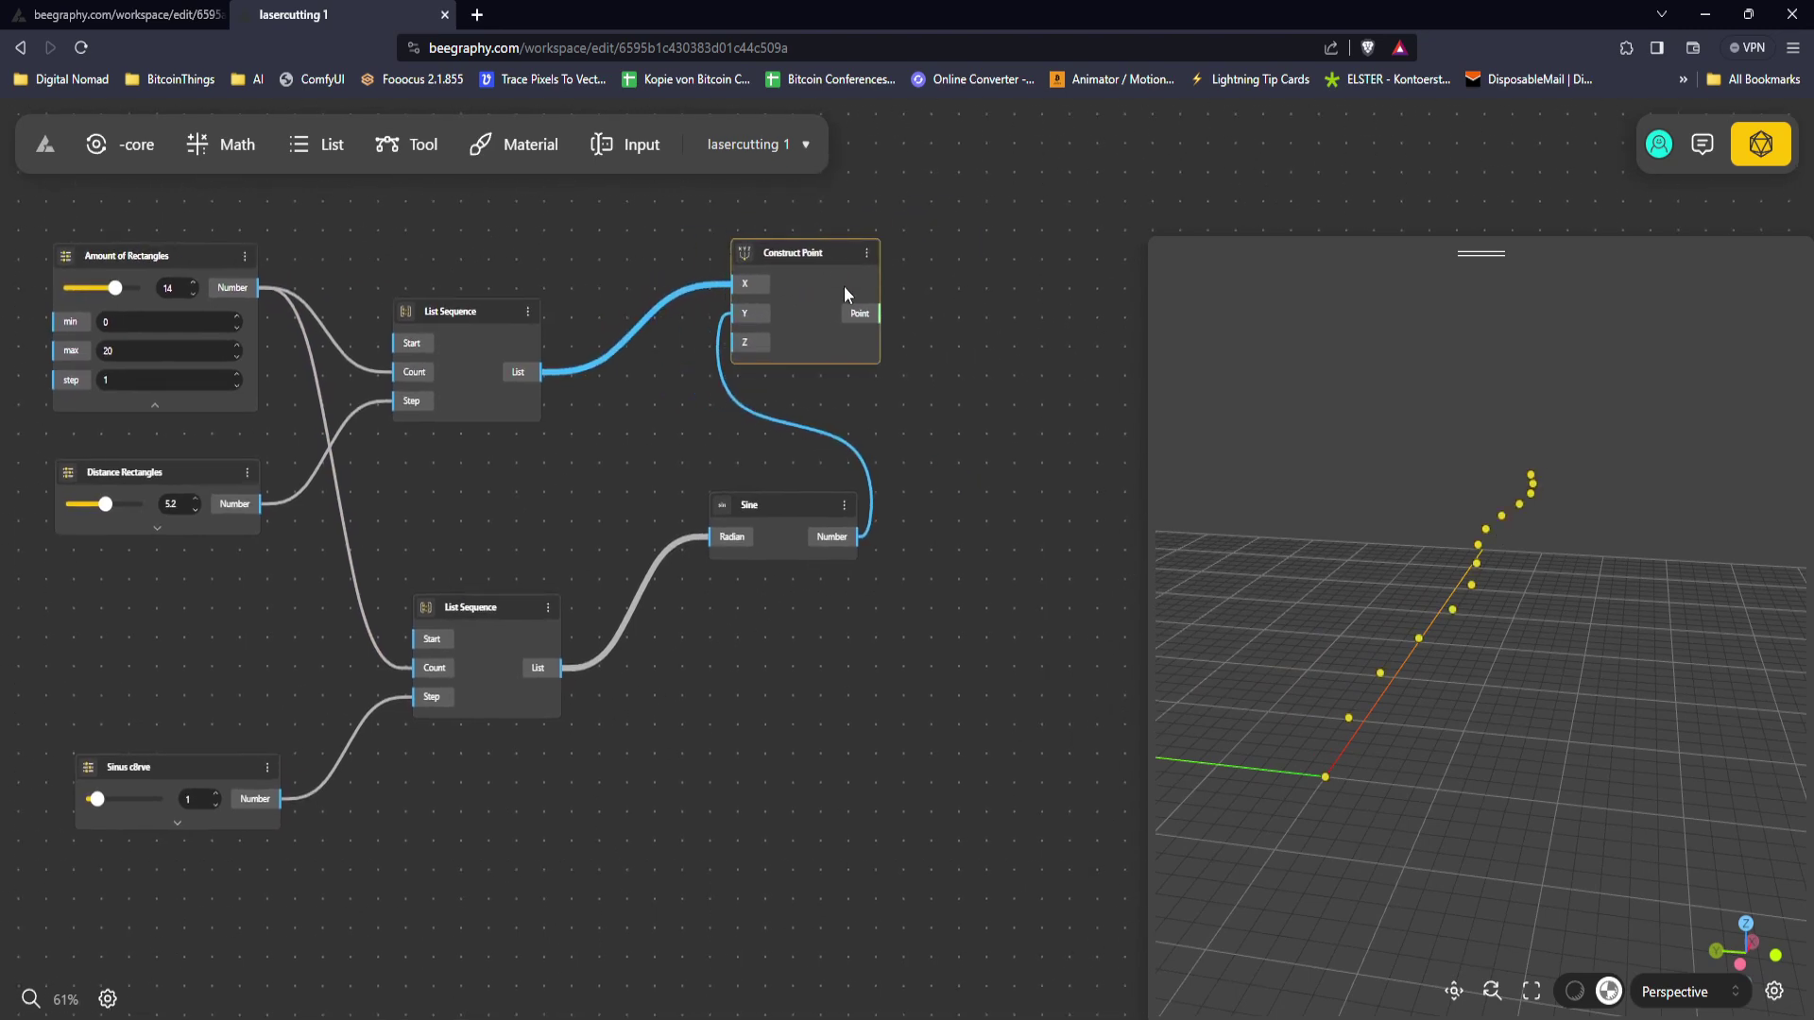
pyautogui.moveTo(956, 214); pyautogui.dragTo(315, 673)
pyautogui.hotkey('ctrl', 'v')
pyautogui.moveTo(858, 280); pyautogui.dragTo(924, 754)
pyautogui.moveTo(711, 638); pyautogui.dragTo(758, 563)
pyautogui.click(680, 548)
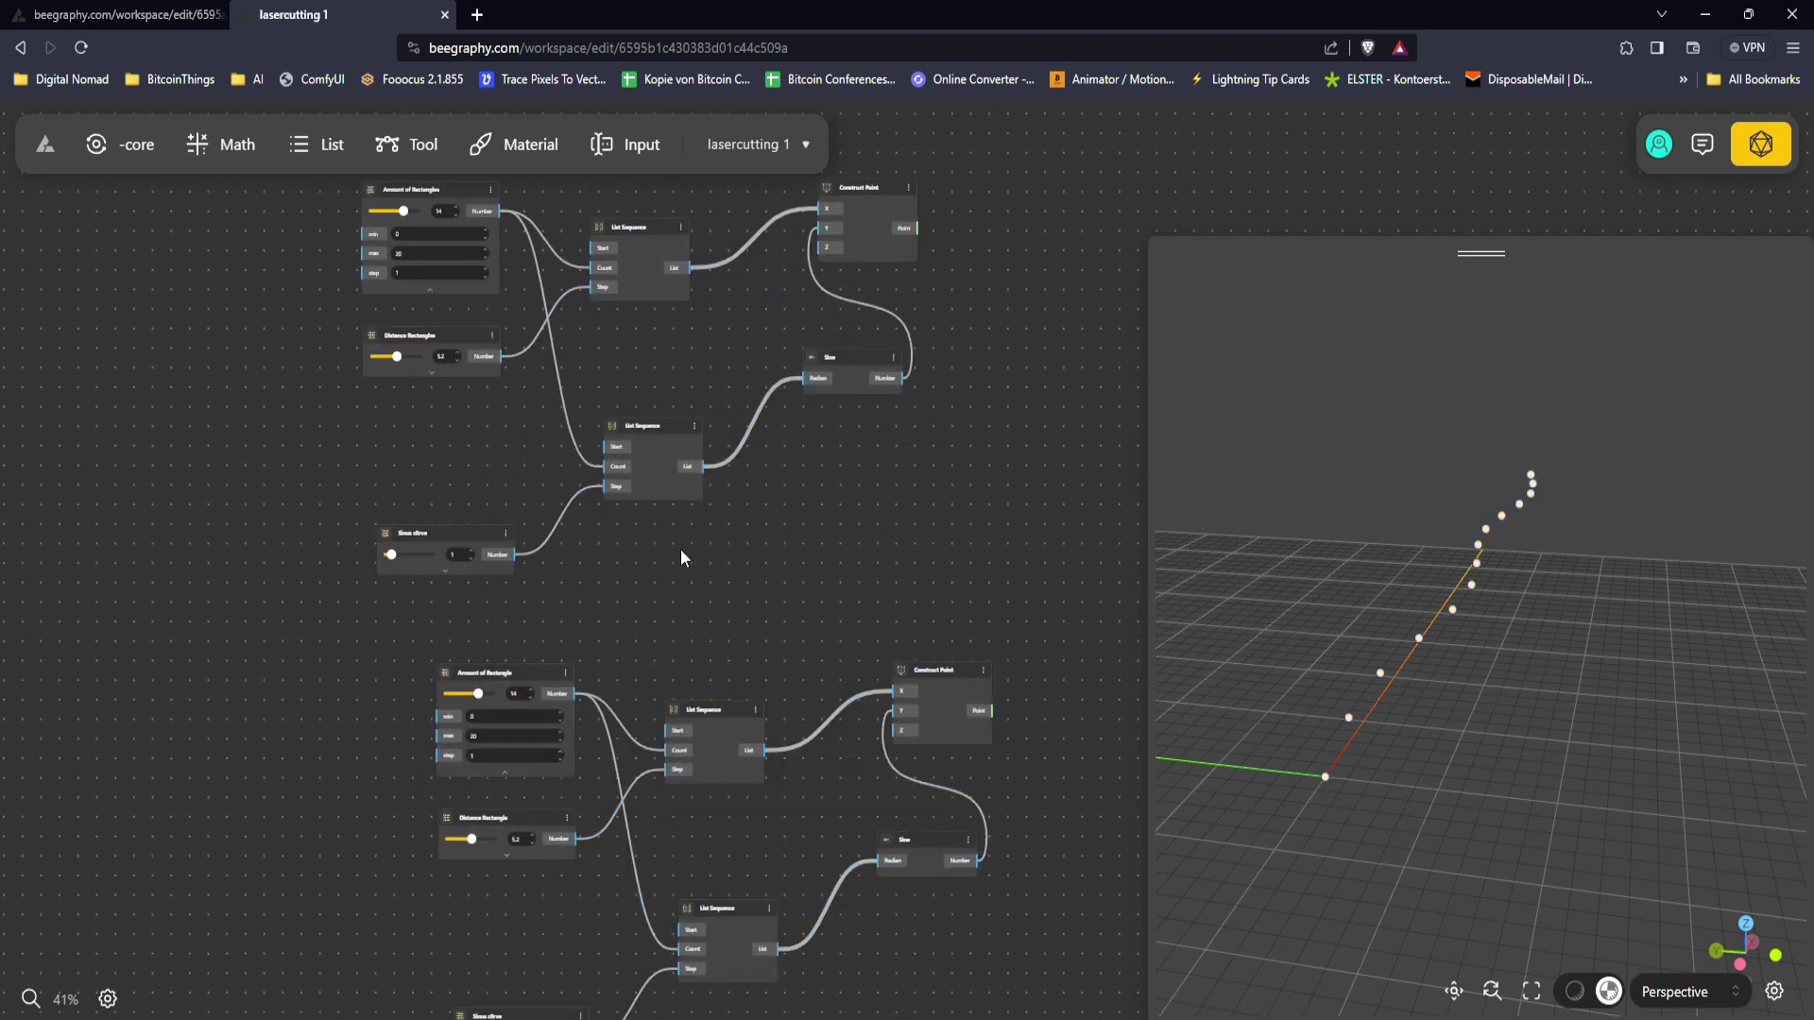
# Step: Connect the original Amount of Rectangles to both copied List Sequence Count inputs and delete the duplicate amount slider
pyautogui.moveTo(501, 211); pyautogui.dragTo(678, 750)
pyautogui.moveTo(501, 211); pyautogui.dragTo(693, 948)
pyautogui.scroll(-2, 711, 811)
pyautogui.click(540, 584)
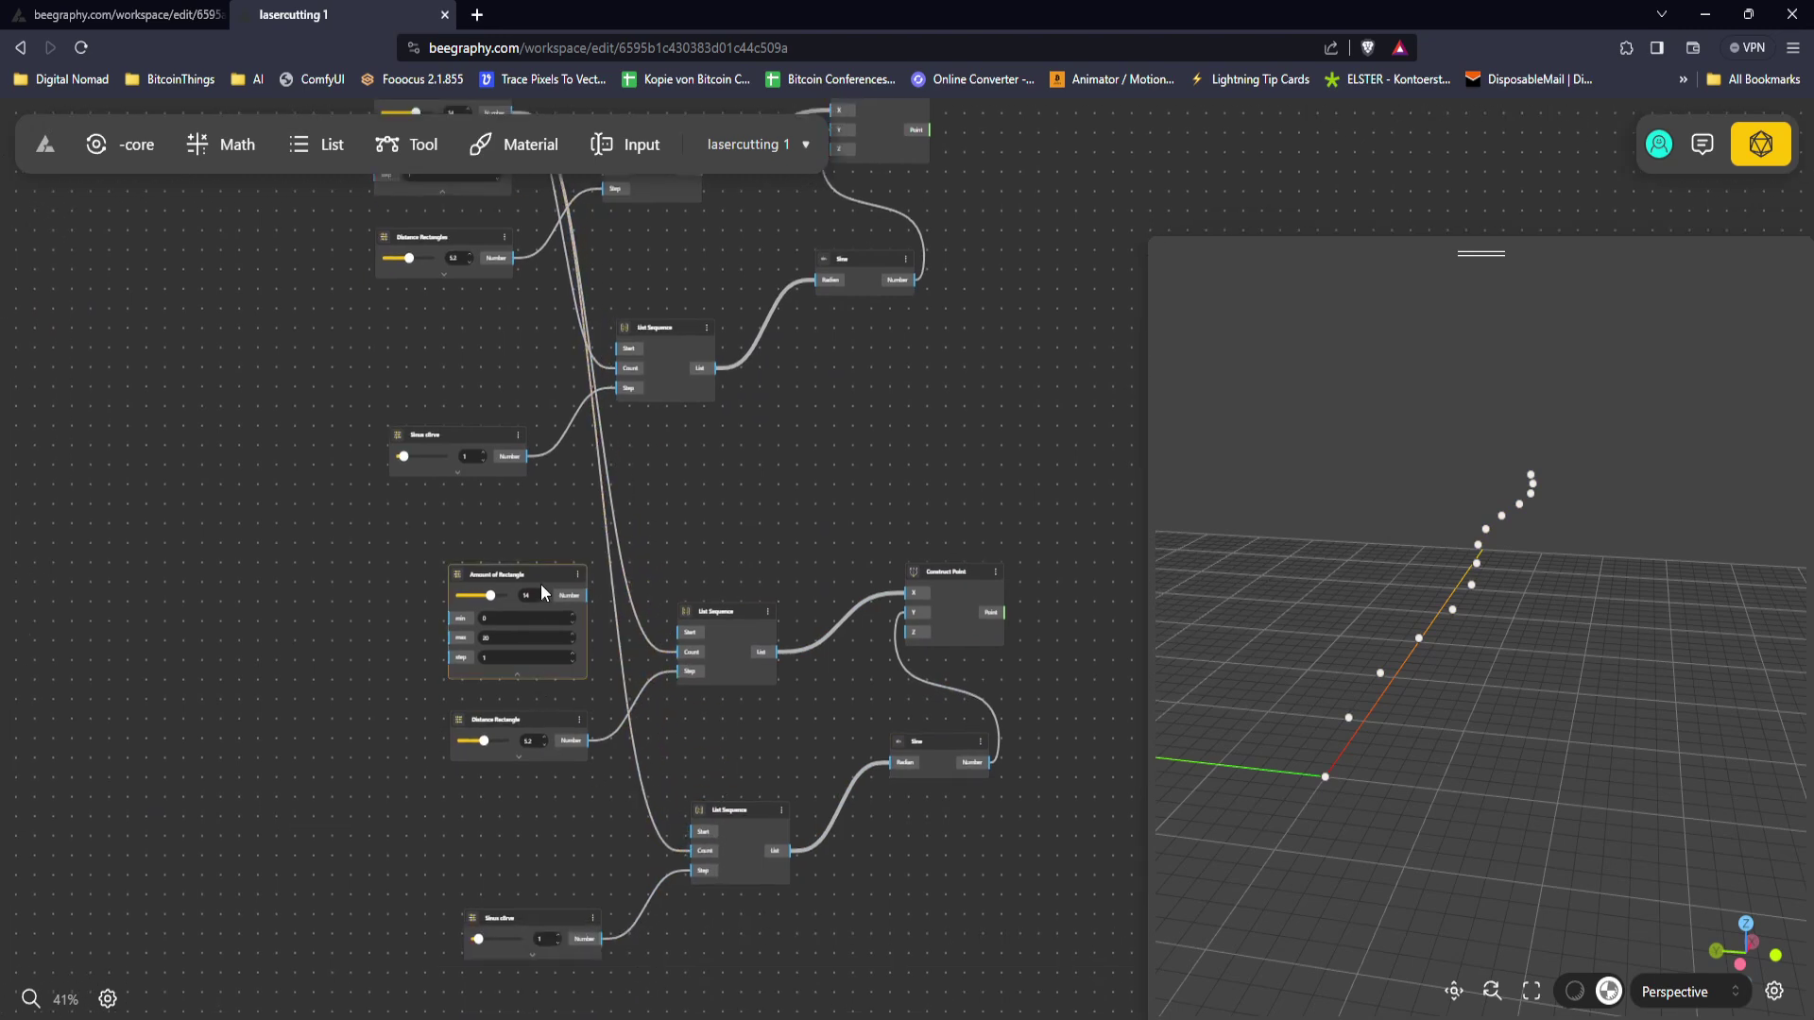
pyautogui.press('Delete')
# Step: Connect the original Distance Rectangles to the copied upper List Sequence's Step input and remove the duplicate distance slider
pyautogui.scroll(2, 643, 566)
pyautogui.moveTo(558, 316); pyautogui.dragTo(717, 732)
pyautogui.moveTo(718, 759); pyautogui.dragTo(679, 683, button='middle')
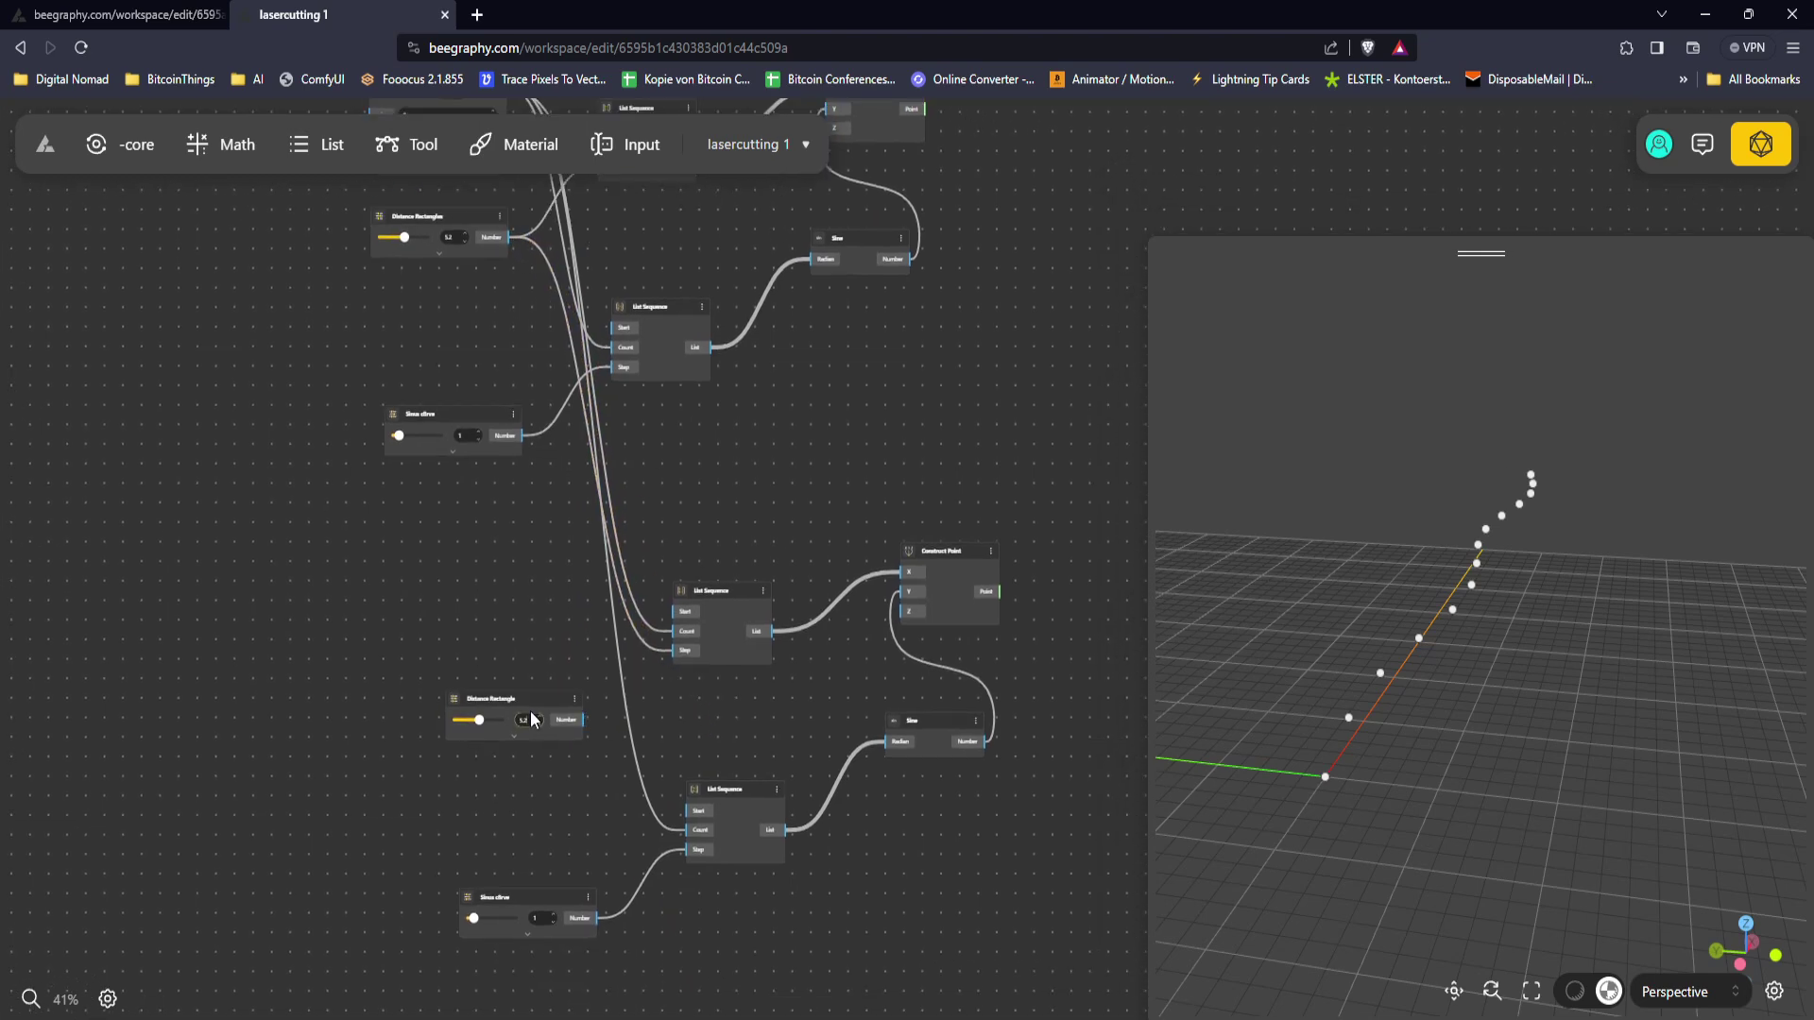
# Step: Rename the copied Sinus c8rve slider with a name starting with "Co"
pyautogui.scroll(10, 541, 761)
pyautogui.doubleClick(484, 756)
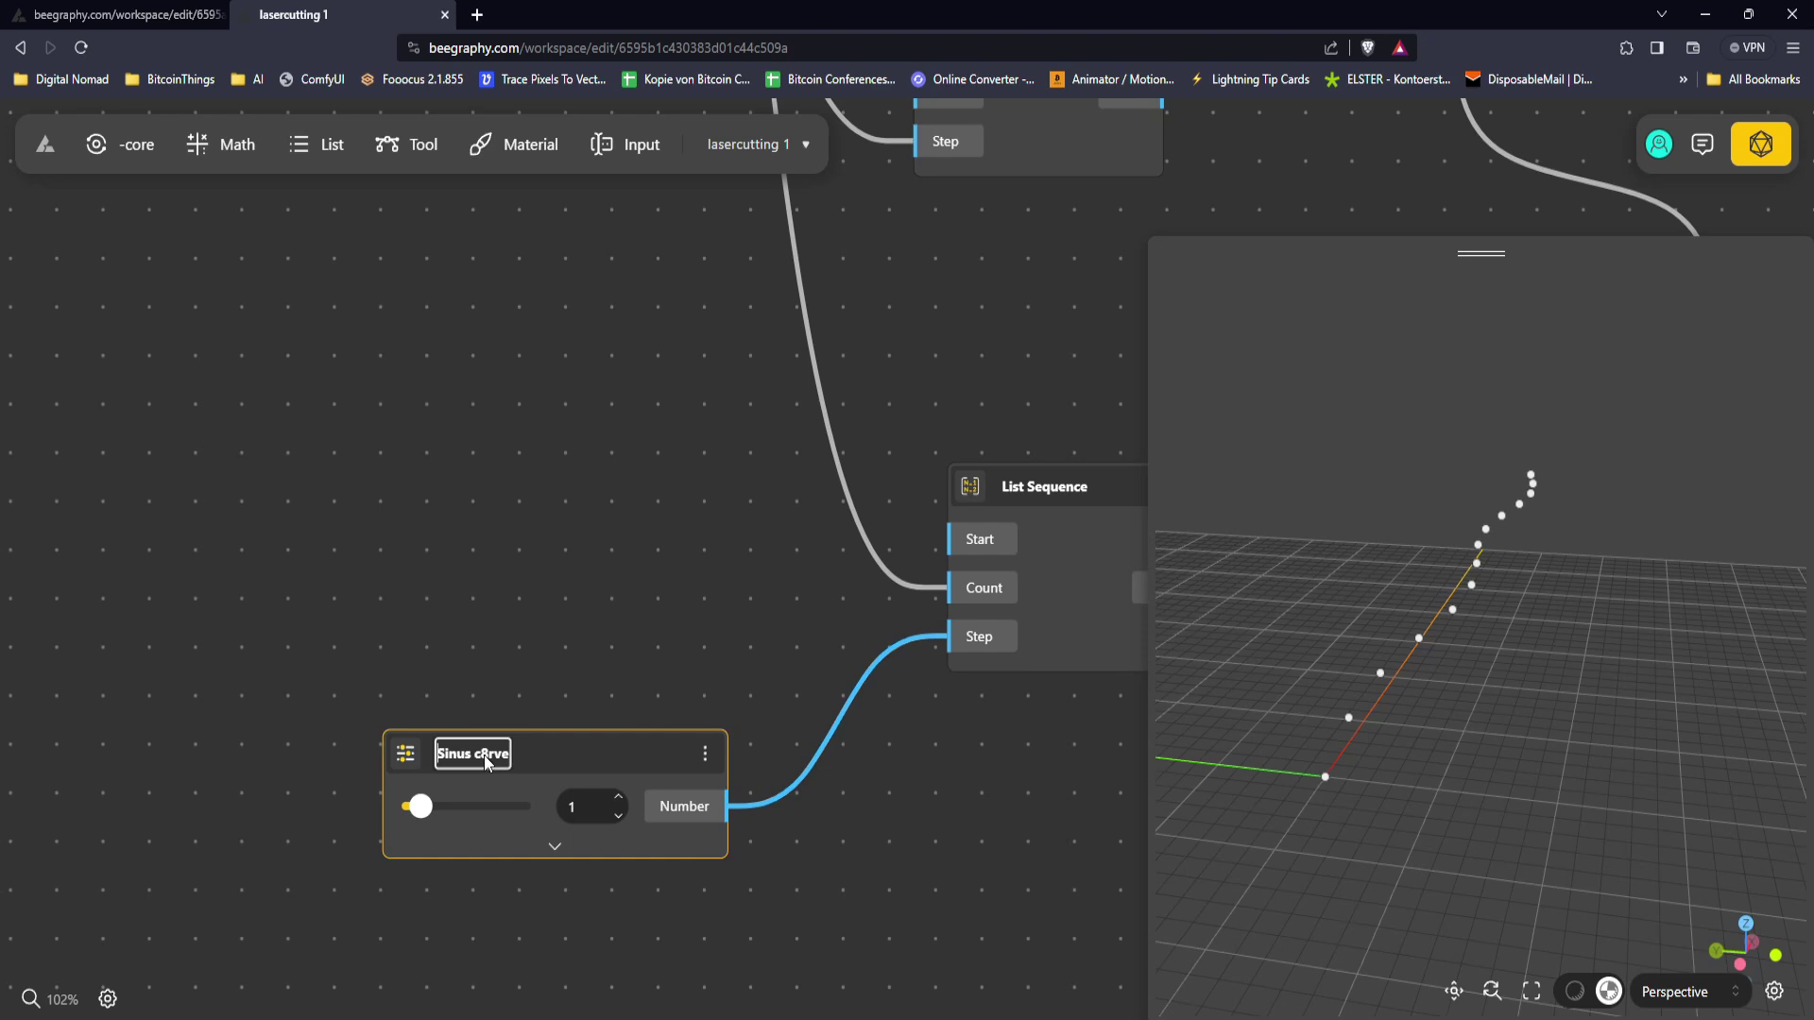
pyautogui.moveTo(480, 756); pyautogui.dragTo(412, 761)
pyautogui.write('Co')
pyautogui.press('Return')
# Step: Add a Cosine node and connect the copied lower List Sequence's List output to its Radian input
pyautogui.moveTo(996, 498); pyautogui.dragTo(153, 586, button='middle')
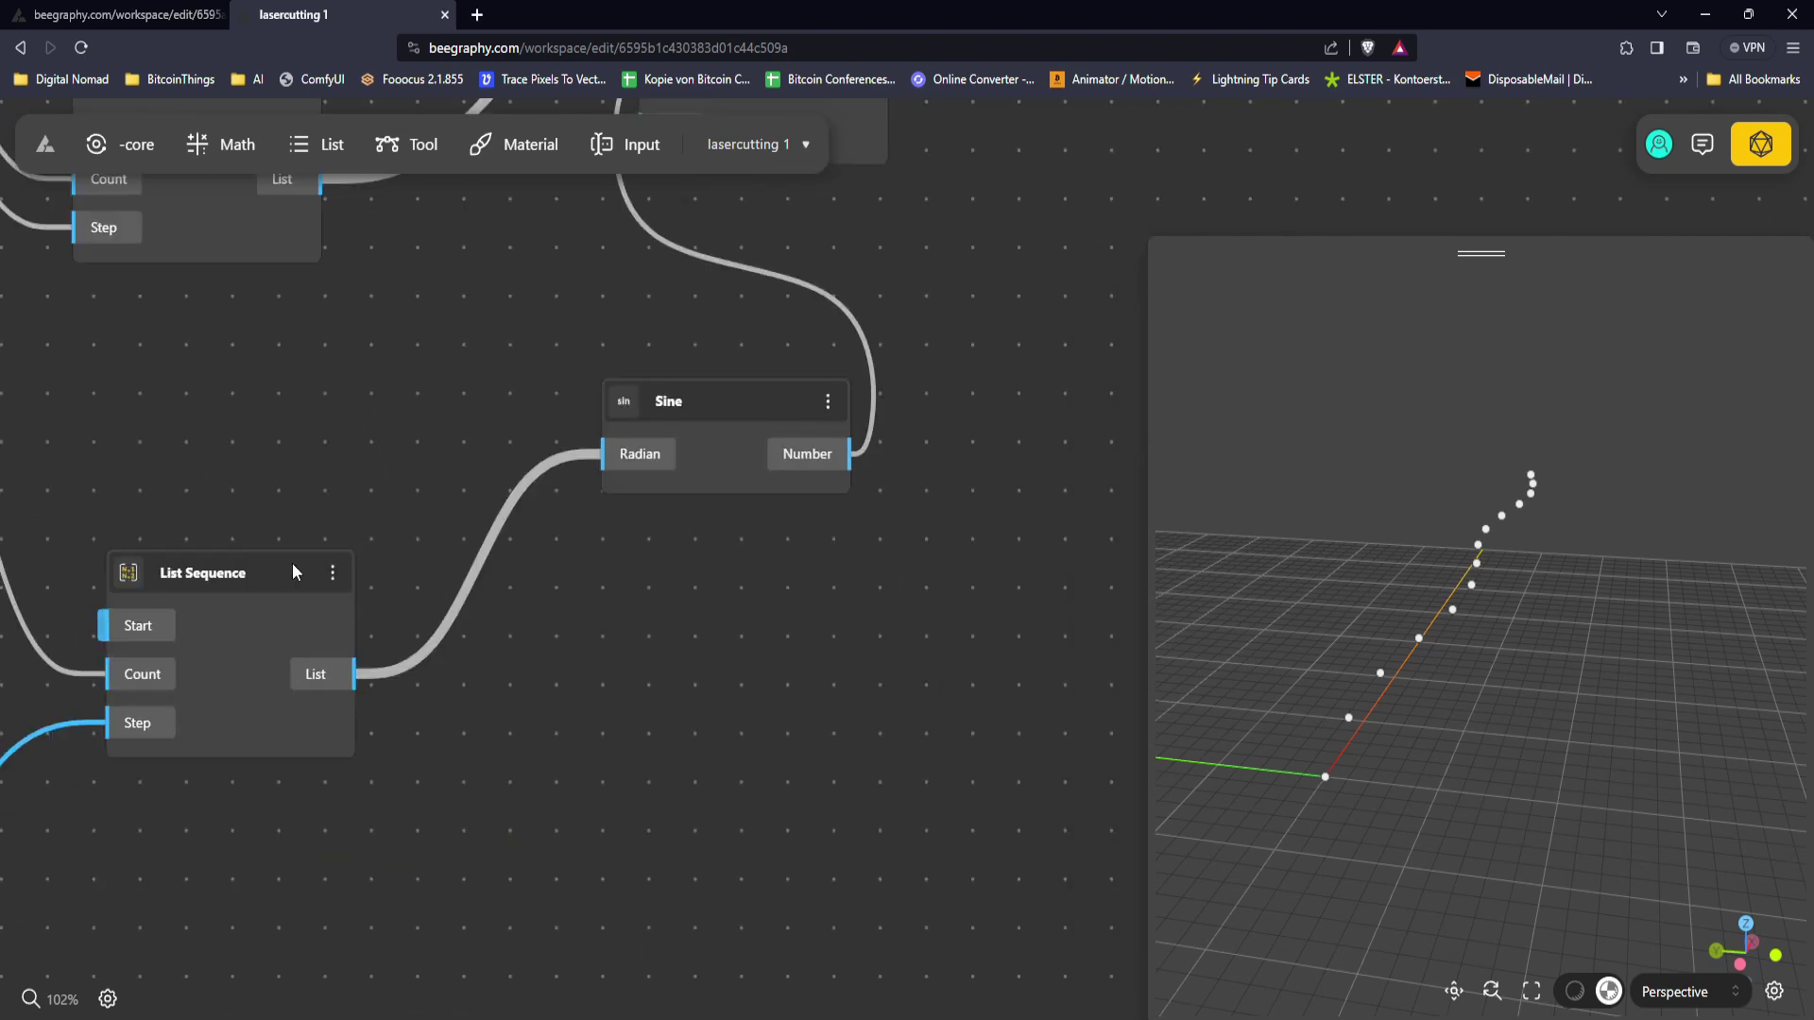
pyautogui.moveTo(479, 547); pyautogui.dragTo(463, 632, button='middle')
pyautogui.doubleClick(561, 793)
pyautogui.write('cosin')
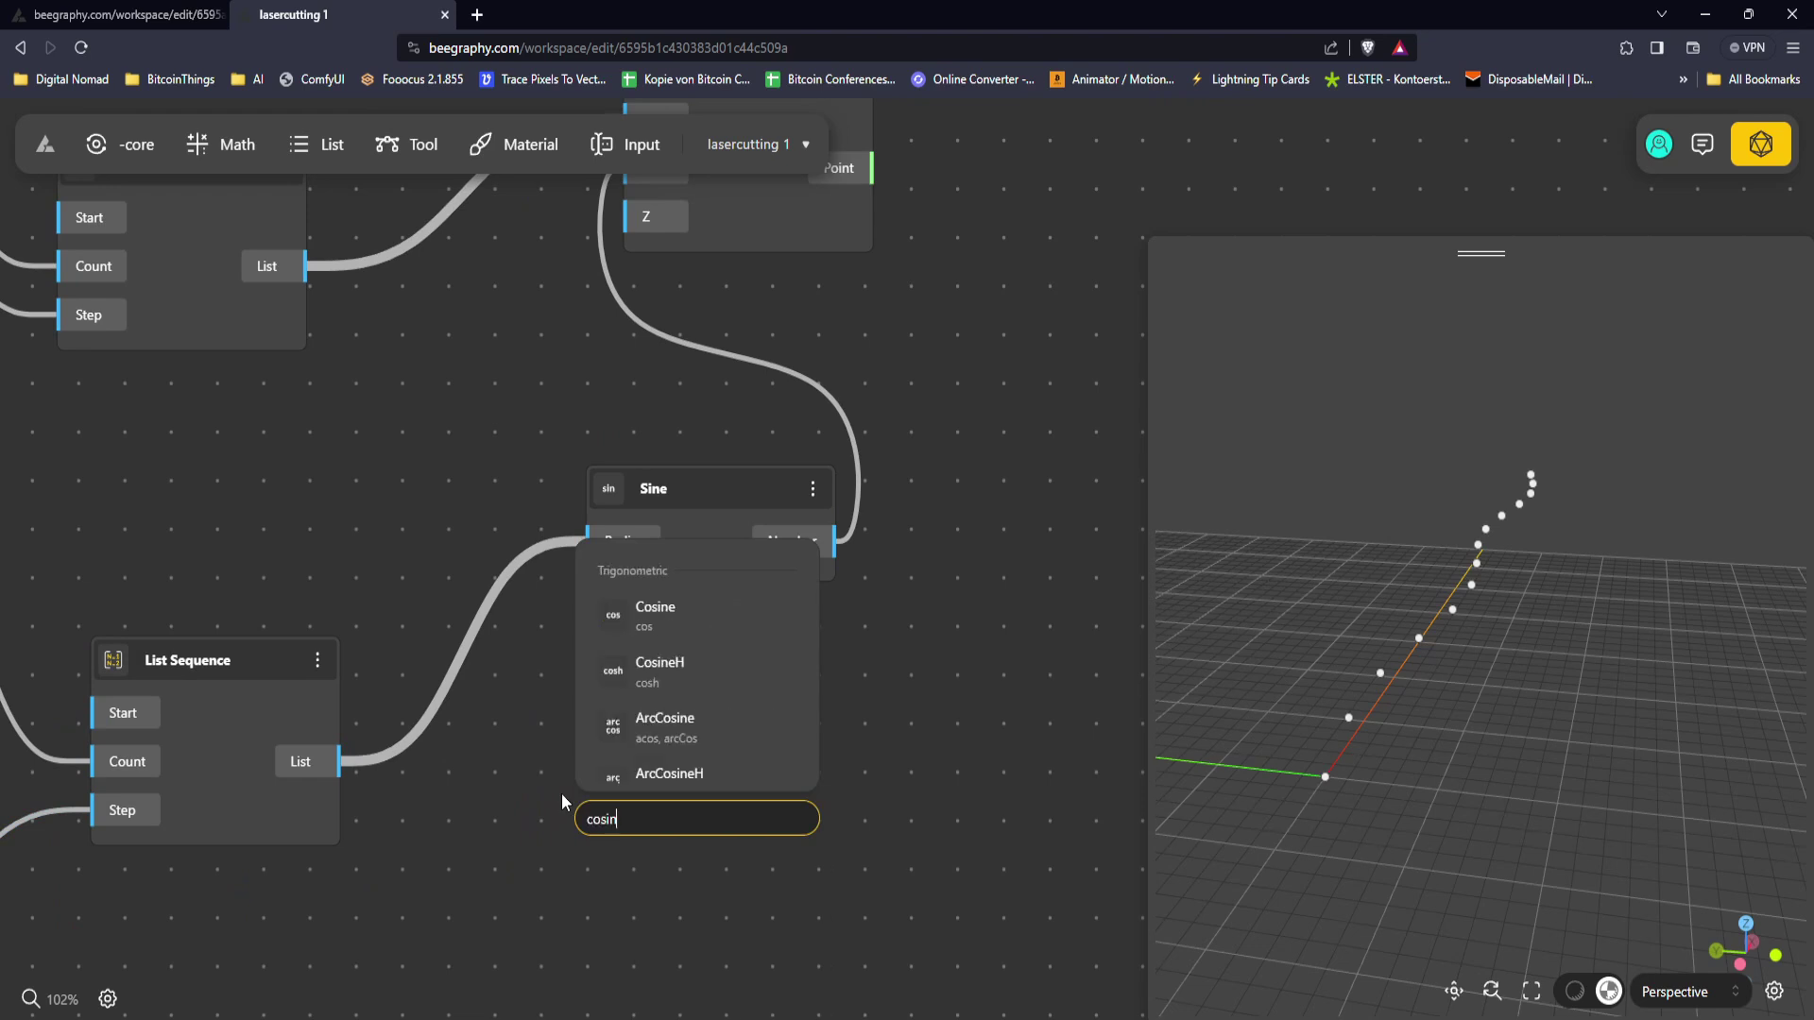
pyautogui.click(665, 601)
pyautogui.moveTo(342, 762); pyautogui.dragTo(596, 885)
# Step: Connect the Cosine output to the copied Construct Point's Y input and delete the copied Sine node
pyautogui.scroll(1, 779, 859)
pyautogui.moveTo(717, 880); pyautogui.dragTo(718, 776)
pyautogui.moveTo(801, 829); pyautogui.dragTo(600, 227)
pyautogui.moveTo(768, 320); pyautogui.dragTo(758, 363)
pyautogui.moveTo(679, 585); pyautogui.dragTo(676, 553)
pyautogui.press('Delete')
pyautogui.moveTo(863, 614); pyautogui.dragTo(931, 524)
pyautogui.doubleClick(675, 573)
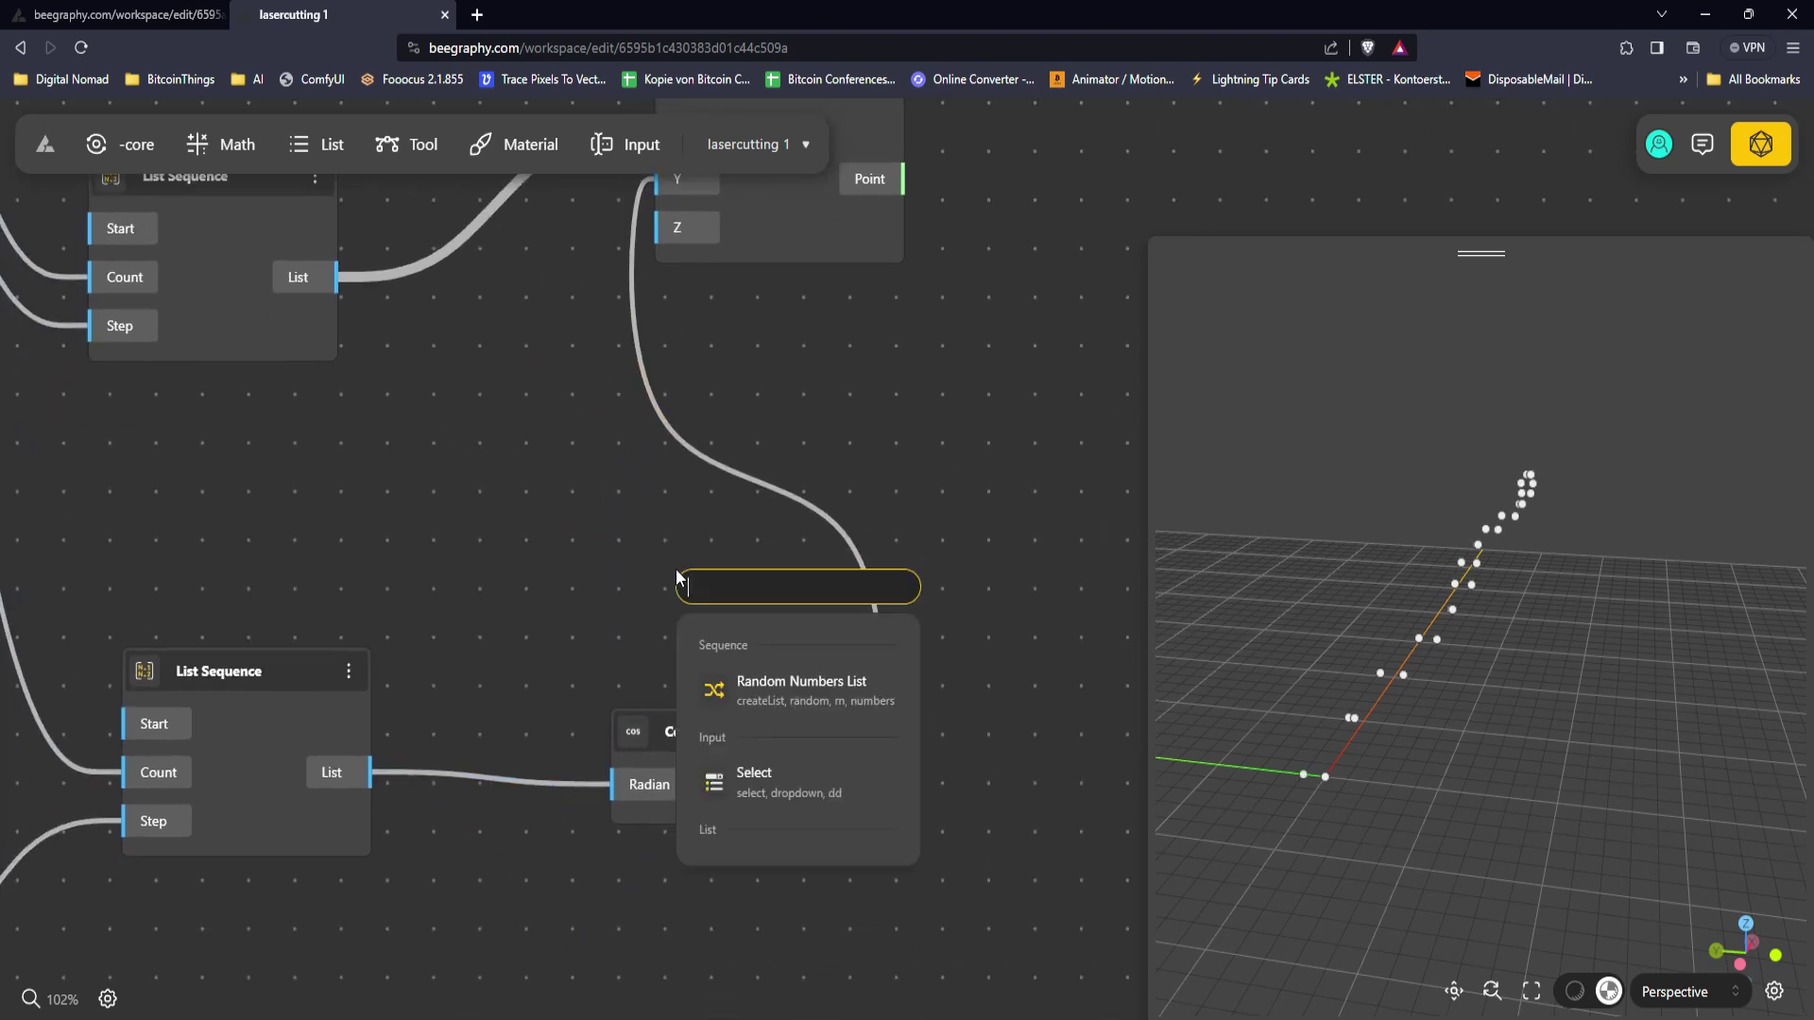
pyautogui.write('move')
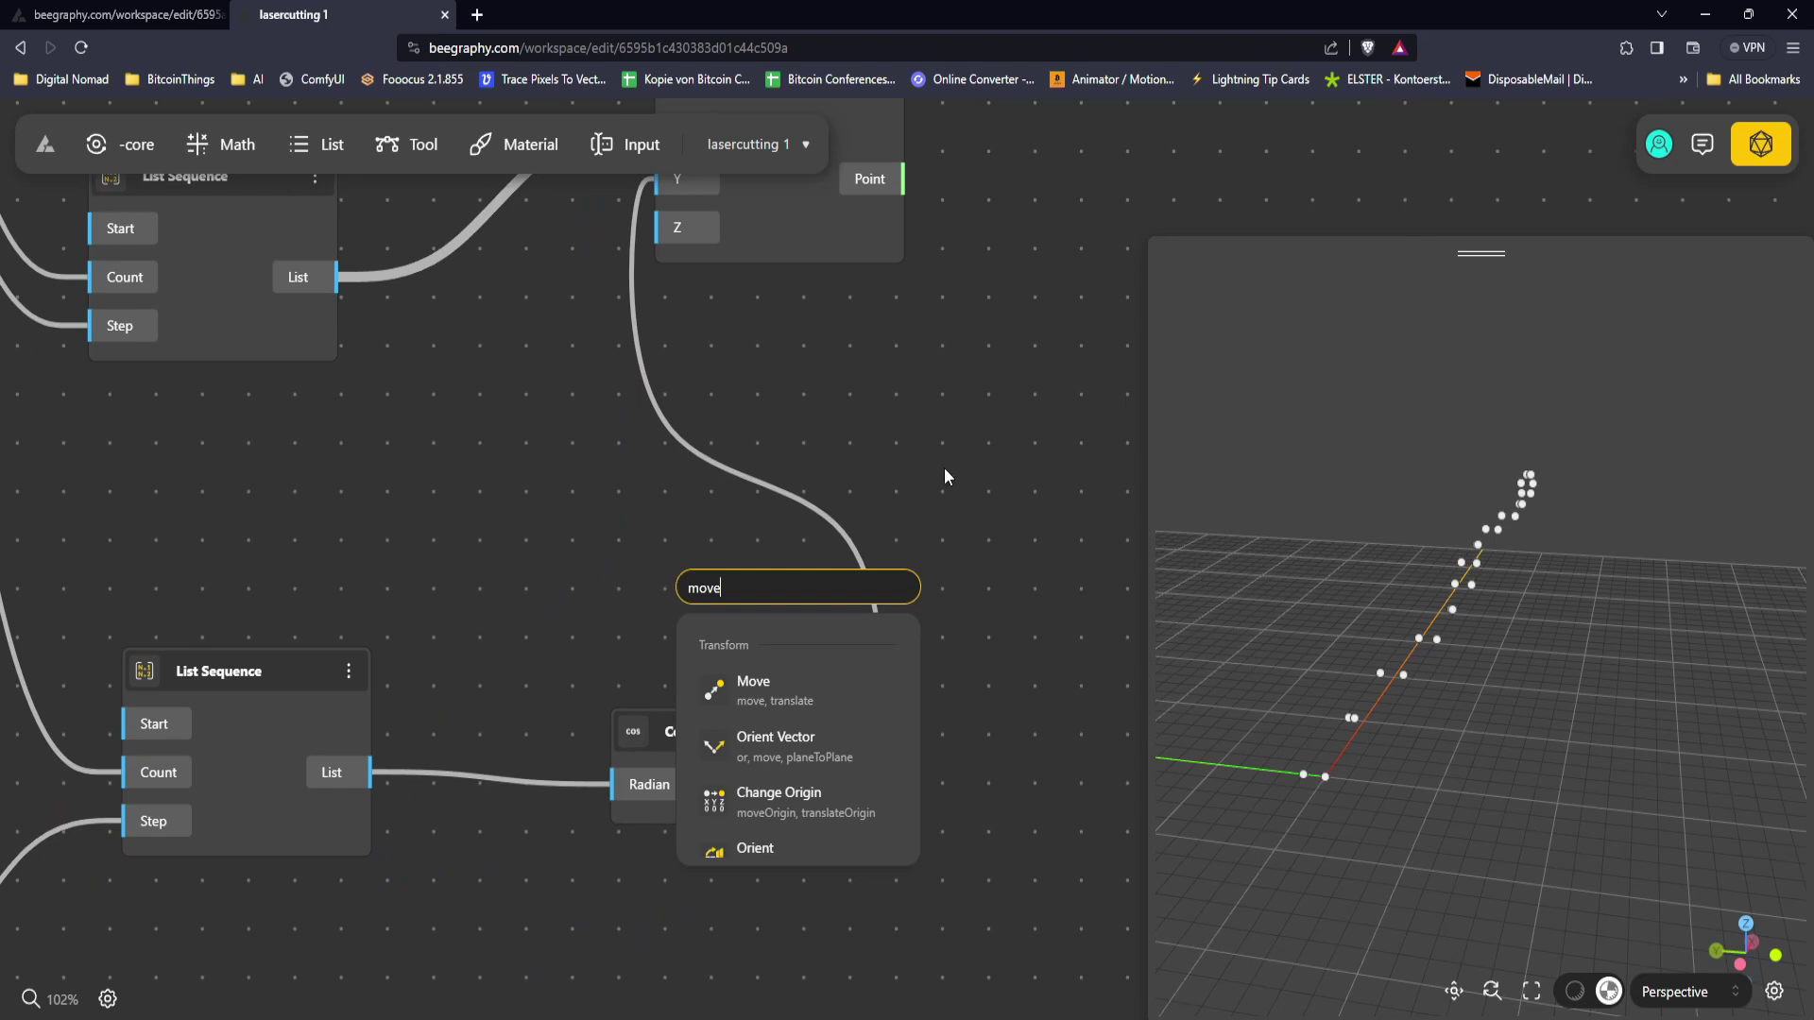
pyautogui.click(834, 689)
pyautogui.moveTo(1001, 376); pyautogui.dragTo(1042, 603)
pyautogui.moveTo(728, 610); pyautogui.dragTo(973, 547)
# Step: Add an Addition node beside the Cosine node and connect the Cosine output to its A input
pyautogui.doubleClick(977, 558)
pyautogui.write('add')
pyautogui.click(1077, 672)
pyautogui.moveTo(868, 863); pyautogui.dragTo(996, 631)
pyautogui.moveTo(1018, 639); pyautogui.dragTo(784, 417, button='middle')
pyautogui.moveTo(831, 391); pyautogui.dragTo(941, 620)
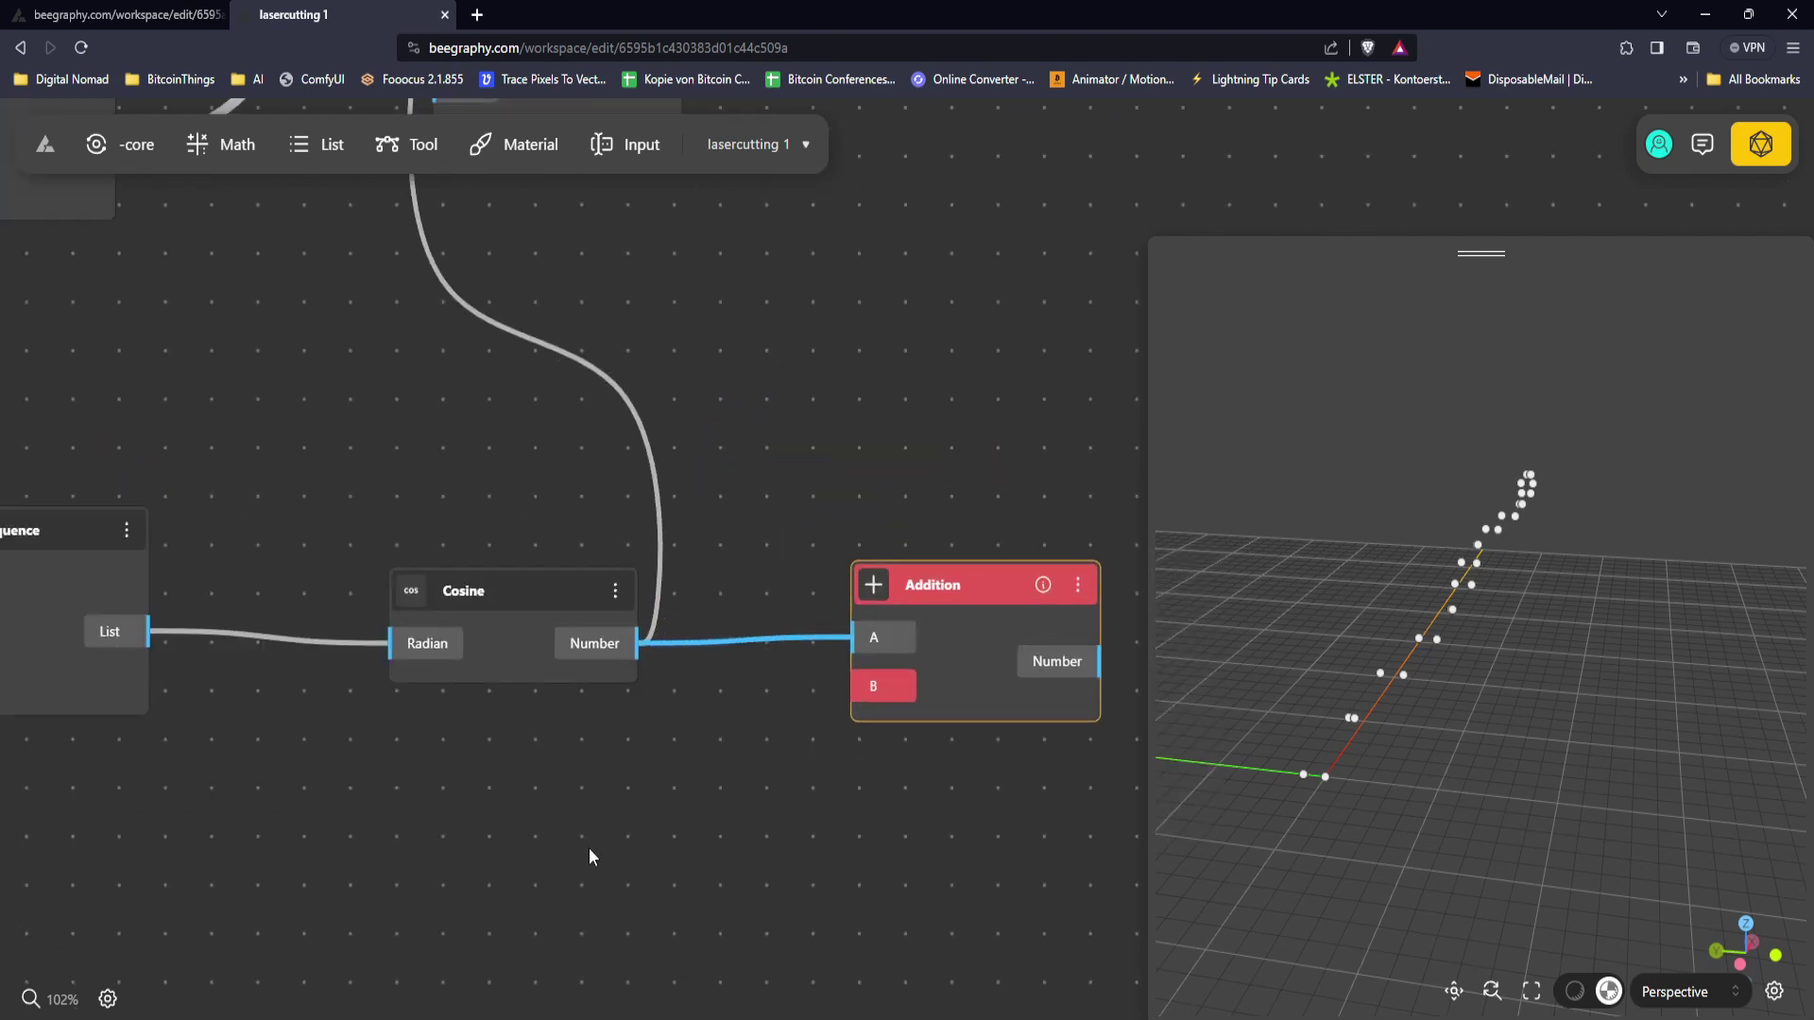
# Step: Add a Number Const with the value 5 and connect it to the Addition node's B input
pyautogui.doubleClick(592, 856)
pyautogui.write('5')
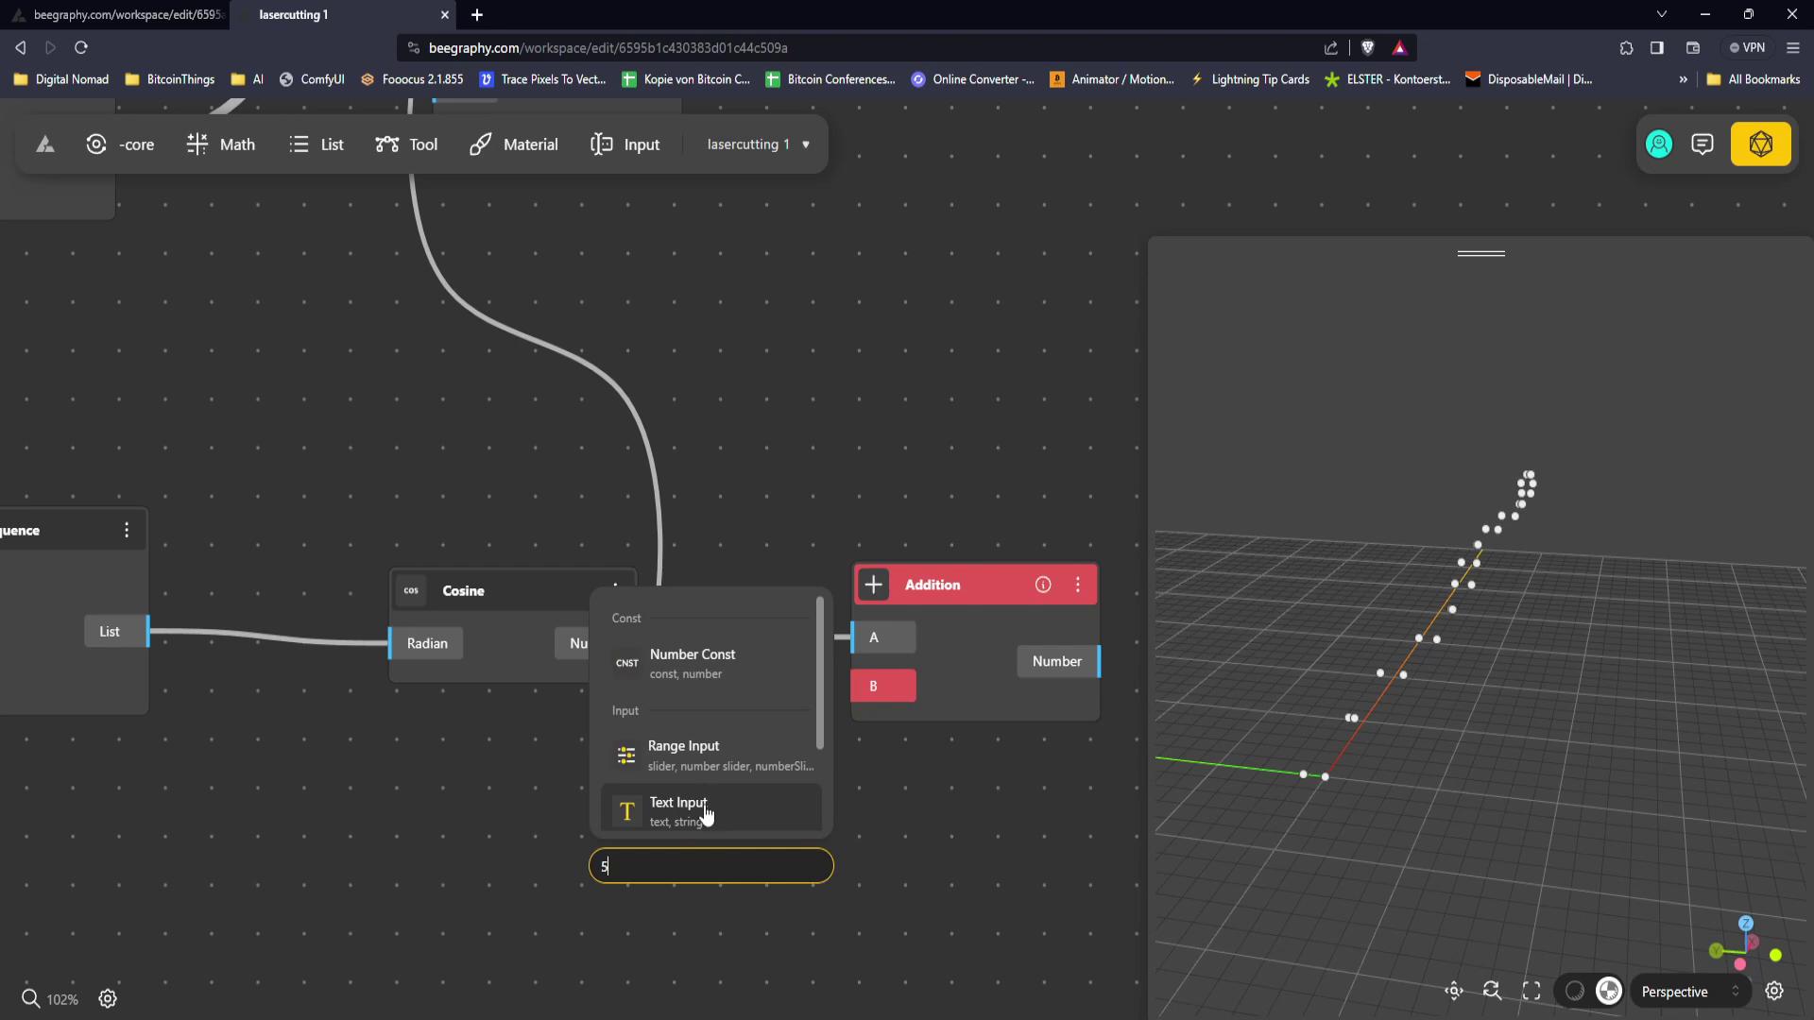
pyautogui.click(723, 666)
pyautogui.moveTo(855, 687); pyautogui.dragTo(883, 923)
# Step: Connect the Addition node's Number output to the lower Construct Point's Y input
pyautogui.scroll(-3, 888, 756)
pyautogui.scroll(-3, 891, 756)
pyautogui.moveTo(885, 753); pyautogui.dragTo(477, 370)
pyautogui.moveTo(537, 320); pyautogui.dragTo(783, 336)
pyautogui.moveTo(1291, 469); pyautogui.dragTo(1519, 585)
# Step: Examine the sine and cosine point rows in the 3D preview
pyautogui.moveTo(136, 634); pyautogui.dragTo(728, 459)
pyautogui.scroll(3, 354, 749)
pyautogui.moveTo(394, 684); pyautogui.dragTo(368, 690)
pyautogui.moveTo(1175, 565); pyautogui.dragTo(1183, 659)
pyautogui.moveTo(1596, 662); pyautogui.dragTo(1512, 647)
pyautogui.scroll(-10, 478, 592)
pyautogui.scroll(10, 264, 536)
# Step: Add a Move node beside the lower Construct Point
pyautogui.moveTo(415, 568); pyautogui.dragTo(73, 540)
pyautogui.moveTo(799, 709); pyautogui.dragTo(519, 619)
pyautogui.doubleClick(564, 629)
pyautogui.write('move')
pyautogui.click(629, 743)
pyautogui.moveTo(472, 312); pyautogui.dragTo(715, 573)
pyautogui.scroll(-2, 699, 421)
pyautogui.doubleClick(571, 469)
pyautogui.write('6')
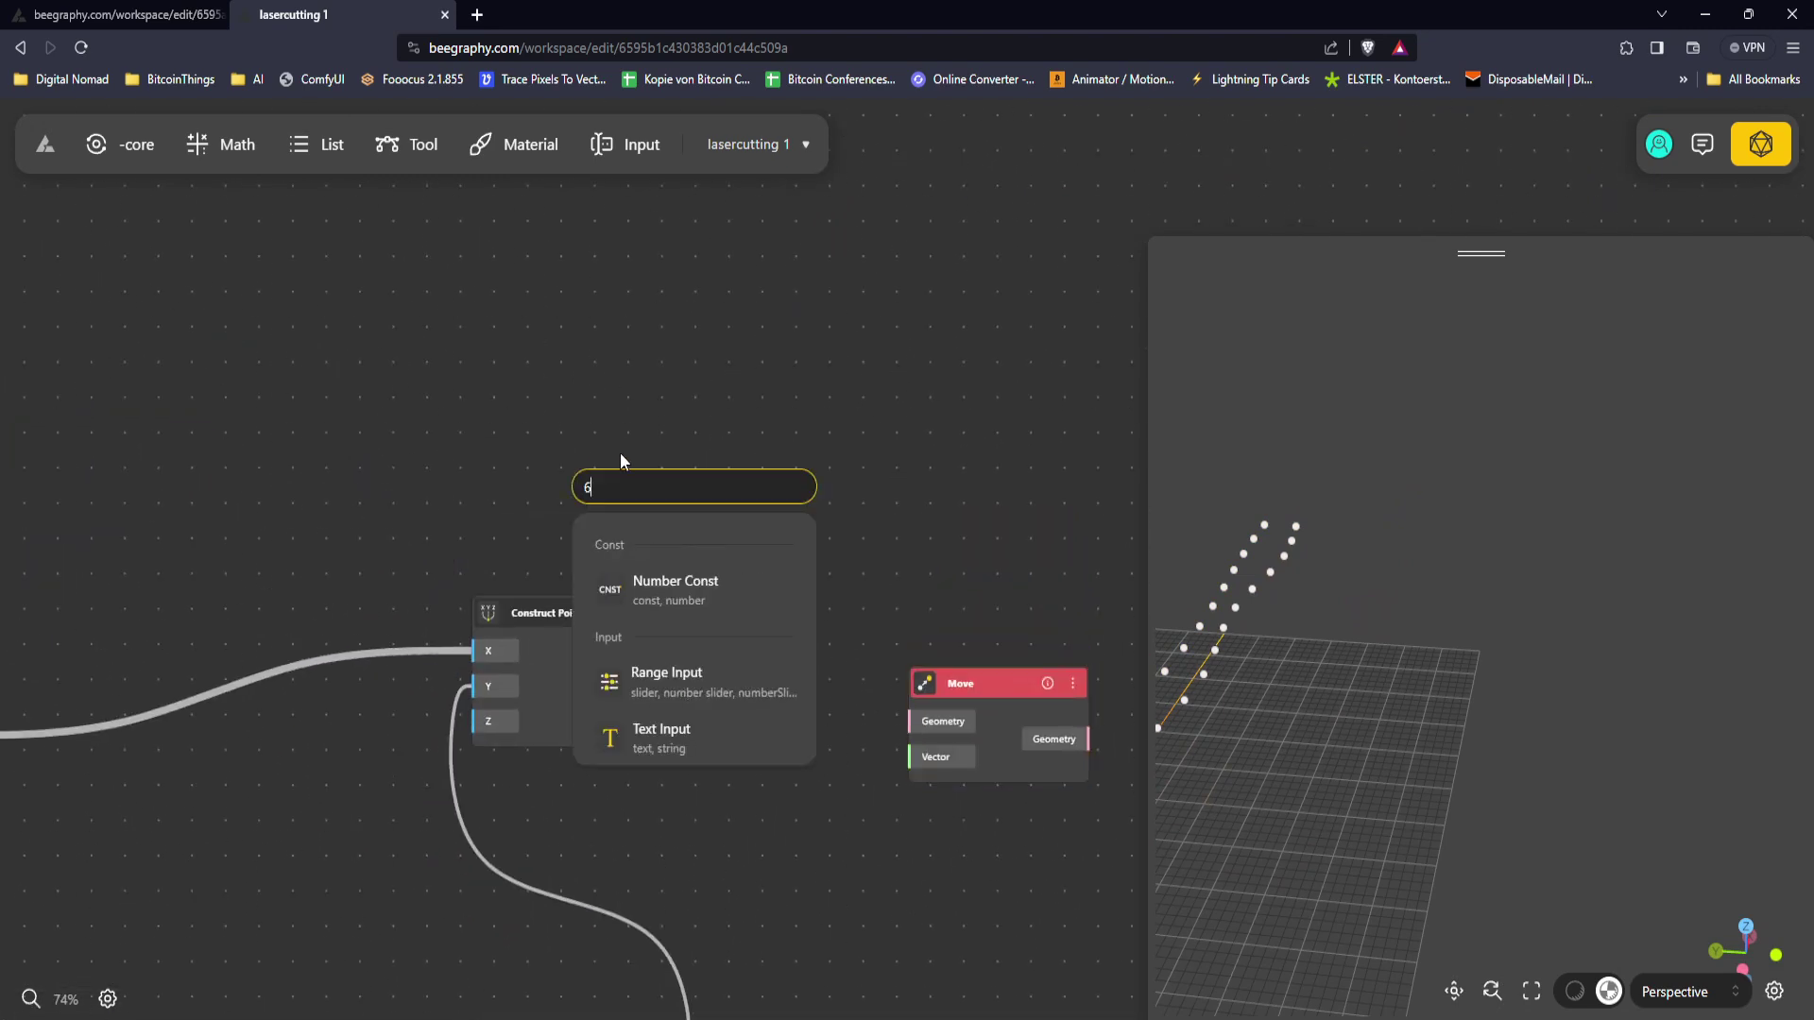
pyautogui.click(665, 572)
pyautogui.rightClick(650, 492)
pyautogui.click(746, 523)
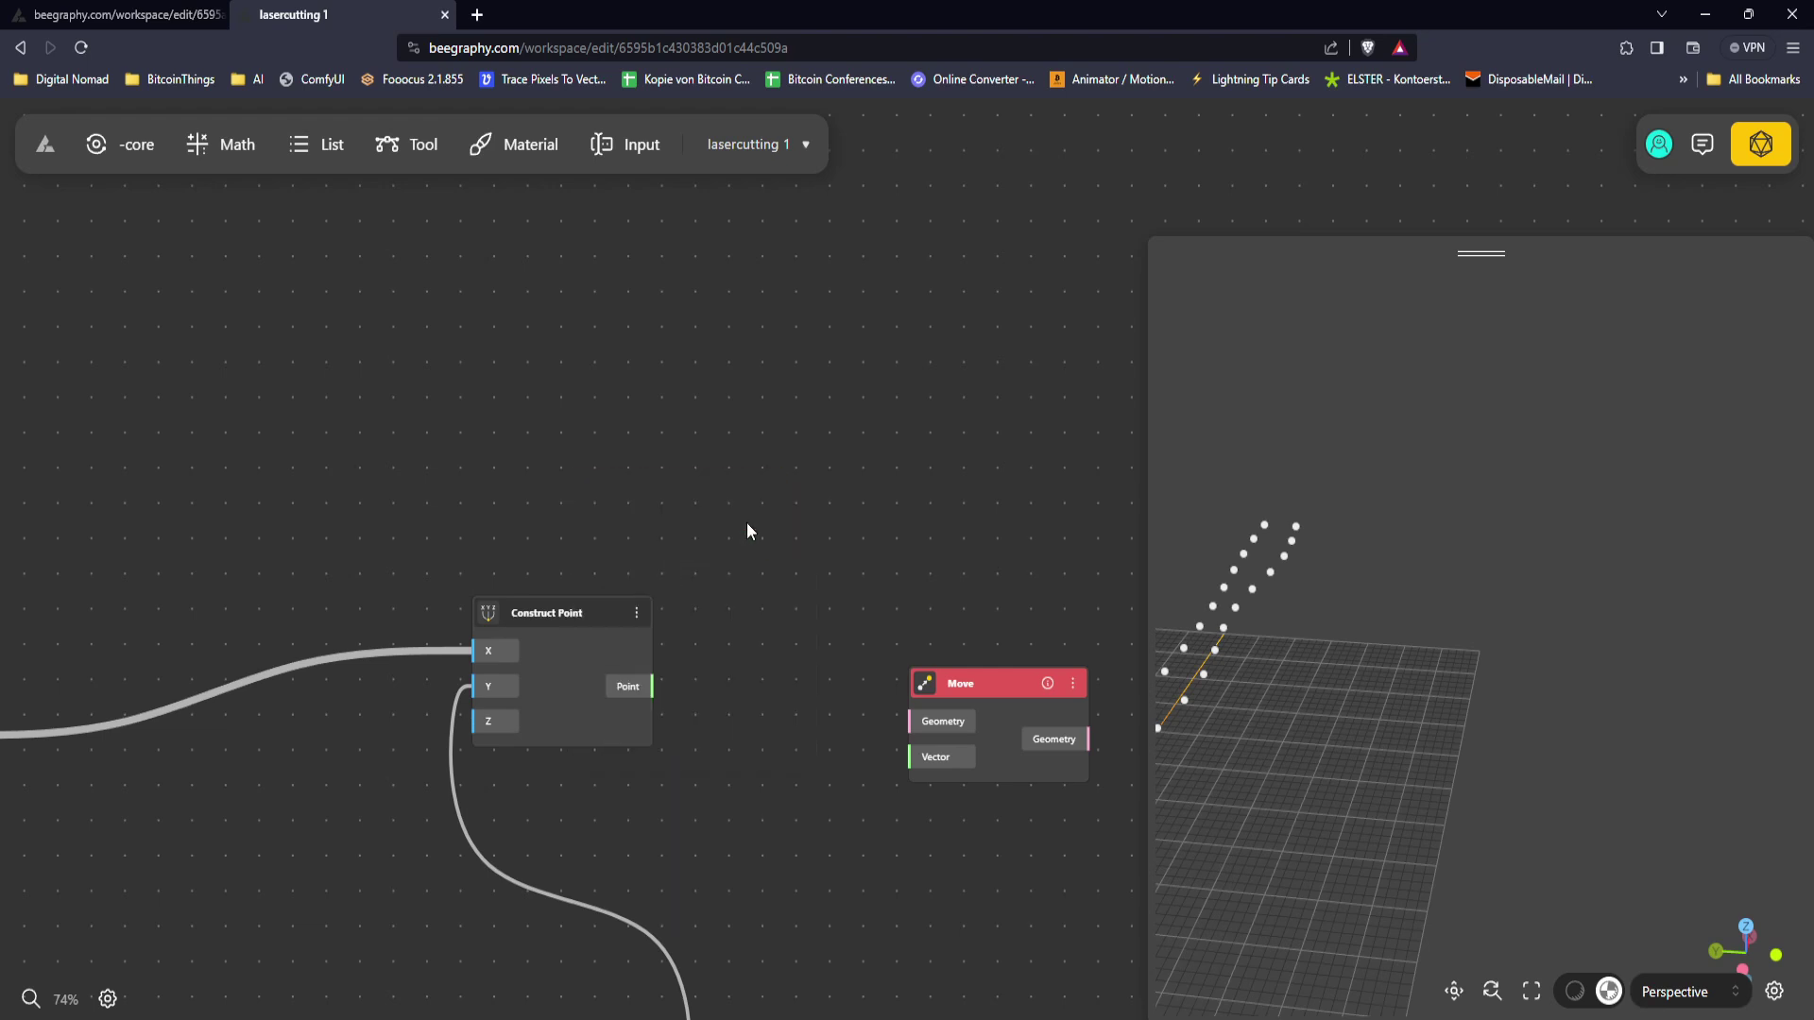
# Step: Add a range input named "sitting height" and a VectorZ node, connecting the slider to the vector's Factor
pyautogui.click(625, 143)
pyautogui.moveTo(692, 227); pyautogui.dragTo(569, 438)
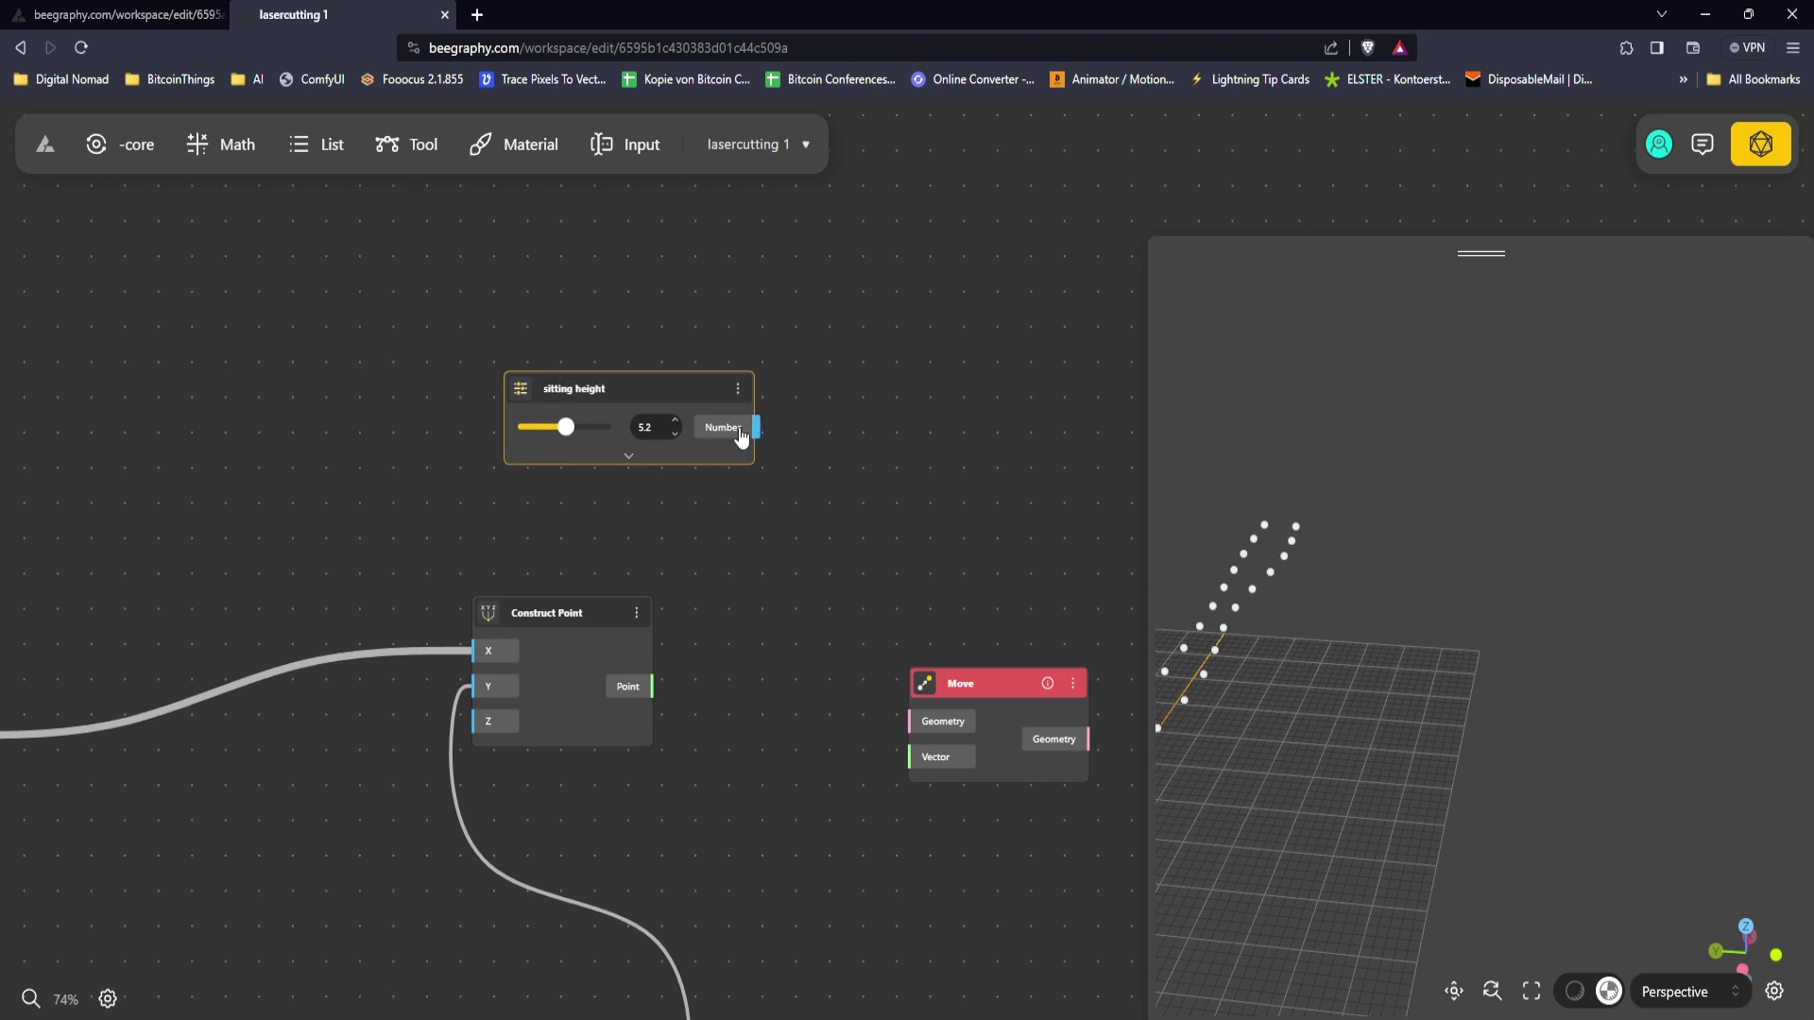
pyautogui.moveTo(913, 703); pyautogui.dragTo(831, 550)
pyautogui.doubleClick(831, 550)
pyautogui.write('z')
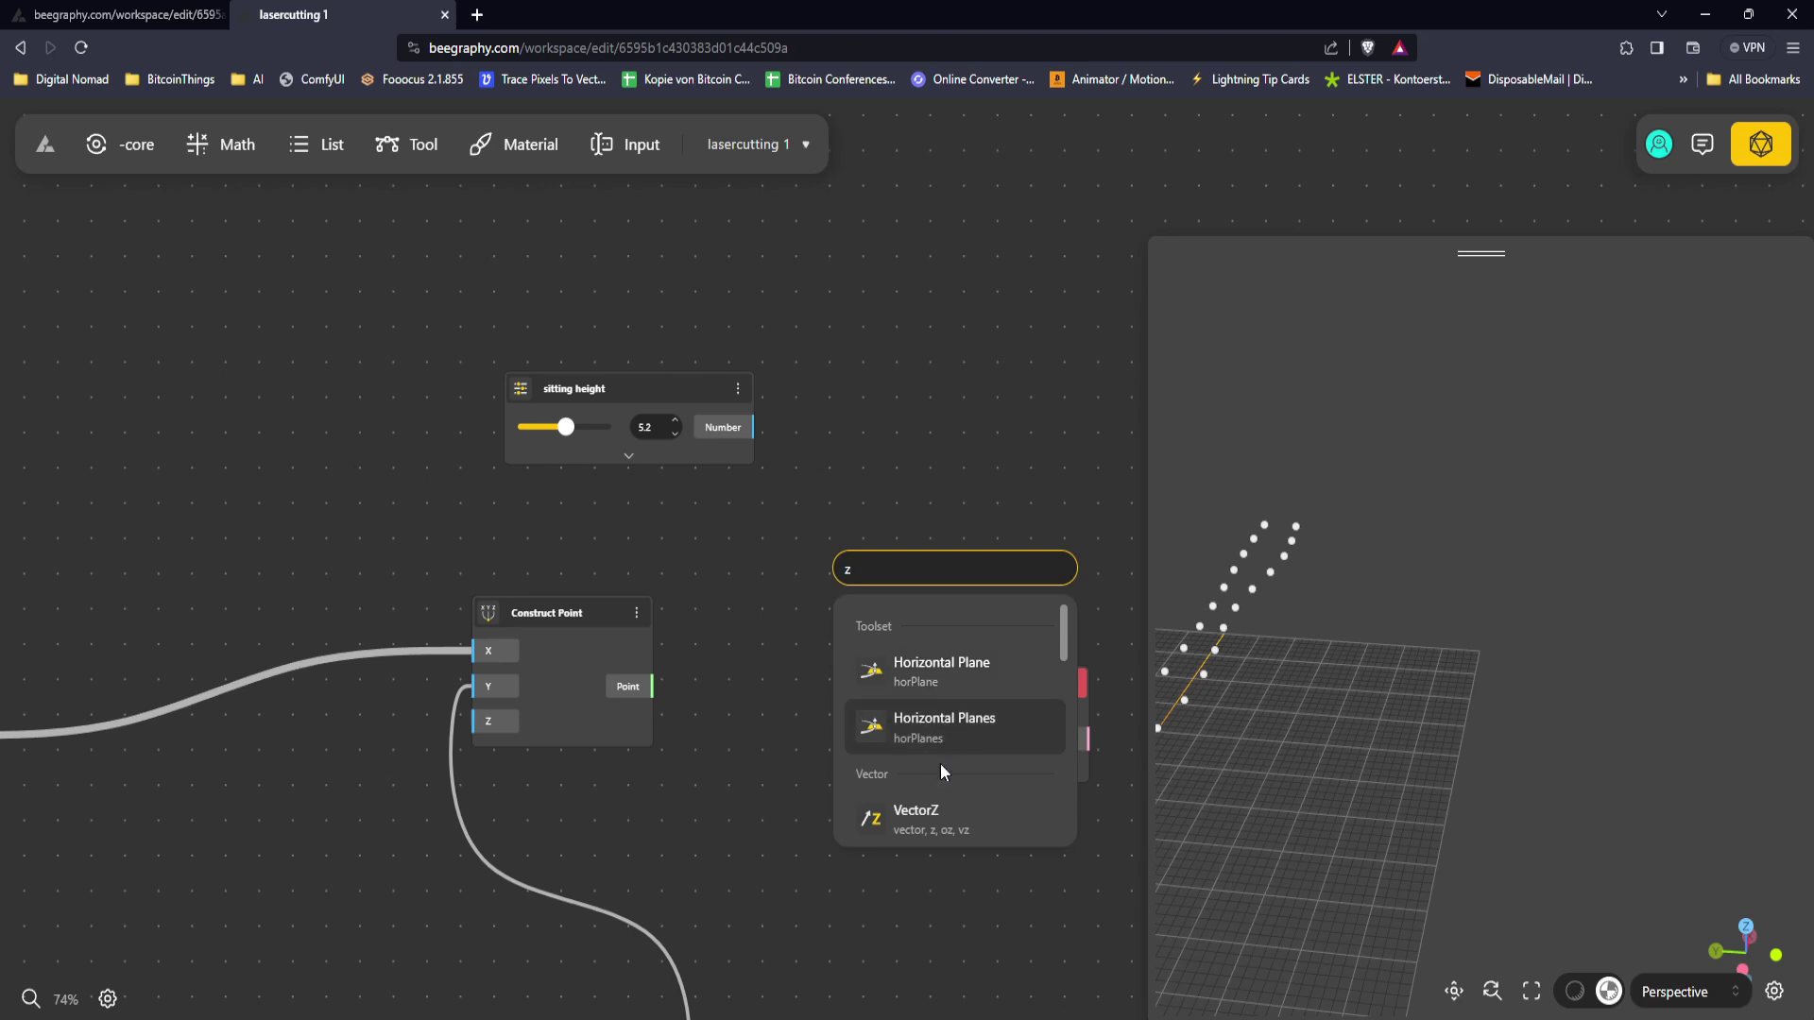
pyautogui.click(940, 806)
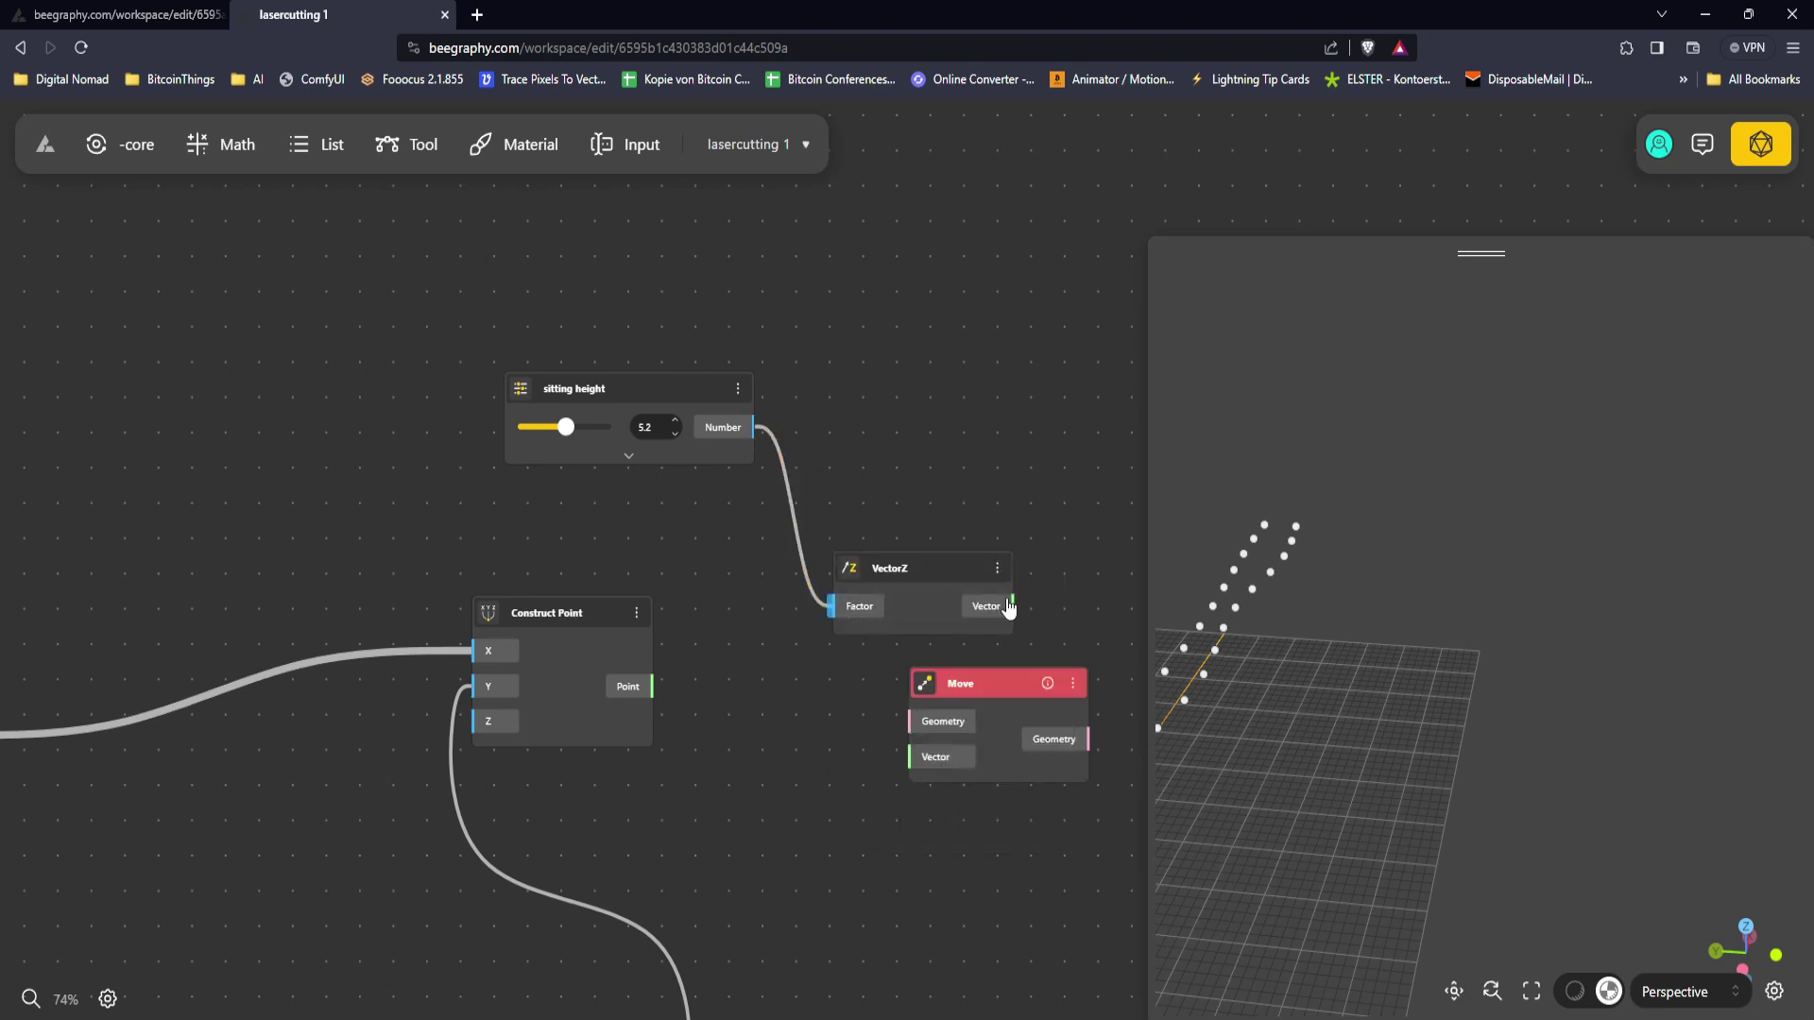
# Step: Connect the lower Construct Point to the Move node's Geometry and the VectorZ output to its Vector input
pyautogui.moveTo(1015, 606); pyautogui.dragTo(651, 687)
pyautogui.moveTo(1095, 699); pyautogui.dragTo(989, 539)
pyautogui.click(951, 486)
pyautogui.click(886, 523)
pyautogui.moveTo(886, 530); pyautogui.dragTo(967, 619, button='middle')
# Step: Duplicate the Move node and feed the copy with the VectorZ output and the upper Construct Point
pyautogui.hotkey('ctrl', 'd')
pyautogui.moveTo(967, 620); pyautogui.dragTo(871, 391)
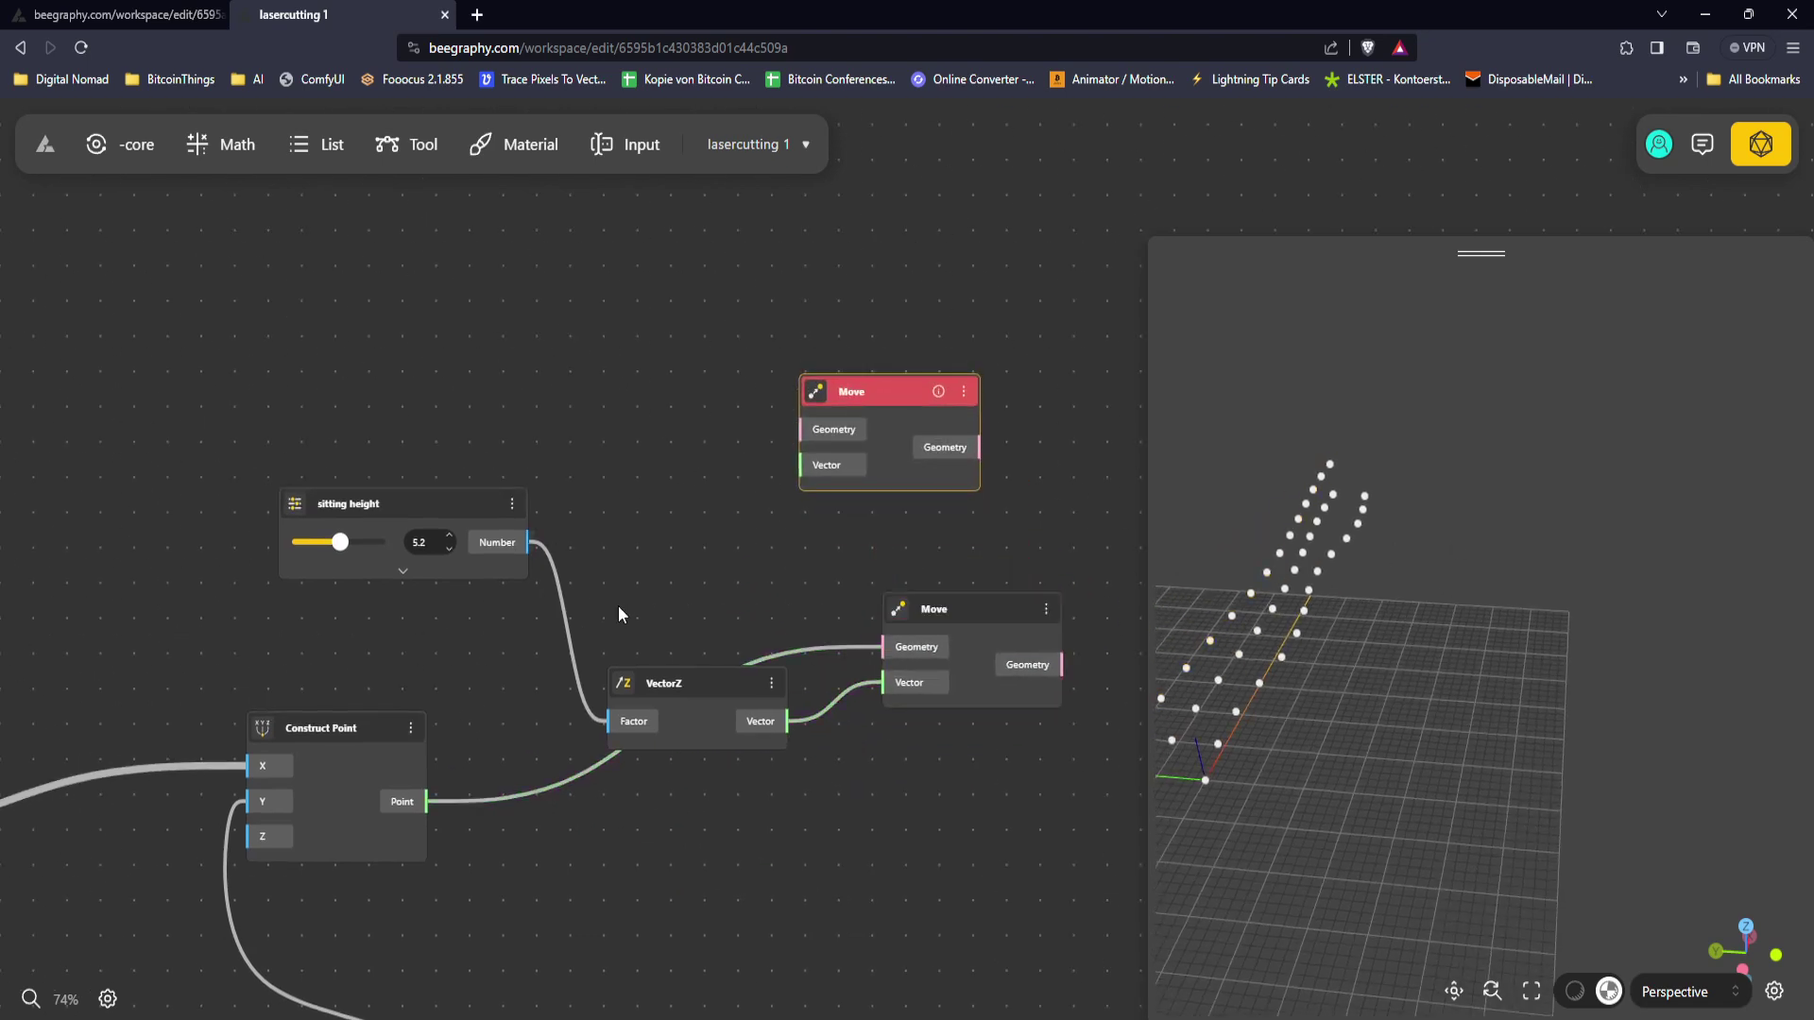
pyautogui.moveTo(798, 726); pyautogui.dragTo(803, 465)
pyautogui.scroll(-5, 811, 546)
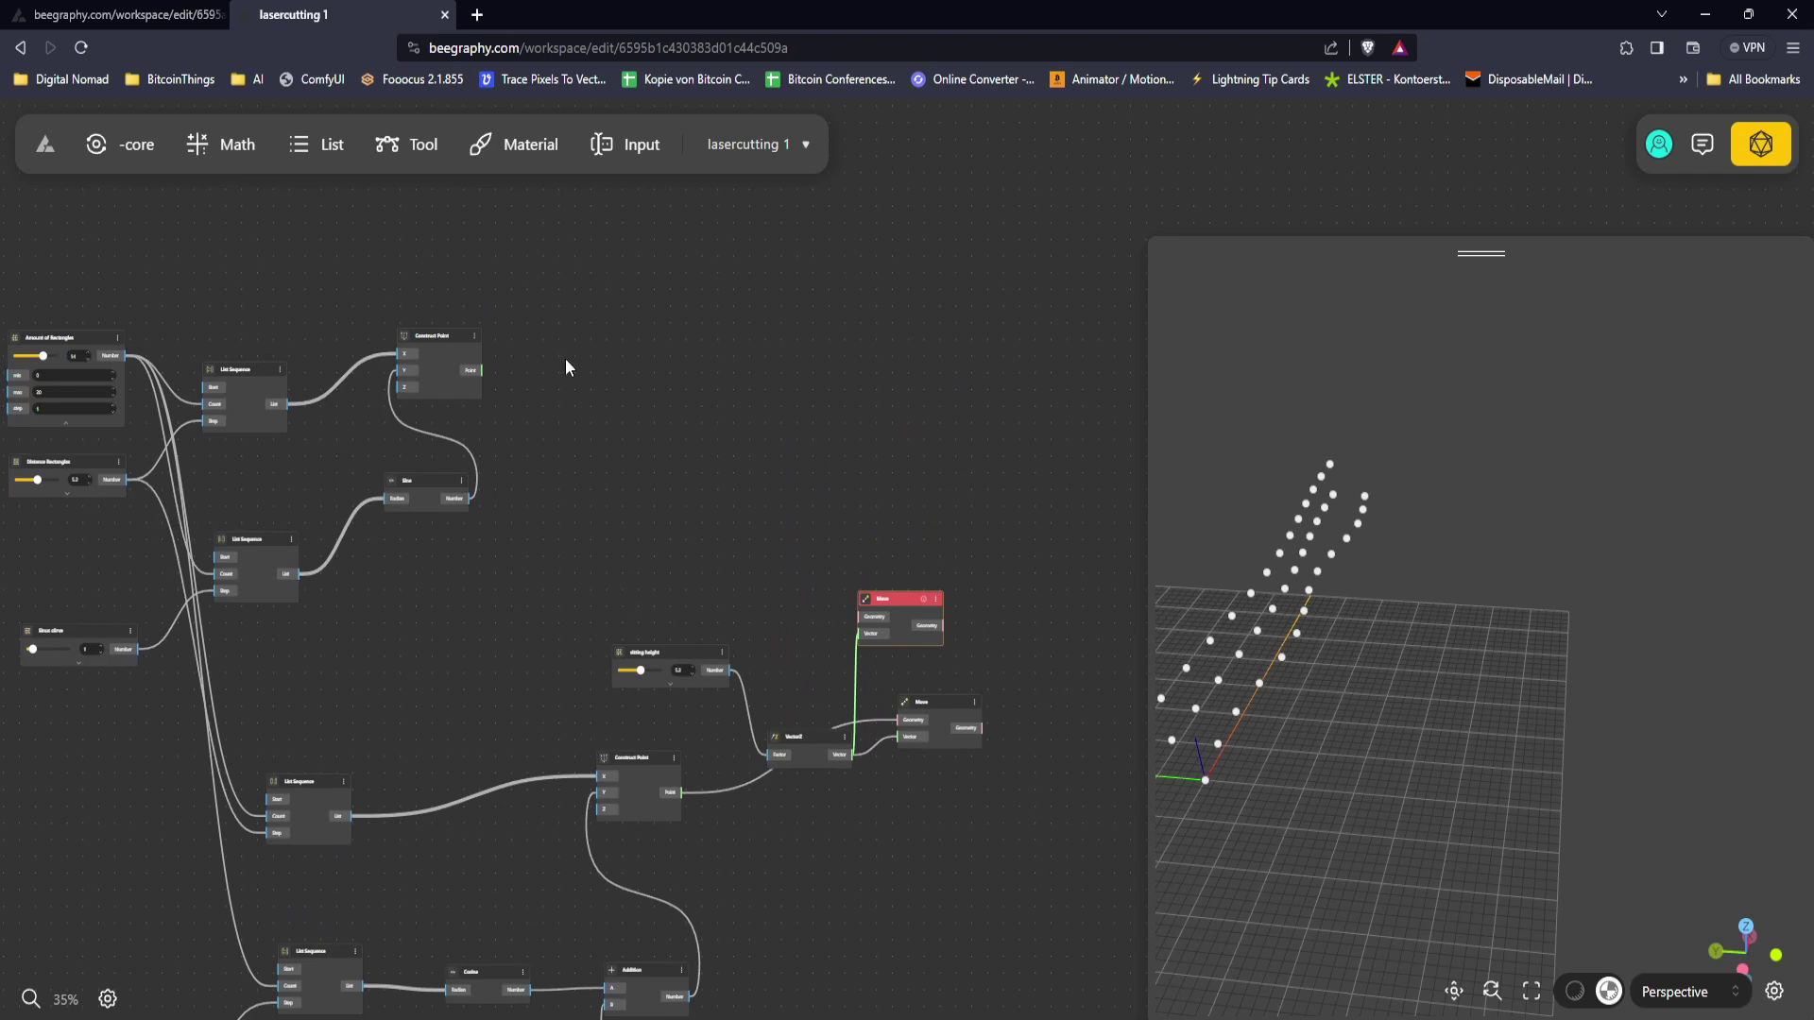
pyautogui.moveTo(483, 370); pyautogui.dragTo(930, 566)
pyautogui.moveTo(1341, 619); pyautogui.dragTo(1440, 646)
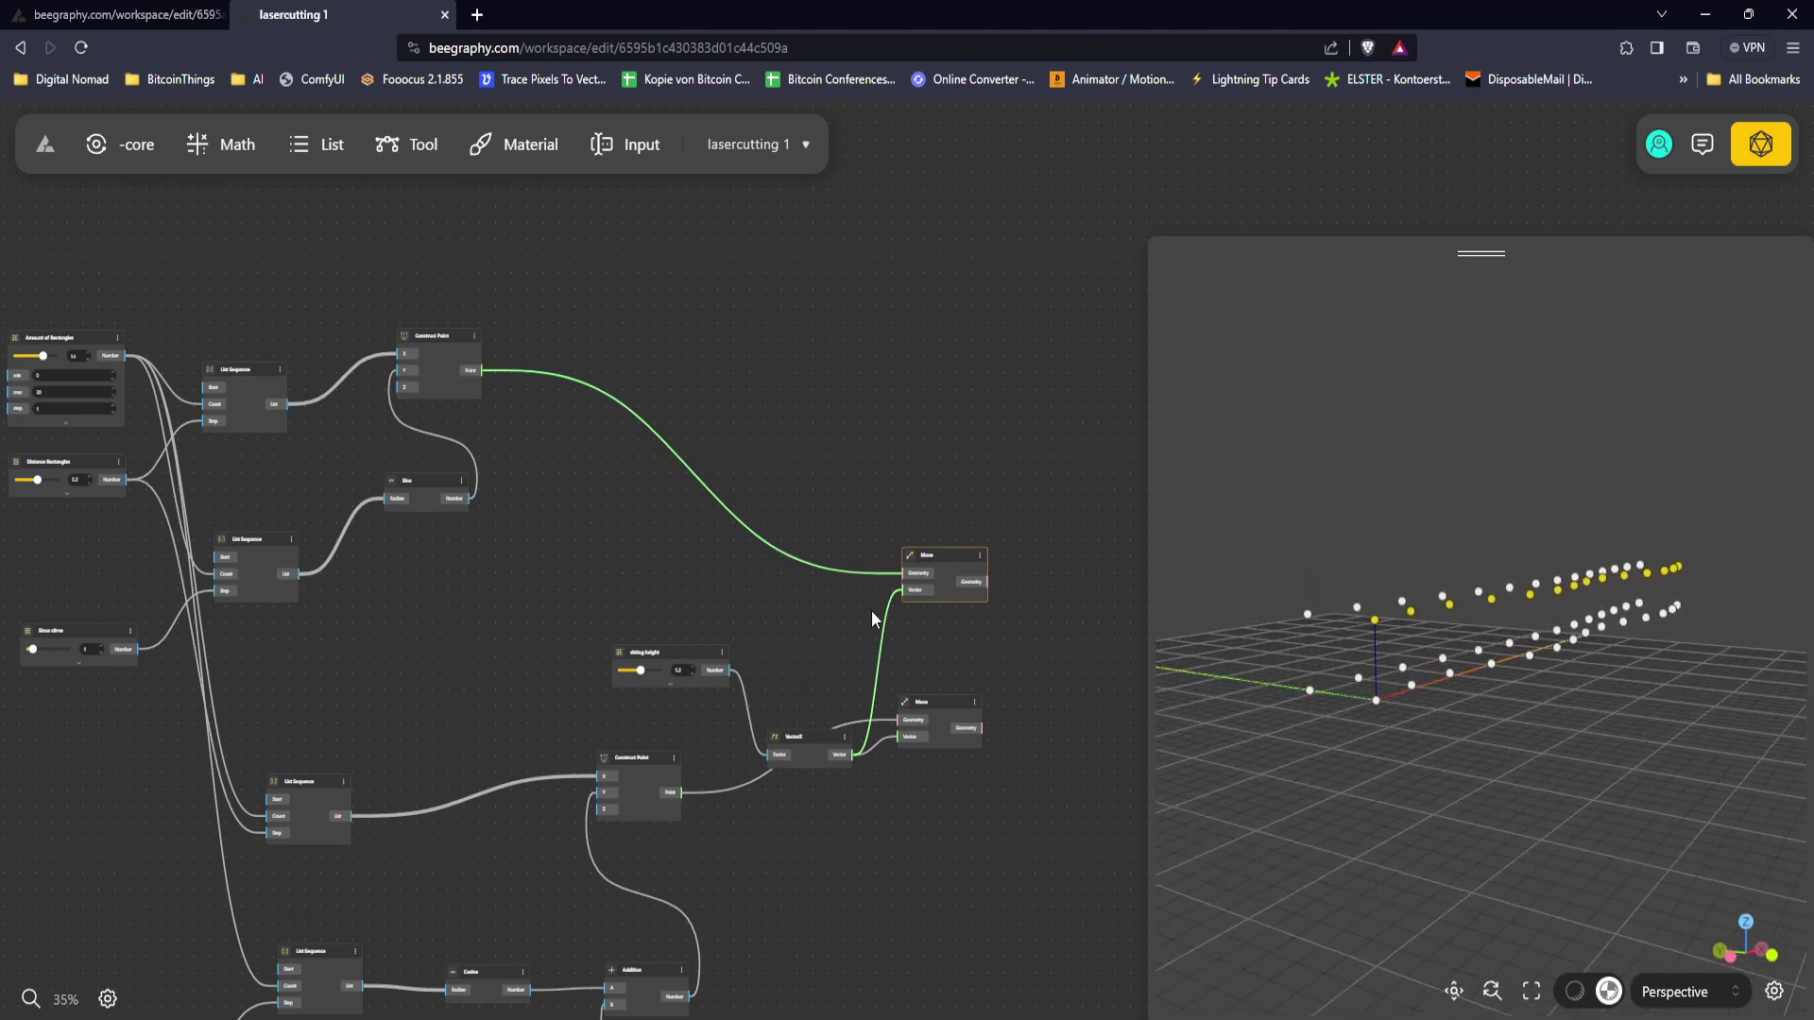
# Step: Tidy the placement of the two Move nodes near VectorZ and check their raised points in the 3D preview
pyautogui.scroll(5, 871, 610)
pyautogui.moveTo(804, 427); pyautogui.dragTo(777, 389)
pyautogui.moveTo(839, 771); pyautogui.dragTo(830, 682)
pyautogui.moveTo(1020, 668); pyautogui.dragTo(828, 615)
pyautogui.moveTo(1483, 605); pyautogui.dragTo(1562, 659)
pyautogui.moveTo(1427, 700); pyautogui.dragTo(1594, 610)
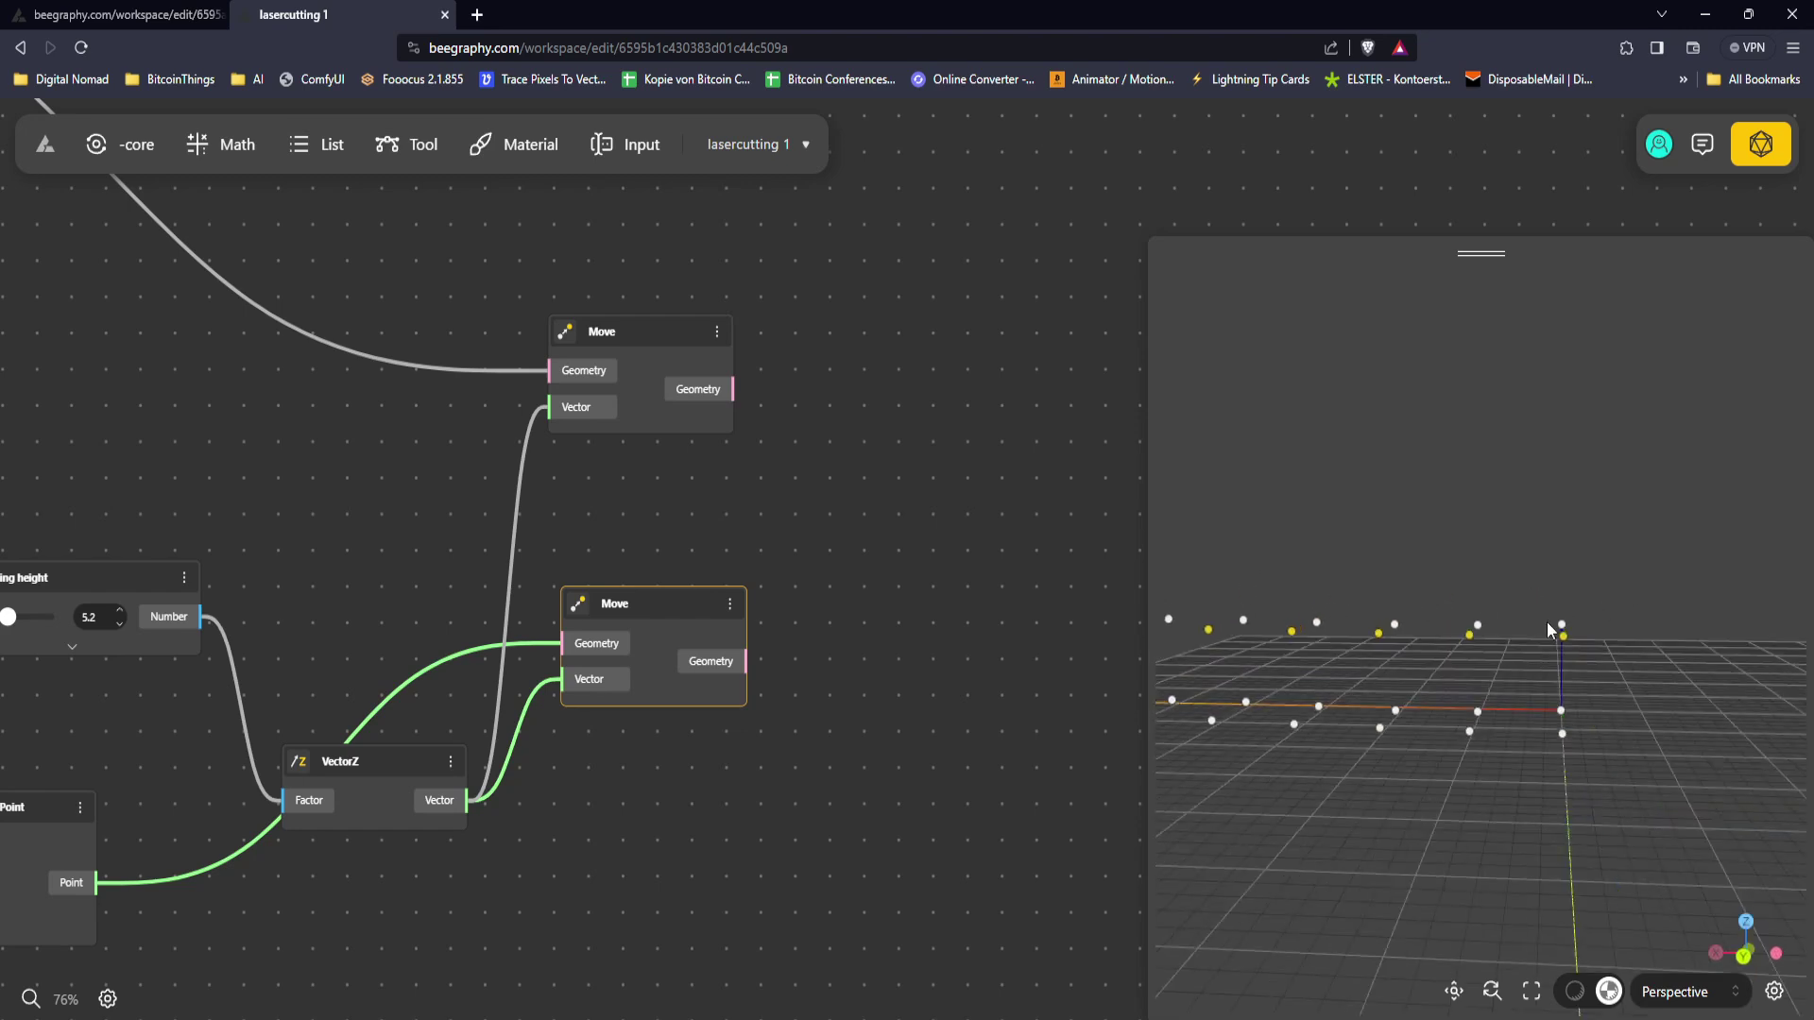
pyautogui.moveTo(1162, 652); pyautogui.dragTo(1341, 661)
# Step: Try 8 in the Number Const feeding the Addition node and set it back to 5
pyautogui.scroll(-6, 803, 642)
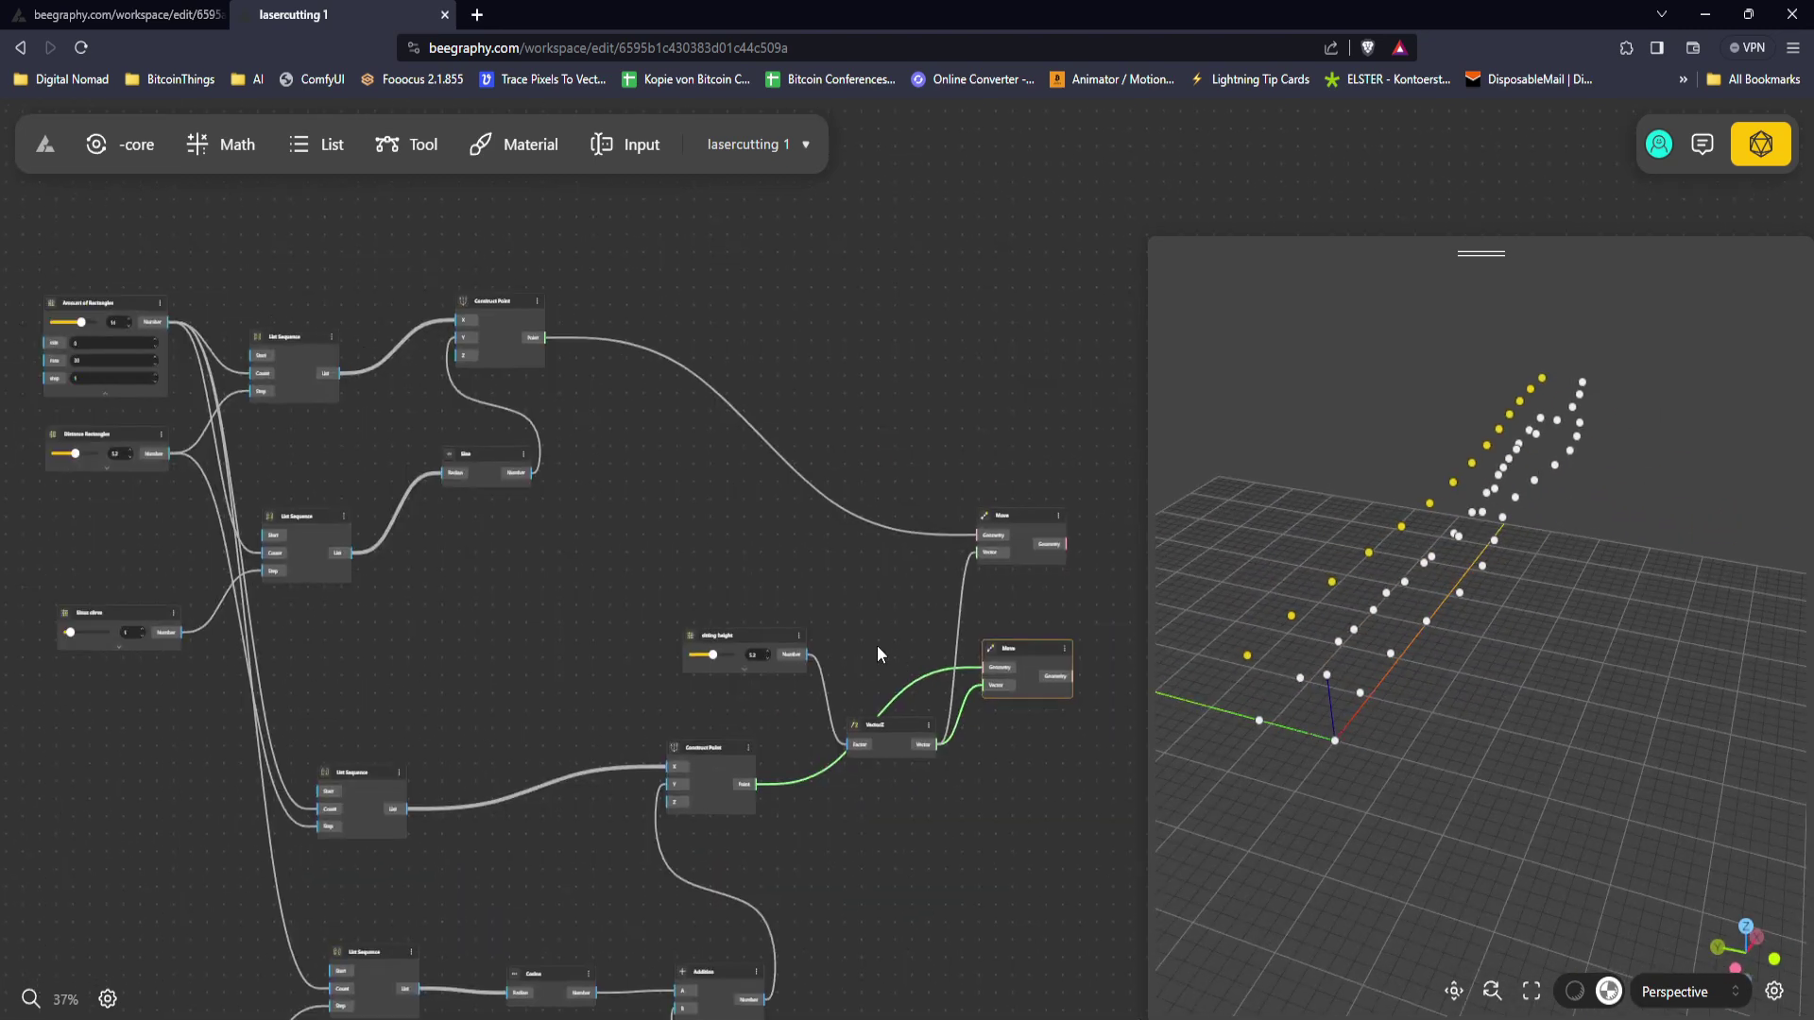
pyautogui.scroll(6, 718, 662)
pyautogui.click(624, 707)
pyautogui.write('7')
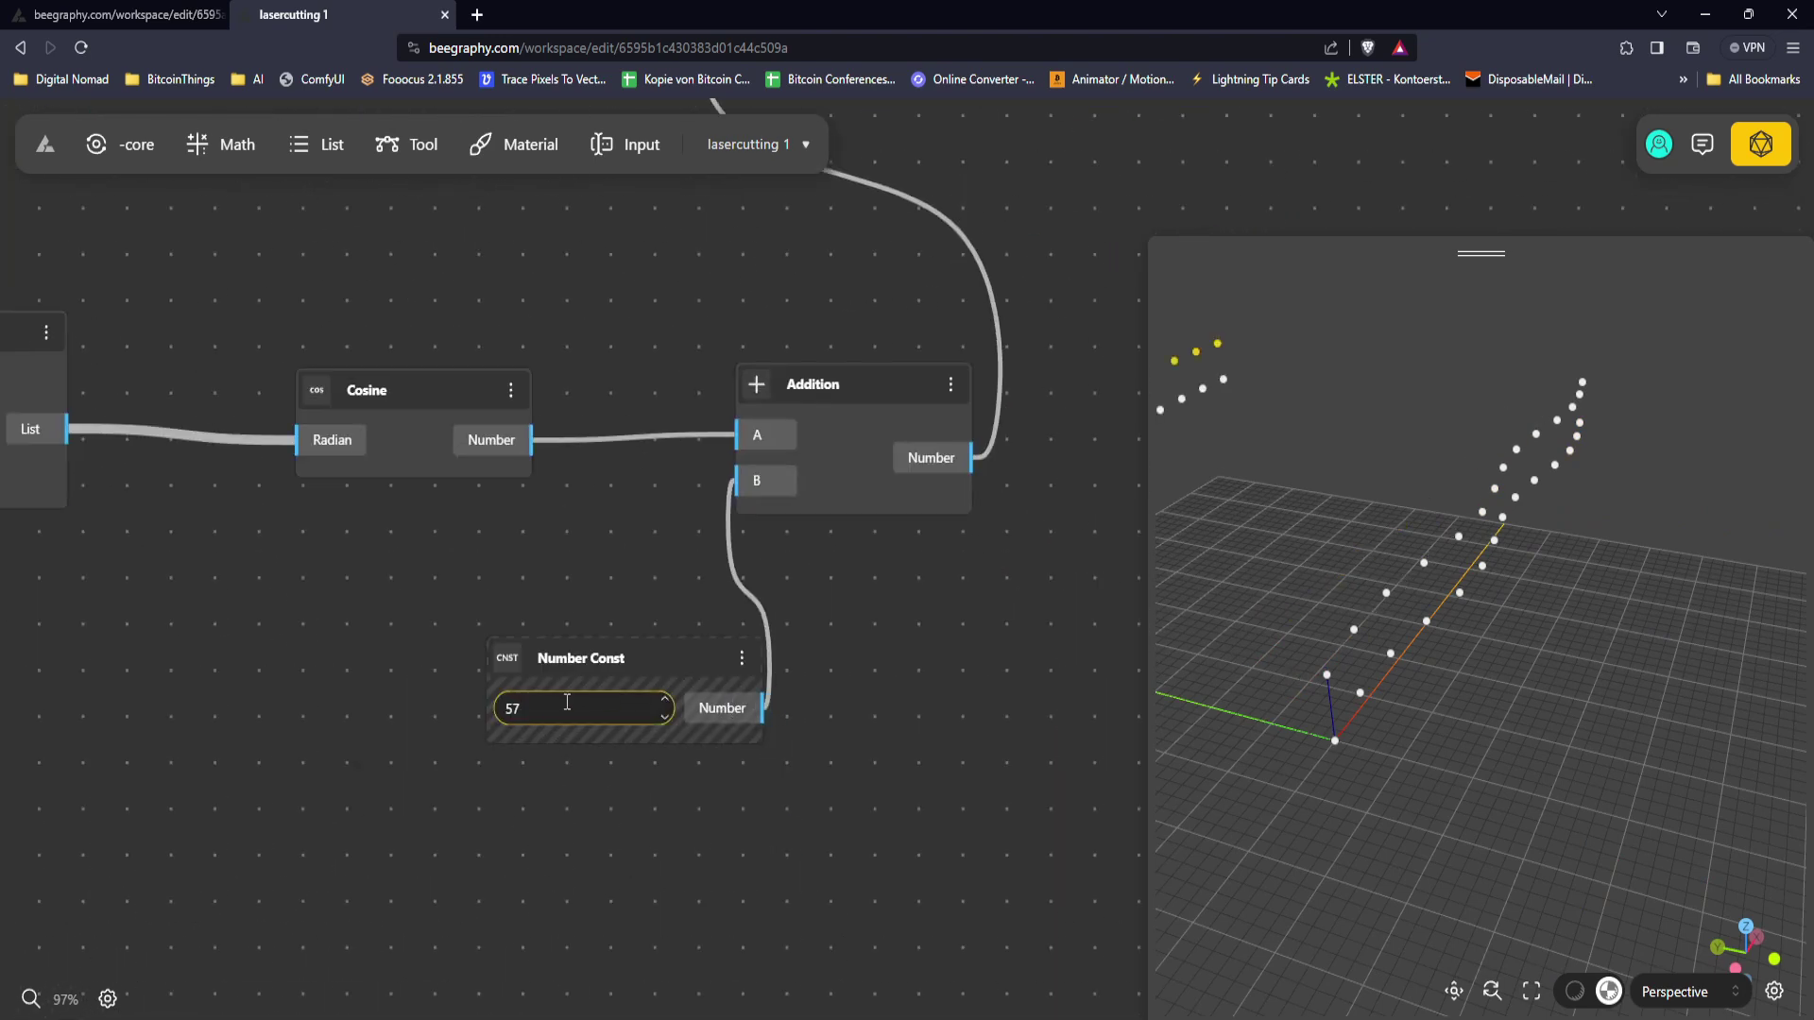
pyautogui.write('8')
pyautogui.click(886, 716)
pyautogui.moveTo(1257, 642); pyautogui.dragTo(1255, 519)
pyautogui.doubleClick(552, 717)
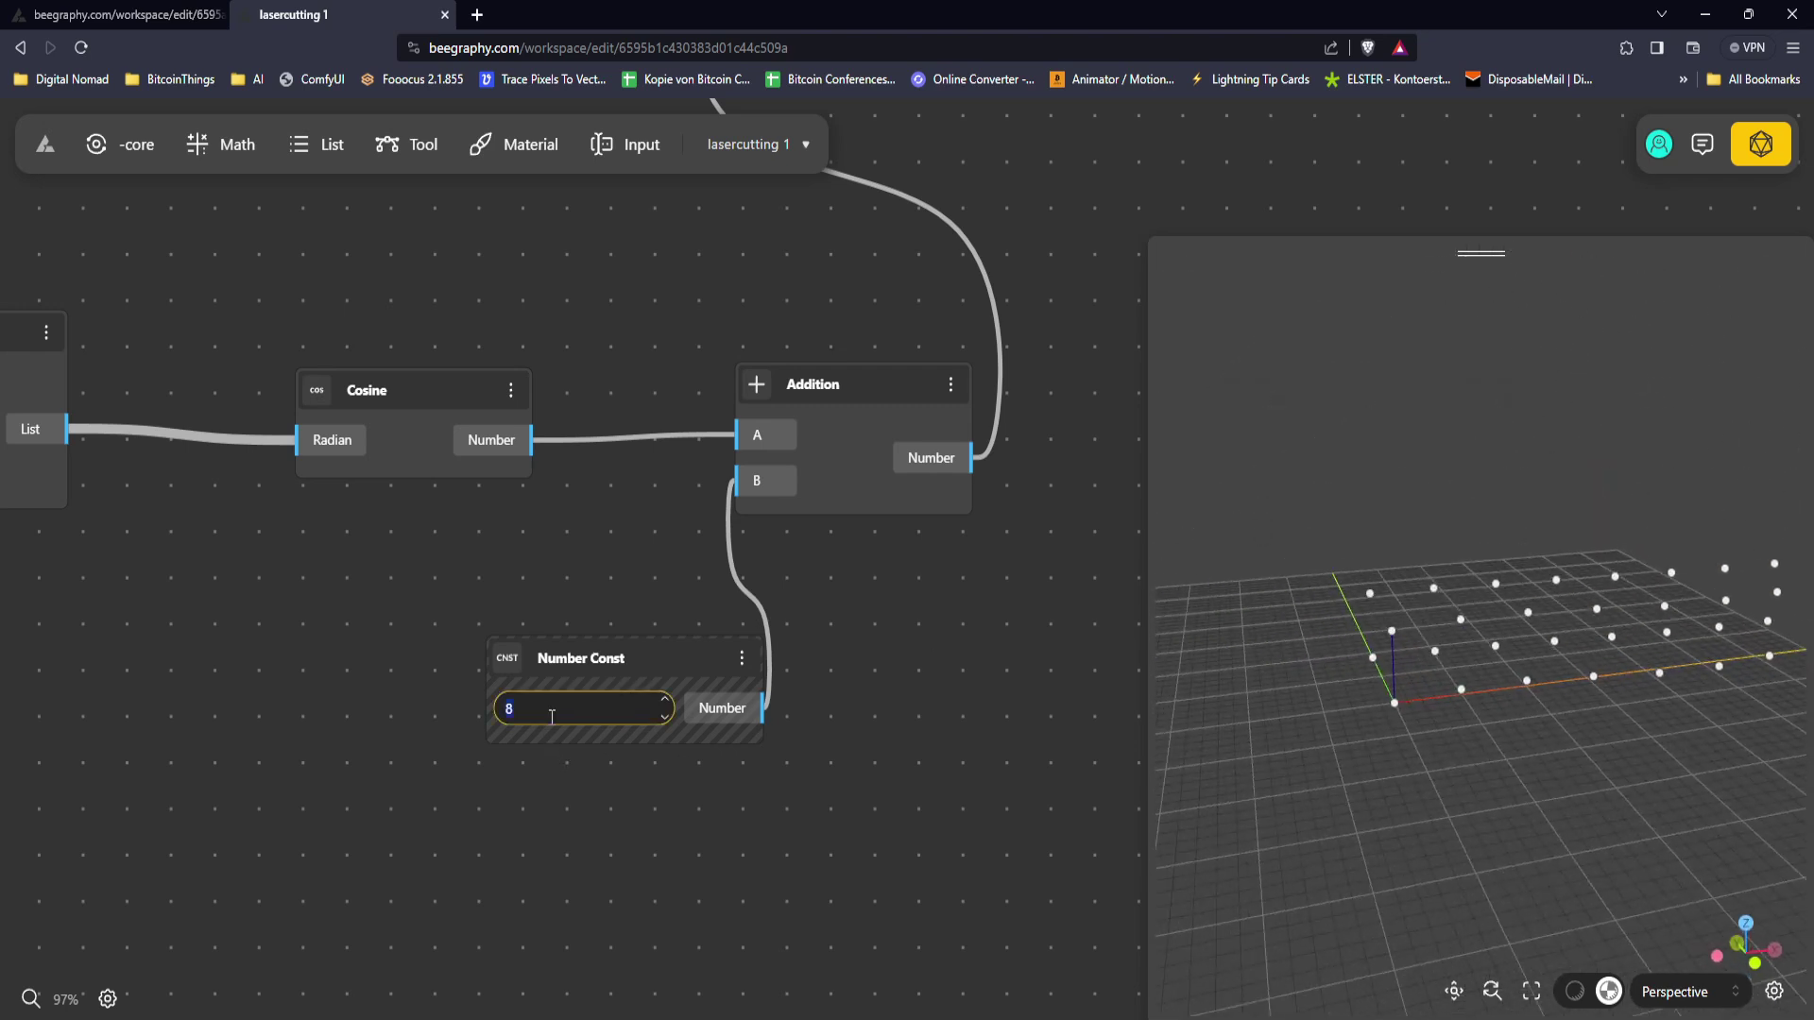
pyautogui.write('5')
pyautogui.moveTo(1407, 695); pyautogui.dragTo(1572, 654)
# Step: Review the node chain between the cosine offset and the two Move nodes
pyautogui.scroll(-5, 739, 614)
pyautogui.moveTo(1006, 351); pyautogui.dragTo(700, 566)
pyautogui.scroll(4, 708, 573)
pyautogui.scroll(-4, 905, 557)
pyautogui.moveTo(672, 744); pyautogui.dragTo(764, 636)
pyautogui.scroll(5, 485, 903)
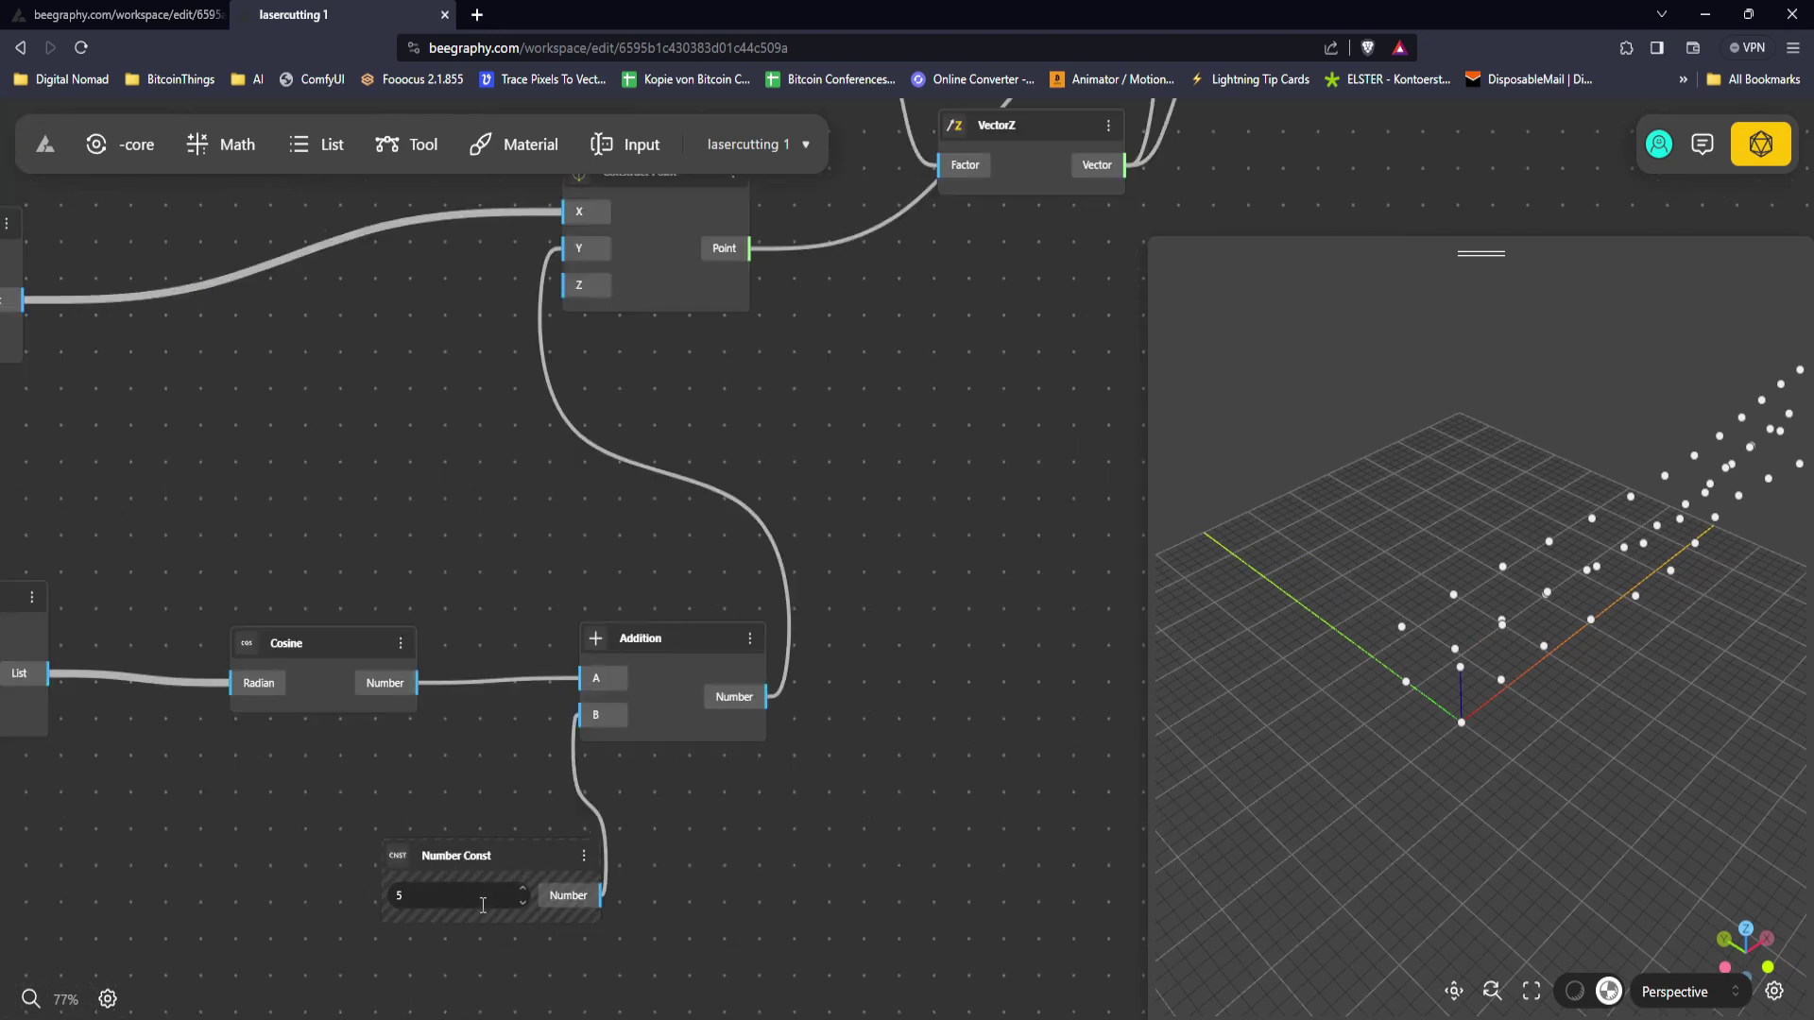
pyautogui.scroll(-3, 614, 576)
pyautogui.moveTo(771, 400); pyautogui.dragTo(577, 695)
pyautogui.scroll(2, 433, 456)
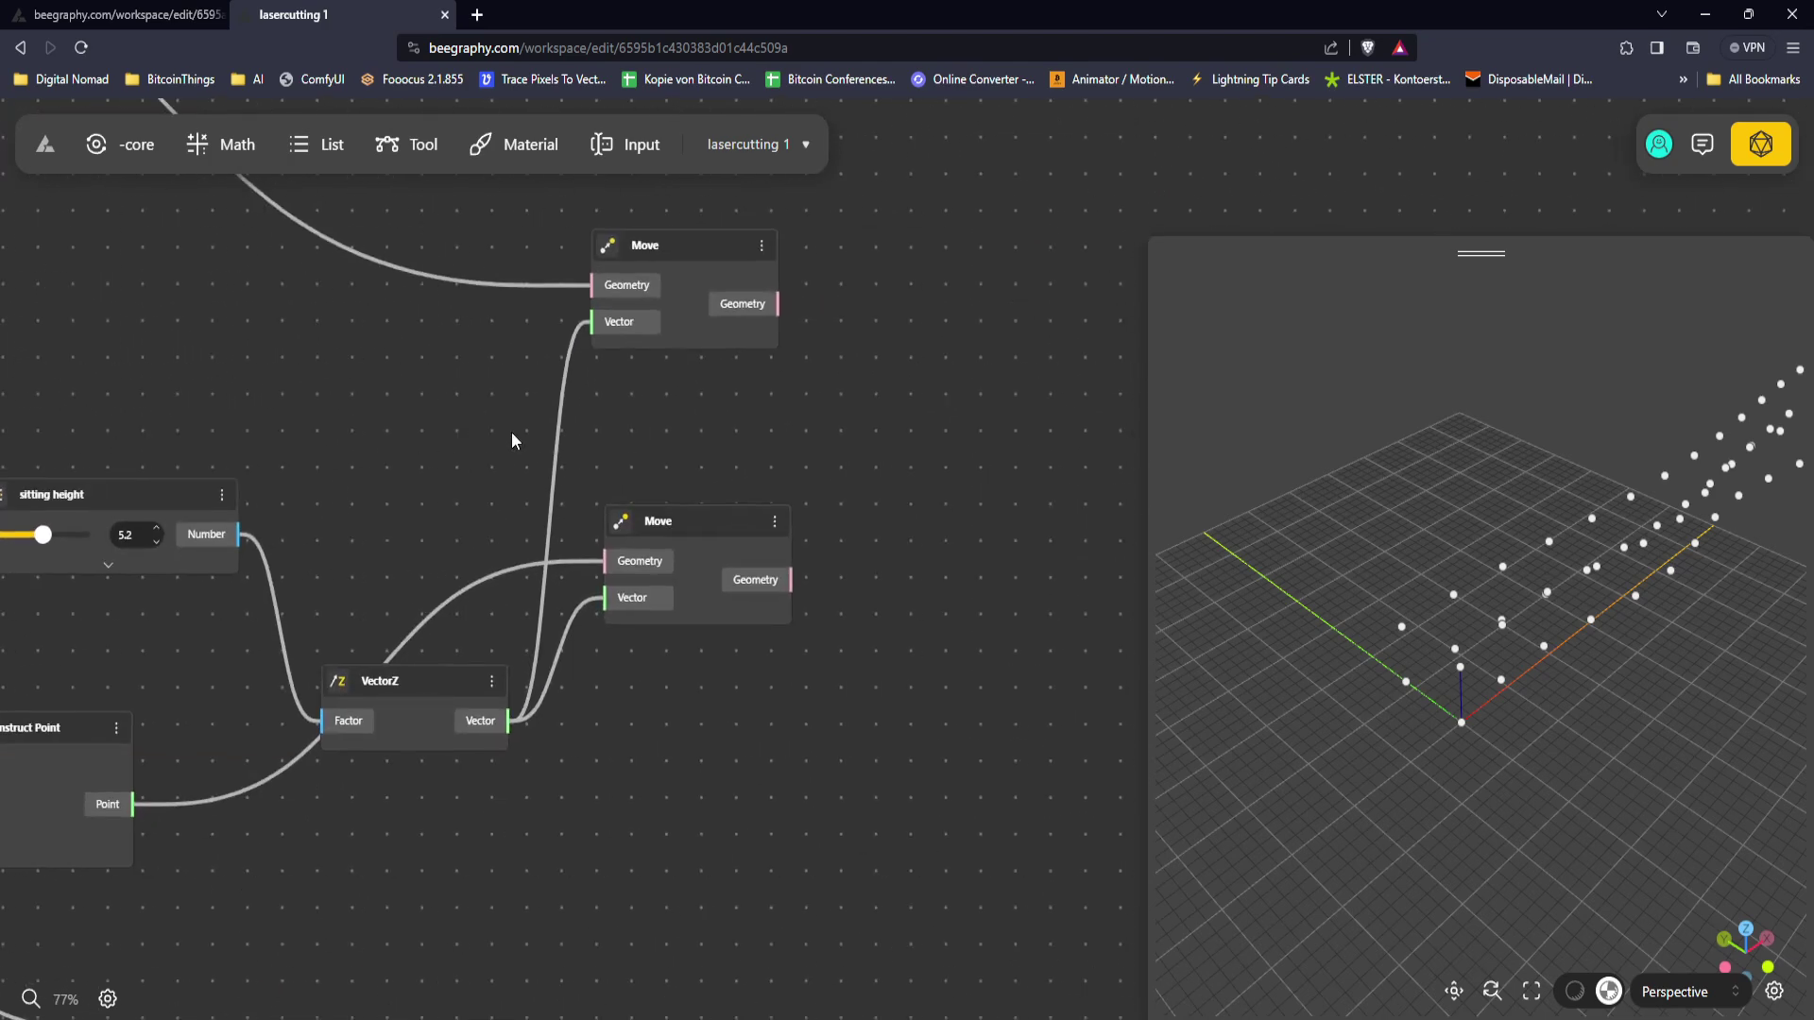
# Step: Add a third Move node beyond the two existing Move nodes
pyautogui.hscroll(3, 733, 468)
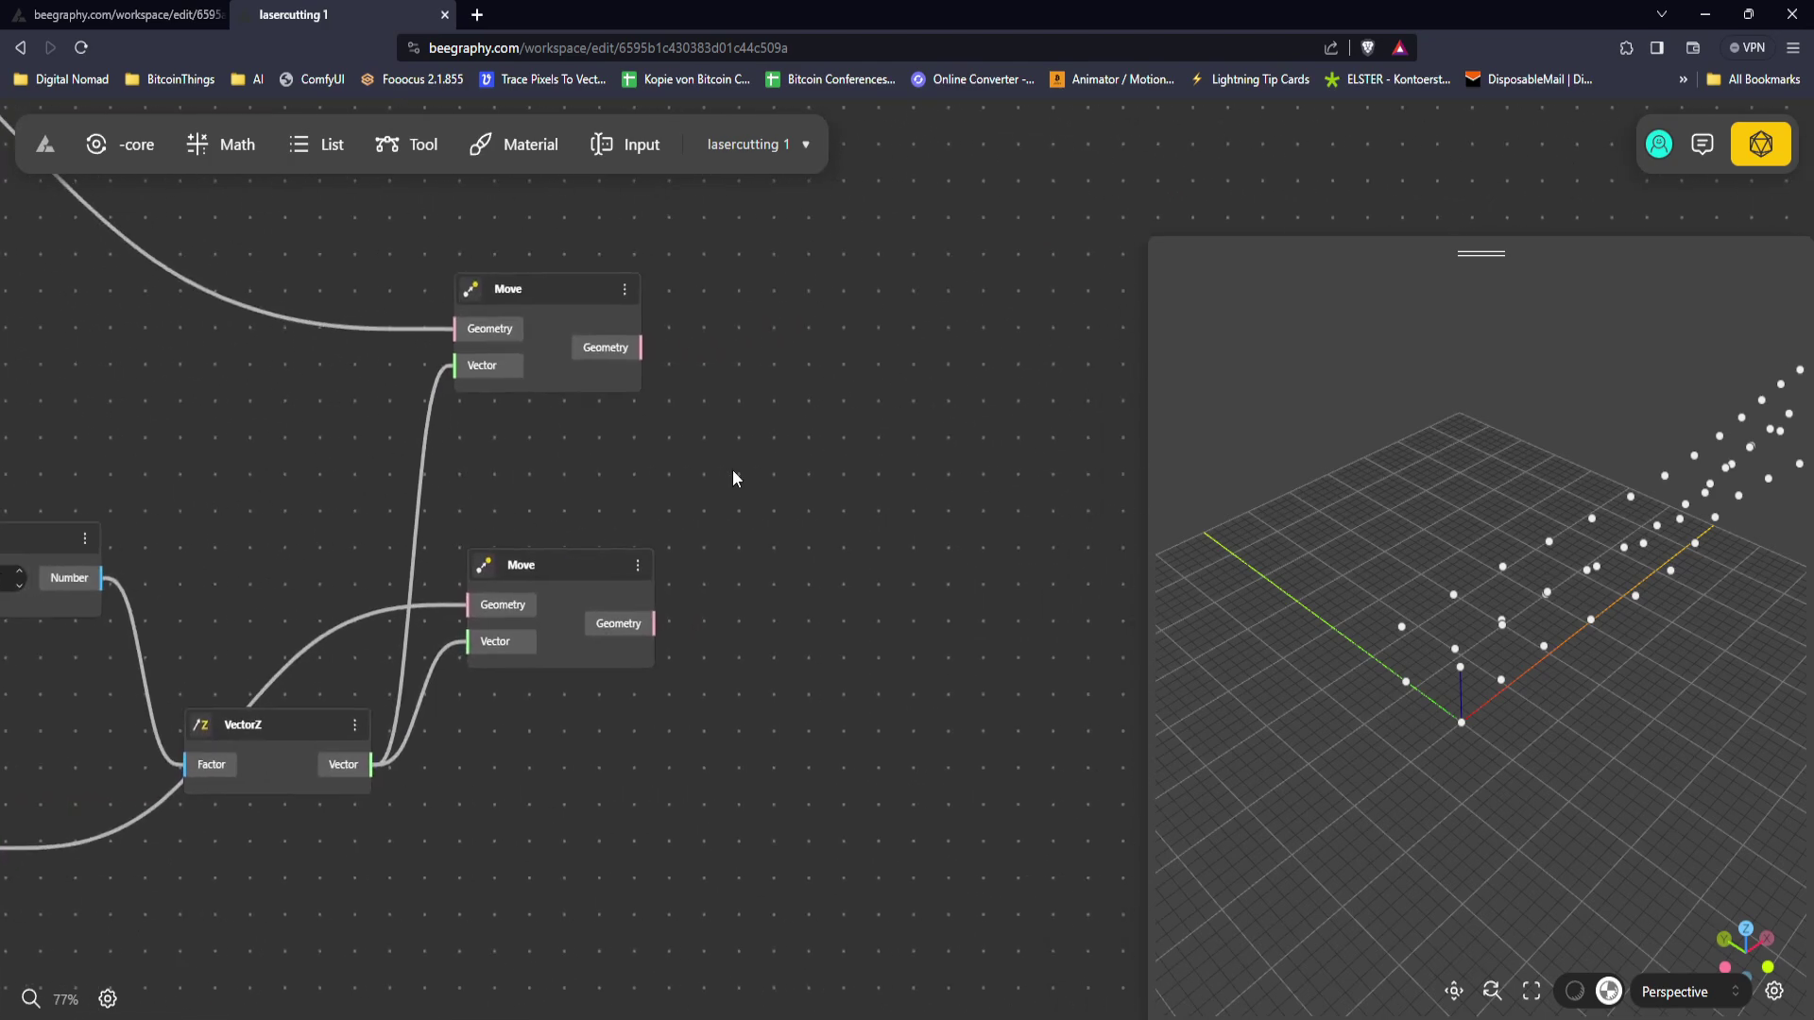
pyautogui.doubleClick(799, 491)
pyautogui.write('move')
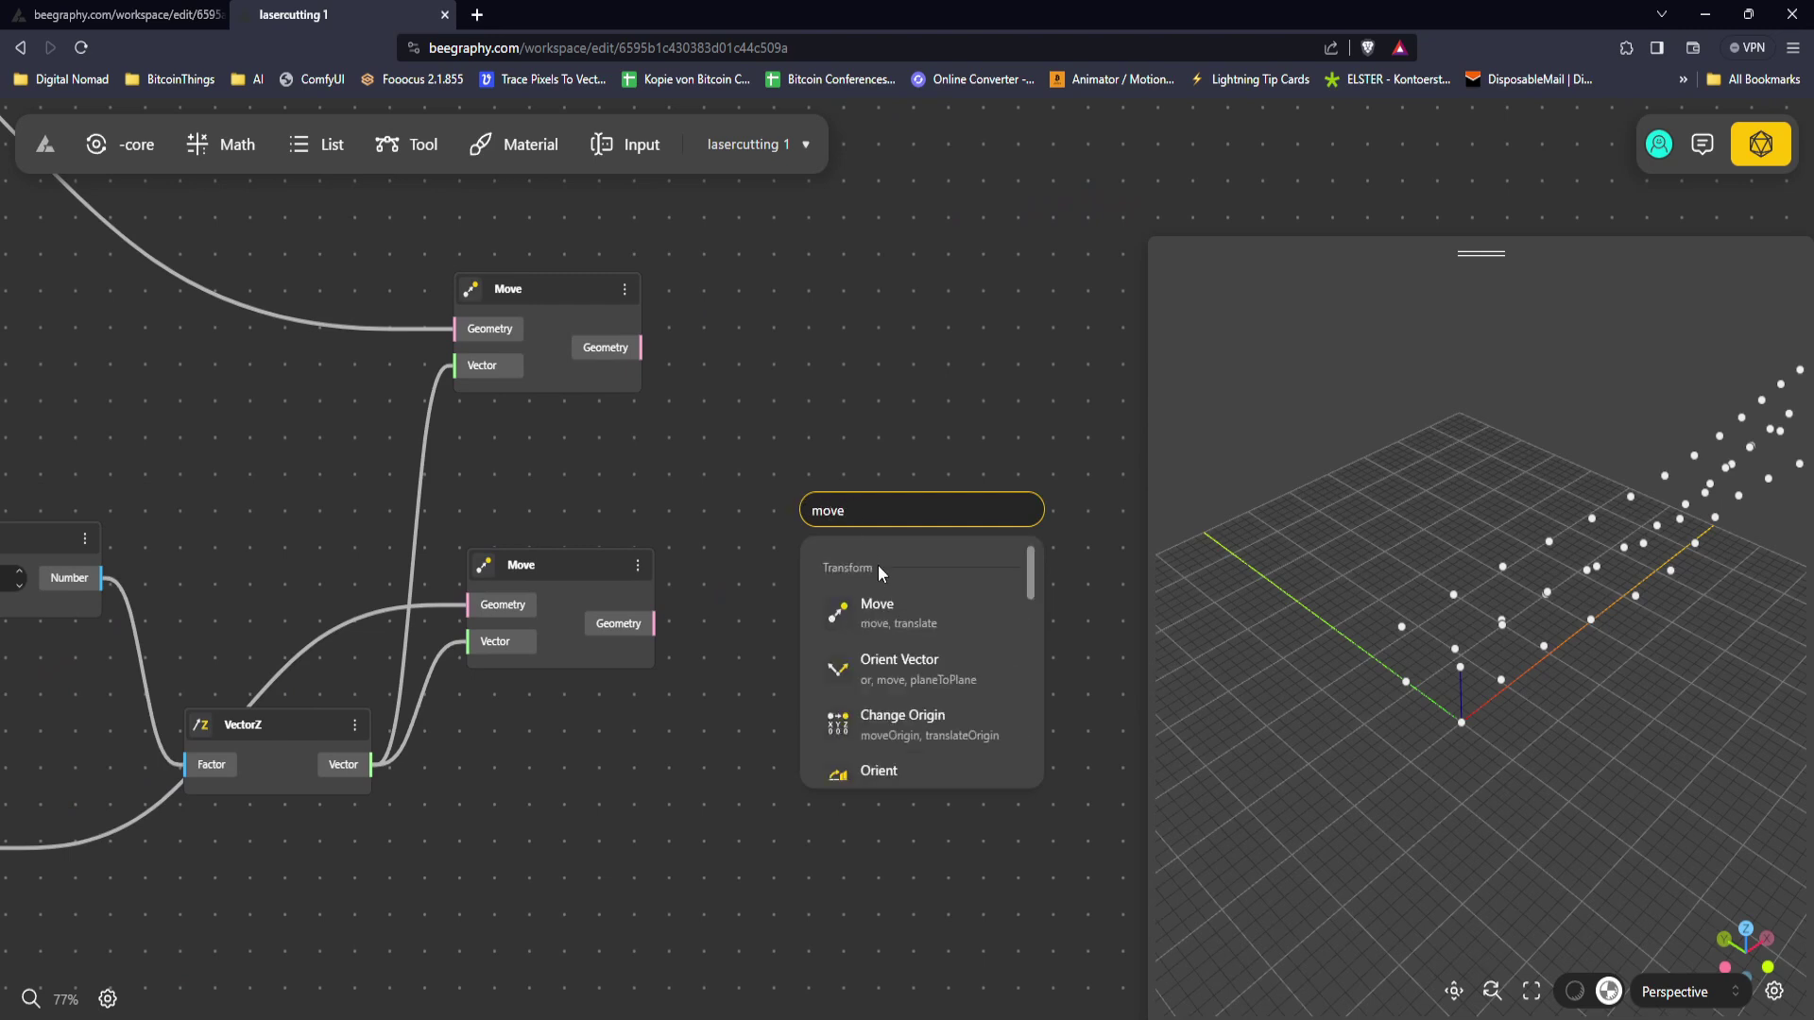
pyautogui.click(897, 616)
pyautogui.moveTo(876, 526); pyautogui.dragTo(1038, 460)
pyautogui.doubleClick(787, 475)
pyautogui.write('distan')
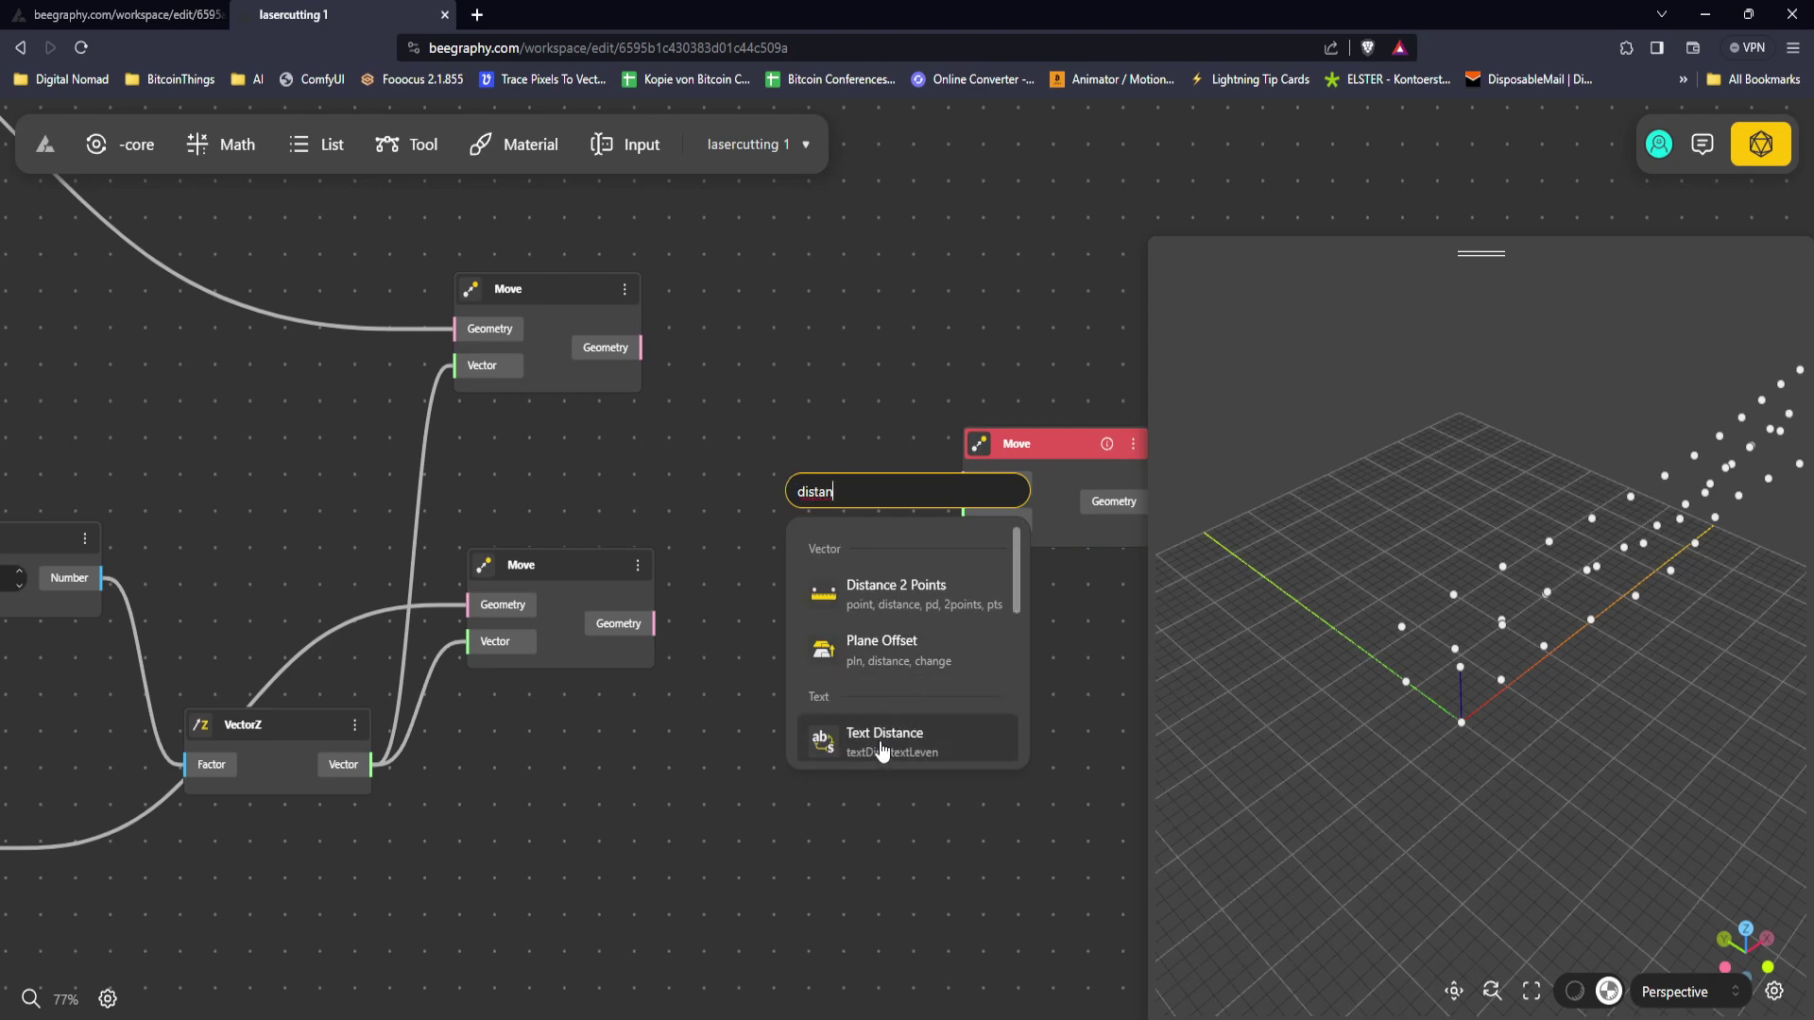
pyautogui.moveTo(1322, 685); pyautogui.dragTo(1527, 681)
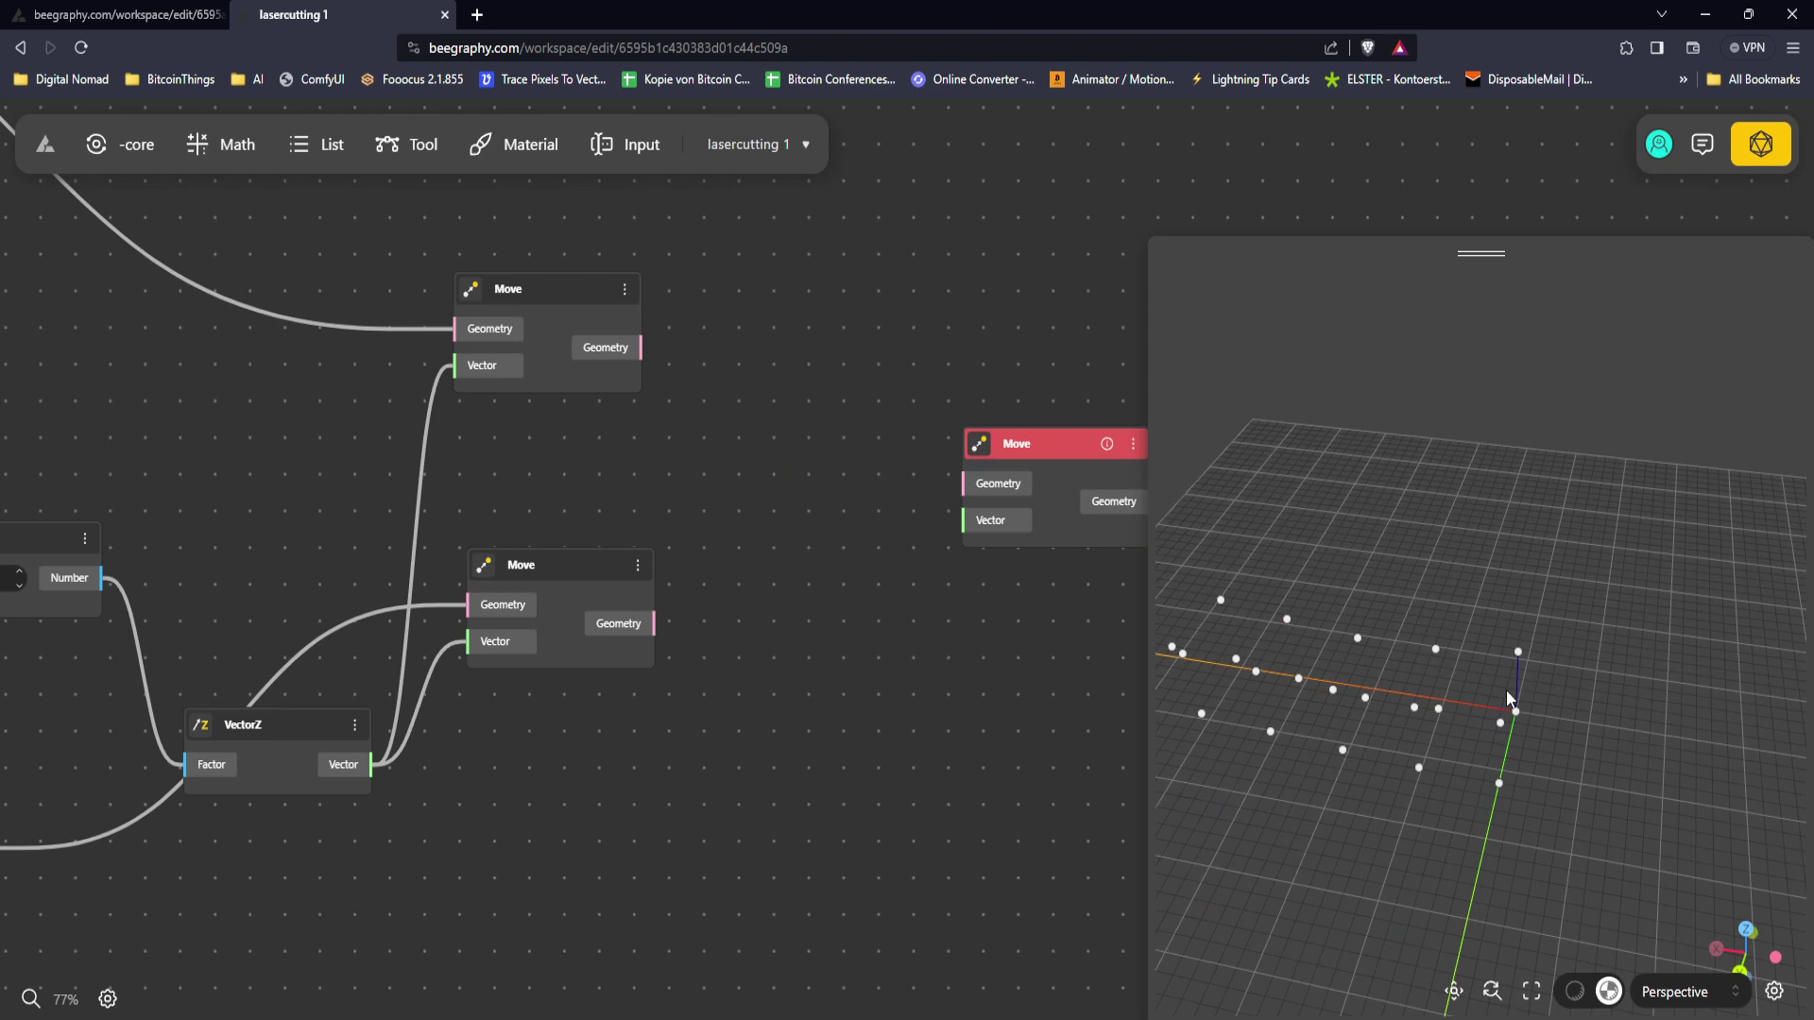
pyautogui.moveTo(1598, 711); pyautogui.dragTo(1516, 649)
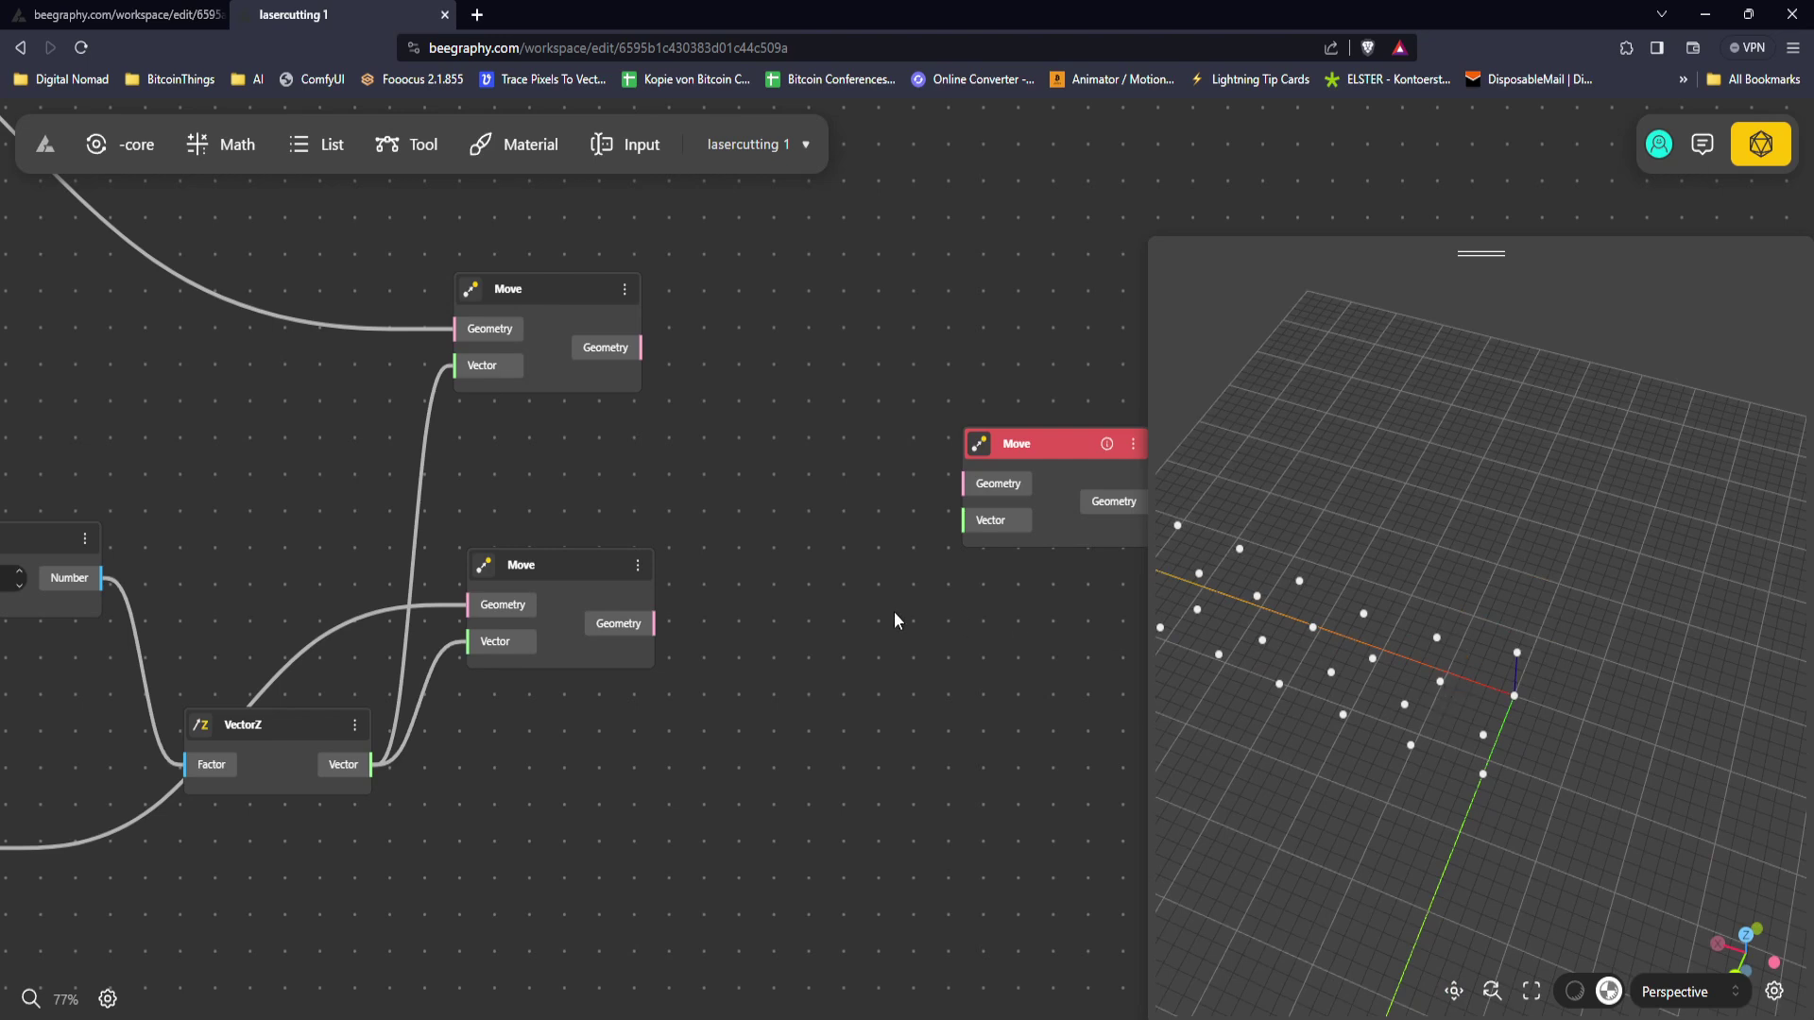
# Step: Add a Distance 2 Points node and connect the upper and lower Move outputs to Point 1 and Point 2
pyautogui.doubleClick(781, 567)
pyautogui.write('dist')
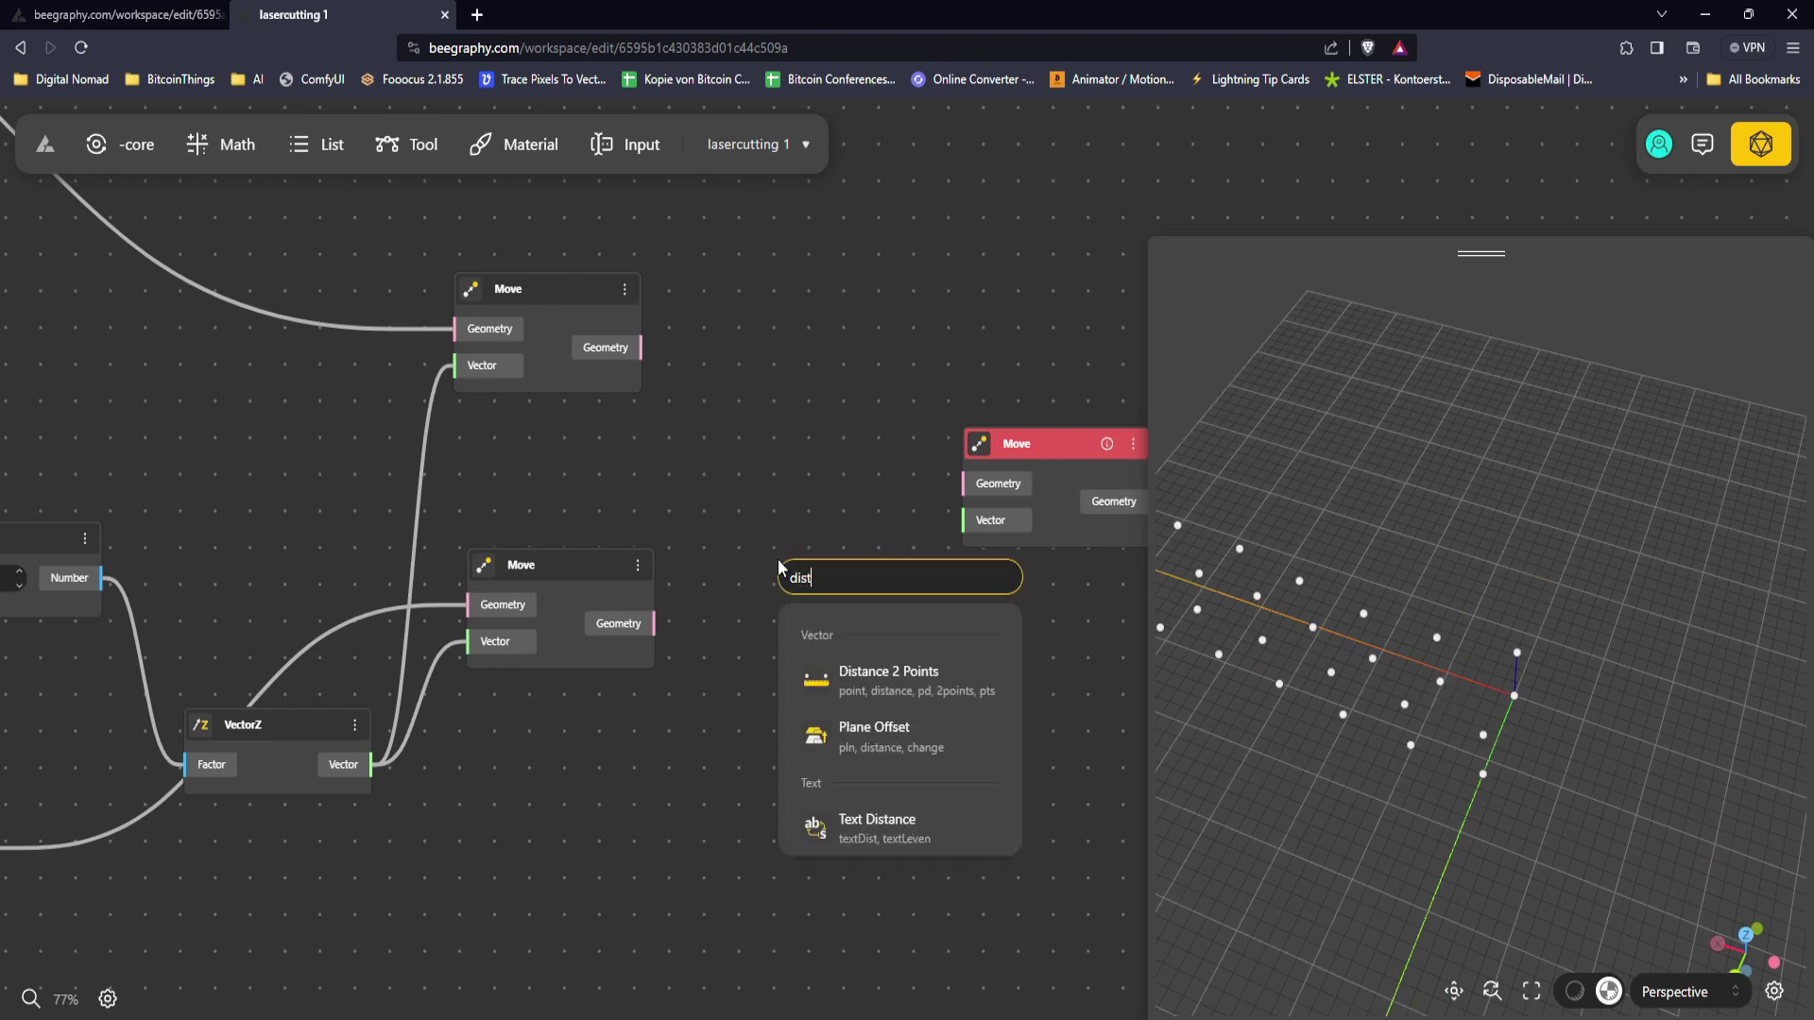
pyautogui.write('ance')
pyautogui.click(888, 675)
pyautogui.moveTo(831, 574); pyautogui.dragTo(832, 437)
pyautogui.moveTo(640, 347); pyautogui.dragTo(656, 622)
pyautogui.moveTo(850, 484); pyautogui.dragTo(850, 421)
pyautogui.moveTo(872, 459); pyautogui.dragTo(734, 496, button='middle')
pyautogui.moveTo(882, 501); pyautogui.dragTo(953, 446)
# Step: Add a second VectorZ node and an Opposite node that passes the negated Distance value to the vector's Factor
pyautogui.doubleClick(848, 660)
pyautogui.write('z')
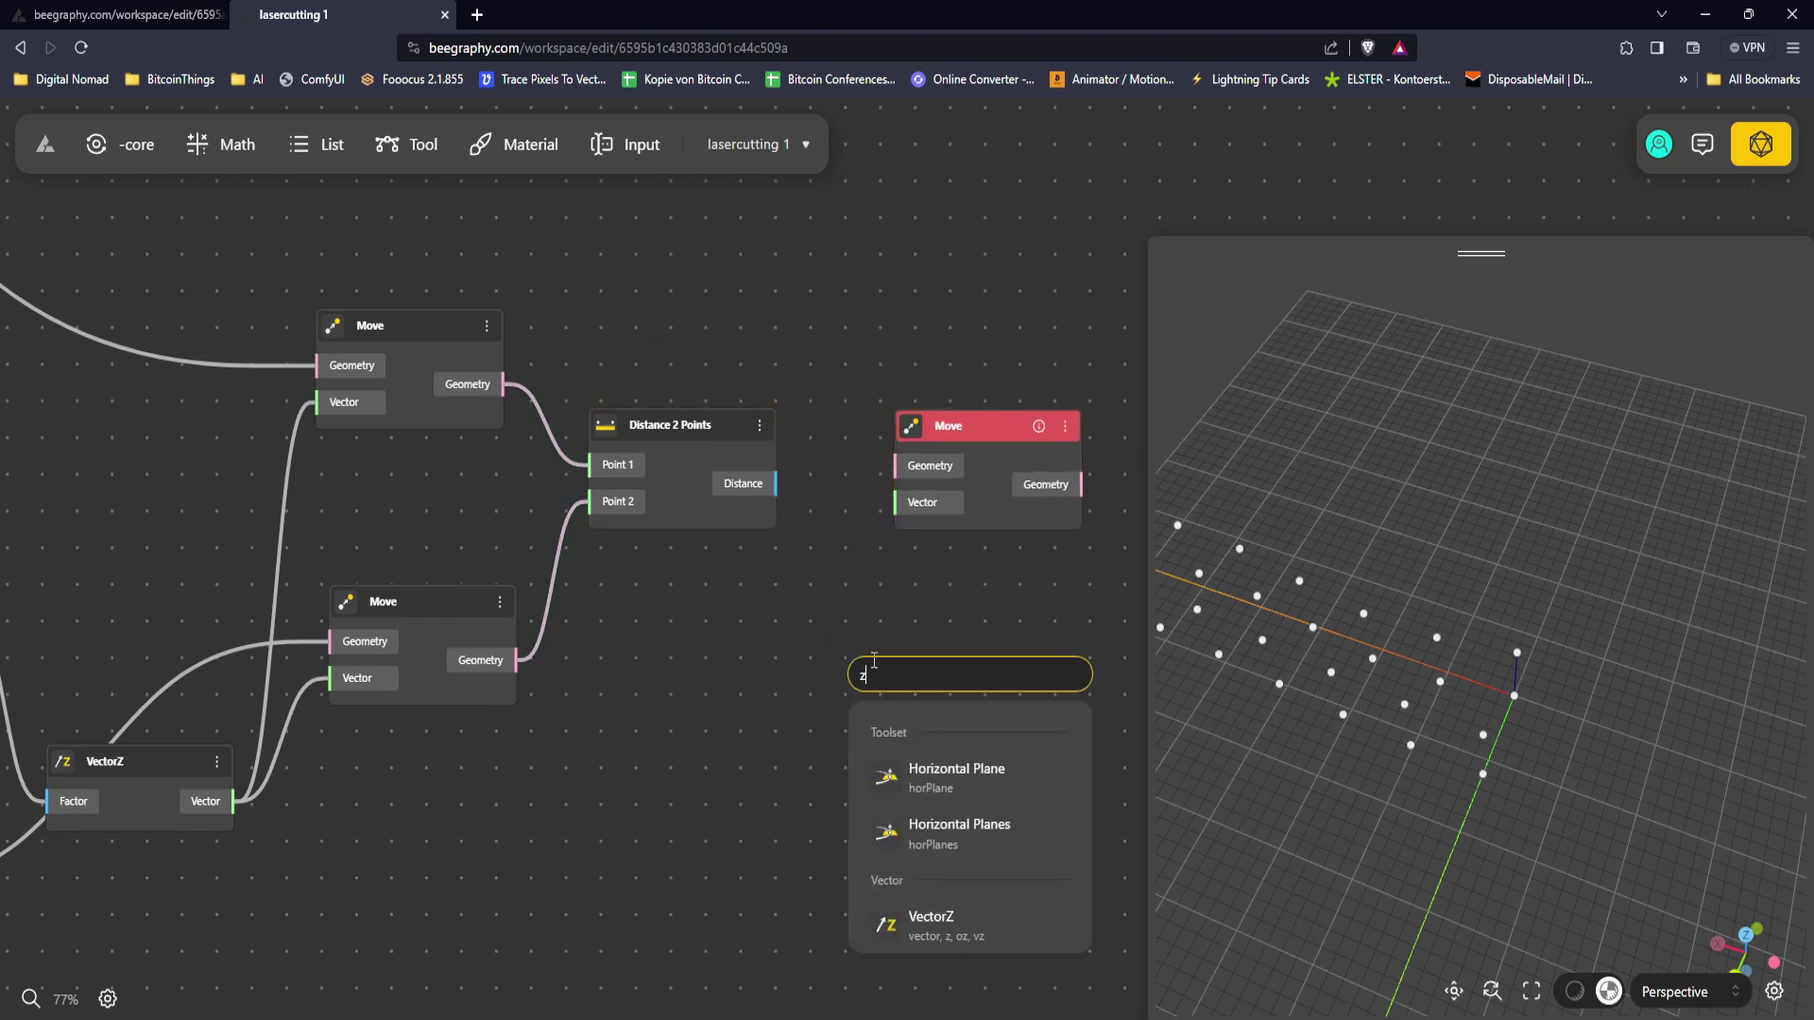
pyautogui.click(950, 924)
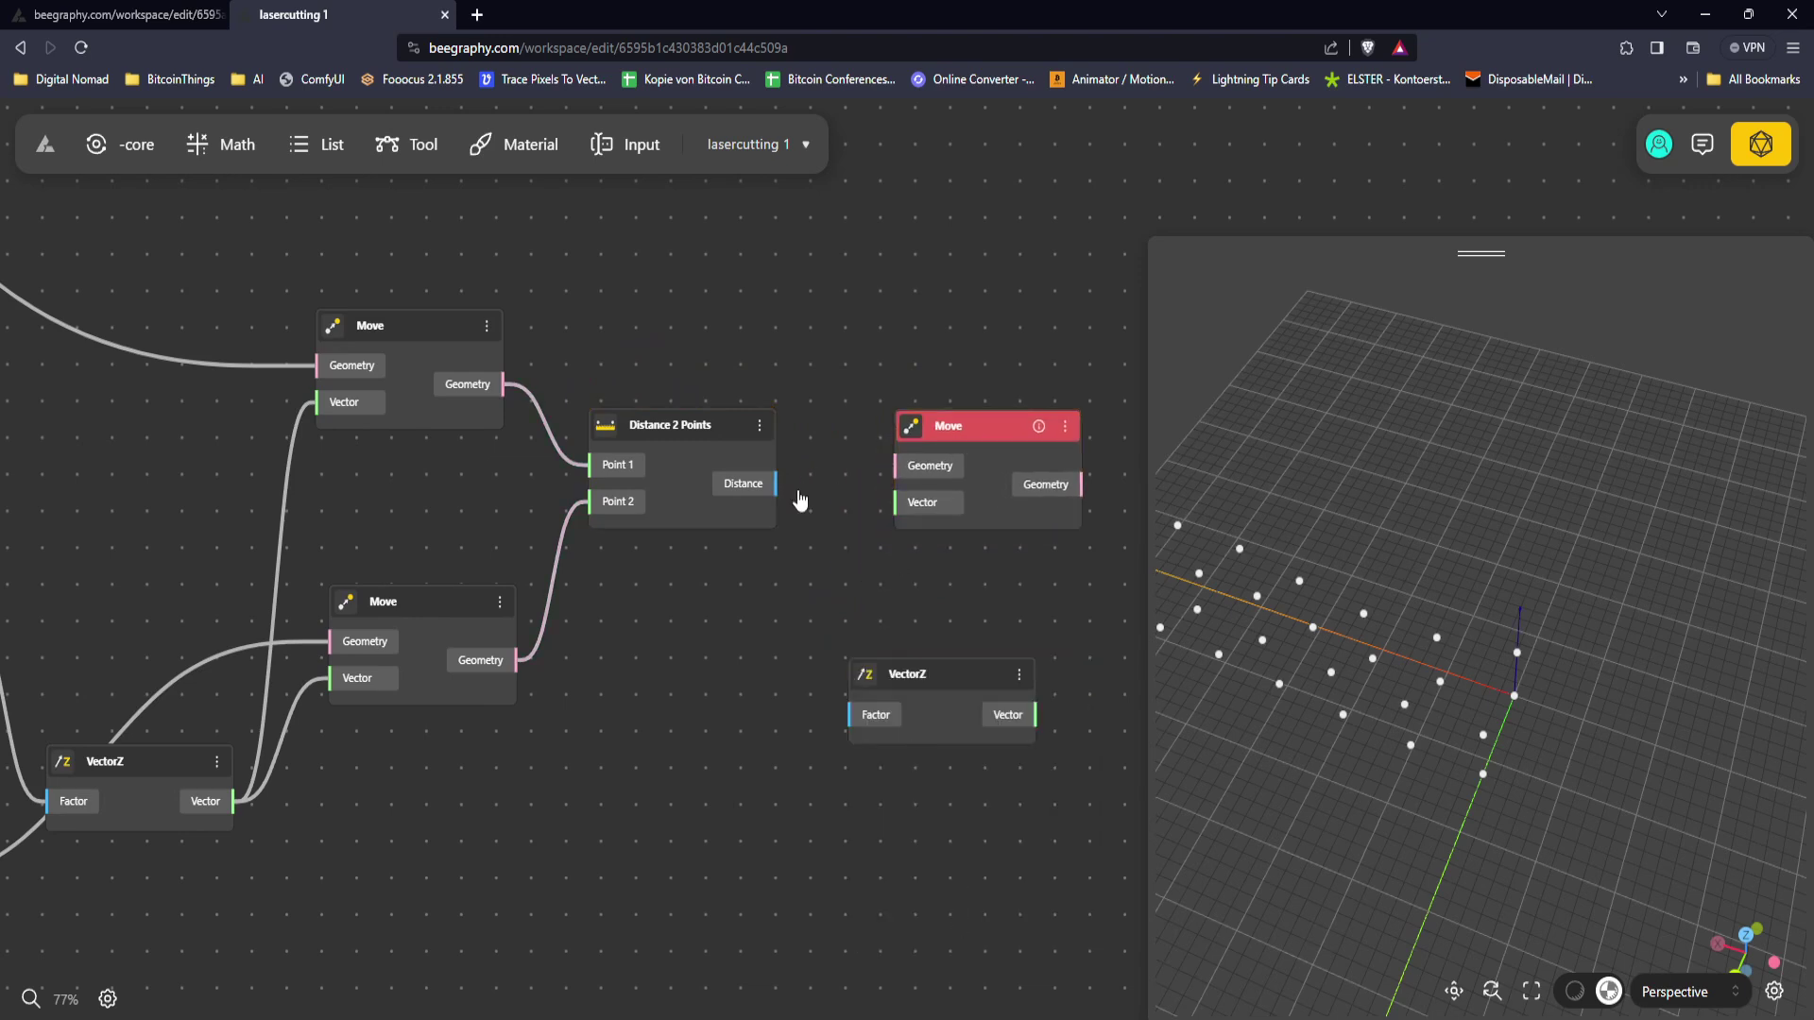
pyautogui.doubleClick(736, 740)
pyautogui.write('op')
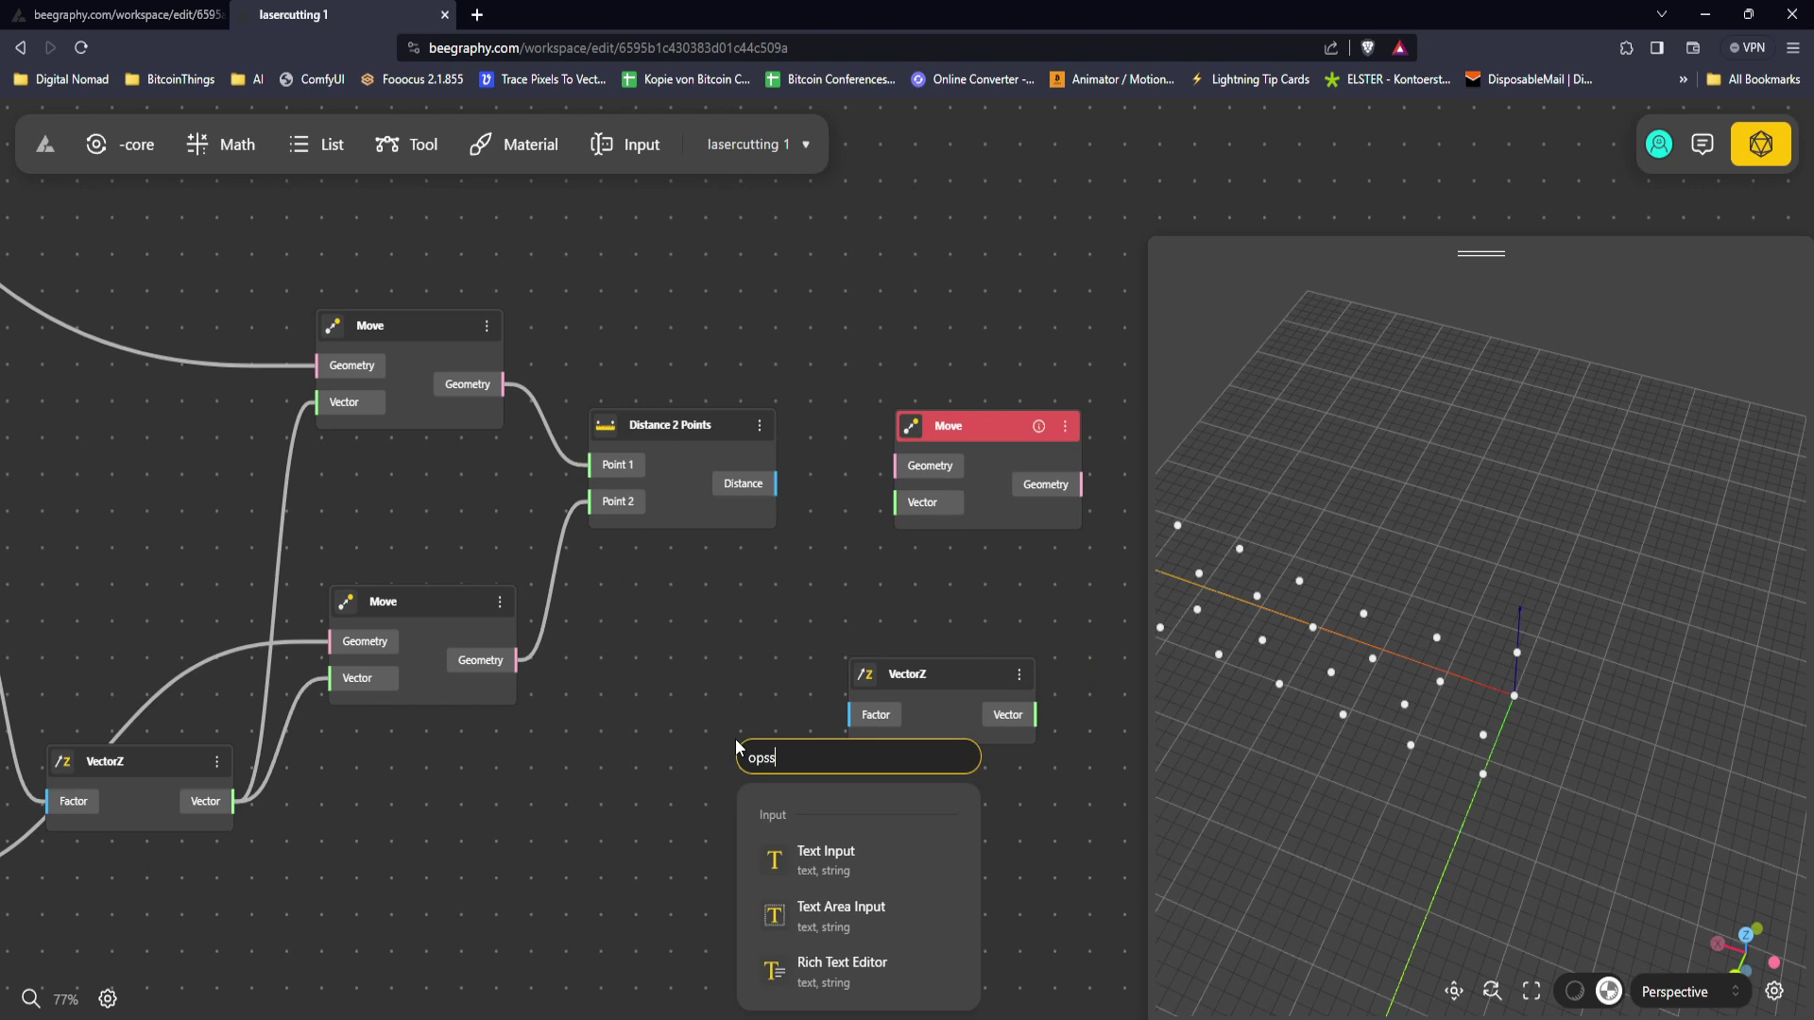
pyautogui.write('p')
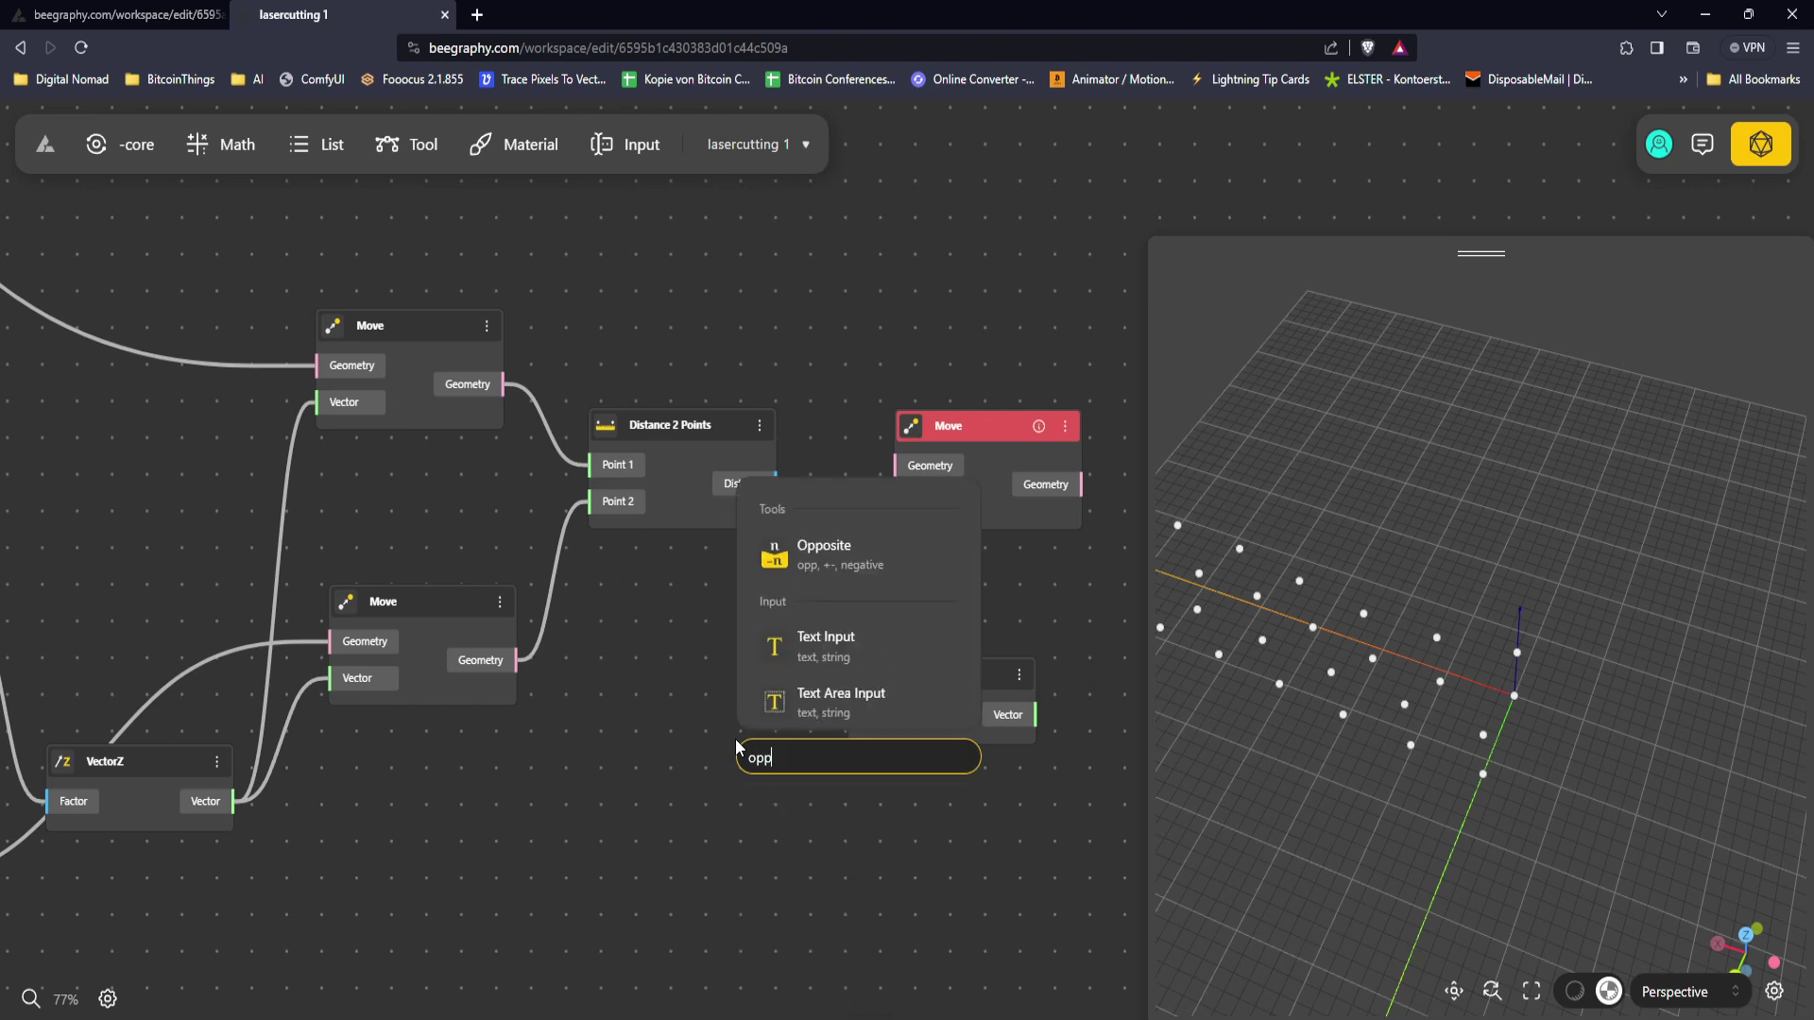
pyautogui.click(846, 546)
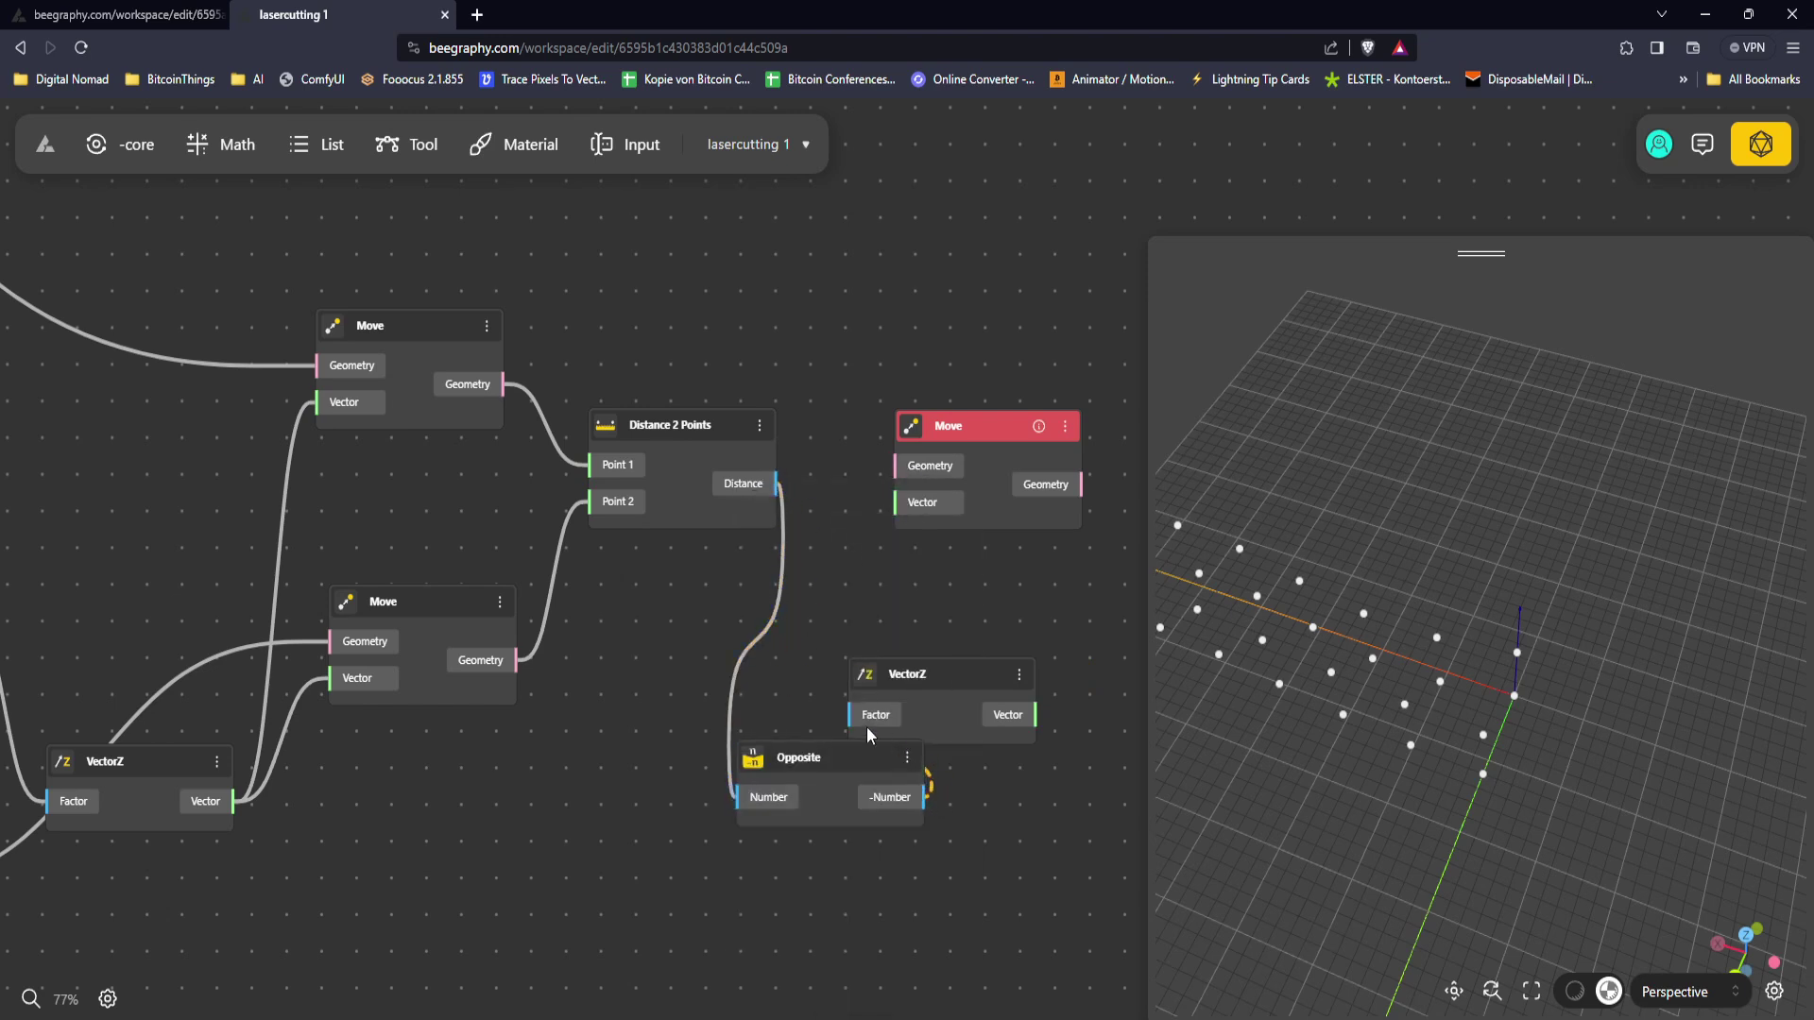
# Step: Connect the new VectorZ to the third Move node's Vector and the upper Move output to its Geometry input
pyautogui.moveTo(1025, 724); pyautogui.dragTo(896, 502)
pyautogui.moveTo(896, 466); pyautogui.dragTo(503, 383)
pyautogui.moveTo(1048, 444); pyautogui.dragTo(1069, 376)
pyautogui.moveTo(1389, 565); pyautogui.dragTo(1471, 430)
pyautogui.scroll(-5, 560, 583)
pyautogui.scroll(4, 648, 422)
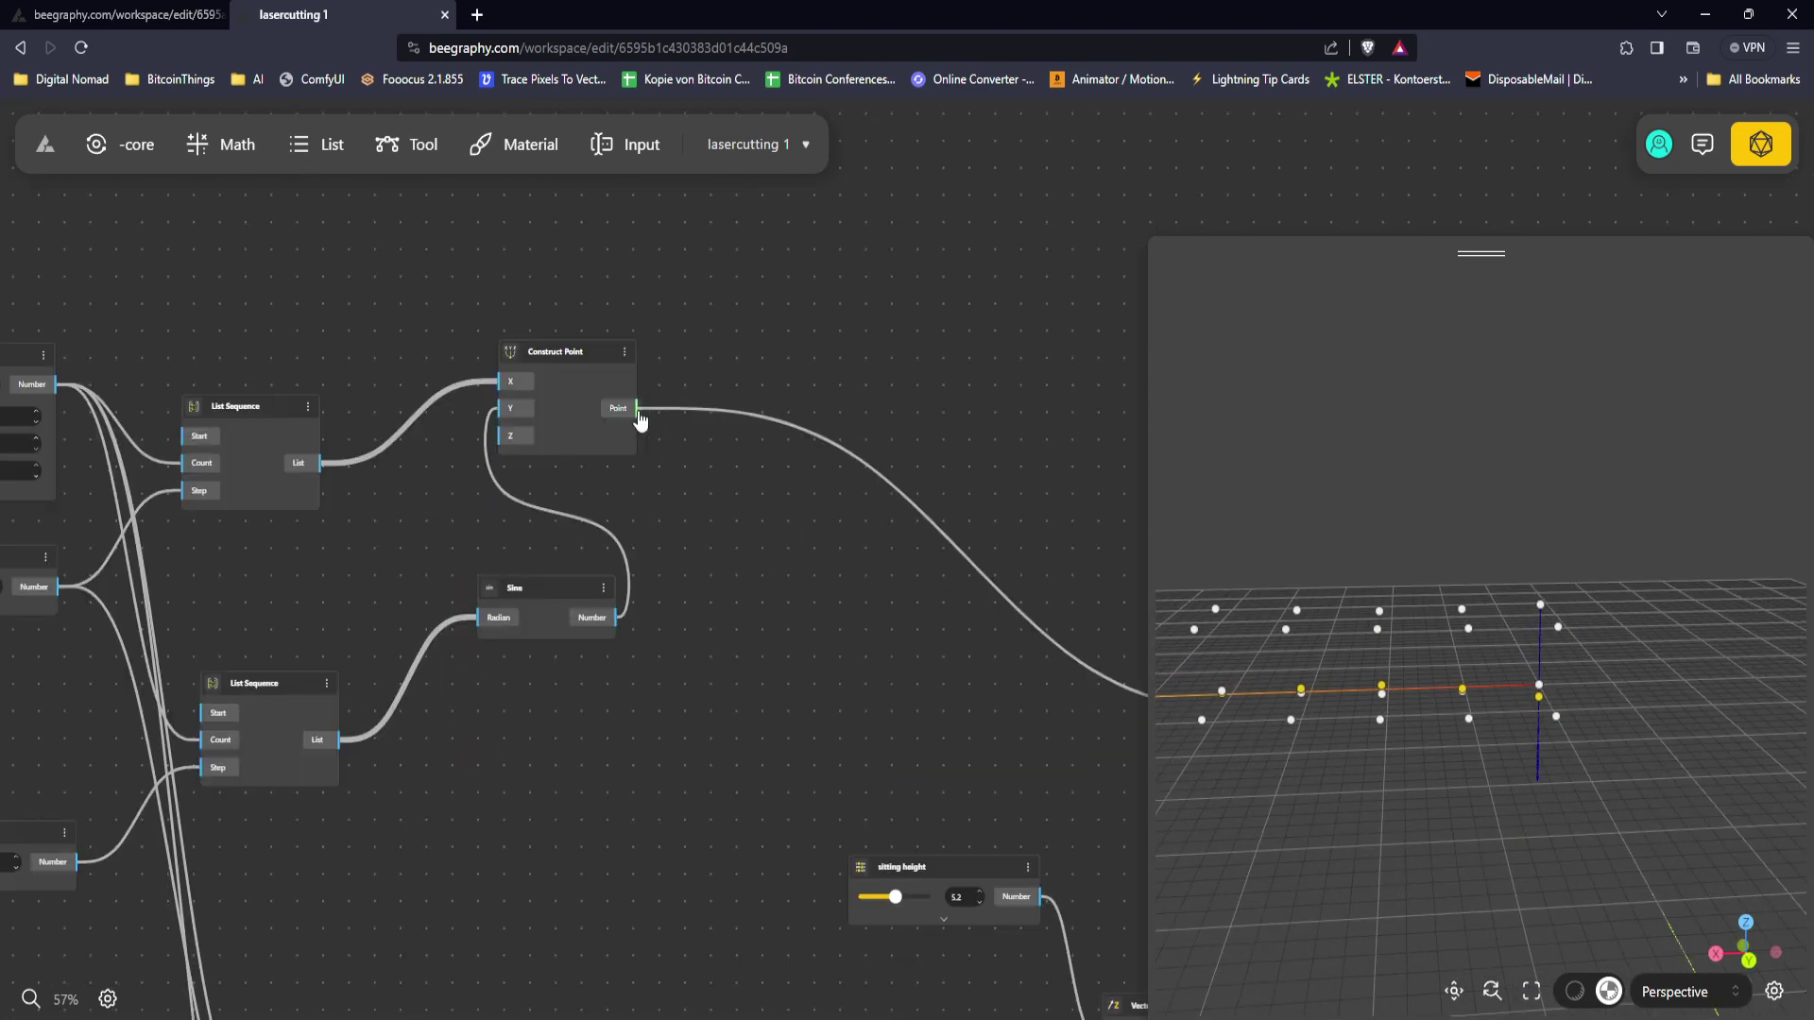
# Step: Hide the previews of both Construct Point nodes and check the third Move node's points in the 3D view
pyautogui.rightClick(581, 398)
pyautogui.click(652, 434)
pyautogui.moveTo(764, 492); pyautogui.dragTo(769, 321)
pyautogui.moveTo(937, 841); pyautogui.dragTo(834, 576)
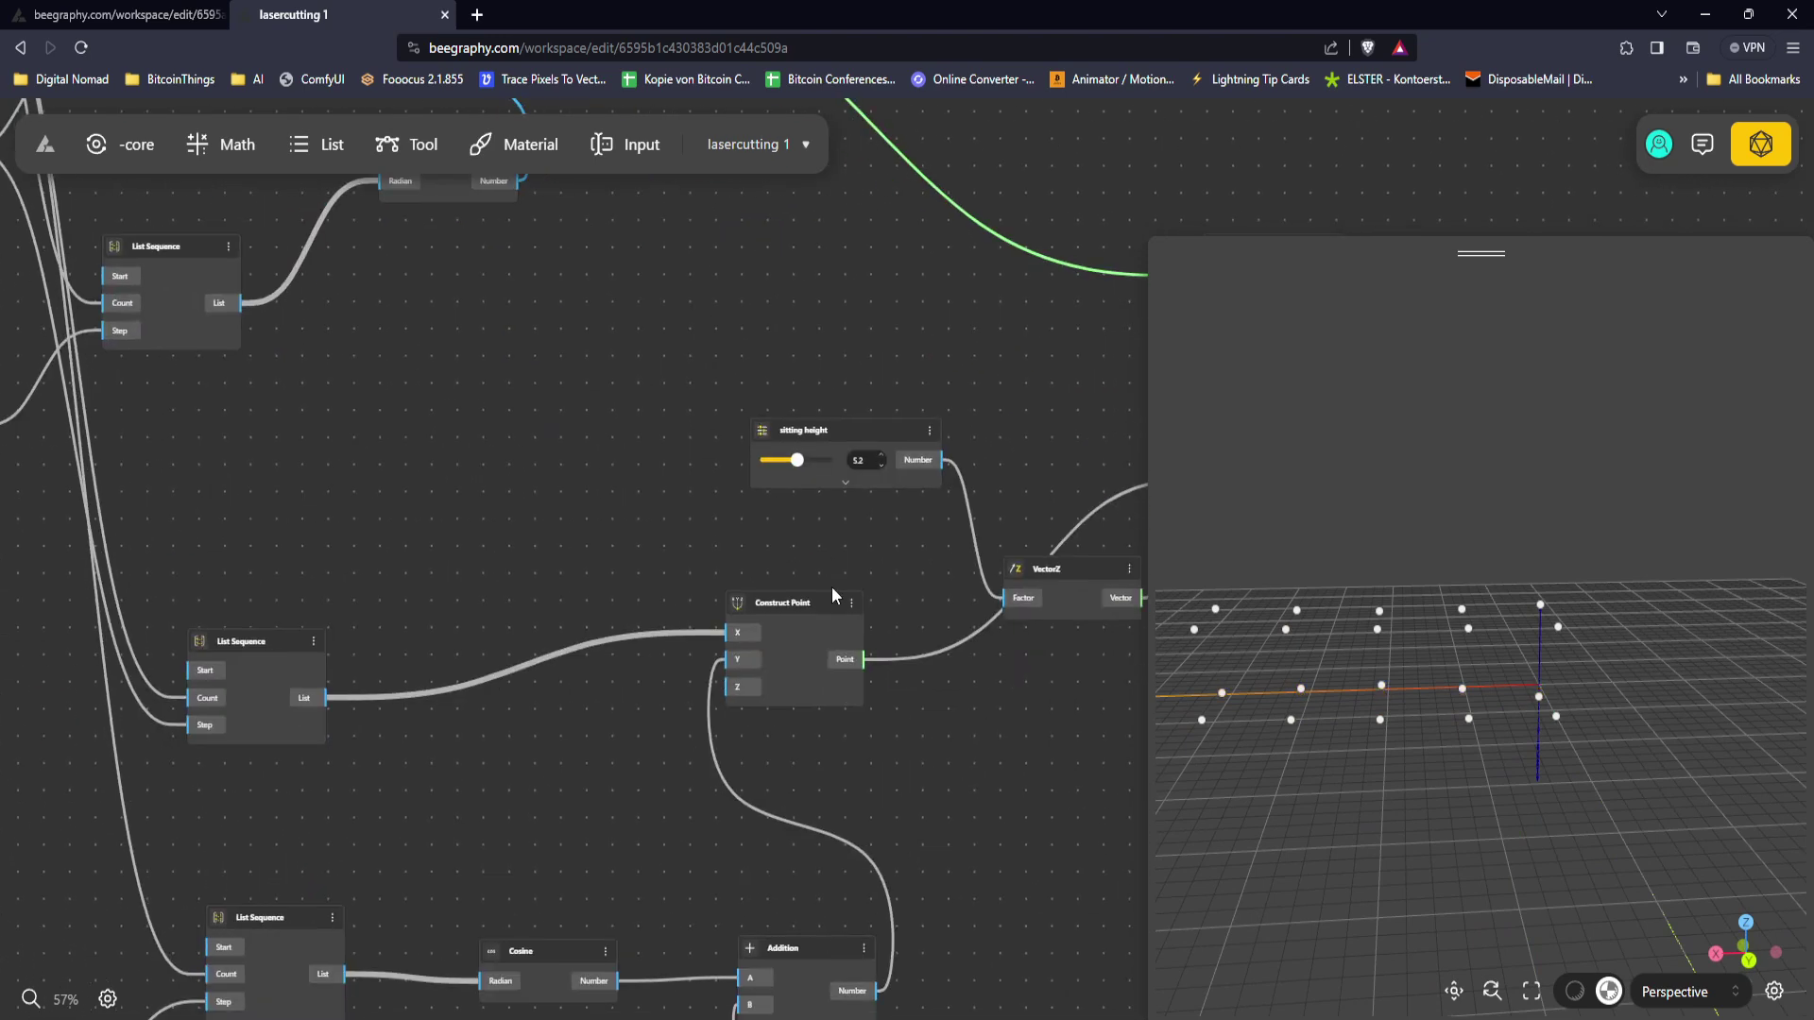
pyautogui.rightClick(790, 614)
pyautogui.click(863, 637)
pyautogui.moveTo(1052, 498); pyautogui.dragTo(463, 548)
pyautogui.scroll(-5, 462, 548)
pyautogui.scroll(5, 643, 501)
pyautogui.click(684, 473)
pyautogui.moveTo(1380, 642); pyautogui.dragTo(1458, 637)
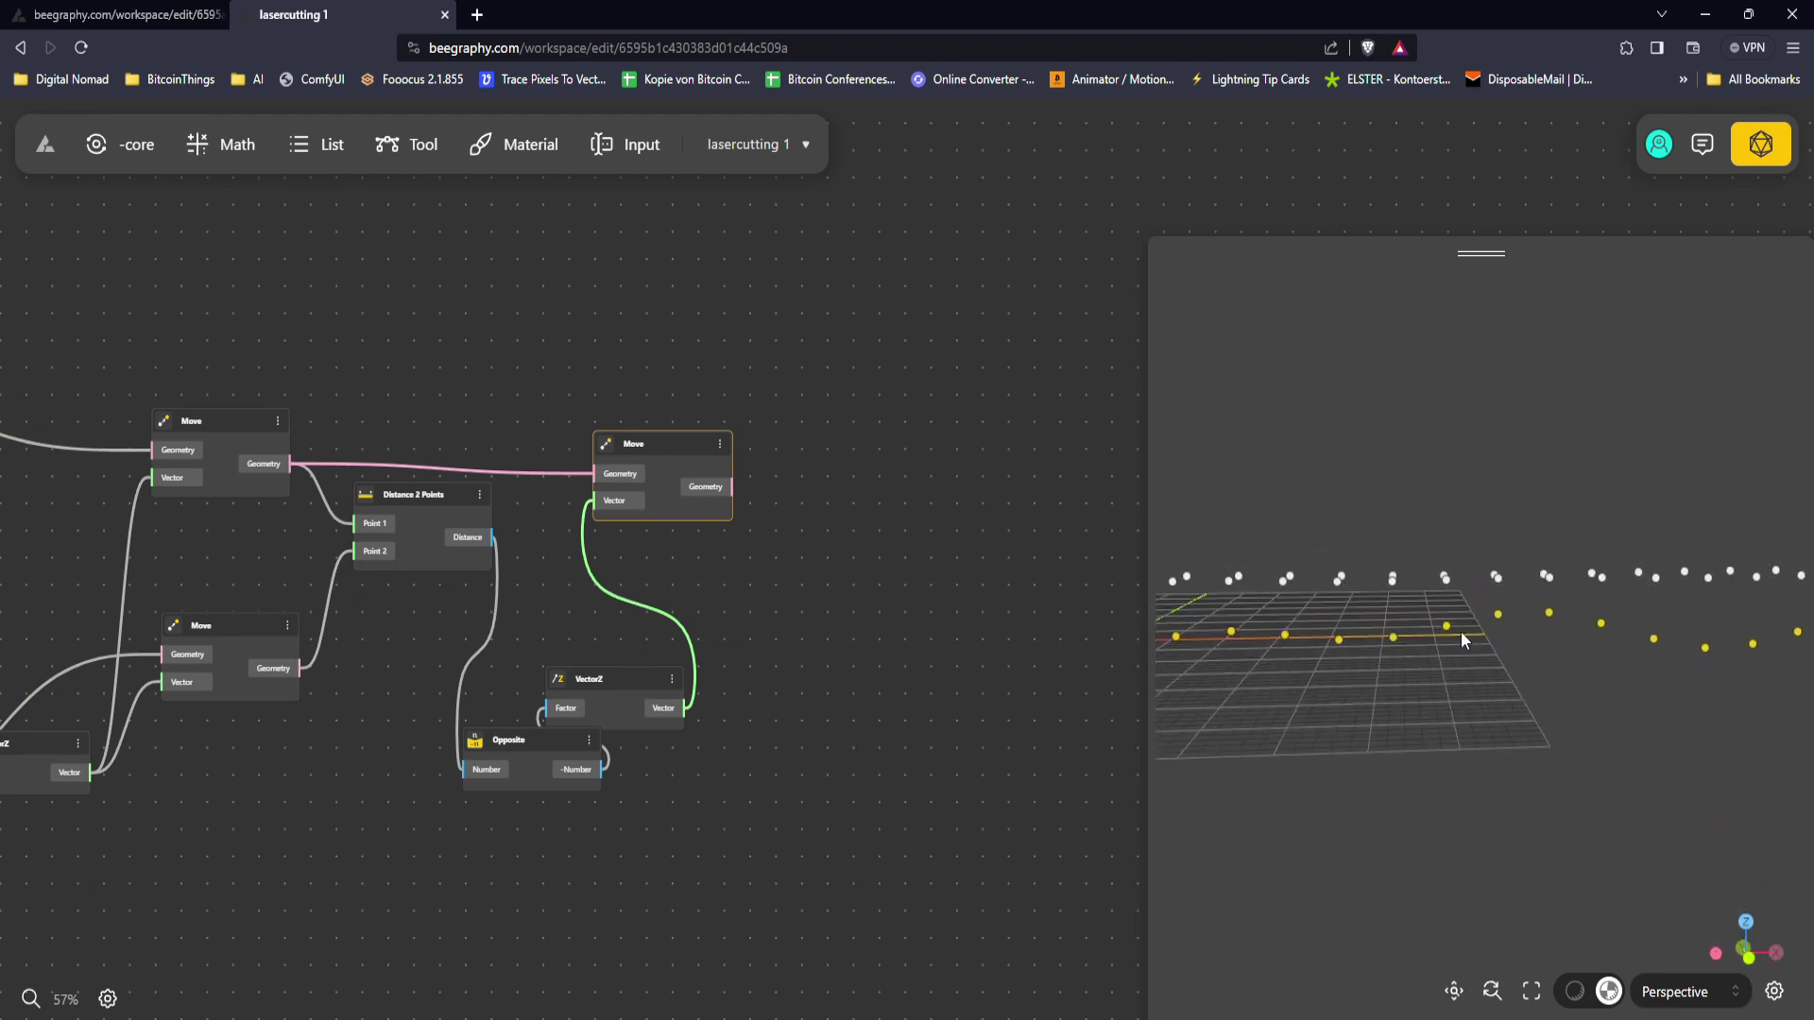
pyautogui.moveTo(1587, 616)
pyautogui.mouseDown()
pyautogui.moveTo(1457, 662)
pyautogui.moveTo(1555, 603)
pyautogui.moveTo(1606, 622)
pyautogui.mouseUp()
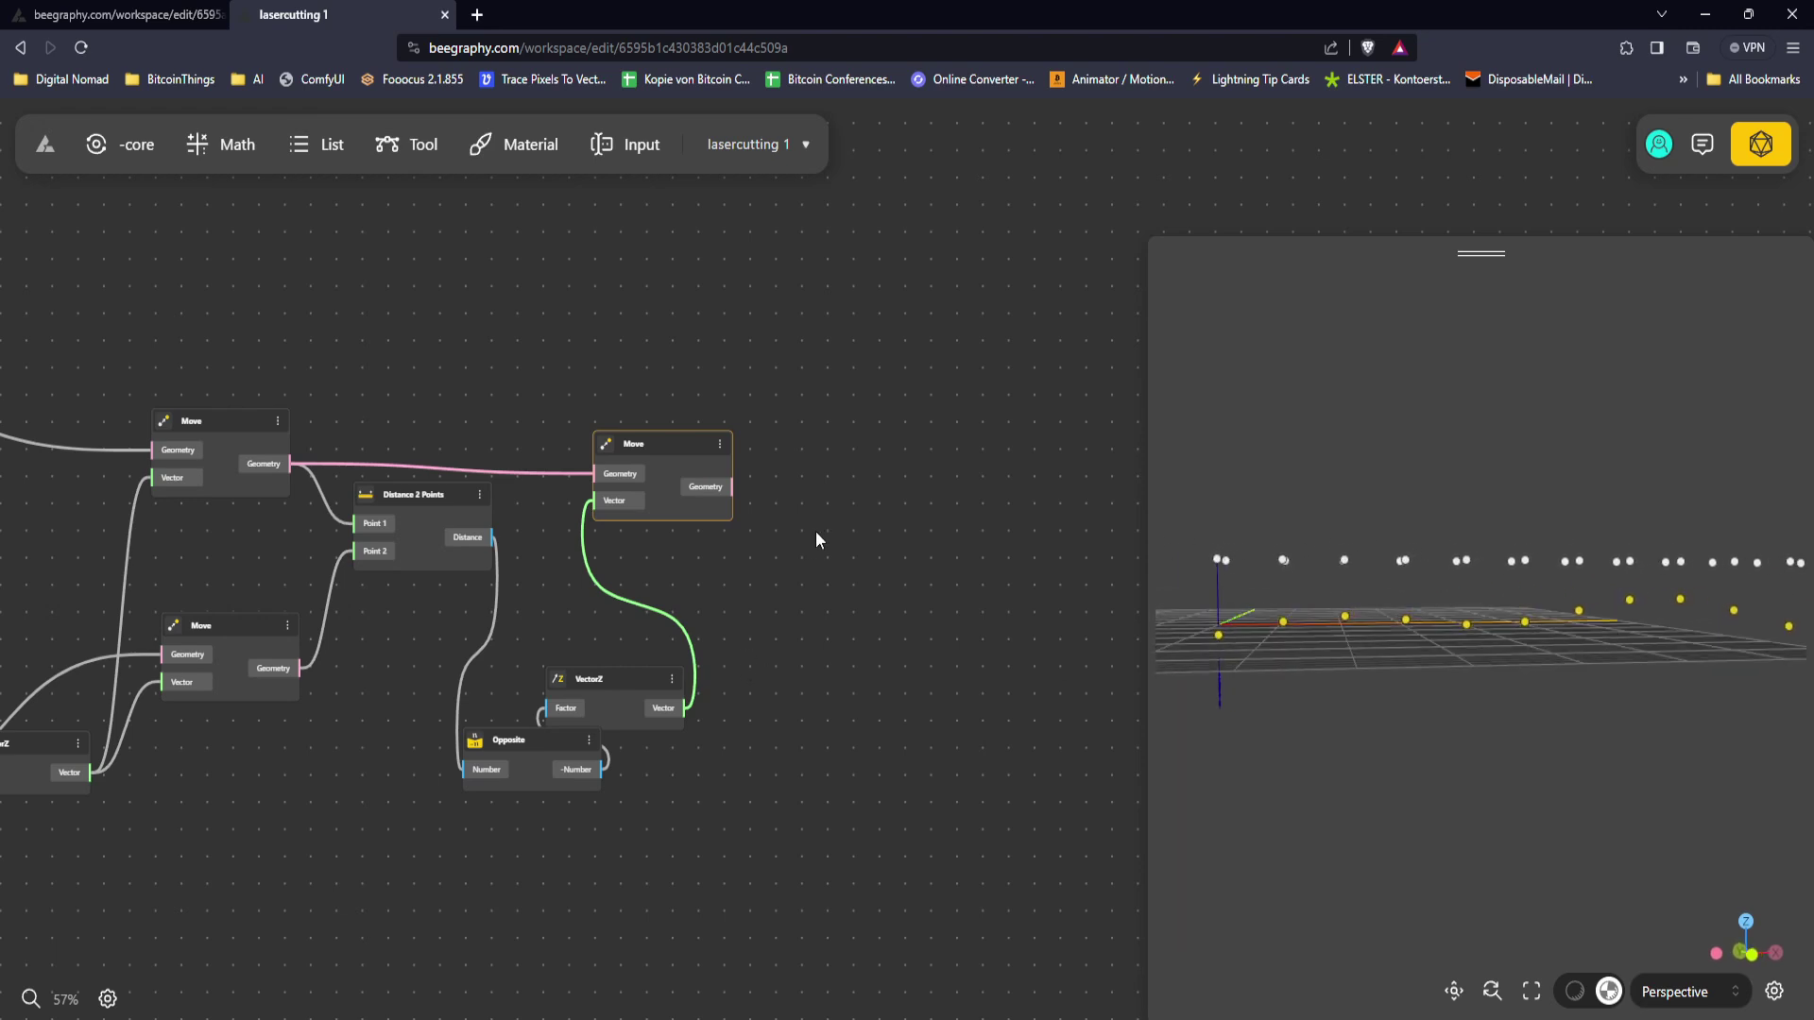
# Step: Add a Maximum node and connect the Distance output to its A input
pyautogui.moveTo(738, 513); pyautogui.dragTo(841, 451)
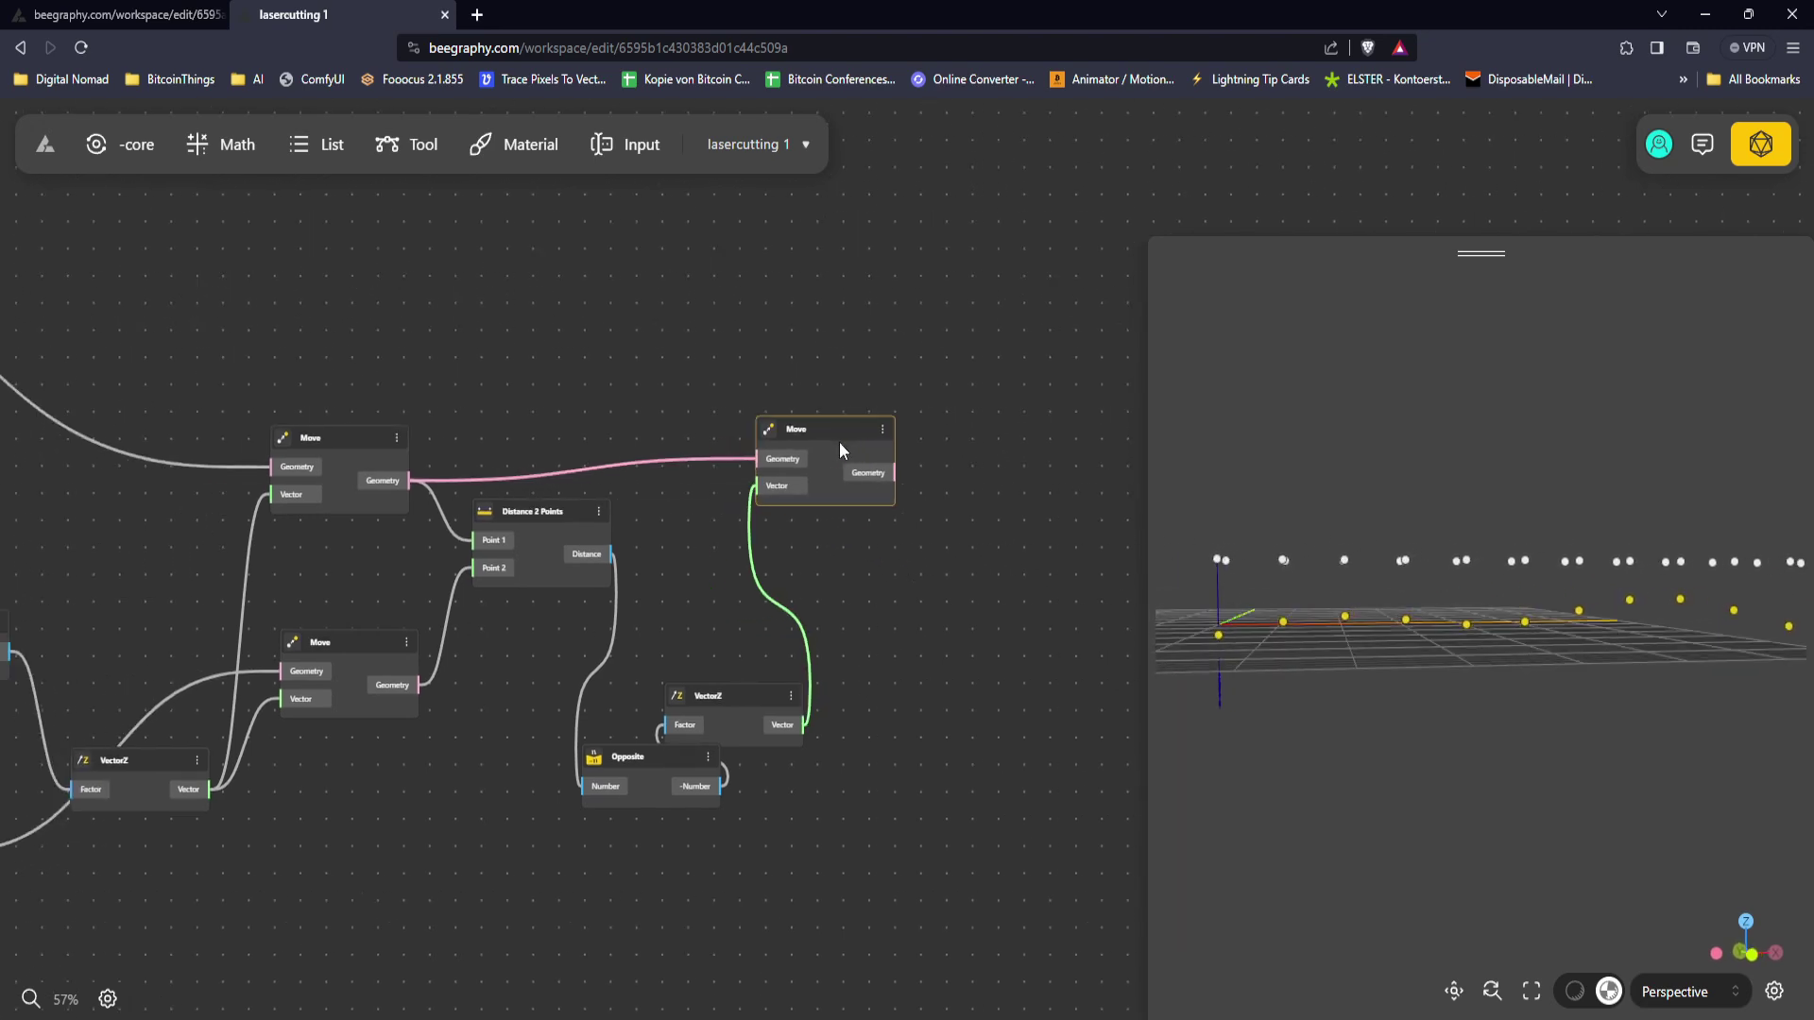
pyautogui.scroll(5, 886, 530)
pyautogui.doubleClick(687, 558)
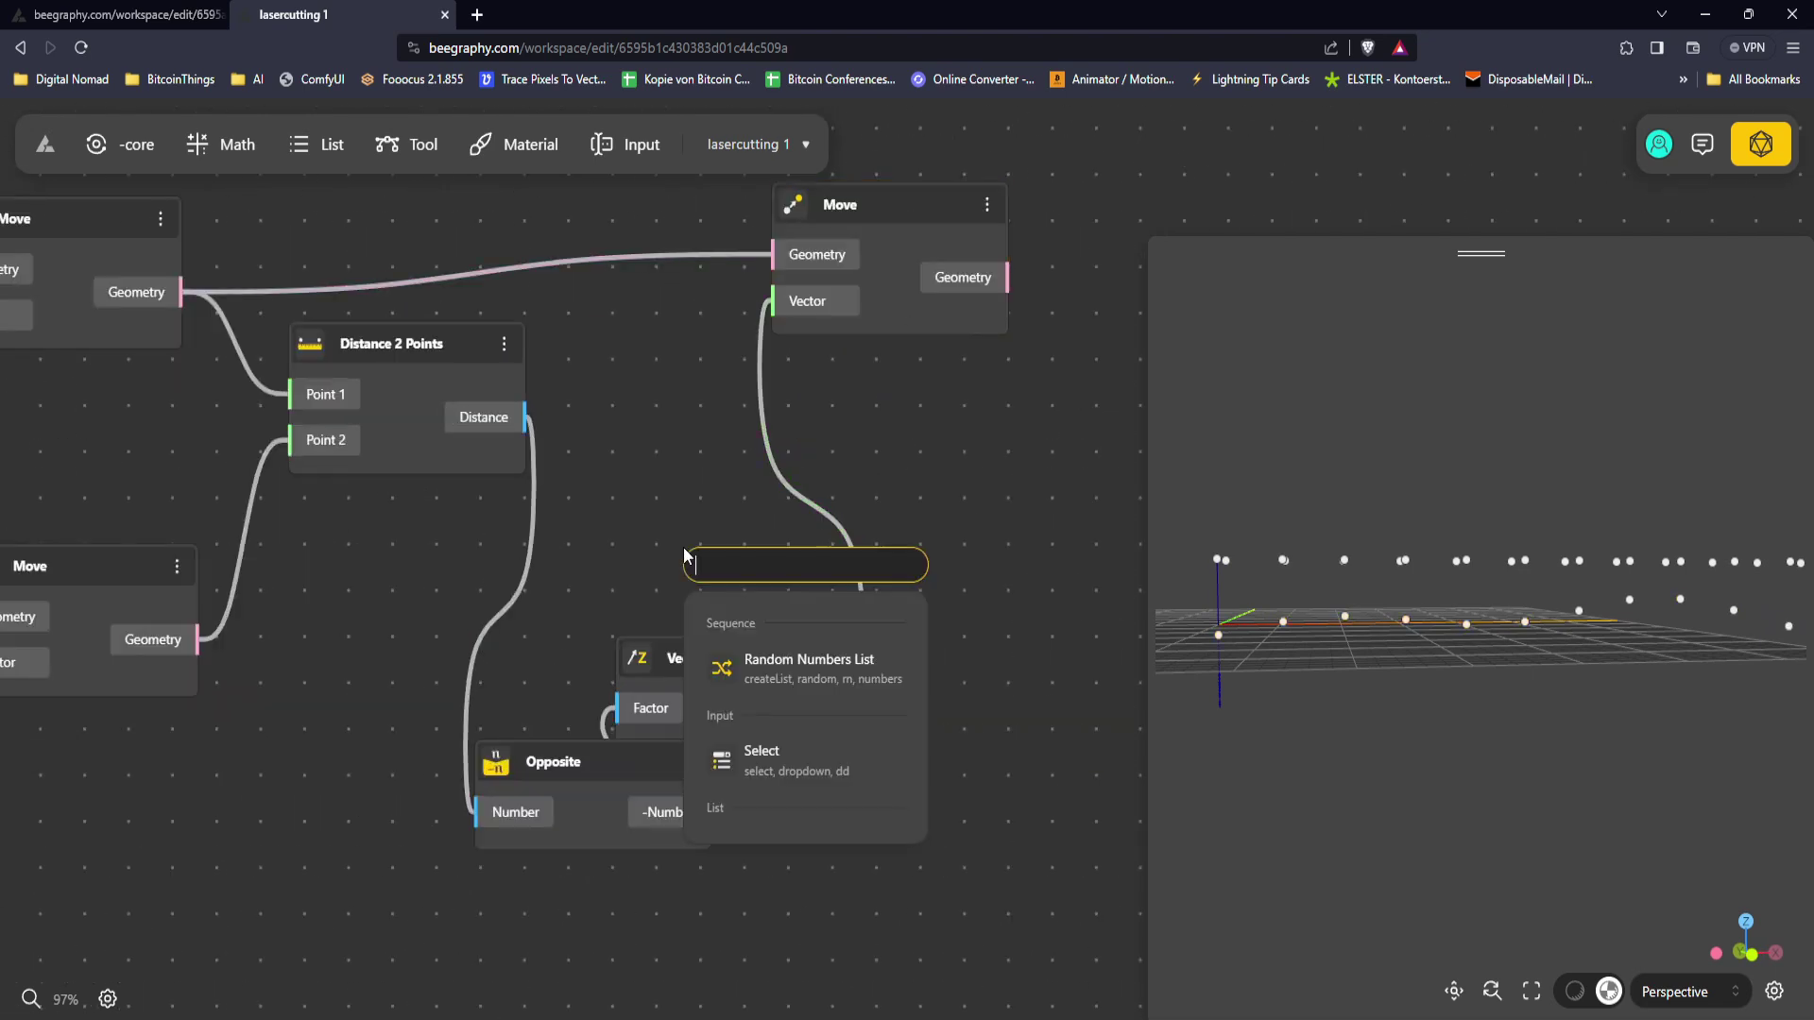
pyautogui.write('max')
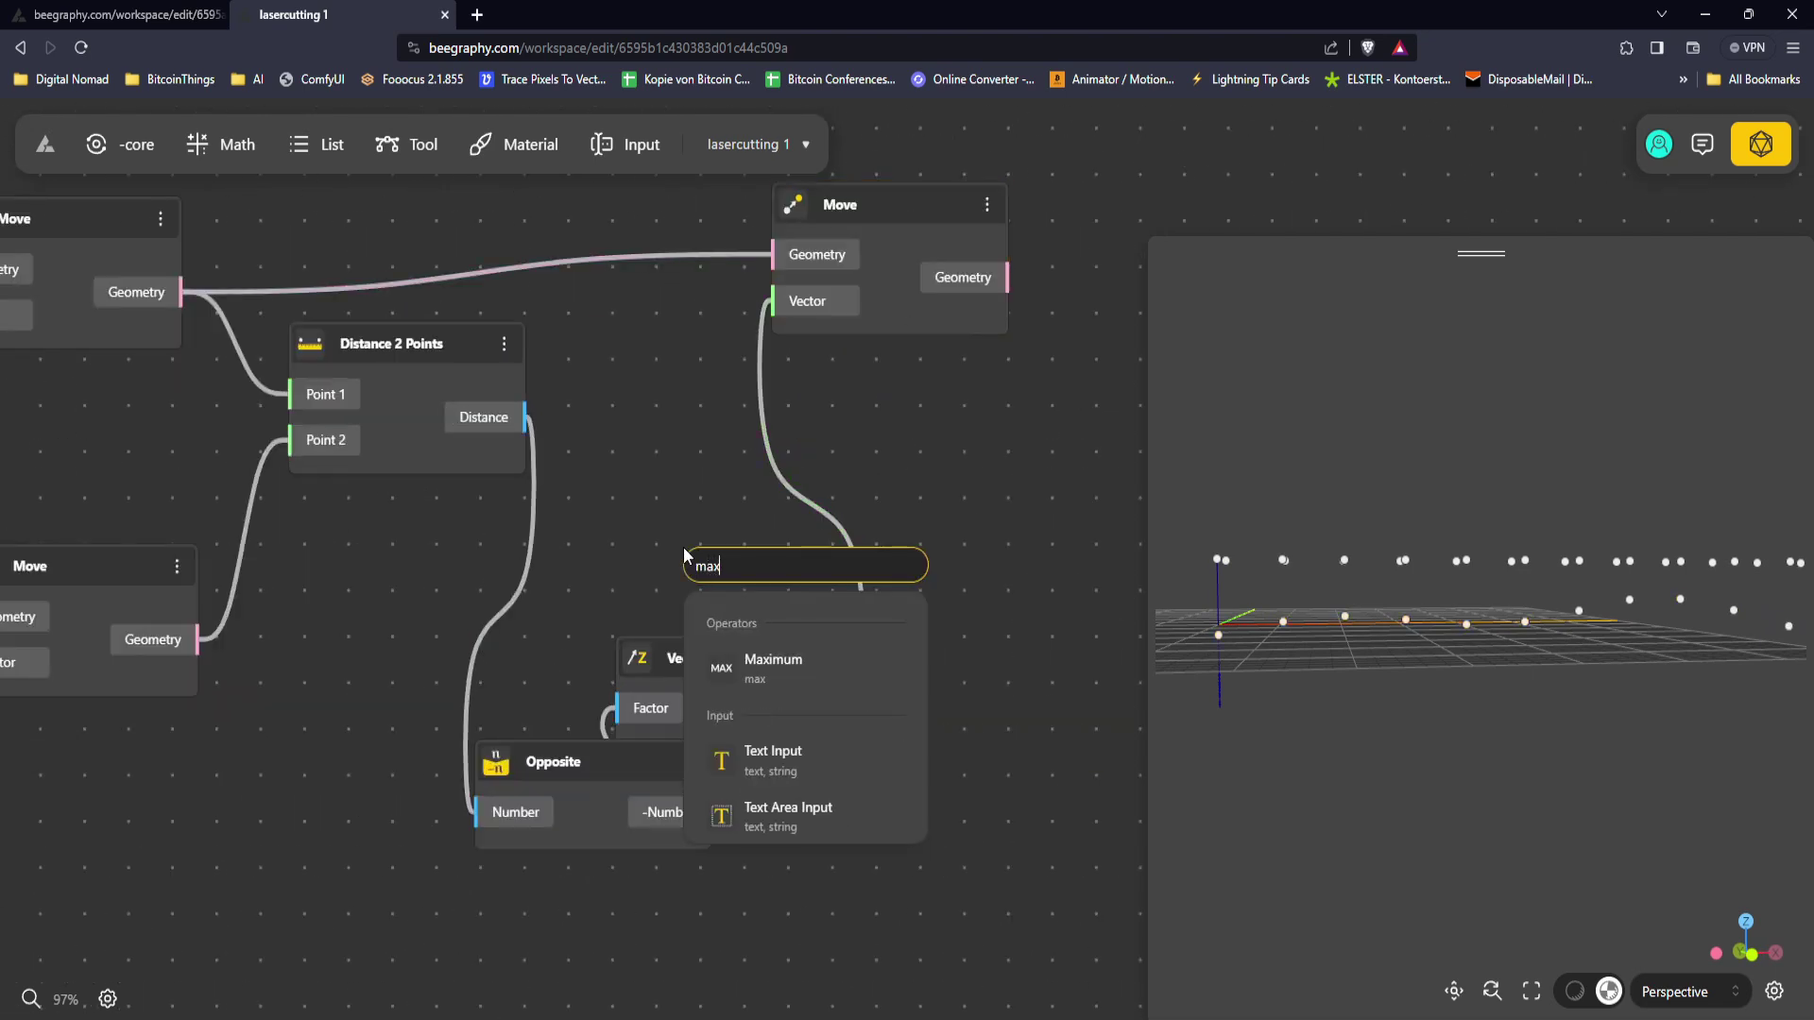
pyautogui.click(755, 669)
pyautogui.moveTo(737, 572); pyautogui.dragTo(680, 465)
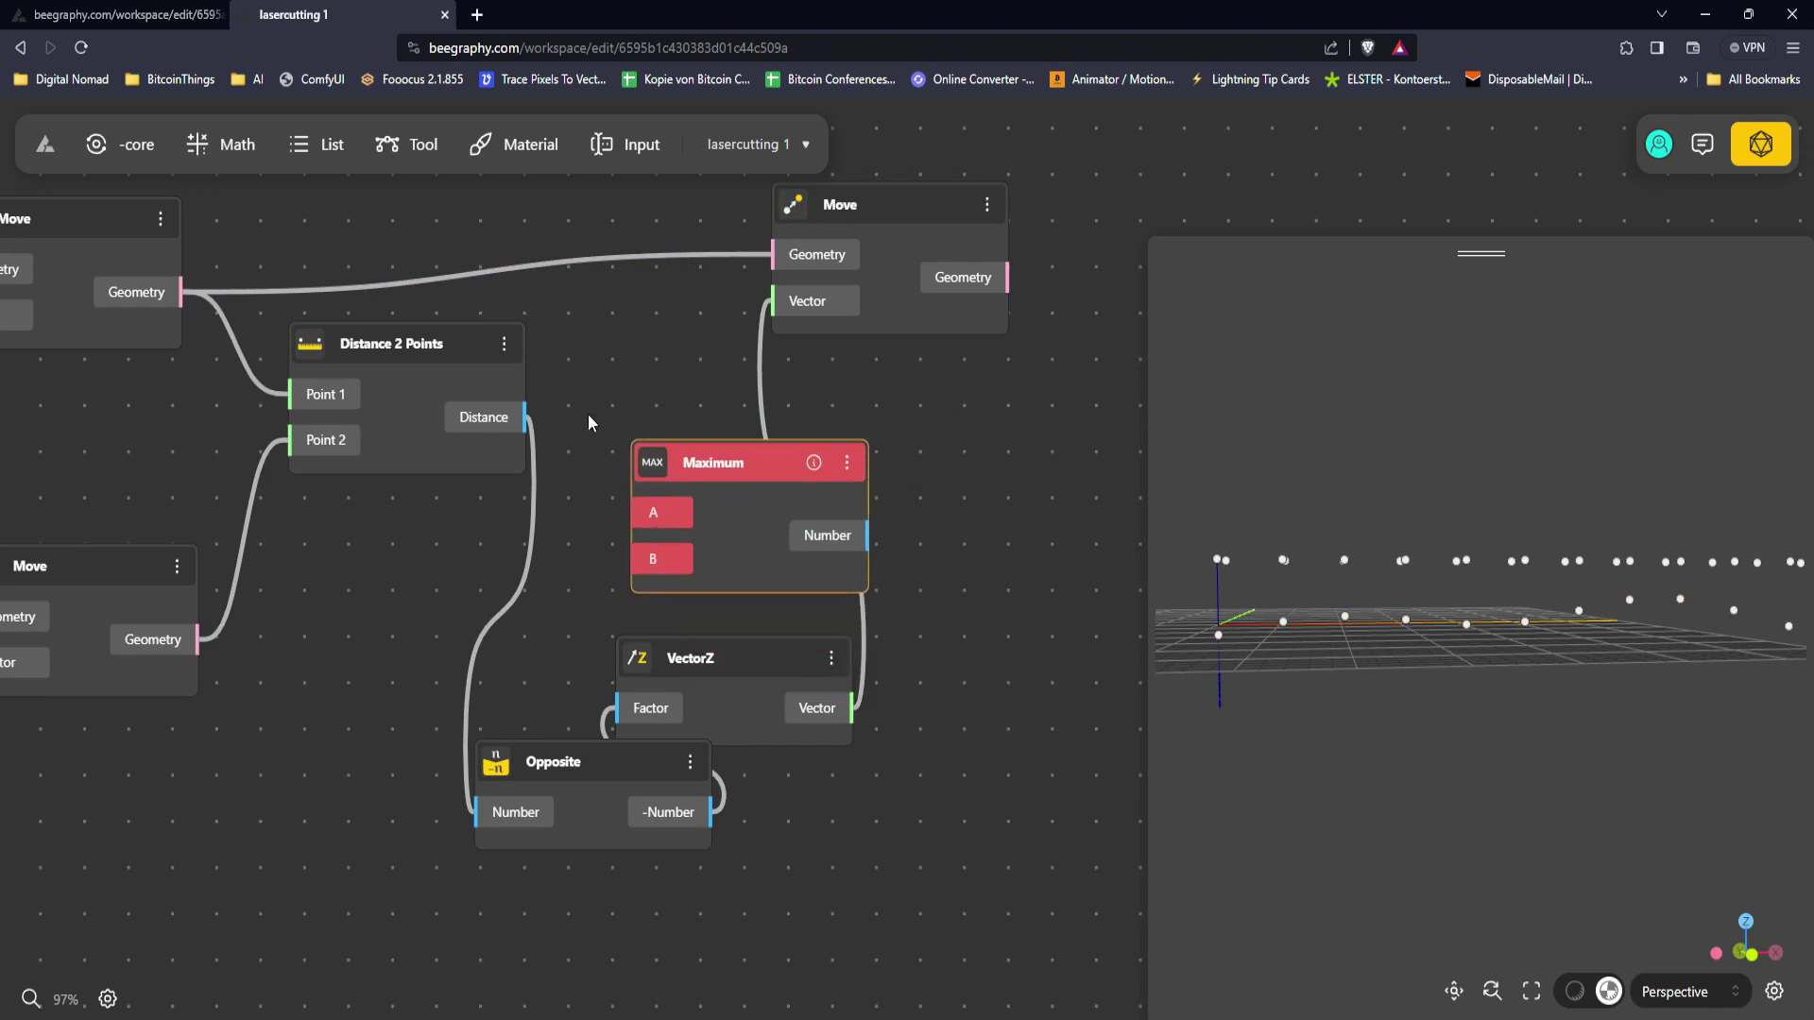
pyautogui.moveTo(531, 429); pyautogui.dragTo(847, 531)
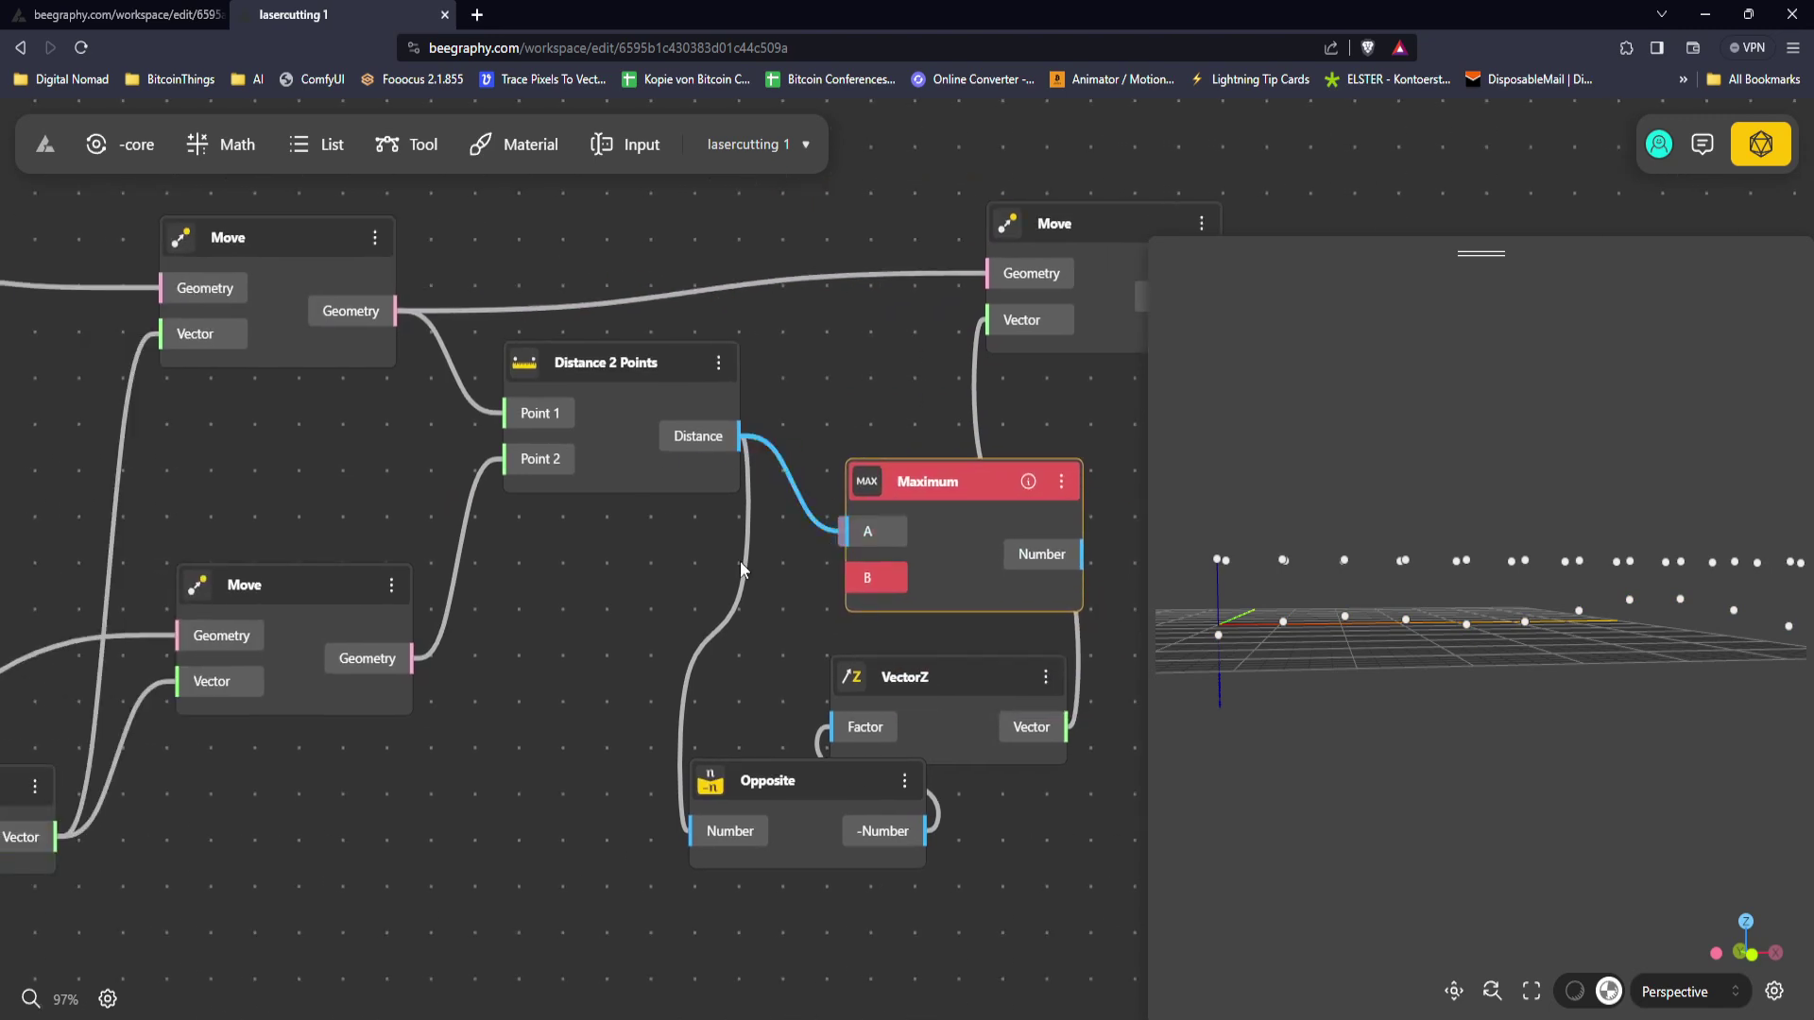
# Step: Connect the sitting height number to the Maximum node's B input and its output to the Opposite node's Number
pyautogui.moveTo(688, 568); pyautogui.dragTo(828, 528)
pyautogui.scroll(-5, 828, 529)
pyautogui.moveTo(299, 542); pyautogui.dragTo(889, 529)
pyautogui.scroll(3, 887, 538)
pyautogui.moveTo(1002, 538); pyautogui.dragTo(722, 543, button='middle')
pyautogui.moveTo(716, 597); pyautogui.dragTo(931, 552)
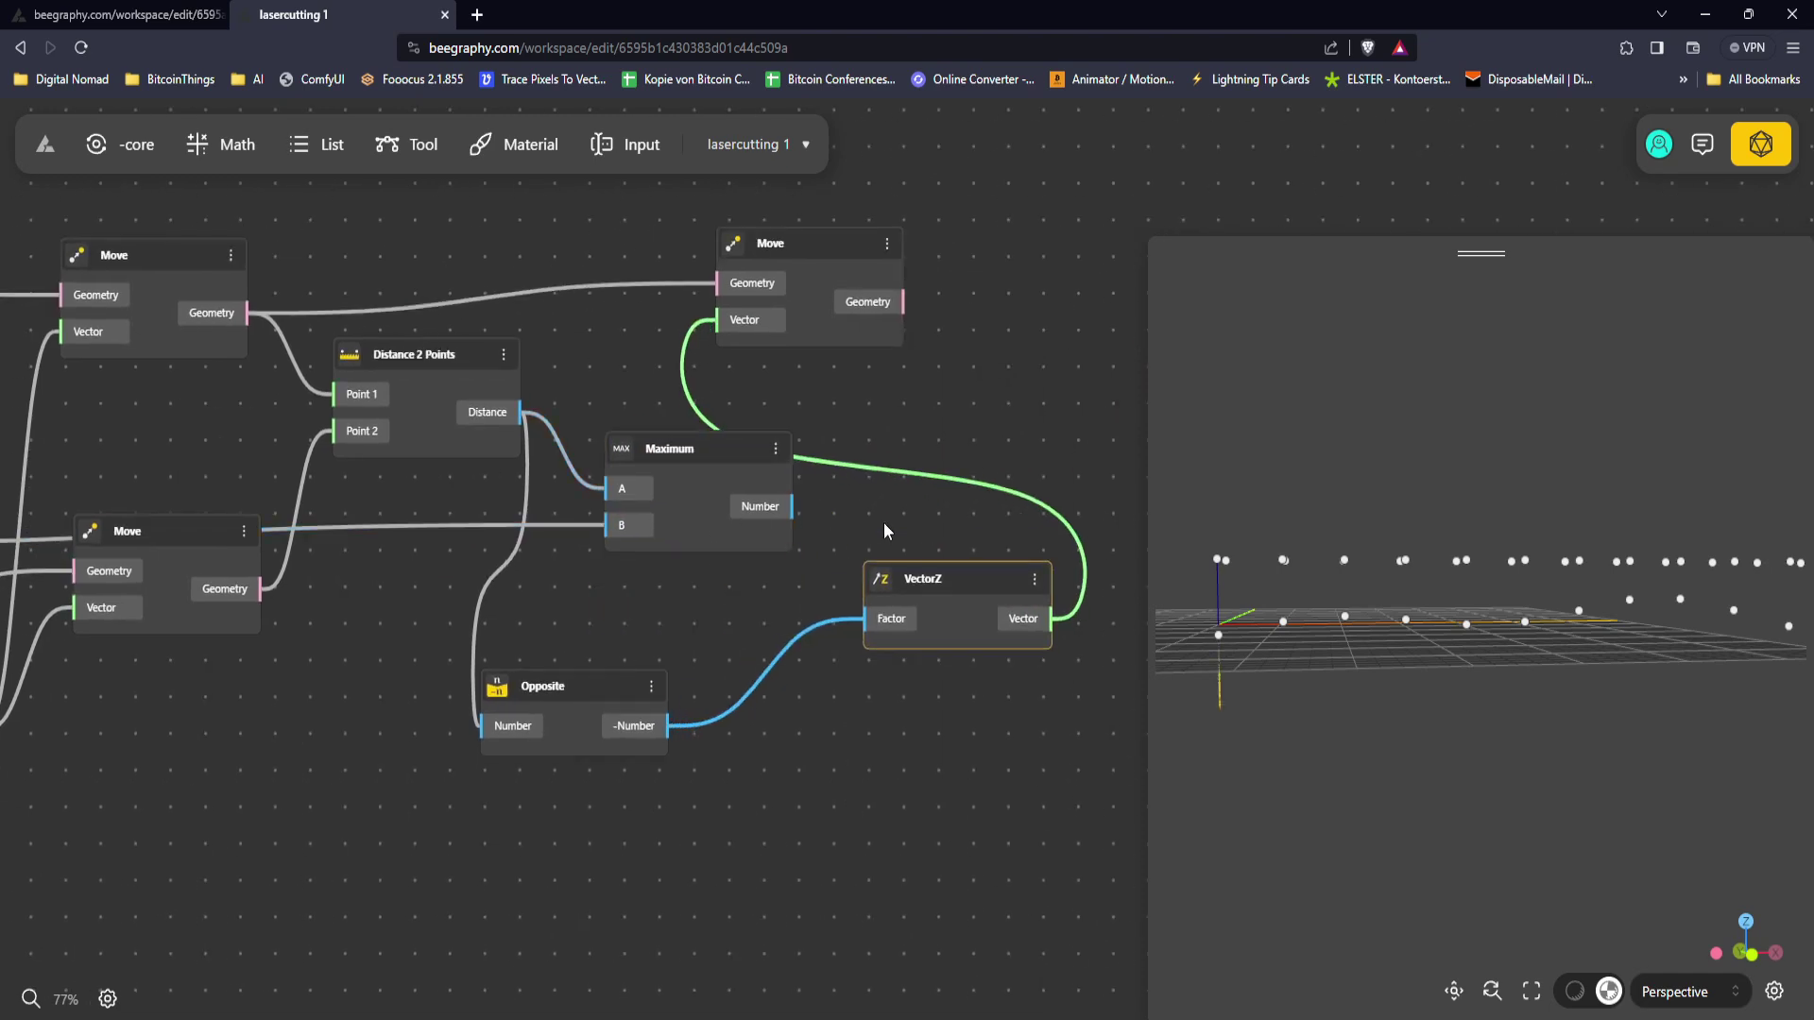
pyautogui.moveTo(781, 555); pyautogui.dragTo(503, 730)
pyautogui.moveTo(561, 702); pyautogui.dragTo(642, 670)
pyautogui.moveTo(1521, 591); pyautogui.dragTo(1370, 588)
# Step: Add a Minimum node and connect the Distance output to its A input
pyautogui.moveTo(726, 464); pyautogui.dragTo(646, 490)
pyautogui.doubleClick(626, 406)
pyautogui.write('min')
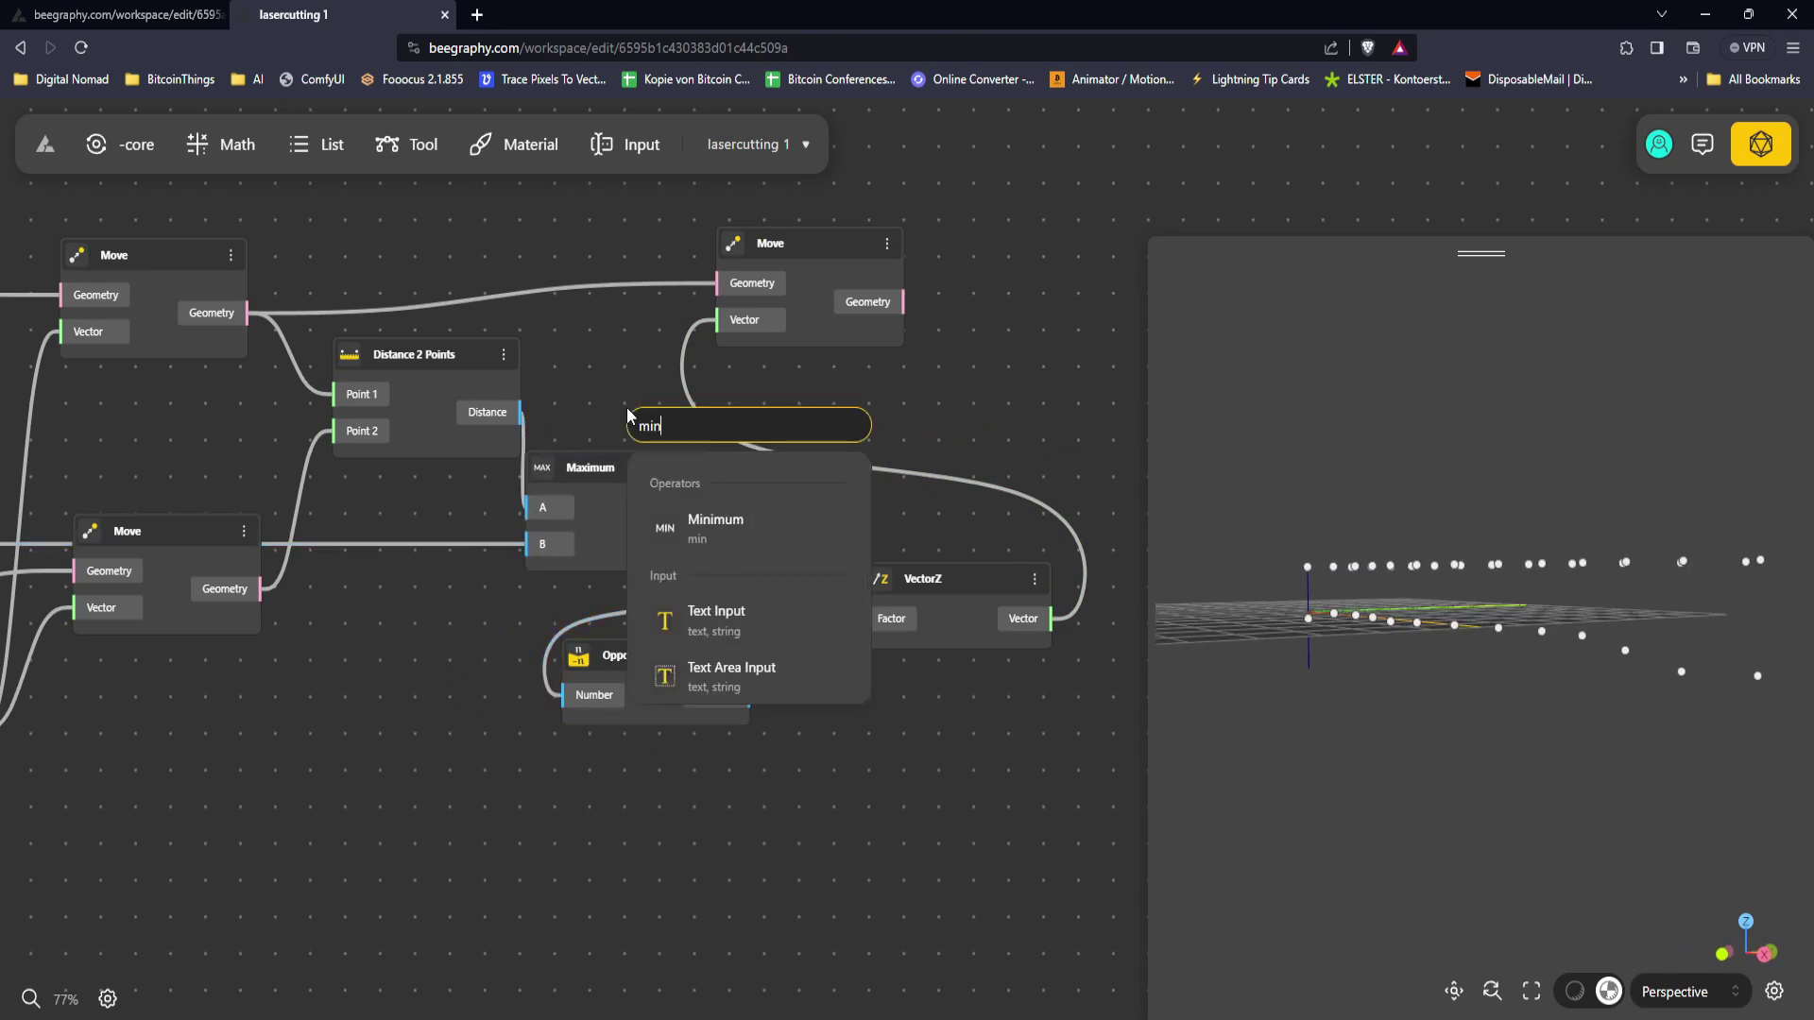
pyautogui.click(789, 548)
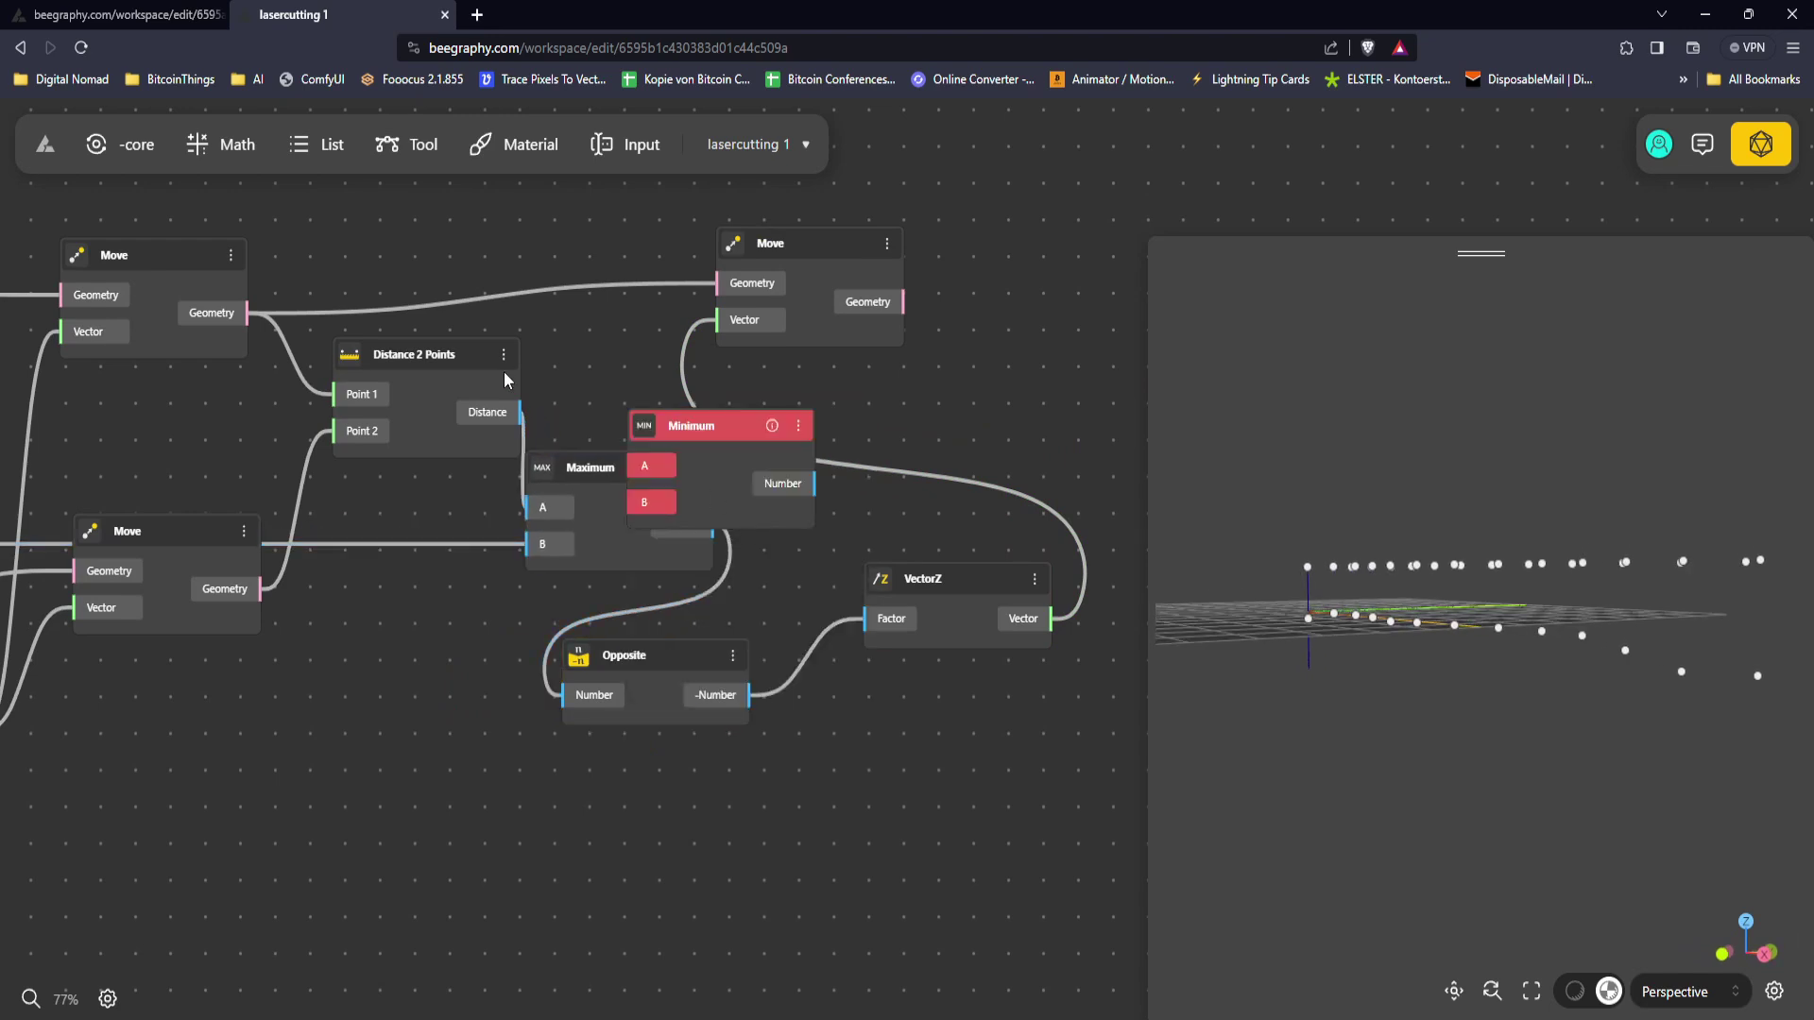
pyautogui.moveTo(582, 433); pyautogui.dragTo(646, 466)
# Step: Connect the sitting height number to the Minimum node's B input and its output to the Opposite node's Number
pyautogui.scroll(-3, 620, 515)
pyautogui.scroll(-4, 831, 587)
pyautogui.moveTo(830, 586); pyautogui.dragTo(531, 545)
pyautogui.scroll(2, 604, 575)
pyautogui.moveTo(813, 558); pyautogui.dragTo(546, 521)
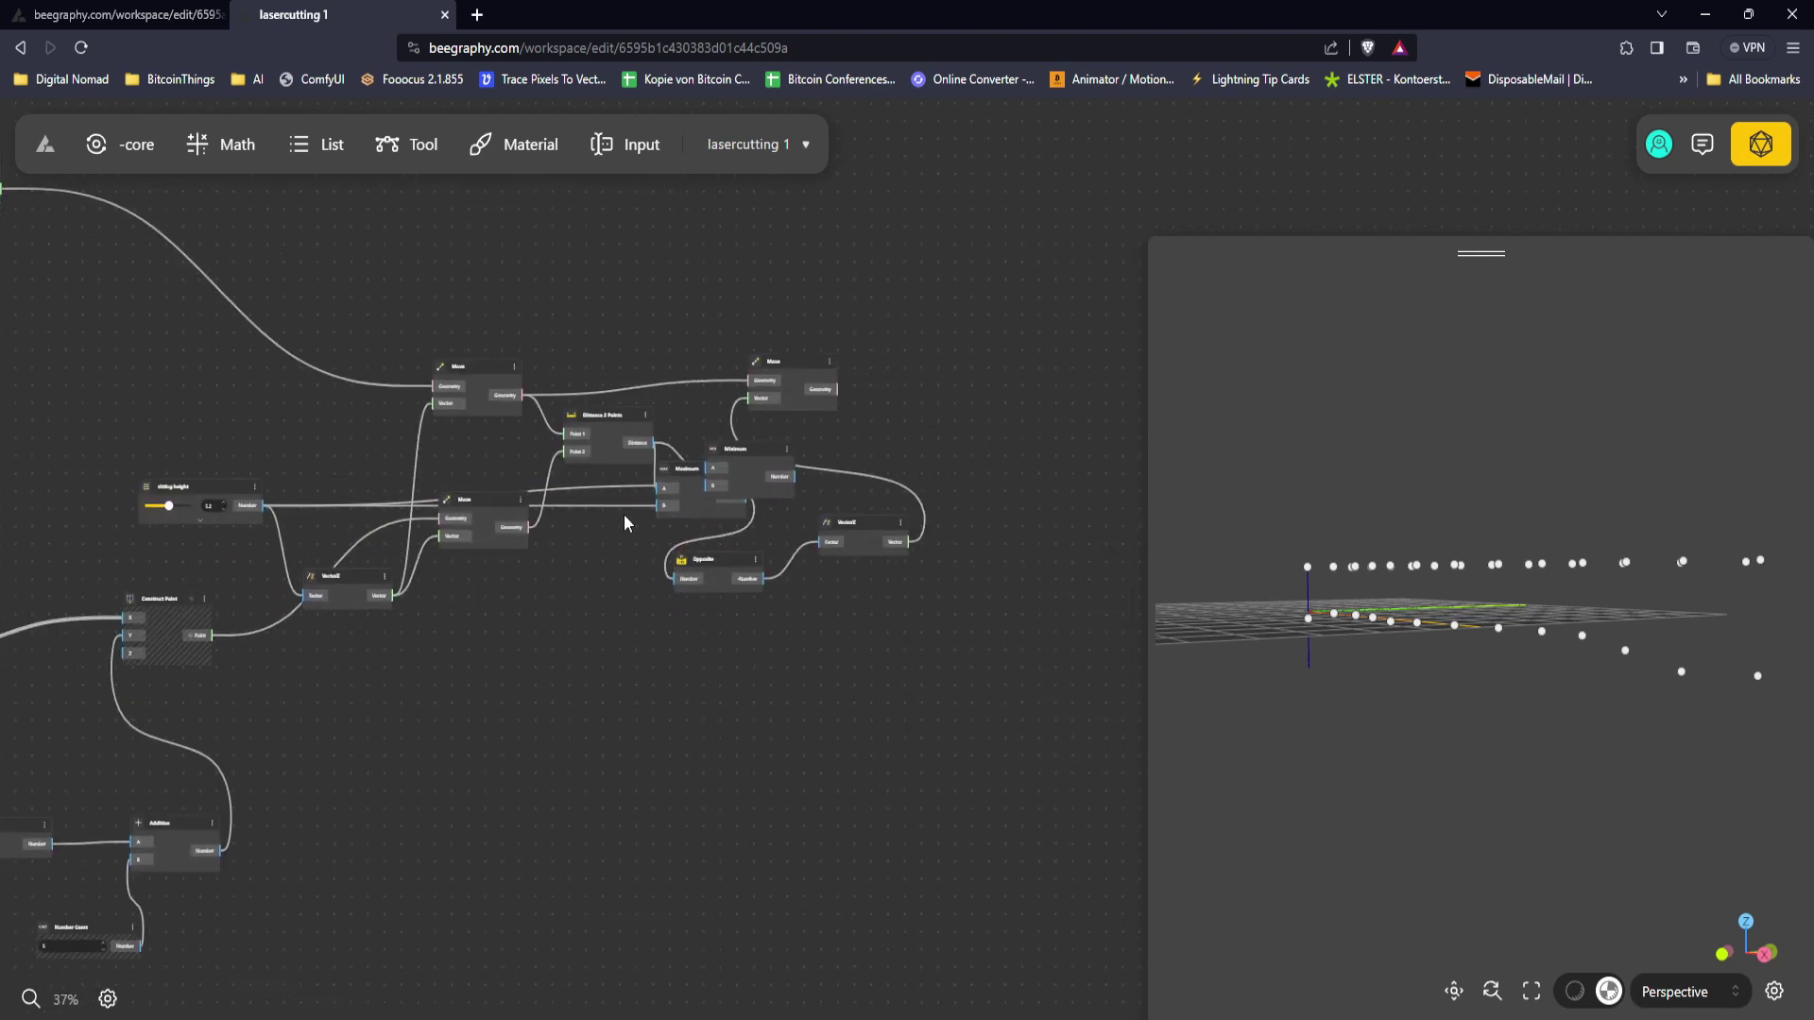
pyautogui.scroll(2, 662, 523)
pyautogui.moveTo(1455, 652); pyautogui.dragTo(1522, 621)
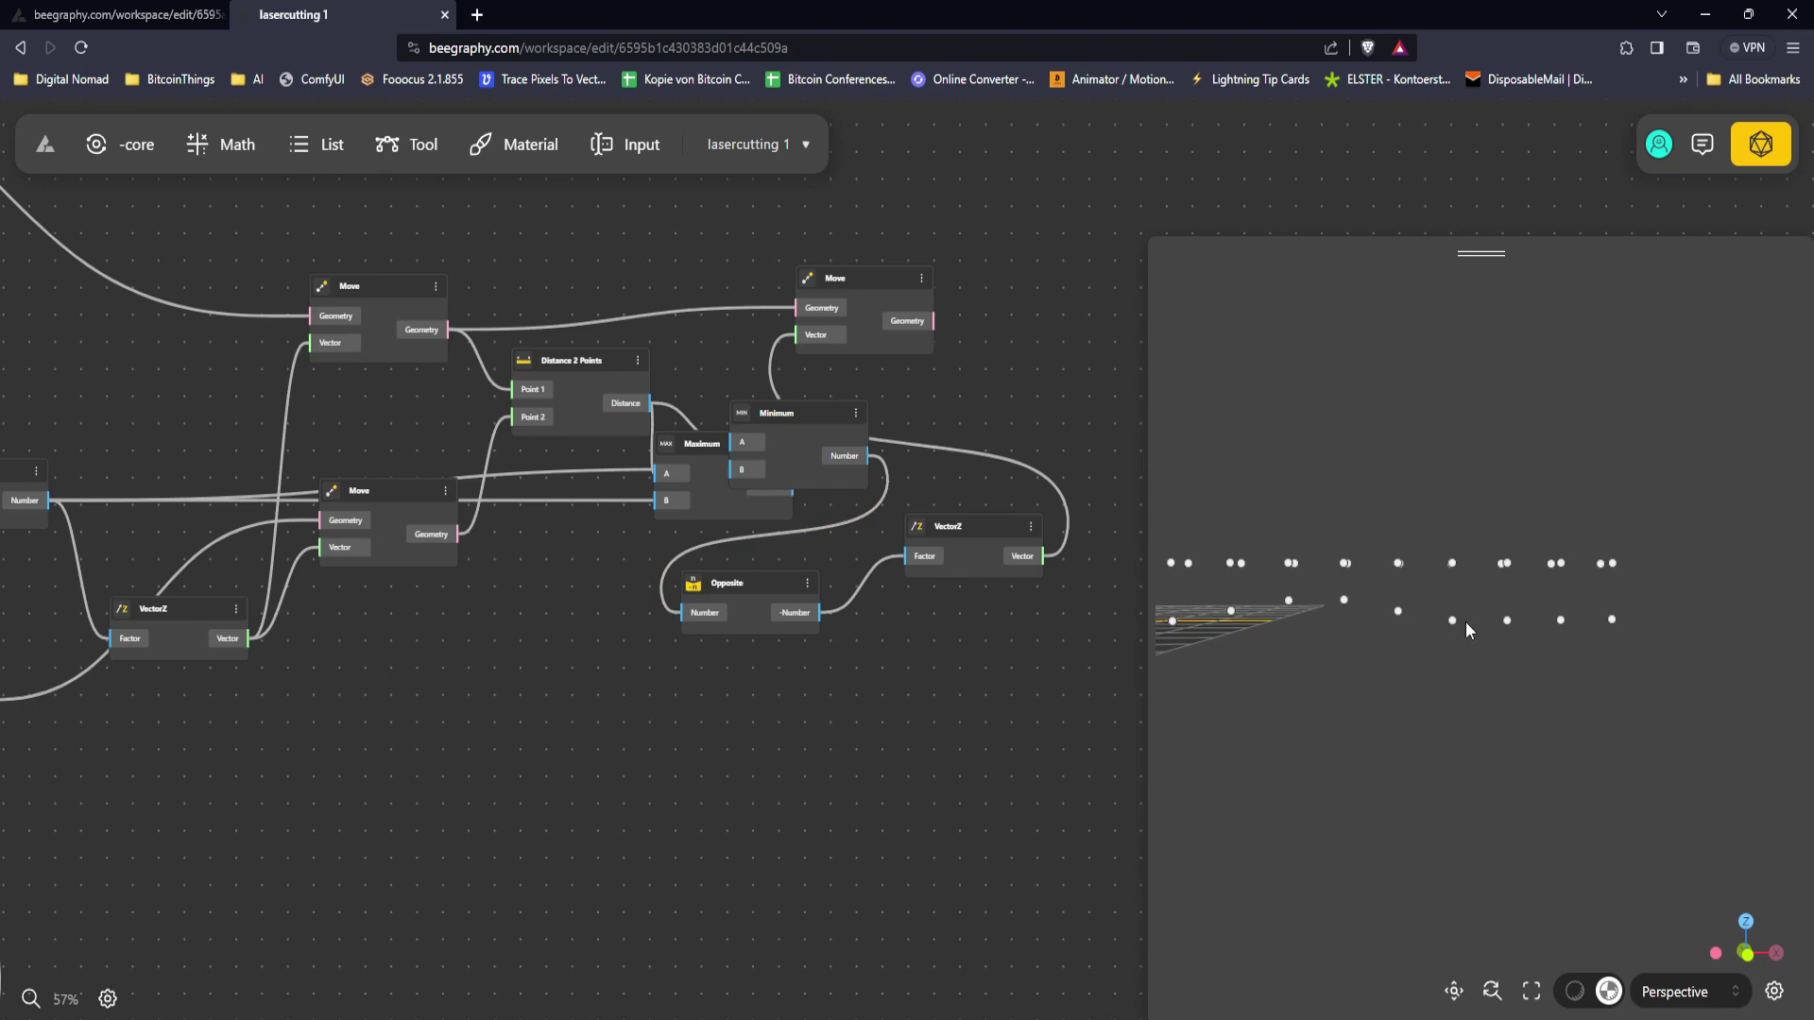
# Step: Delete the Maximum node and tidy the Minimum and second VectorZ nodes around the gap
pyautogui.moveTo(803, 433); pyautogui.dragTo(782, 527)
pyautogui.click(721, 451)
pyautogui.press('Delete')
pyautogui.moveTo(722, 510); pyautogui.dragTo(606, 491)
pyautogui.moveTo(950, 529); pyautogui.dragTo(993, 516)
pyautogui.click(844, 287)
pyautogui.moveTo(1275, 586); pyautogui.dragTo(1550, 529)
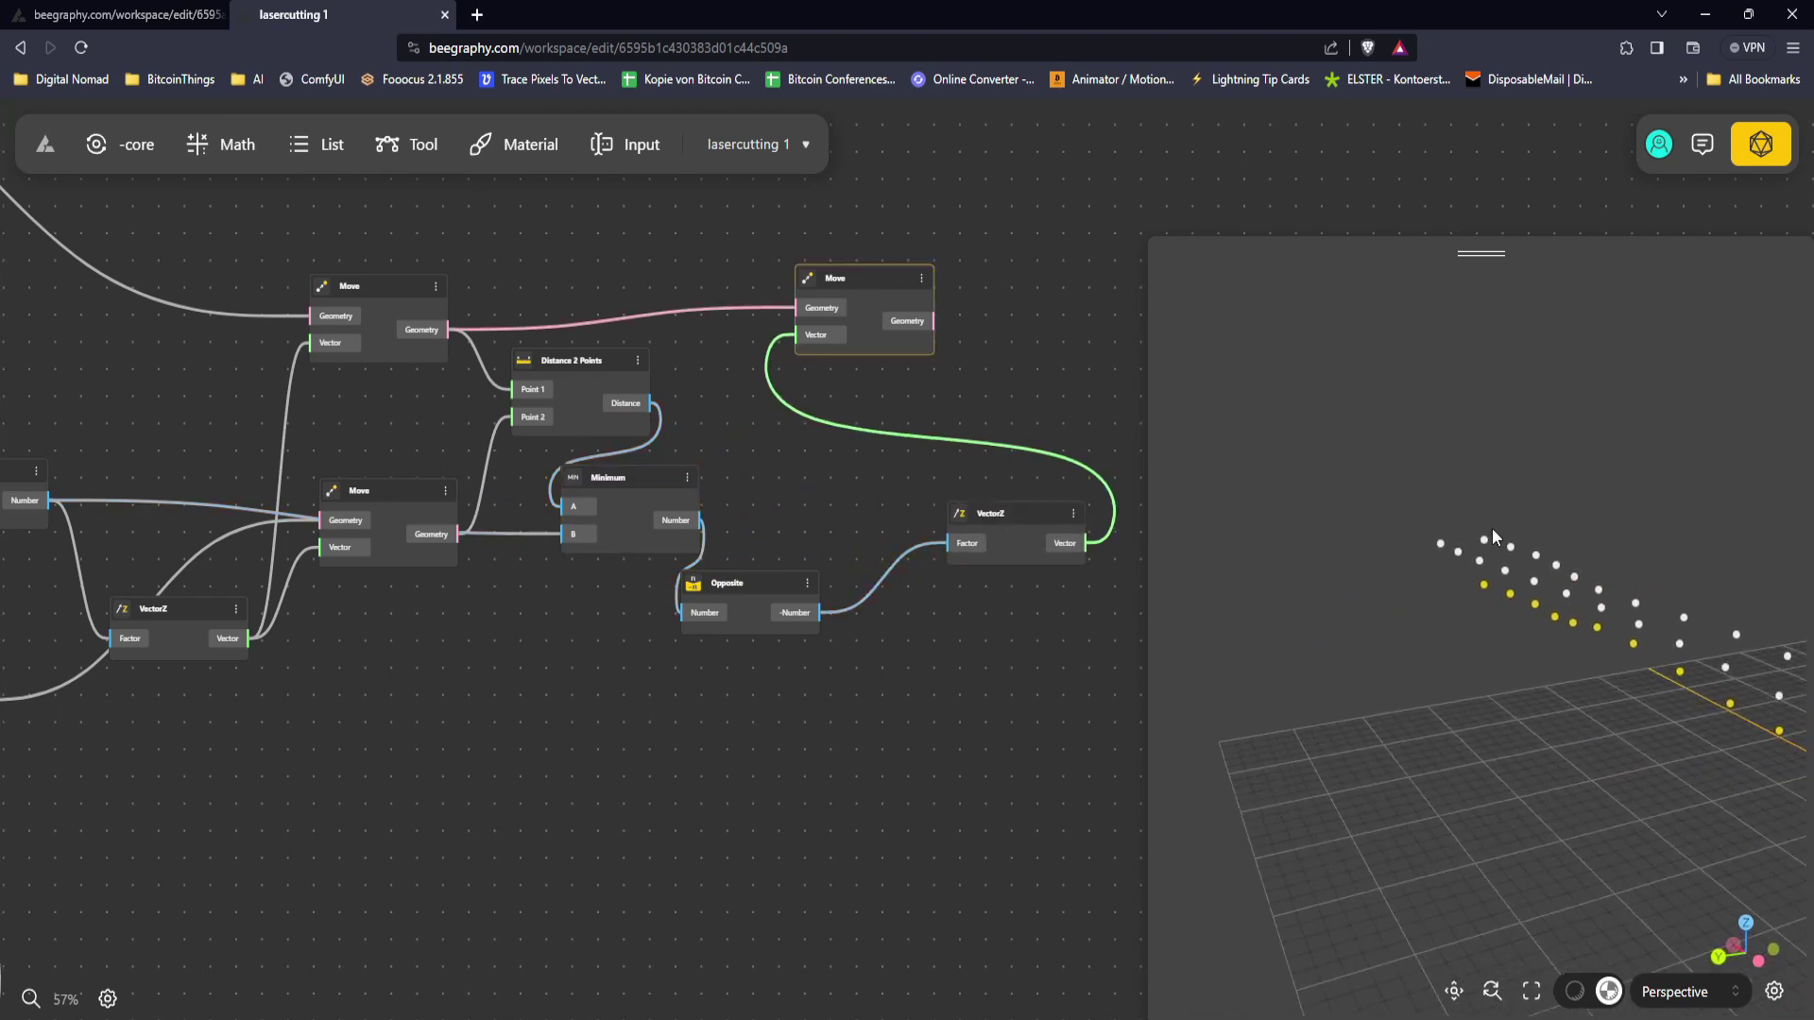
# Step: Duplicate the third Move node, feeding the copy the lower Move's geometry and the second VectorZ's vector
pyautogui.moveTo(862, 352); pyautogui.dragTo(799, 410, button='middle')
pyautogui.moveTo(796, 336); pyautogui.dragTo(882, 336)
pyautogui.moveTo(882, 336); pyautogui.dragTo(931, 412, button='middle')
pyautogui.hotkey('ctrl', 'd')
pyautogui.moveTo(949, 419); pyautogui.dragTo(1013, 286)
pyautogui.moveTo(448, 668); pyautogui.dragTo(1075, 677)
pyautogui.moveTo(992, 293); pyautogui.dragTo(1065, 859)
pyautogui.moveTo(1528, 683); pyautogui.dragTo(1364, 610)
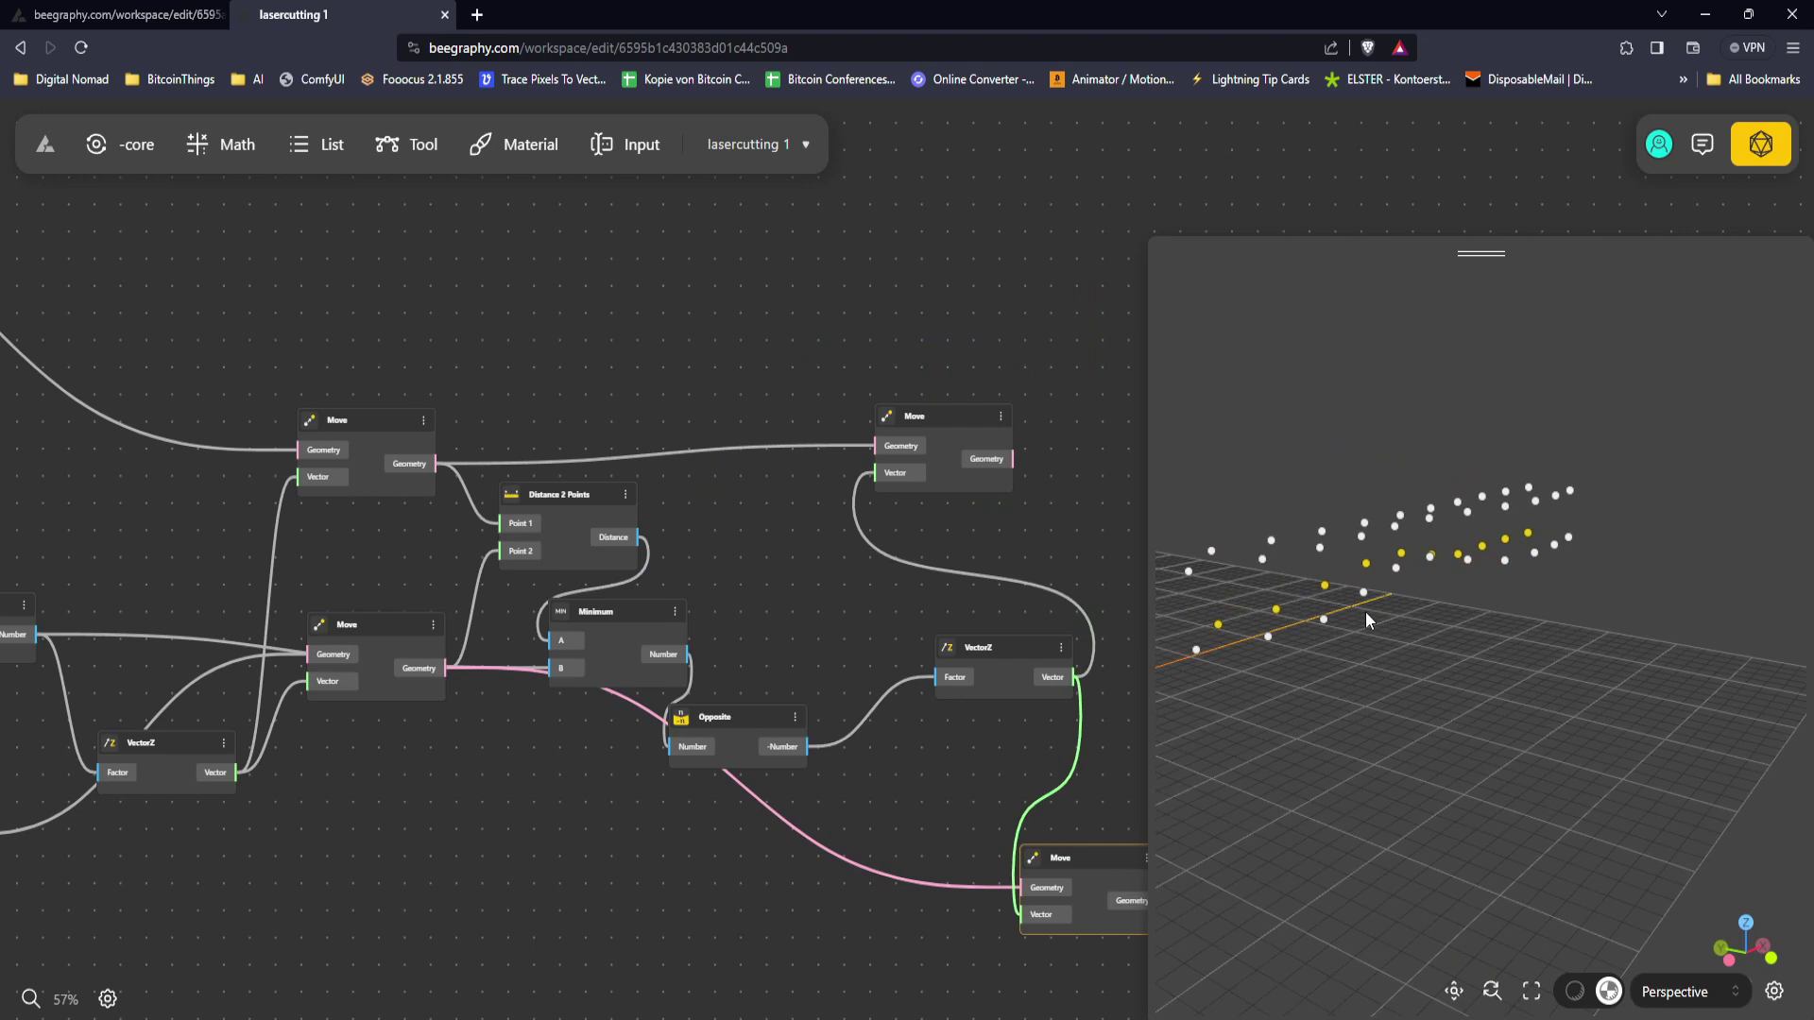
# Step: Rearrange the second VectorZ and its two Move nodes so both Moves sit beyond the vector, one above the other
pyautogui.moveTo(944, 503); pyautogui.dragTo(845, 484)
pyautogui.moveTo(842, 484); pyautogui.dragTo(790, 481, button='middle')
pyautogui.moveTo(763, 388); pyautogui.dragTo(918, 434)
pyautogui.moveTo(918, 434); pyautogui.dragTo(614, 391, button='middle')
pyautogui.moveTo(640, 792); pyautogui.dragTo(819, 710)
pyautogui.moveTo(631, 395); pyautogui.dragTo(774, 409)
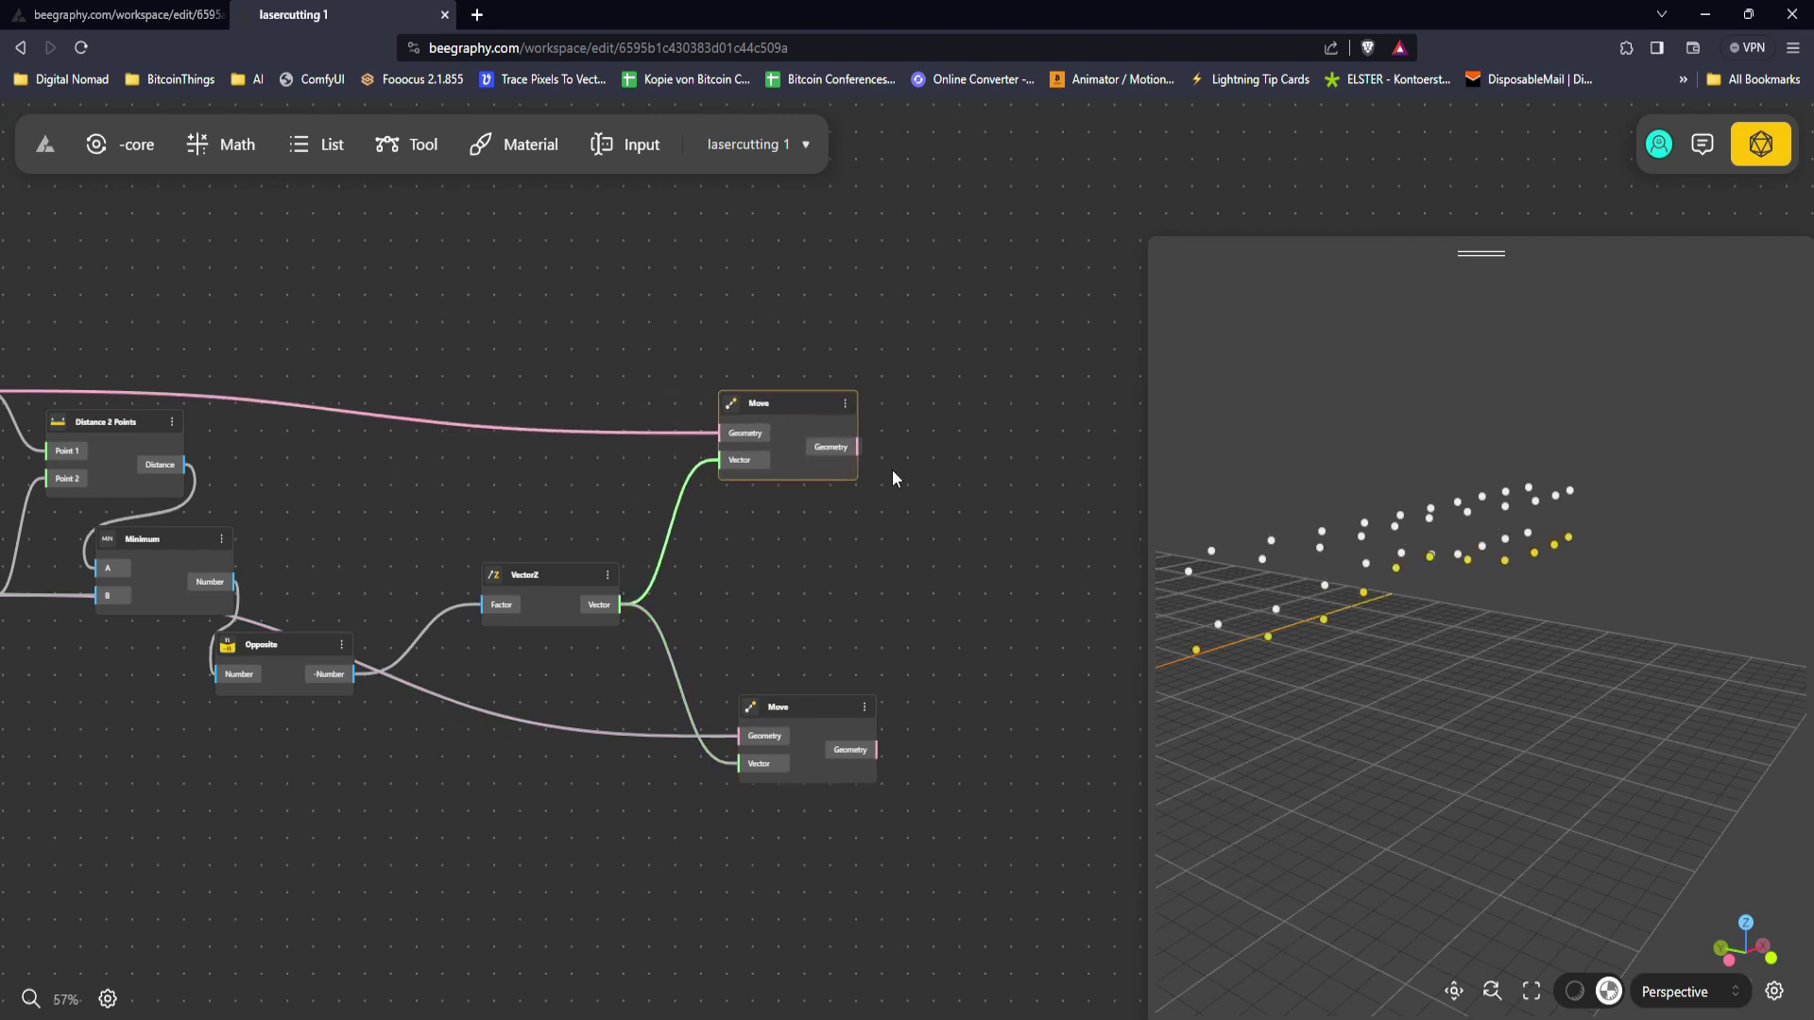
# Step: Add a Polyline node beyond the last two Move nodes
pyautogui.doubleClick(938, 559)
pyautogui.write('join')
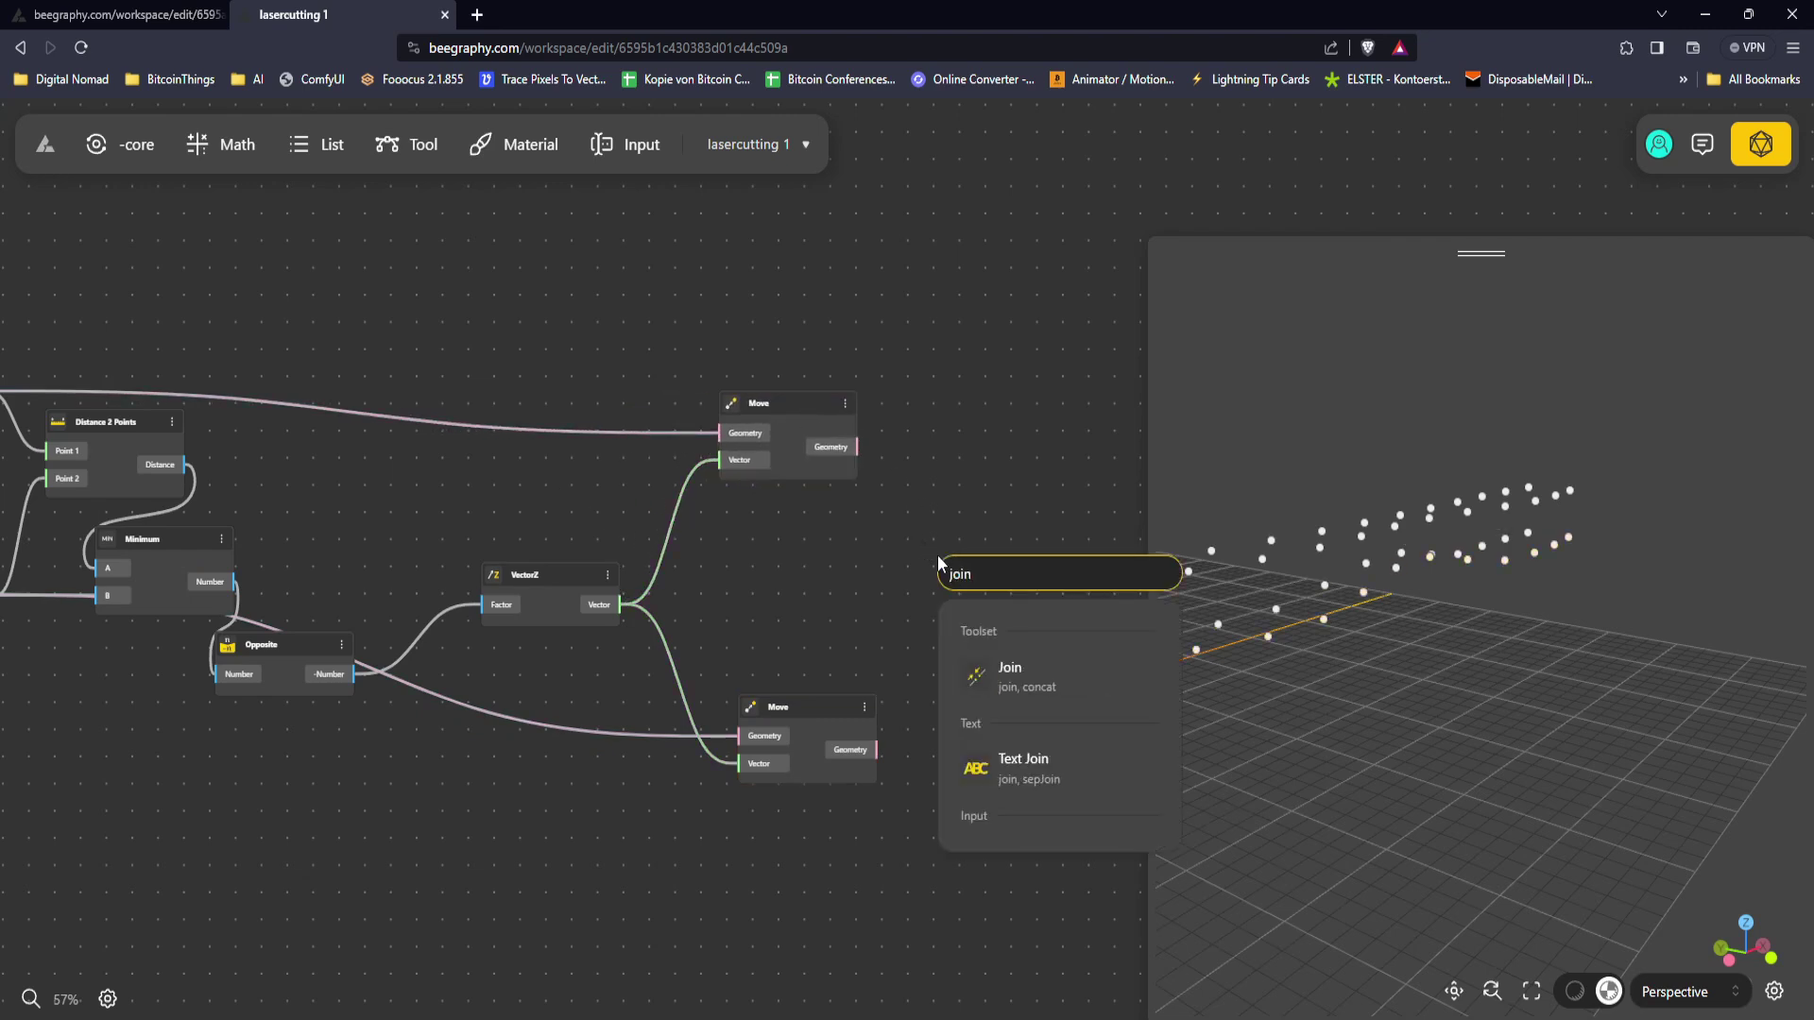
pyautogui.press('BackSpace')
pyautogui.press('BackSpace')
pyautogui.press('BackSpace')
pyautogui.press('BackSpace')
pyautogui.write('poly')
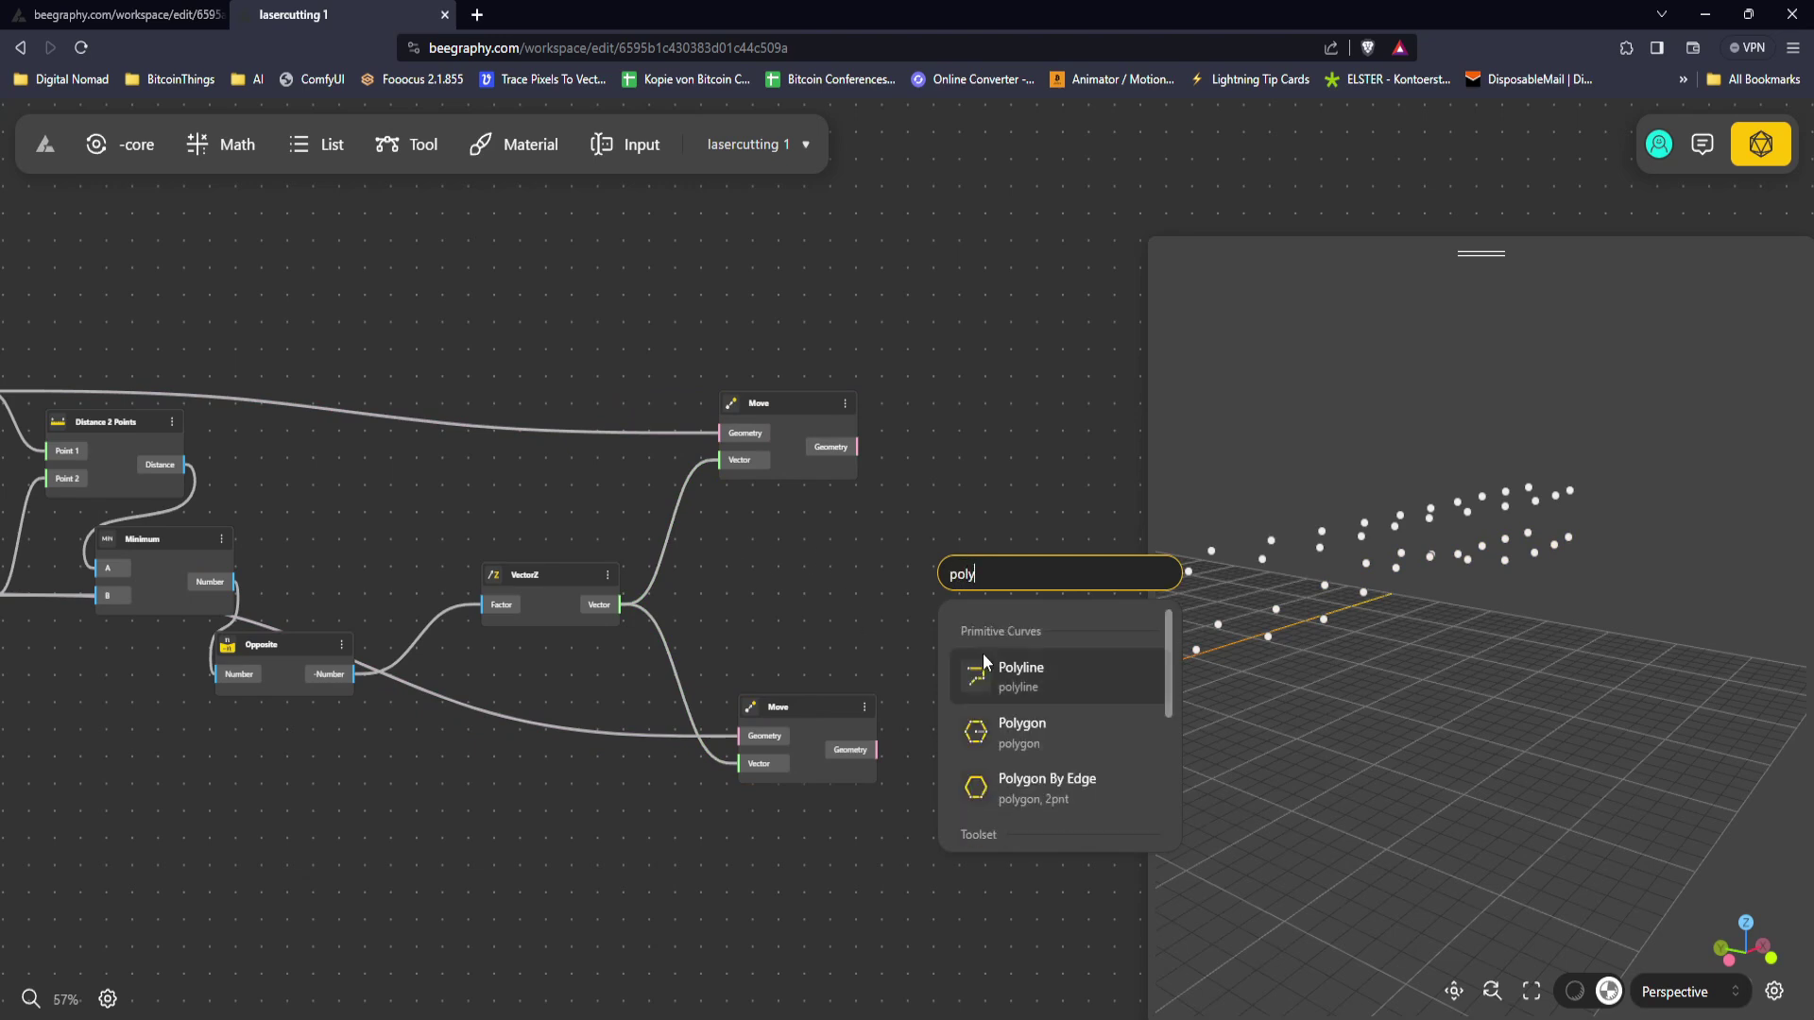
pyautogui.click(1021, 674)
pyautogui.scroll(5, 782, 555)
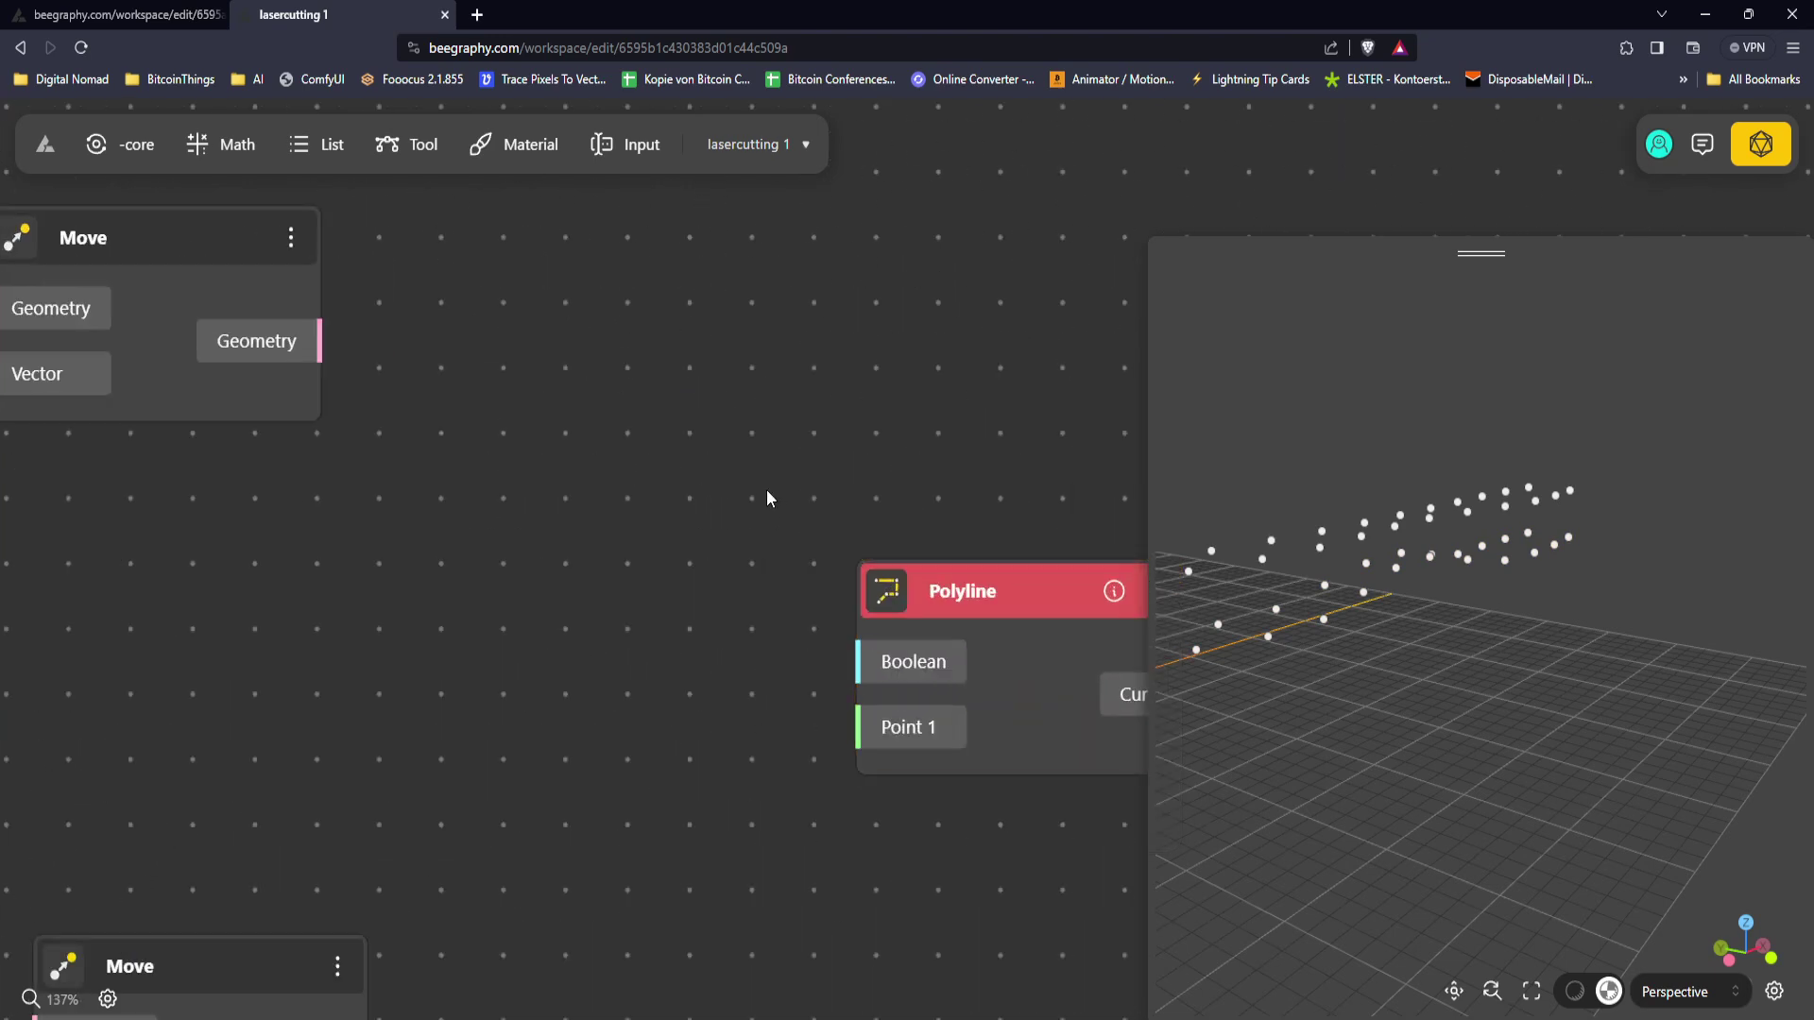
# Step: Add a Boolean node switched on and connect it to the Polyline's Boolean input
pyautogui.doubleClick(668, 408)
pyautogui.write('boo')
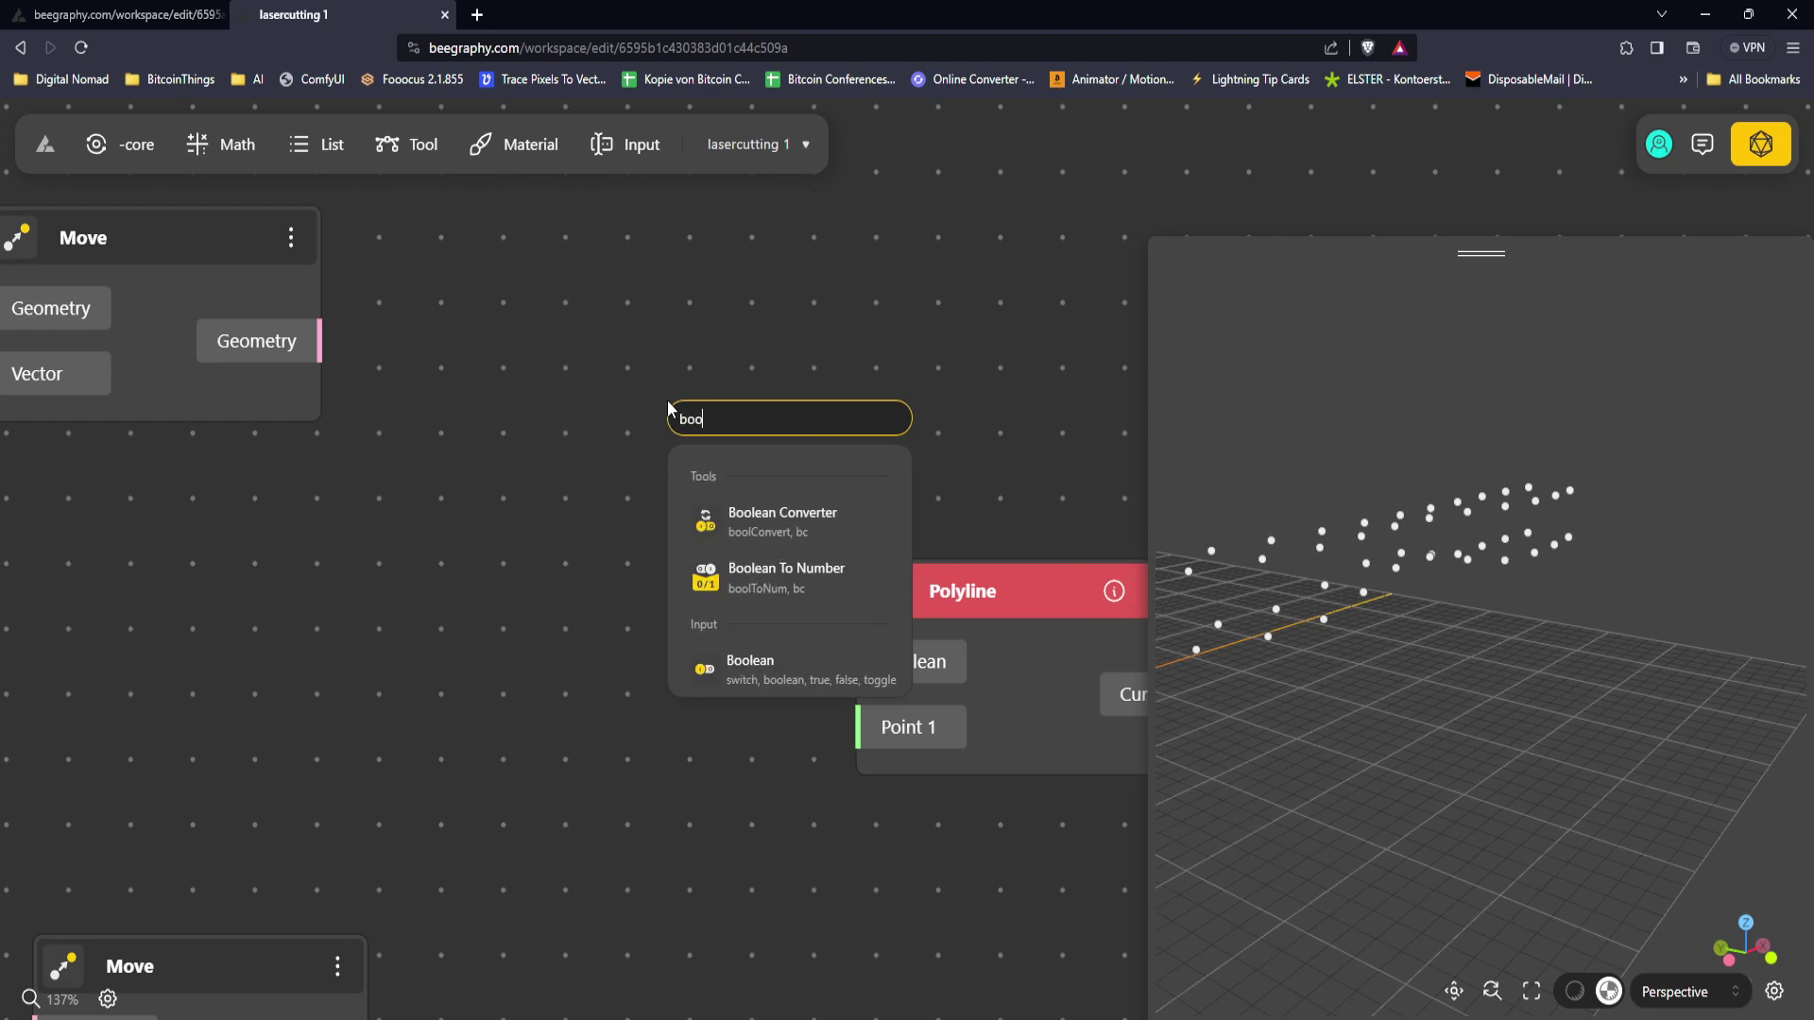
pyautogui.click(709, 662)
pyautogui.moveTo(893, 553); pyautogui.dragTo(860, 662)
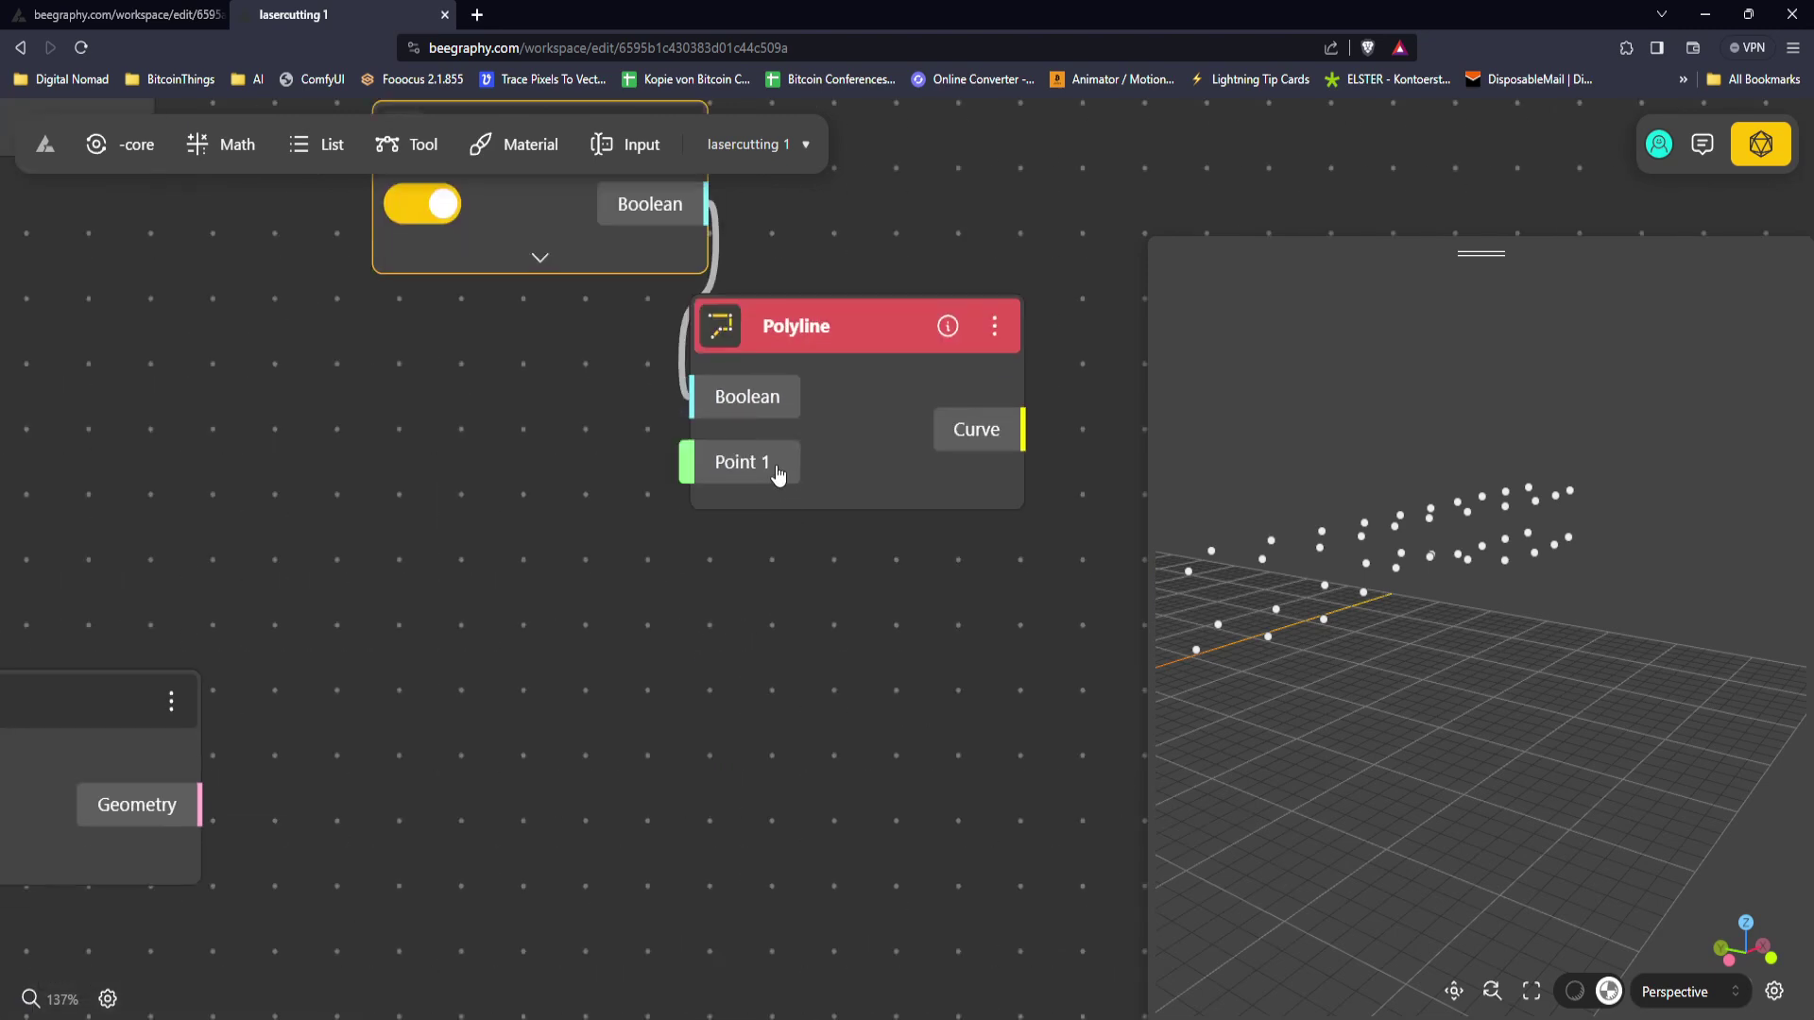
# Step: Add three ports to the Polyline node so that it has inputs Point 1 to Point 4
pyautogui.click(778, 472)
pyautogui.click(770, 519)
pyautogui.click(782, 538)
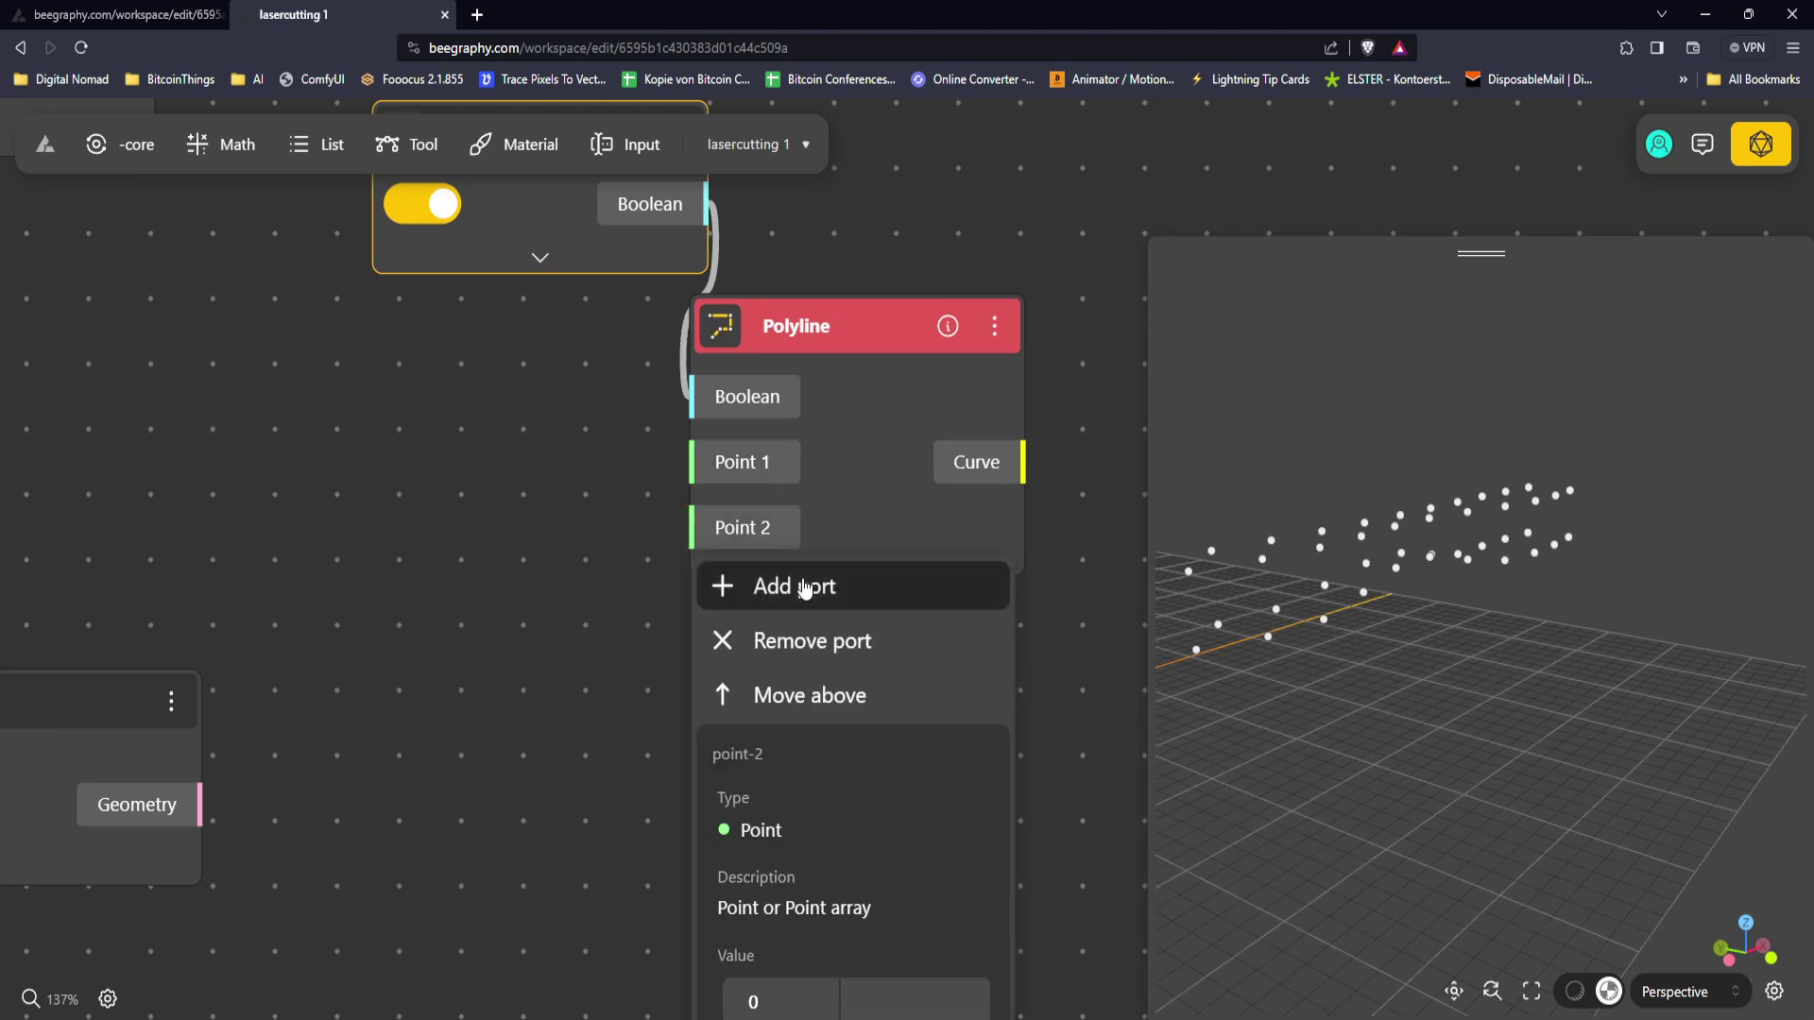
pyautogui.click(805, 587)
pyautogui.click(753, 597)
pyautogui.click(755, 645)
pyautogui.scroll(-3, 654, 603)
pyautogui.scroll(-2, 701, 579)
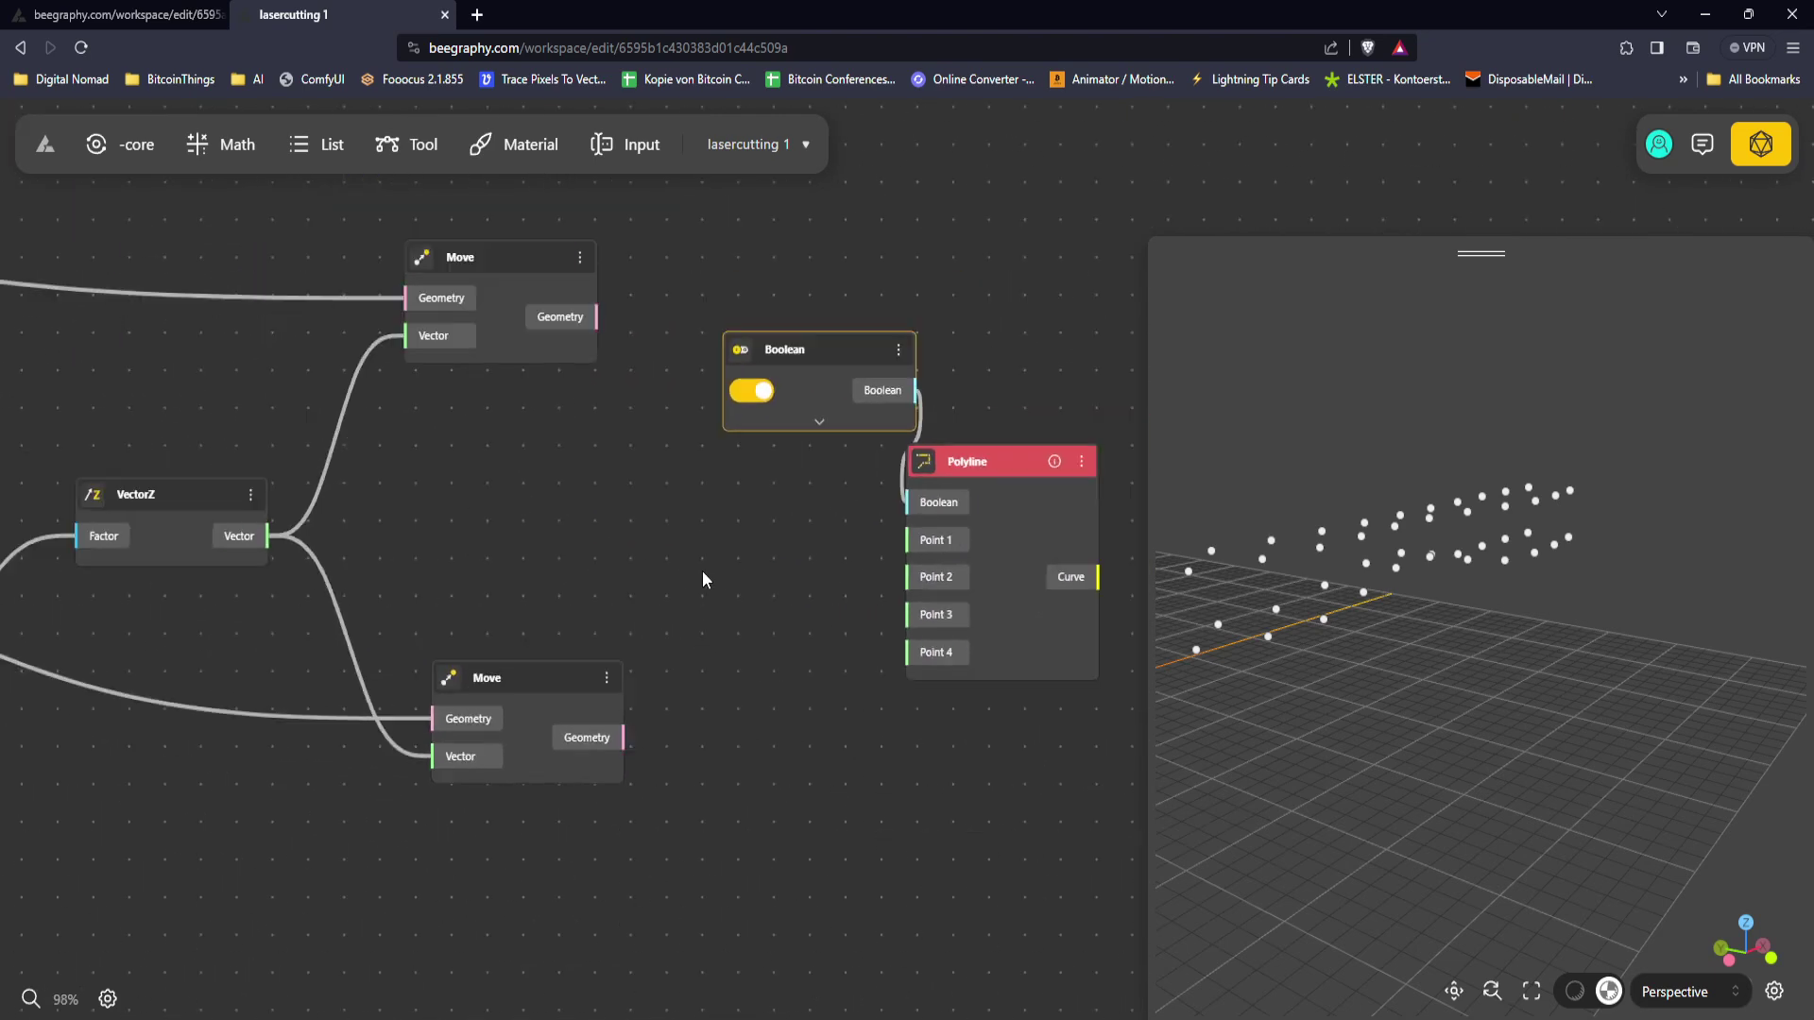
pyautogui.moveTo(962, 459); pyautogui.dragTo(1038, 405)
# Step: Connect the first upper Move's geometry directly to the Polyline's Point 1 and check the curve in the 3D view
pyautogui.scroll(-2, 756, 416)
pyautogui.moveTo(513, 400); pyautogui.dragTo(736, 468)
pyautogui.scroll(-4, 737, 467)
pyautogui.scroll(4, 454, 425)
pyautogui.click(441, 452)
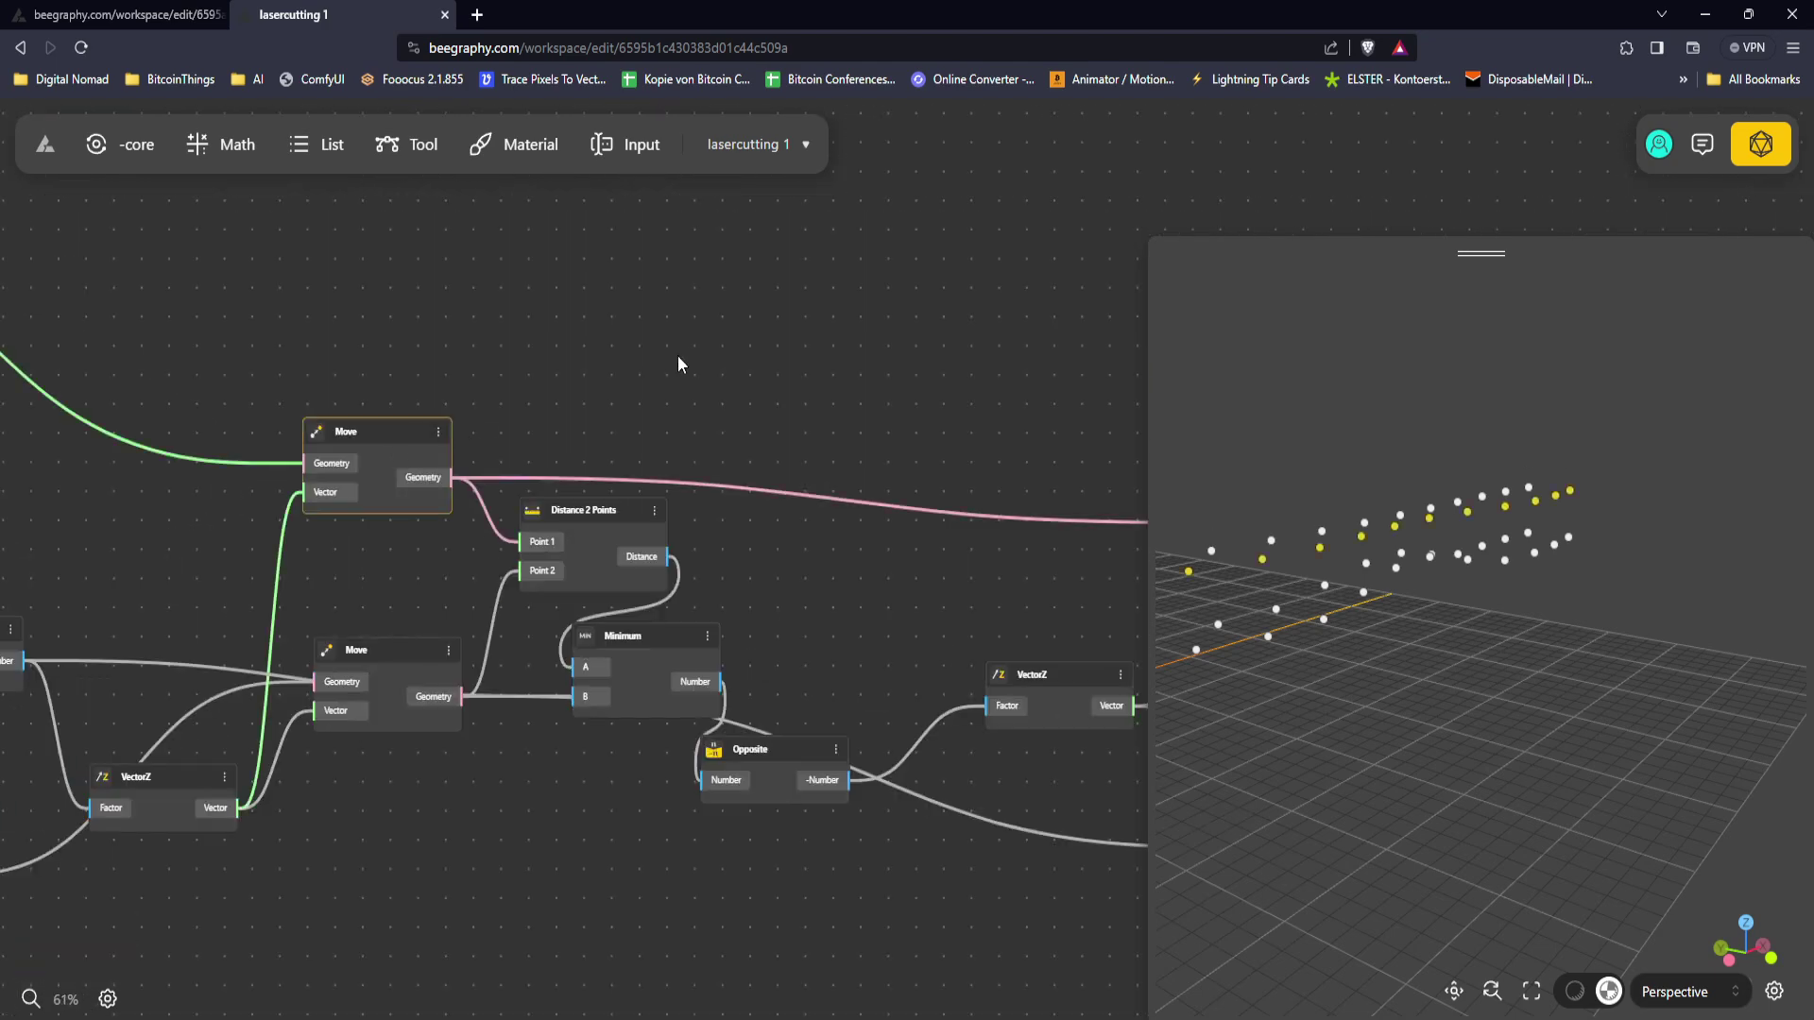
pyautogui.moveTo(681, 364); pyautogui.dragTo(580, 363)
pyautogui.scroll(-5, 357, 480)
pyautogui.scroll(3, 796, 535)
pyautogui.moveTo(356, 478); pyautogui.dragTo(759, 579)
pyautogui.moveTo(390, 532); pyautogui.dragTo(586, 489)
pyautogui.scroll(3, 913, 559)
pyautogui.moveTo(1341, 525); pyautogui.dragTo(1438, 612)
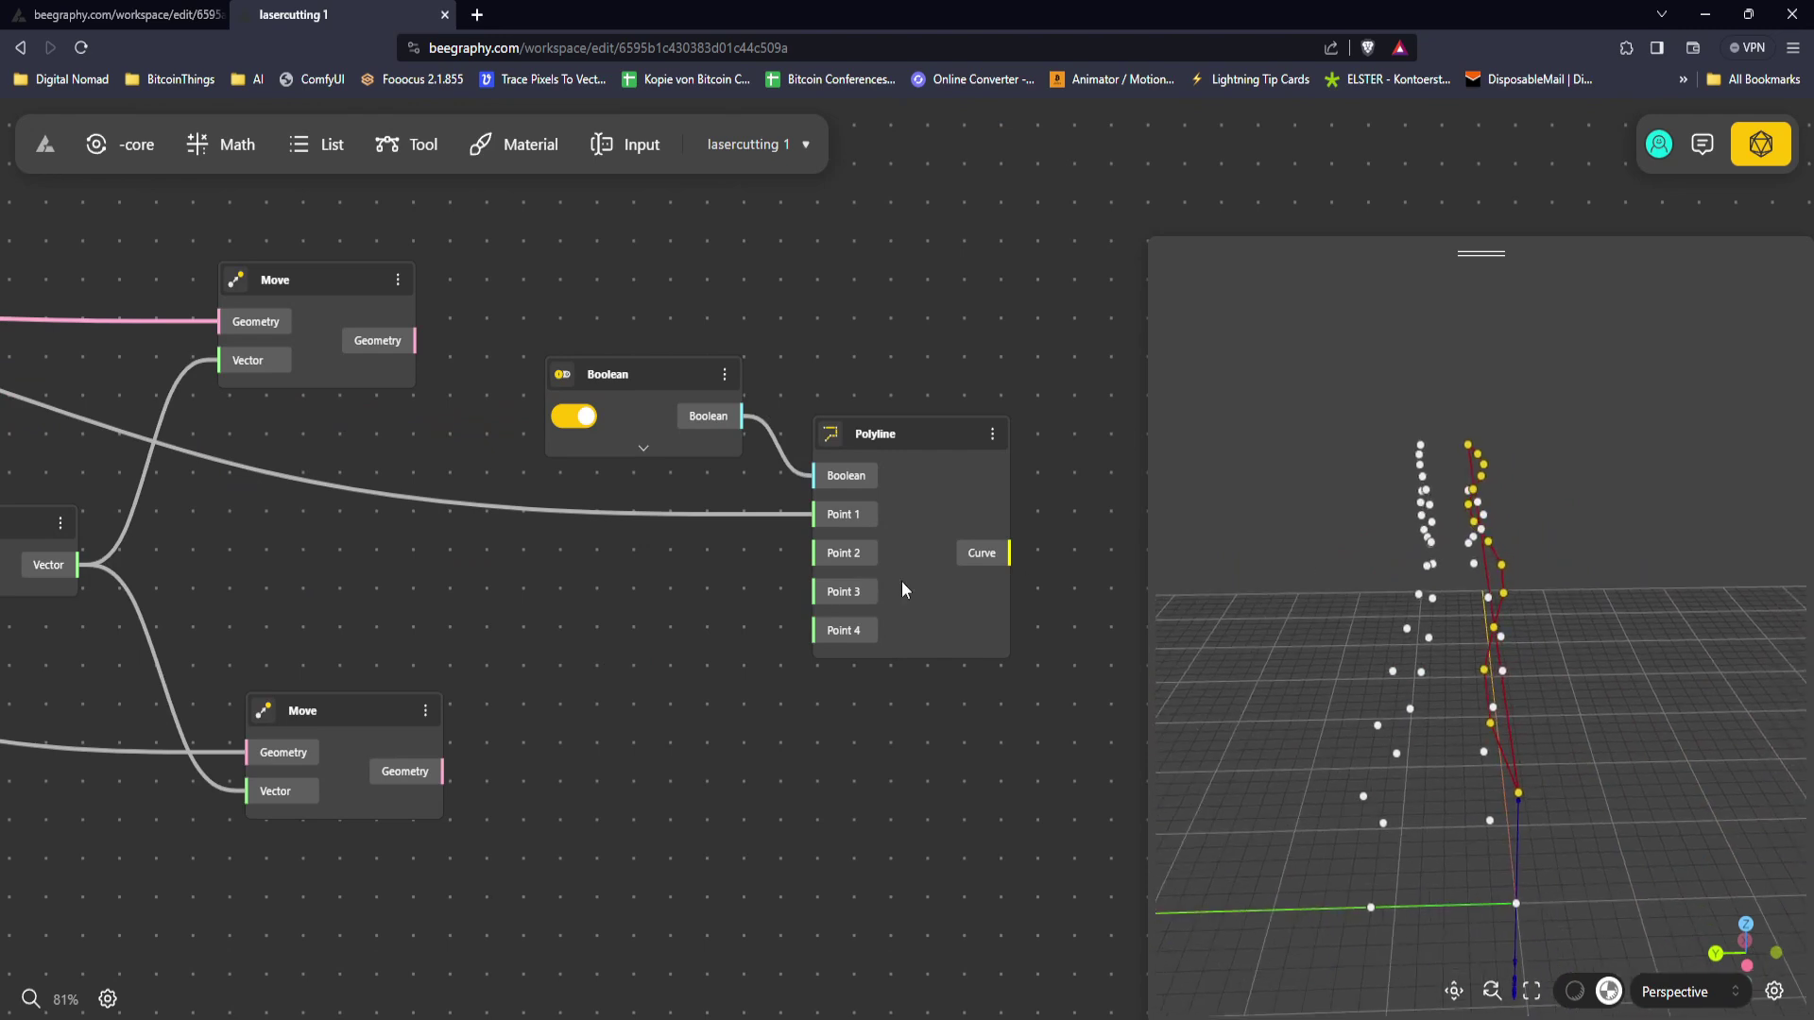
# Step: Insert a Graft Tree node between the first upper Move's output and the Polyline's Point 1
pyautogui.doubleClick(611, 588)
pyautogui.write('graft')
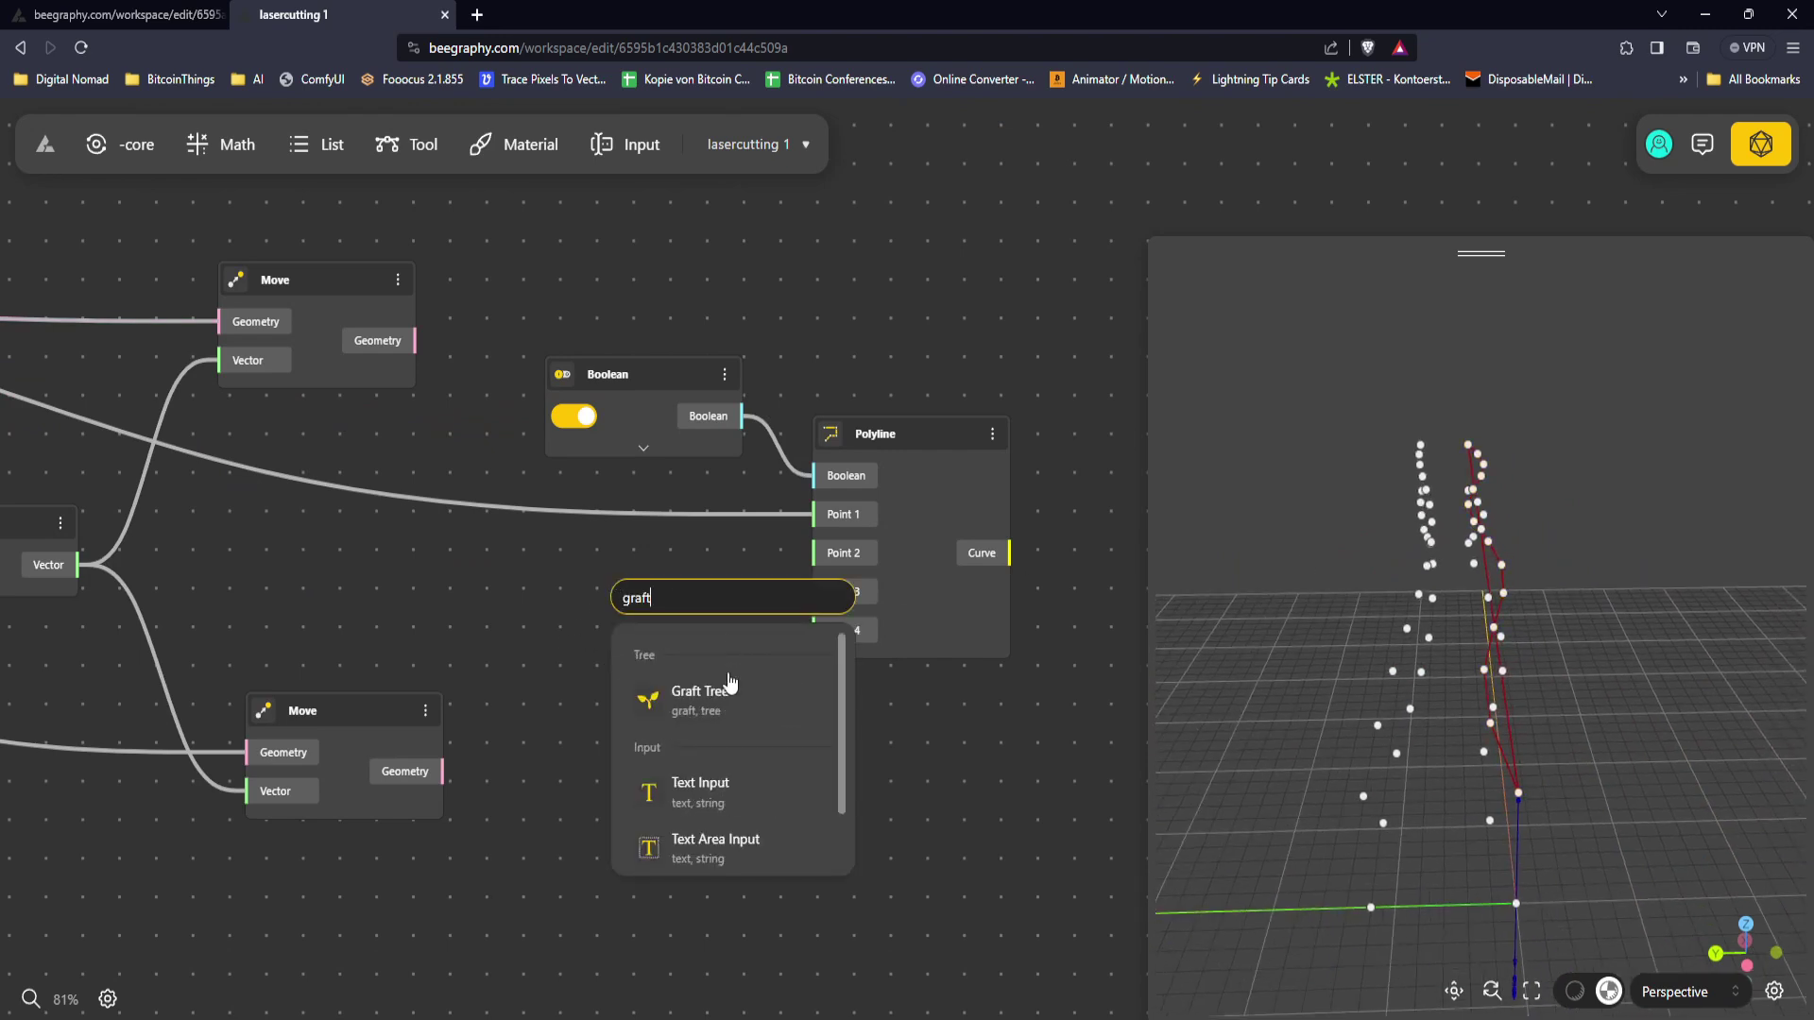
pyautogui.press('Return')
pyautogui.scroll(-4, 198, 366)
pyautogui.moveTo(151, 378); pyautogui.dragTo(835, 518)
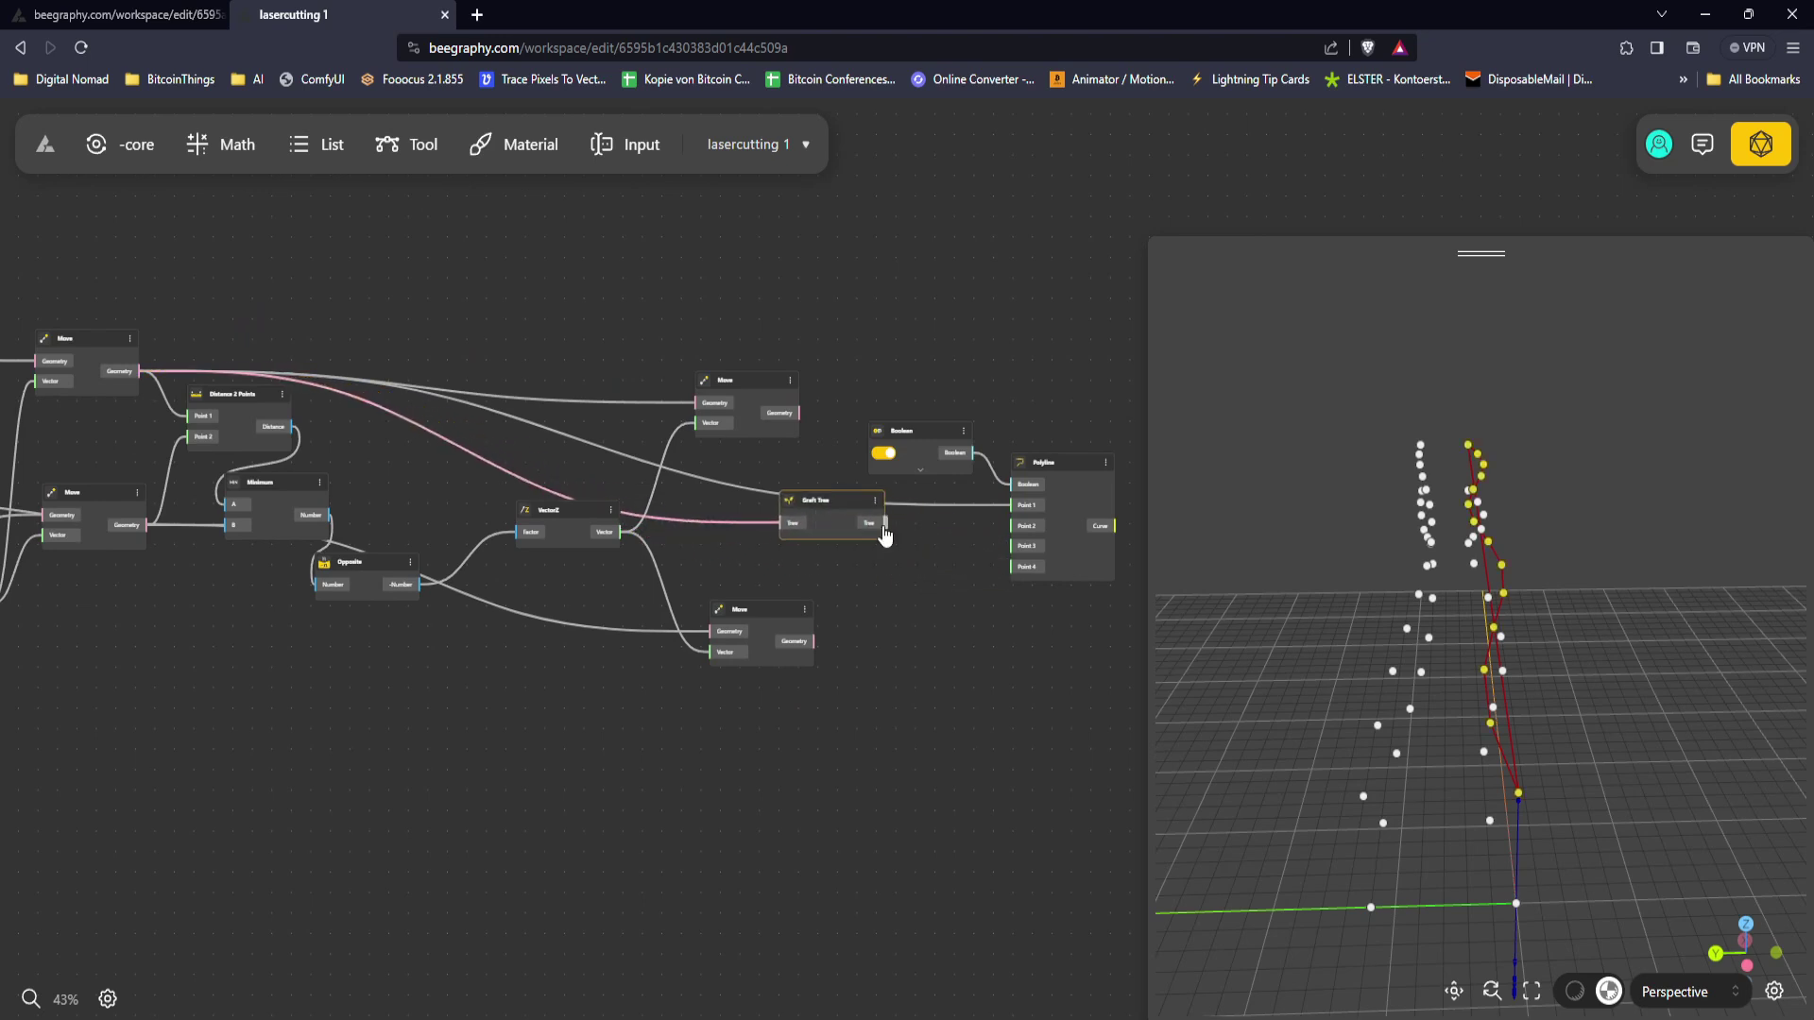
pyautogui.moveTo(1026, 516); pyautogui.dragTo(1026, 516)
# Step: Examine the polyline in the 3D view and the branches of the Graft Tree's output data
pyautogui.click(1063, 485)
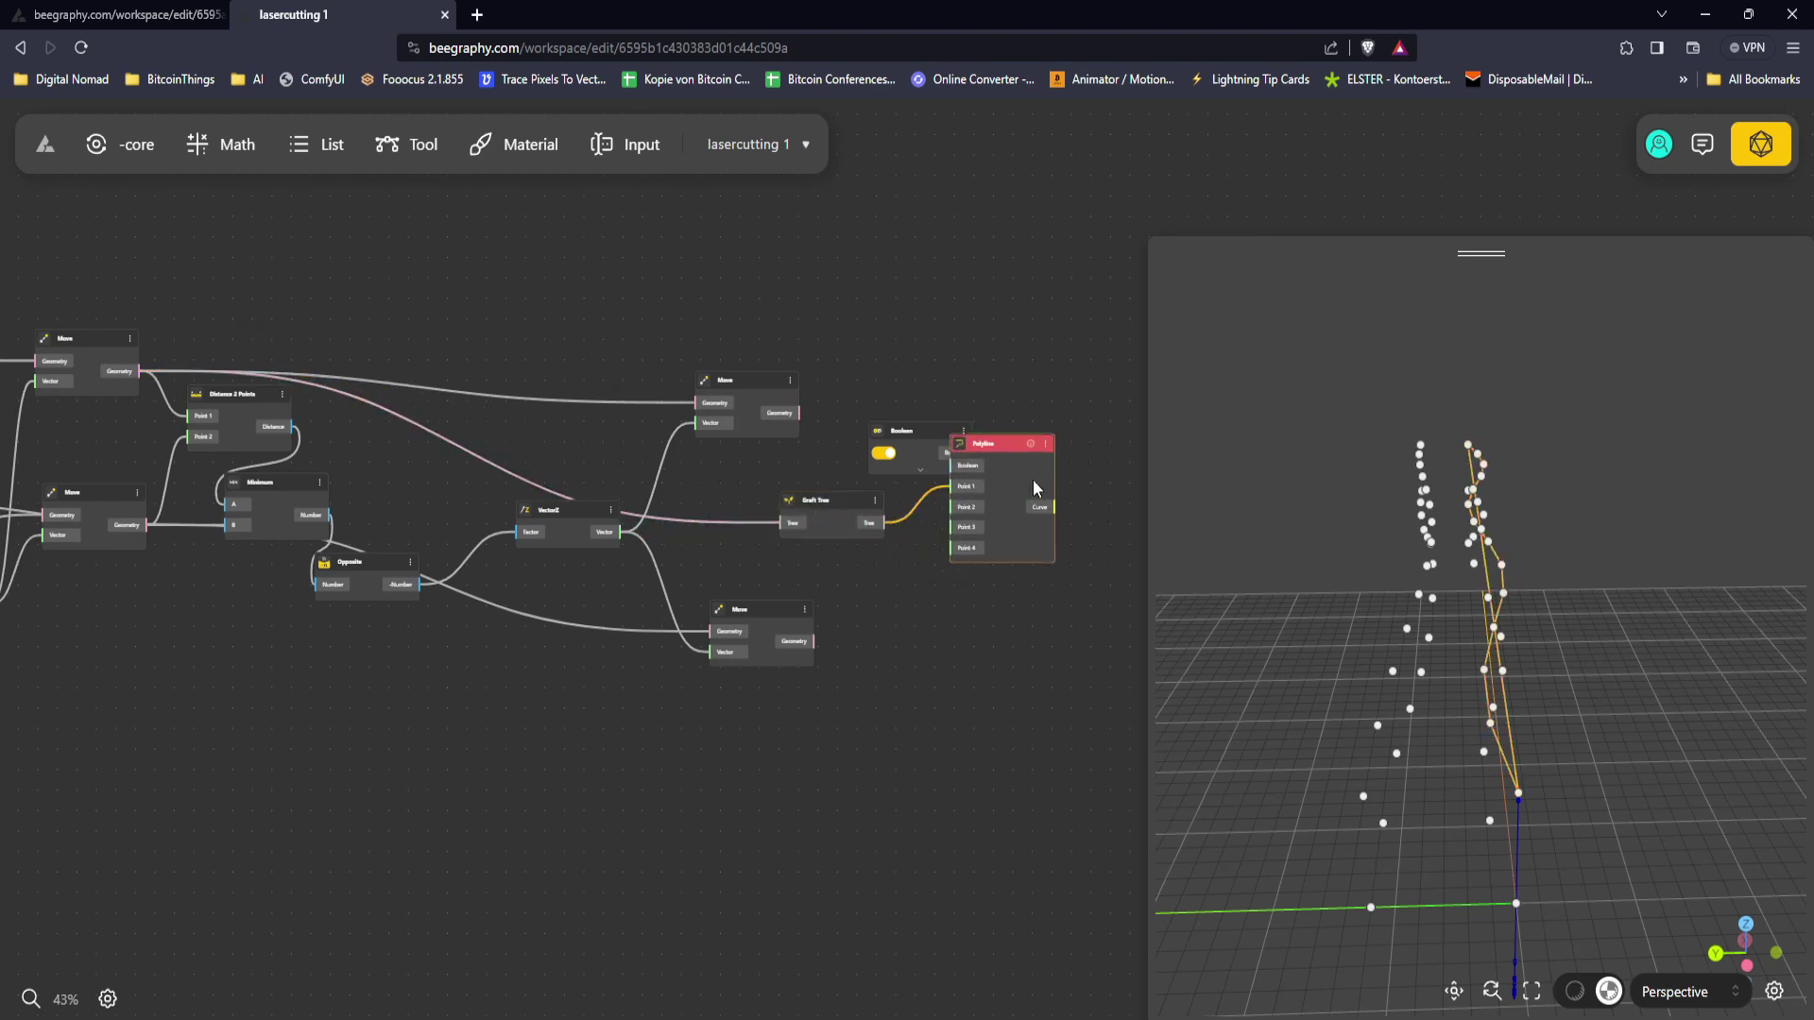
pyautogui.scroll(6, 1044, 499)
pyautogui.moveTo(918, 425); pyautogui.dragTo(934, 409)
pyautogui.moveTo(1341, 529); pyautogui.dragTo(1379, 535)
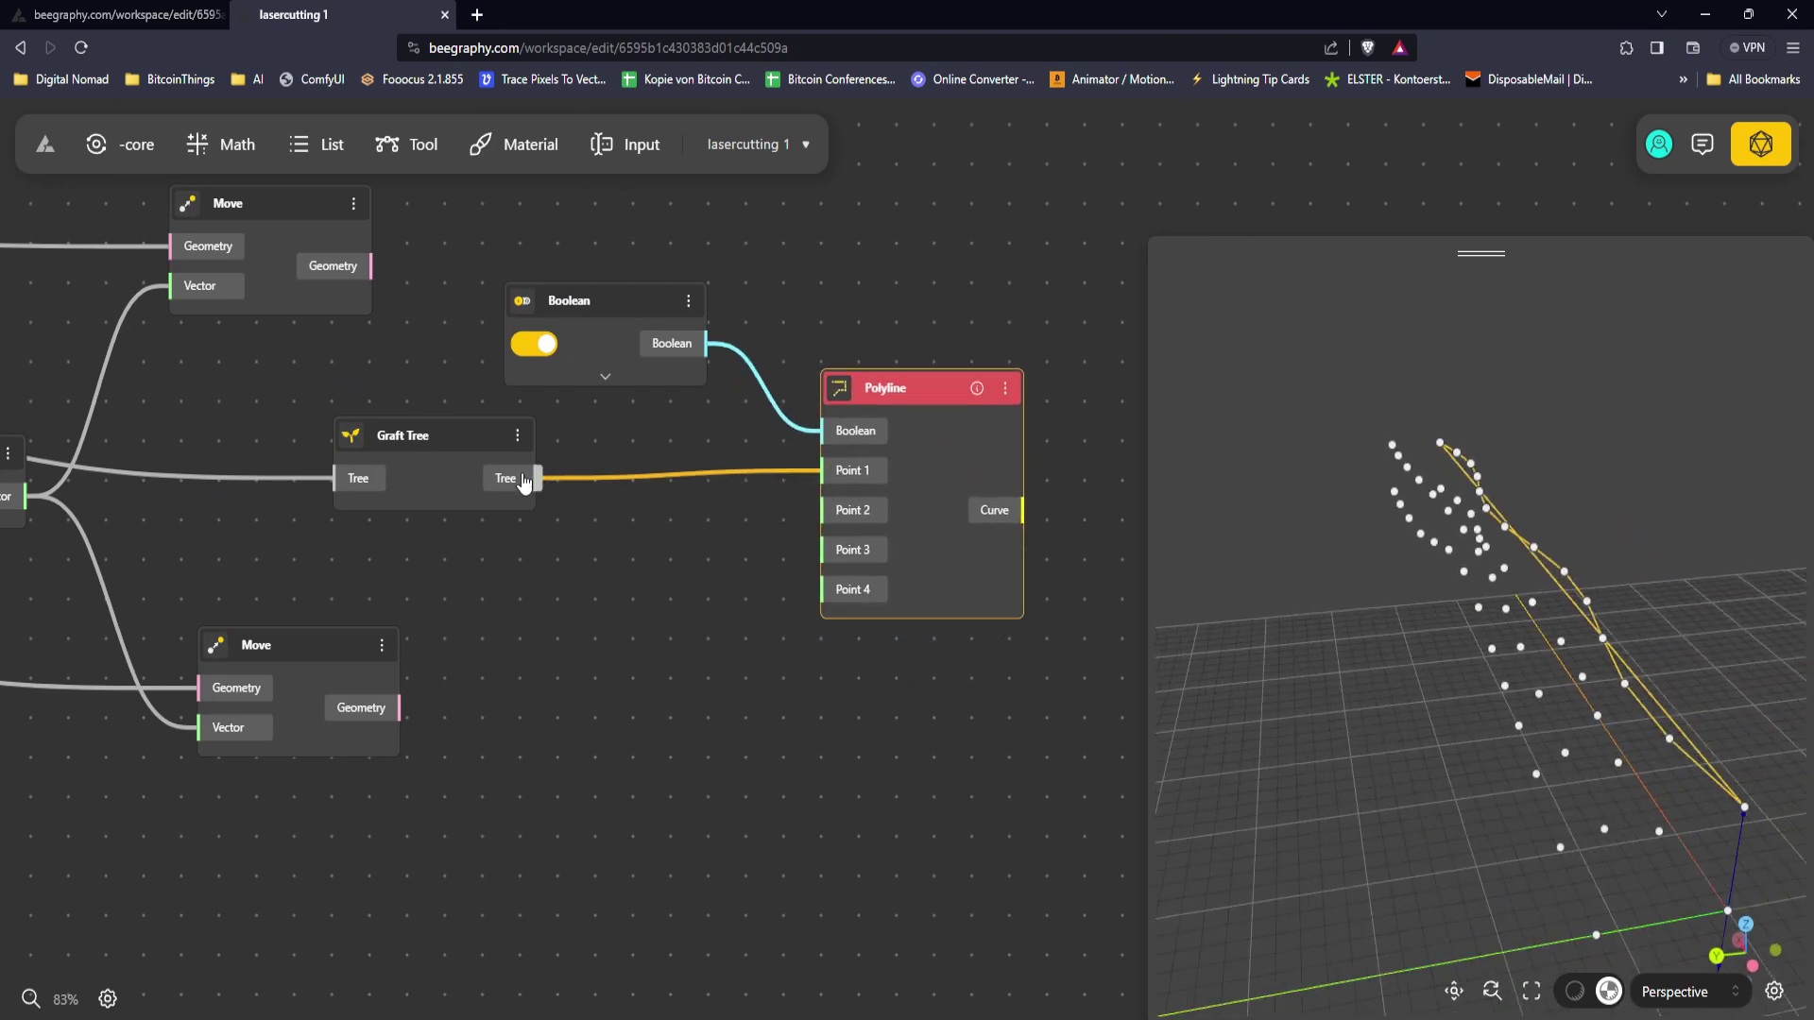
pyautogui.moveTo(524, 483)
pyautogui.click(525, 701)
pyautogui.click(536, 733)
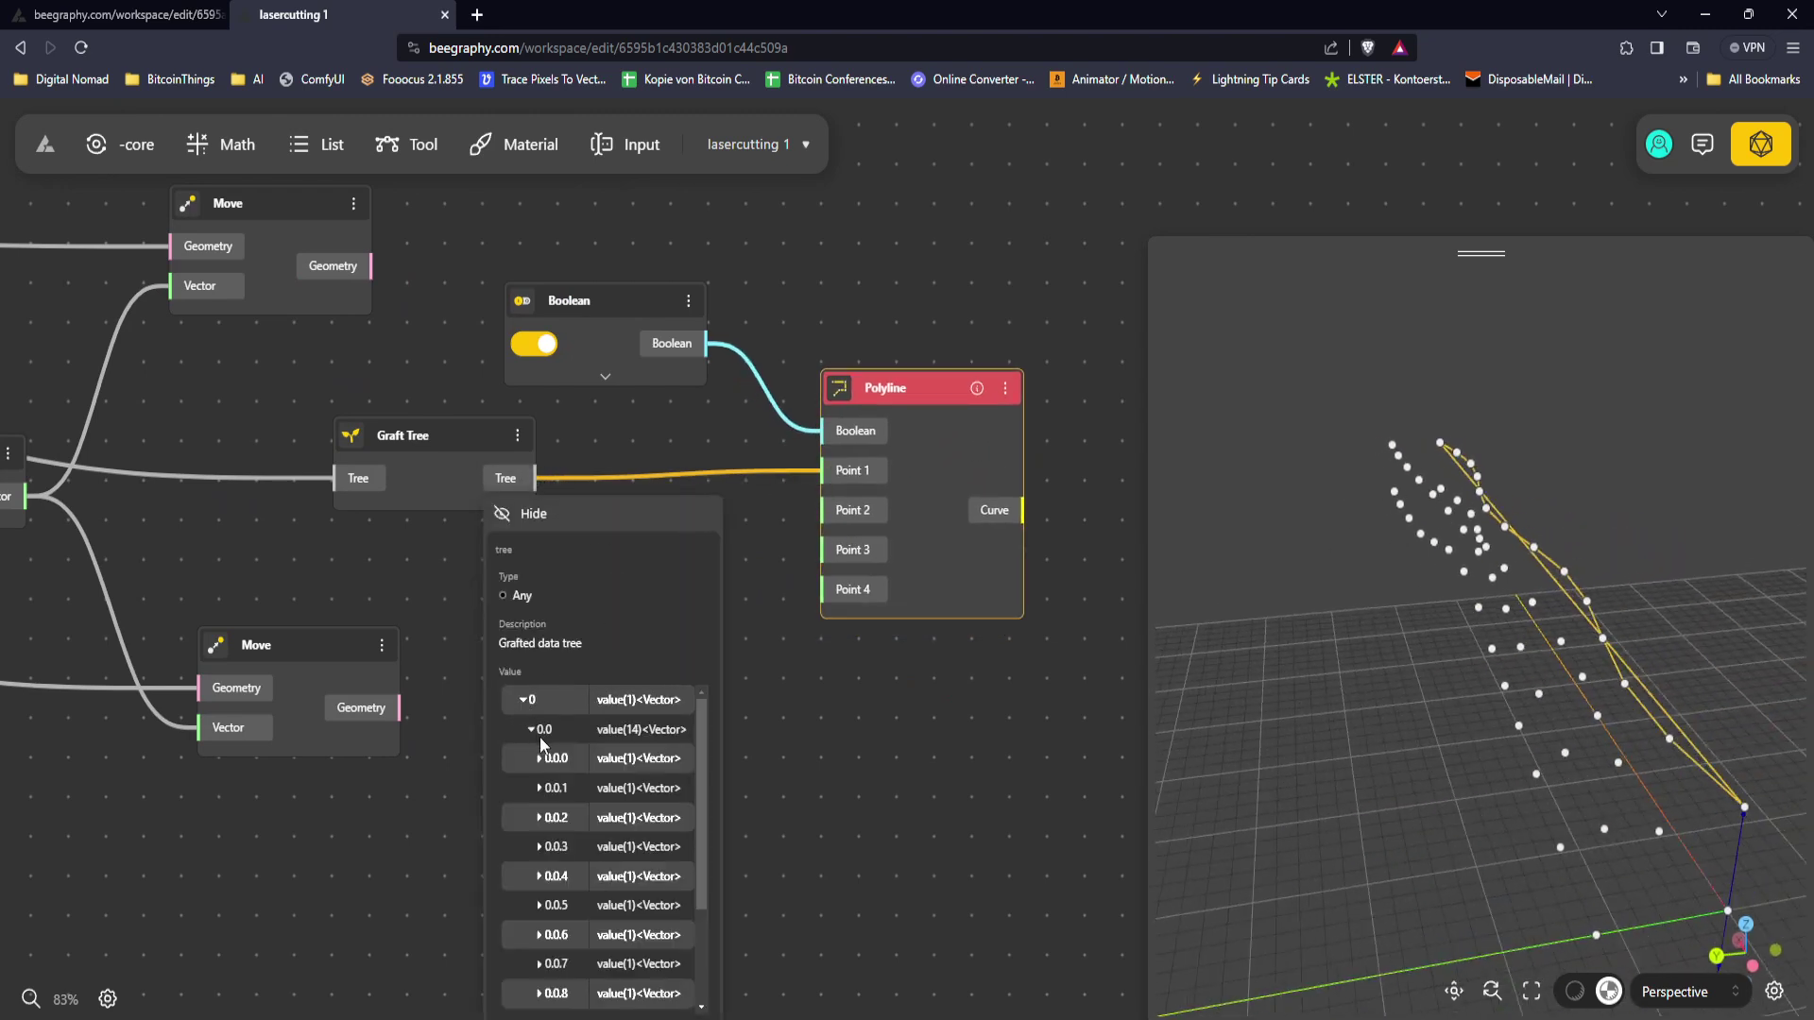
pyautogui.click(728, 524)
# Step: Duplicate the Graft Tree node and connect the first lower Move's geometry to the copy's input
pyautogui.click(439, 457)
pyautogui.moveTo(410, 449); pyautogui.dragTo(548, 406, button='middle')
pyautogui.hotkey('ctrl', 'c')
pyautogui.hotkey('ctrl', 'v')
pyautogui.moveTo(597, 425); pyautogui.dragTo(673, 485)
pyautogui.scroll(-4, 1039, 469)
pyautogui.moveTo(650, 468); pyautogui.dragTo(706, 491, button='middle')
pyautogui.click(122, 446)
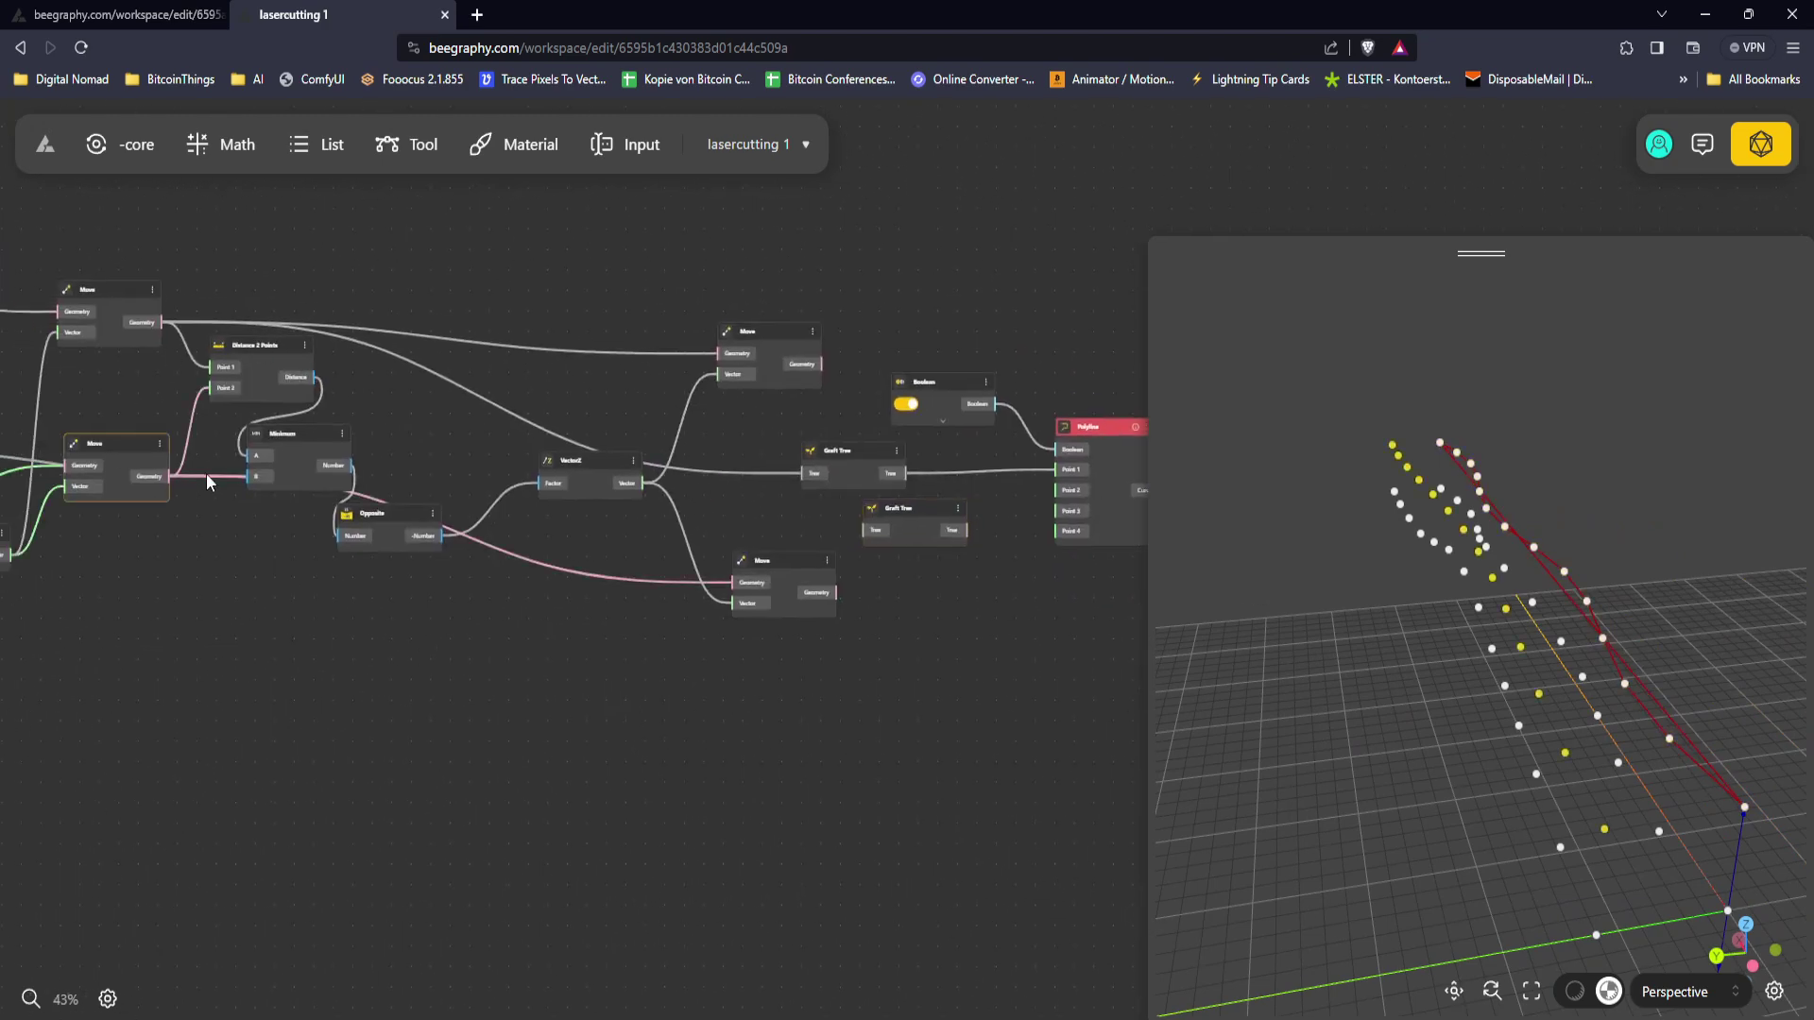
pyautogui.moveTo(165, 478); pyautogui.dragTo(899, 524)
# Step: Connect the second Graft Tree to the Polyline's Point 2 and line up the two Graft Tree nodes
pyautogui.moveTo(969, 525); pyautogui.dragTo(649, 515, button='middle')
pyautogui.scroll(4, 649, 515)
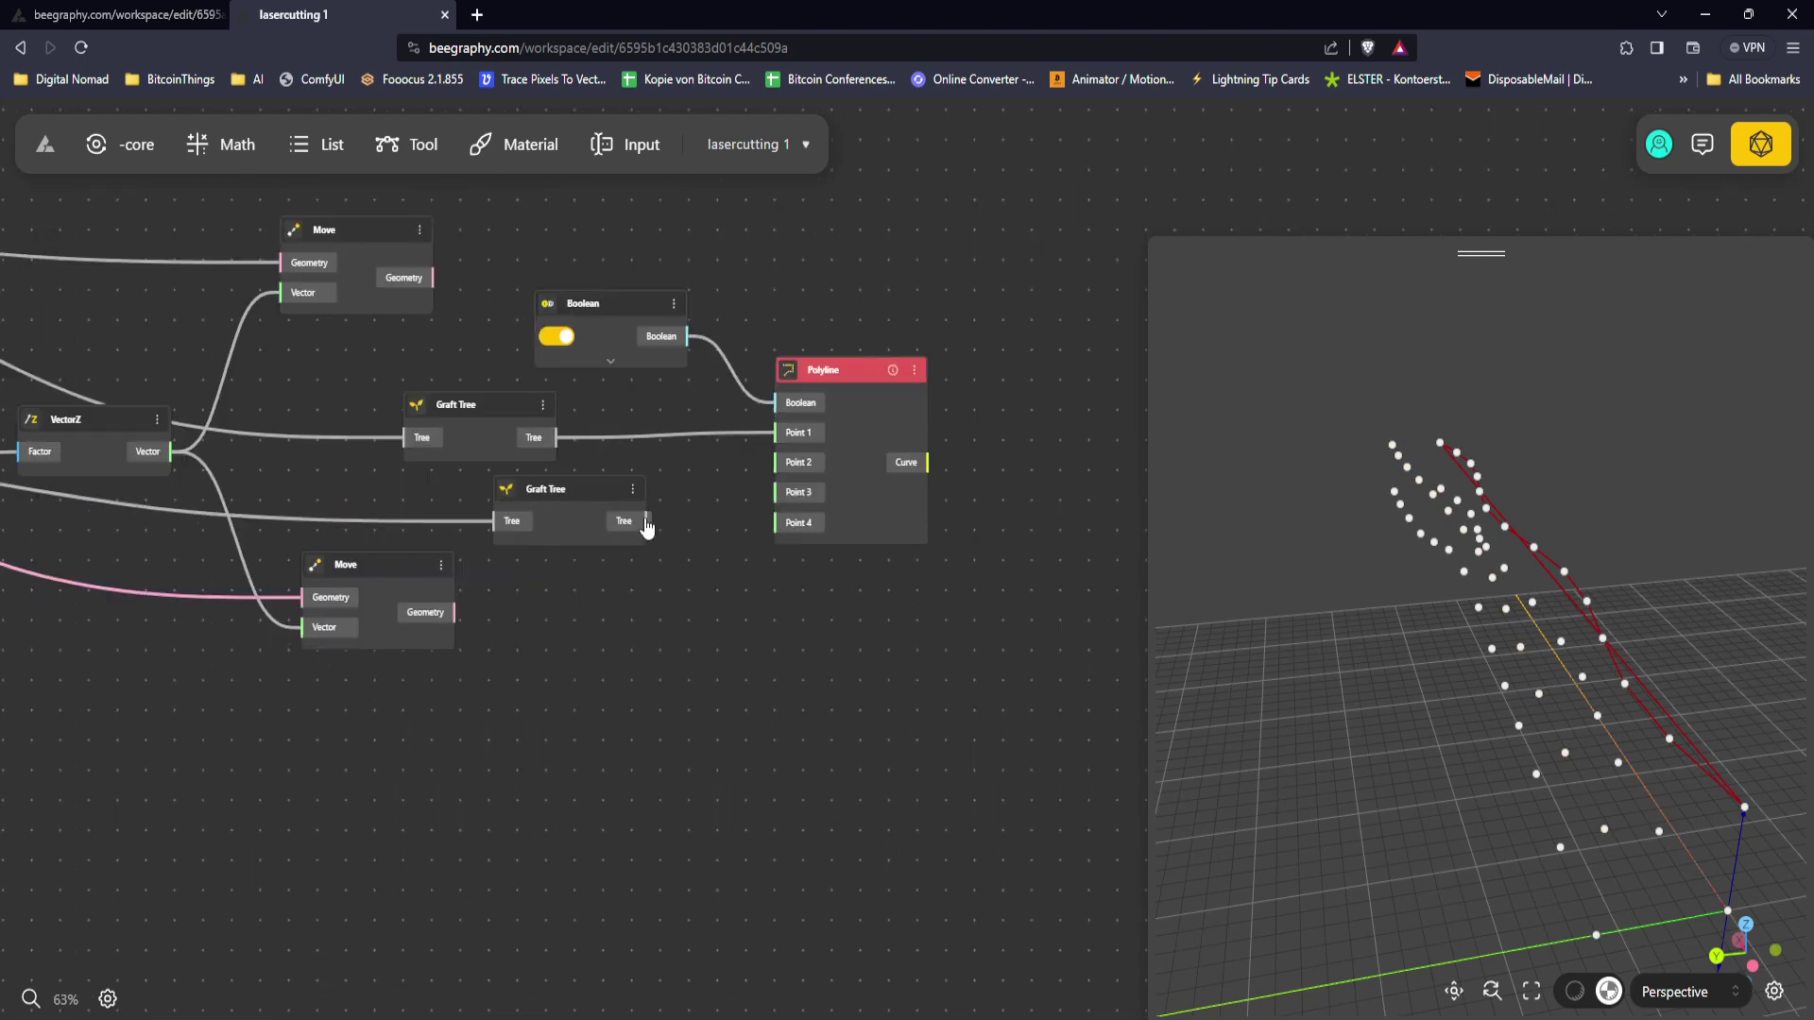
pyautogui.moveTo(650, 523); pyautogui.dragTo(786, 462)
pyautogui.moveTo(521, 515)
pyautogui.mouseDown()
pyautogui.moveTo(490, 470)
pyautogui.moveTo(508, 486)
pyautogui.mouseUp()
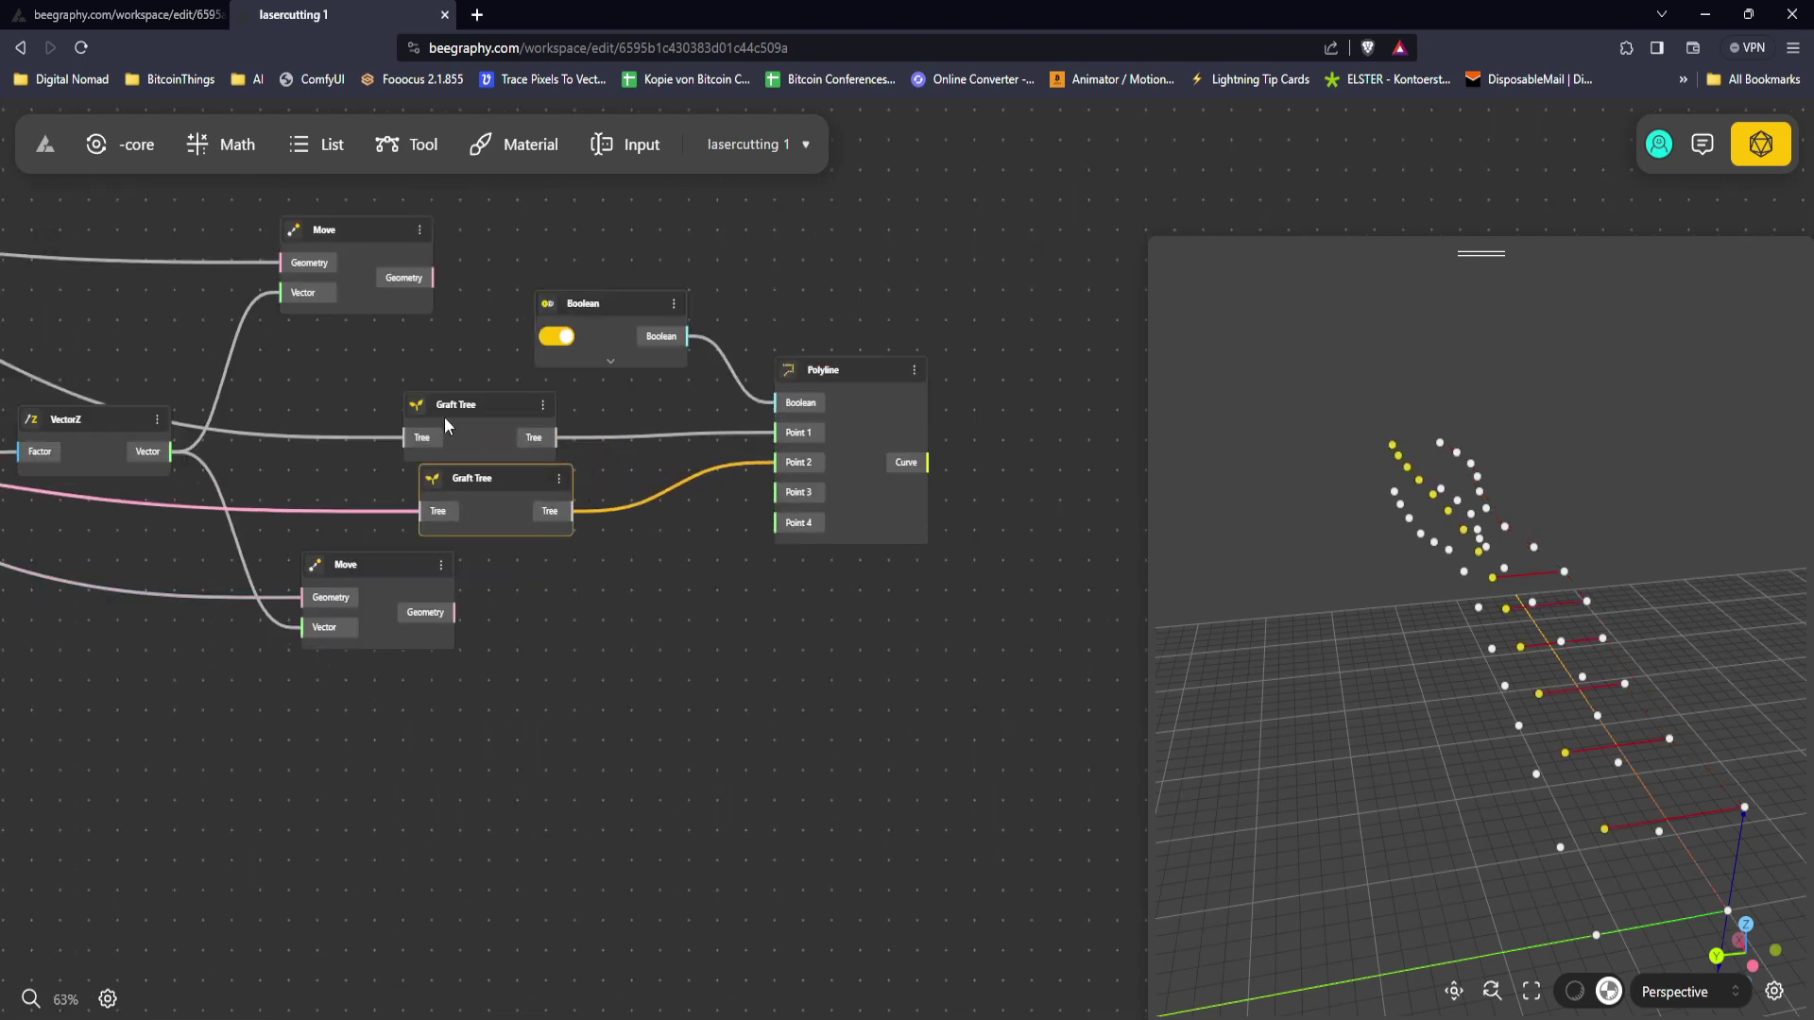
pyautogui.moveTo(442, 418); pyautogui.dragTo(442, 407)
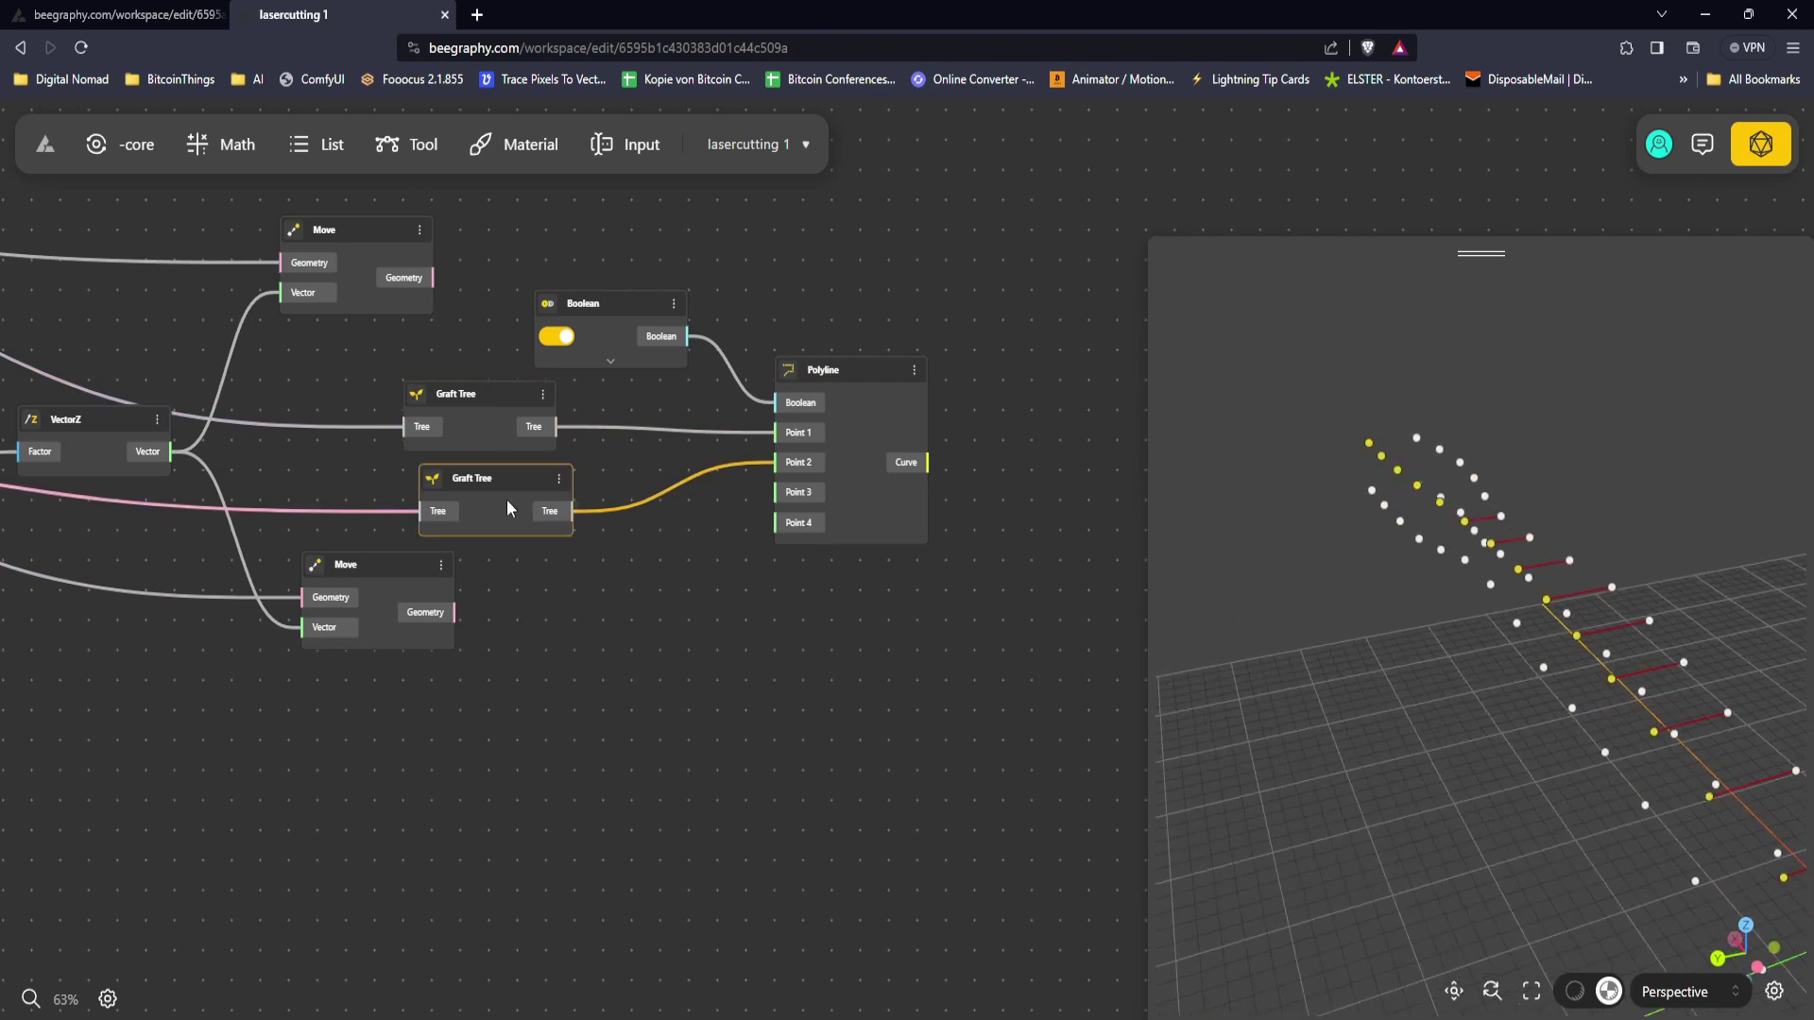
# Step: Duplicate the Graft Tree node and insert the copy between the second lower Move's geometry and the Polyline's Point 3
pyautogui.moveTo(506, 499); pyautogui.dragTo(636, 470, button='middle')
pyautogui.keyDown('alt'); pyautogui.moveTo(631, 466); pyautogui.dragTo(799, 568); pyautogui.keyUp('alt')
pyautogui.scroll(-3, 558, 492)
pyautogui.moveTo(352, 485); pyautogui.dragTo(667, 511, button='middle')
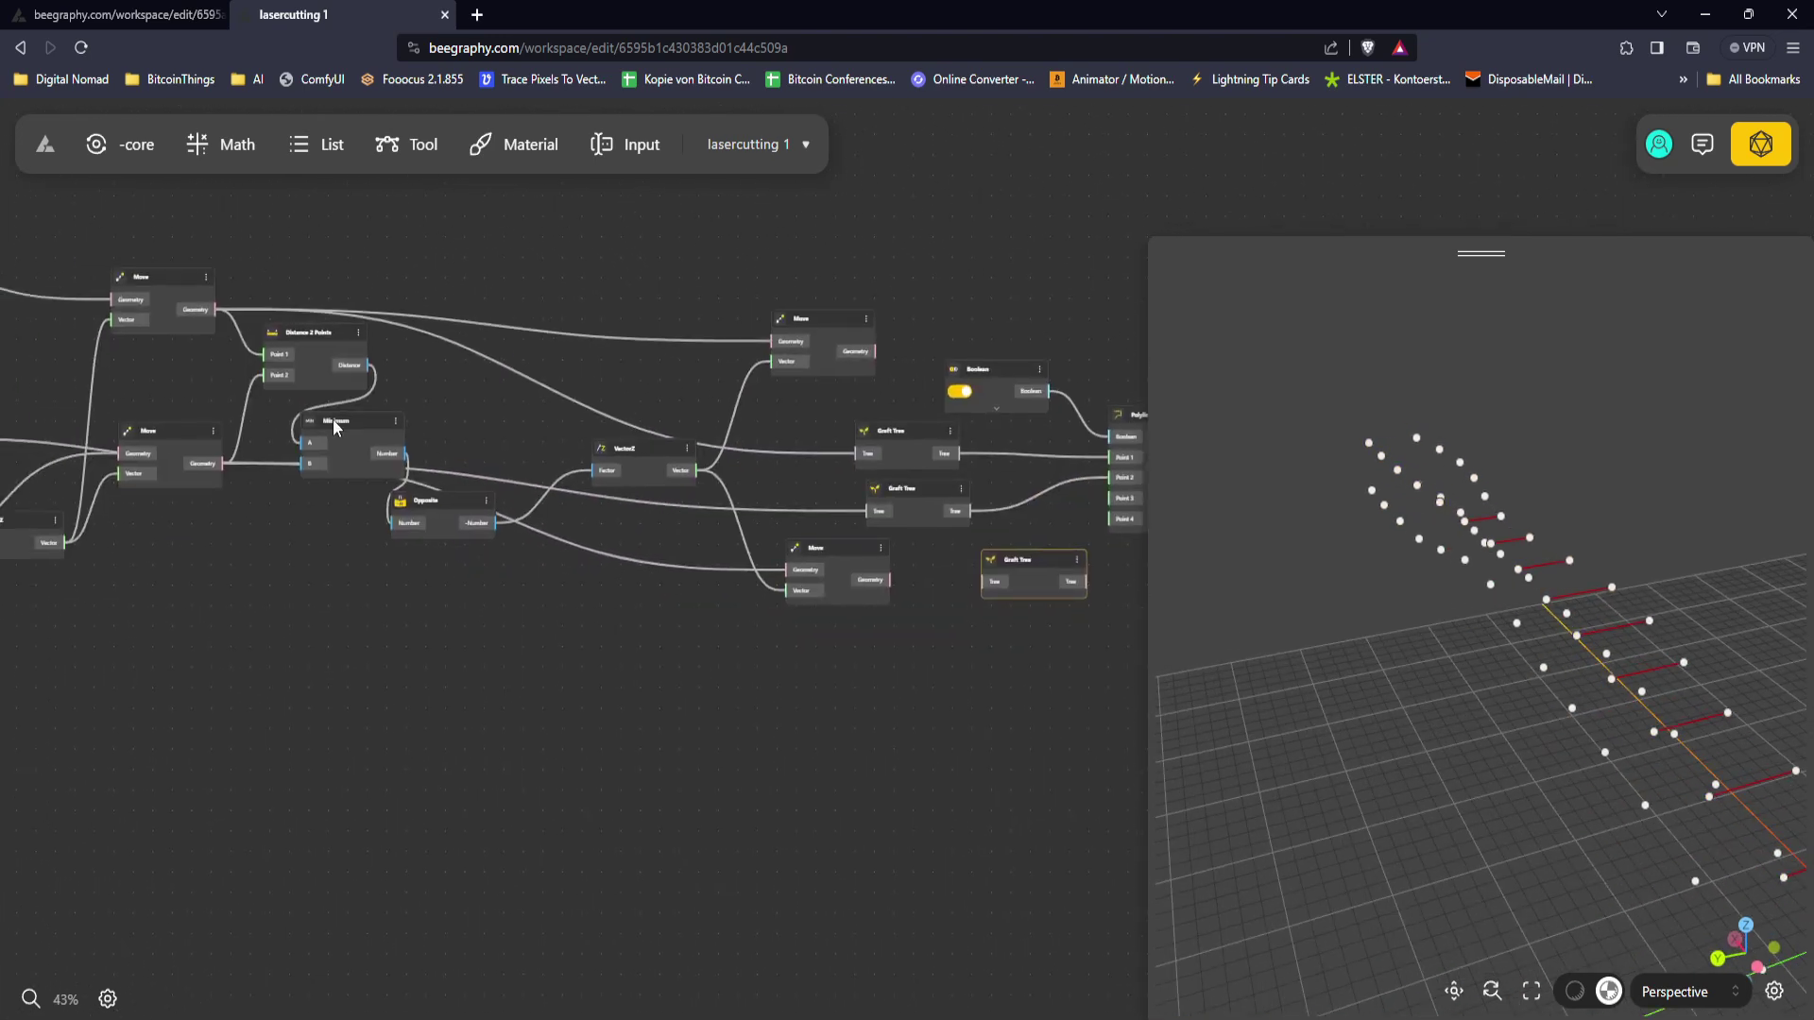
pyautogui.hscroll(3, 674, 396)
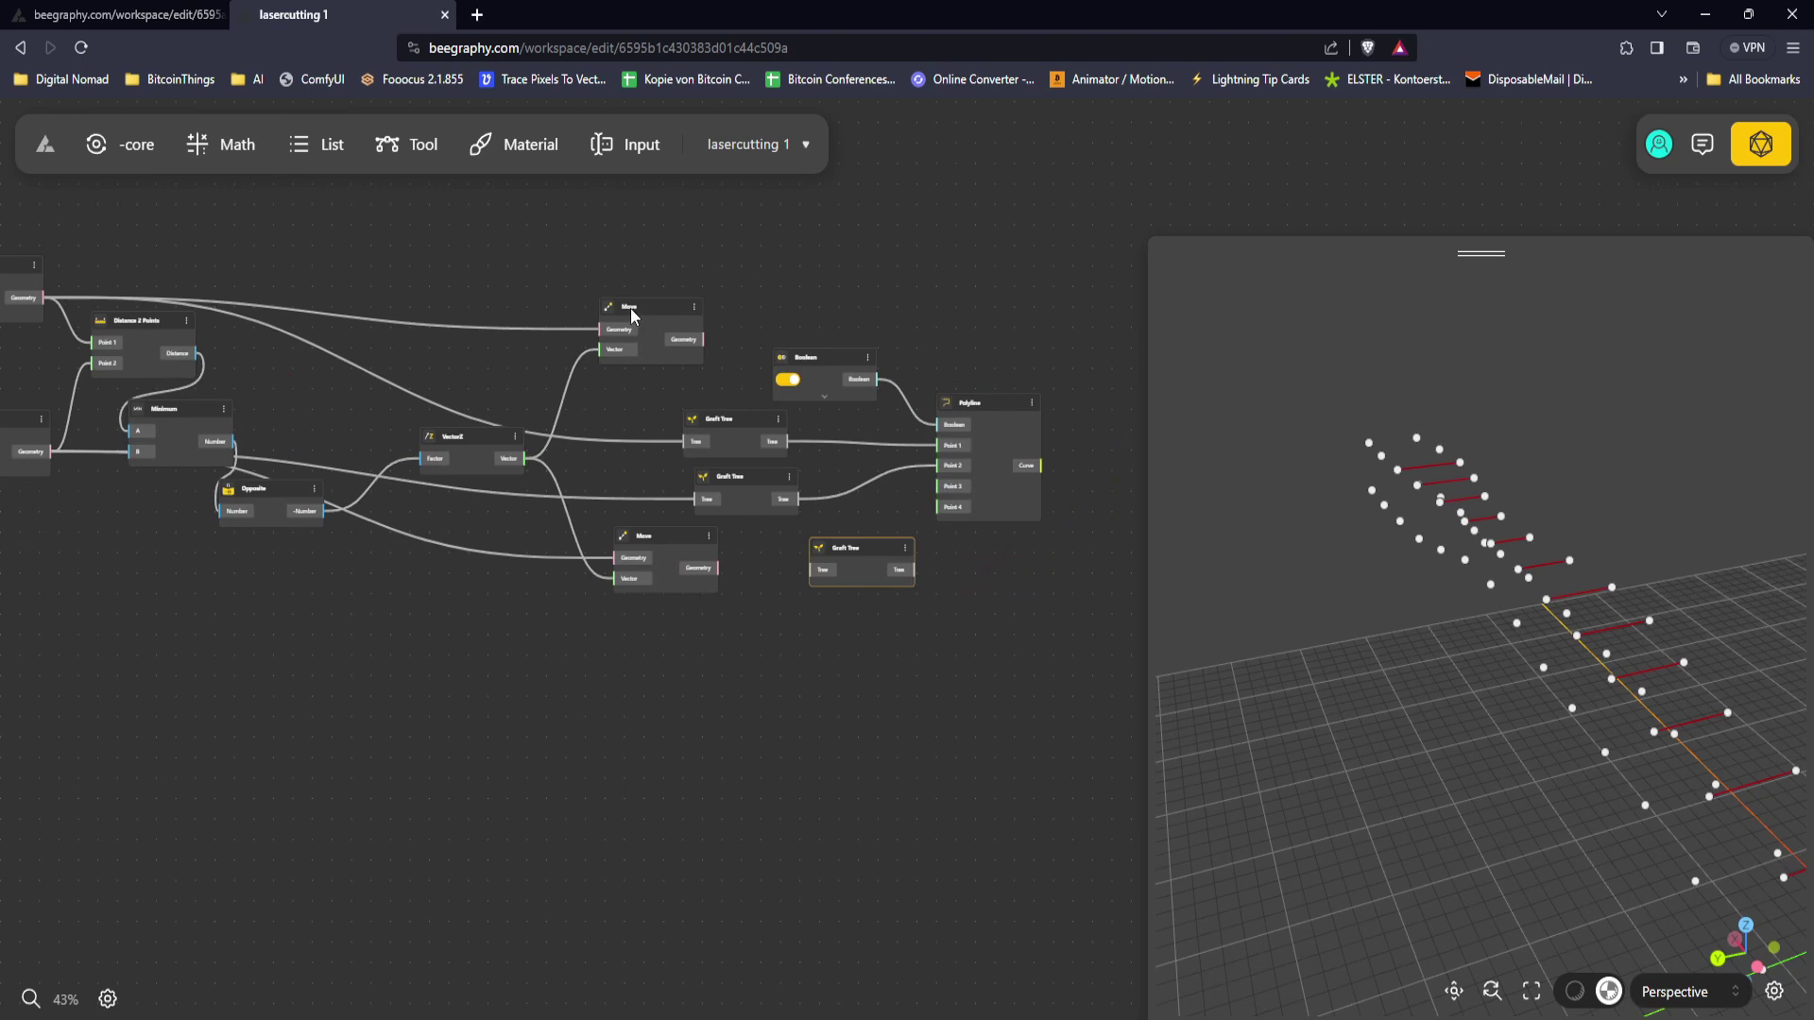
pyautogui.click(670, 537)
pyautogui.scroll(2, 751, 555)
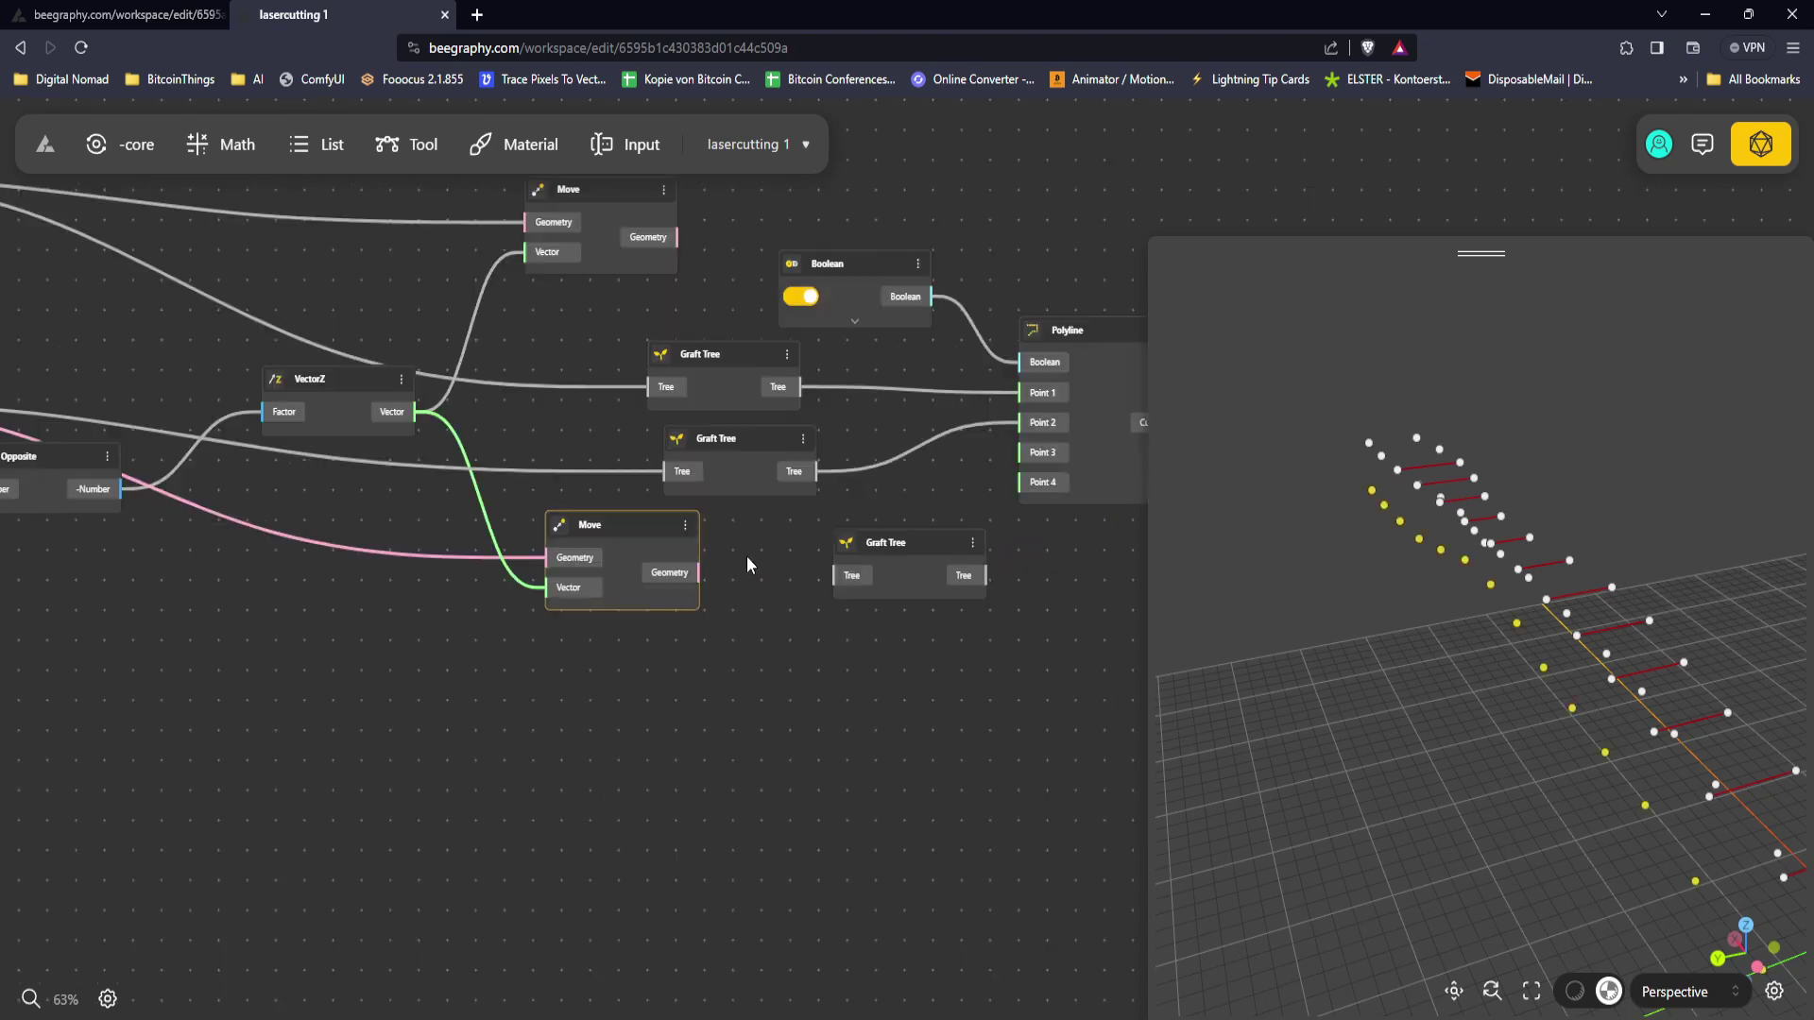
pyautogui.moveTo(702, 573); pyautogui.dragTo(847, 577)
pyautogui.moveTo(990, 574); pyautogui.dragTo(1024, 454)
pyautogui.moveTo(914, 544); pyautogui.dragTo(863, 603)
# Step: Add a fourth Graft Tree by duplication and connect it between the second upper Move's geometry and the Polyline's Point 4
pyautogui.hotkey('ctrl', 'd')
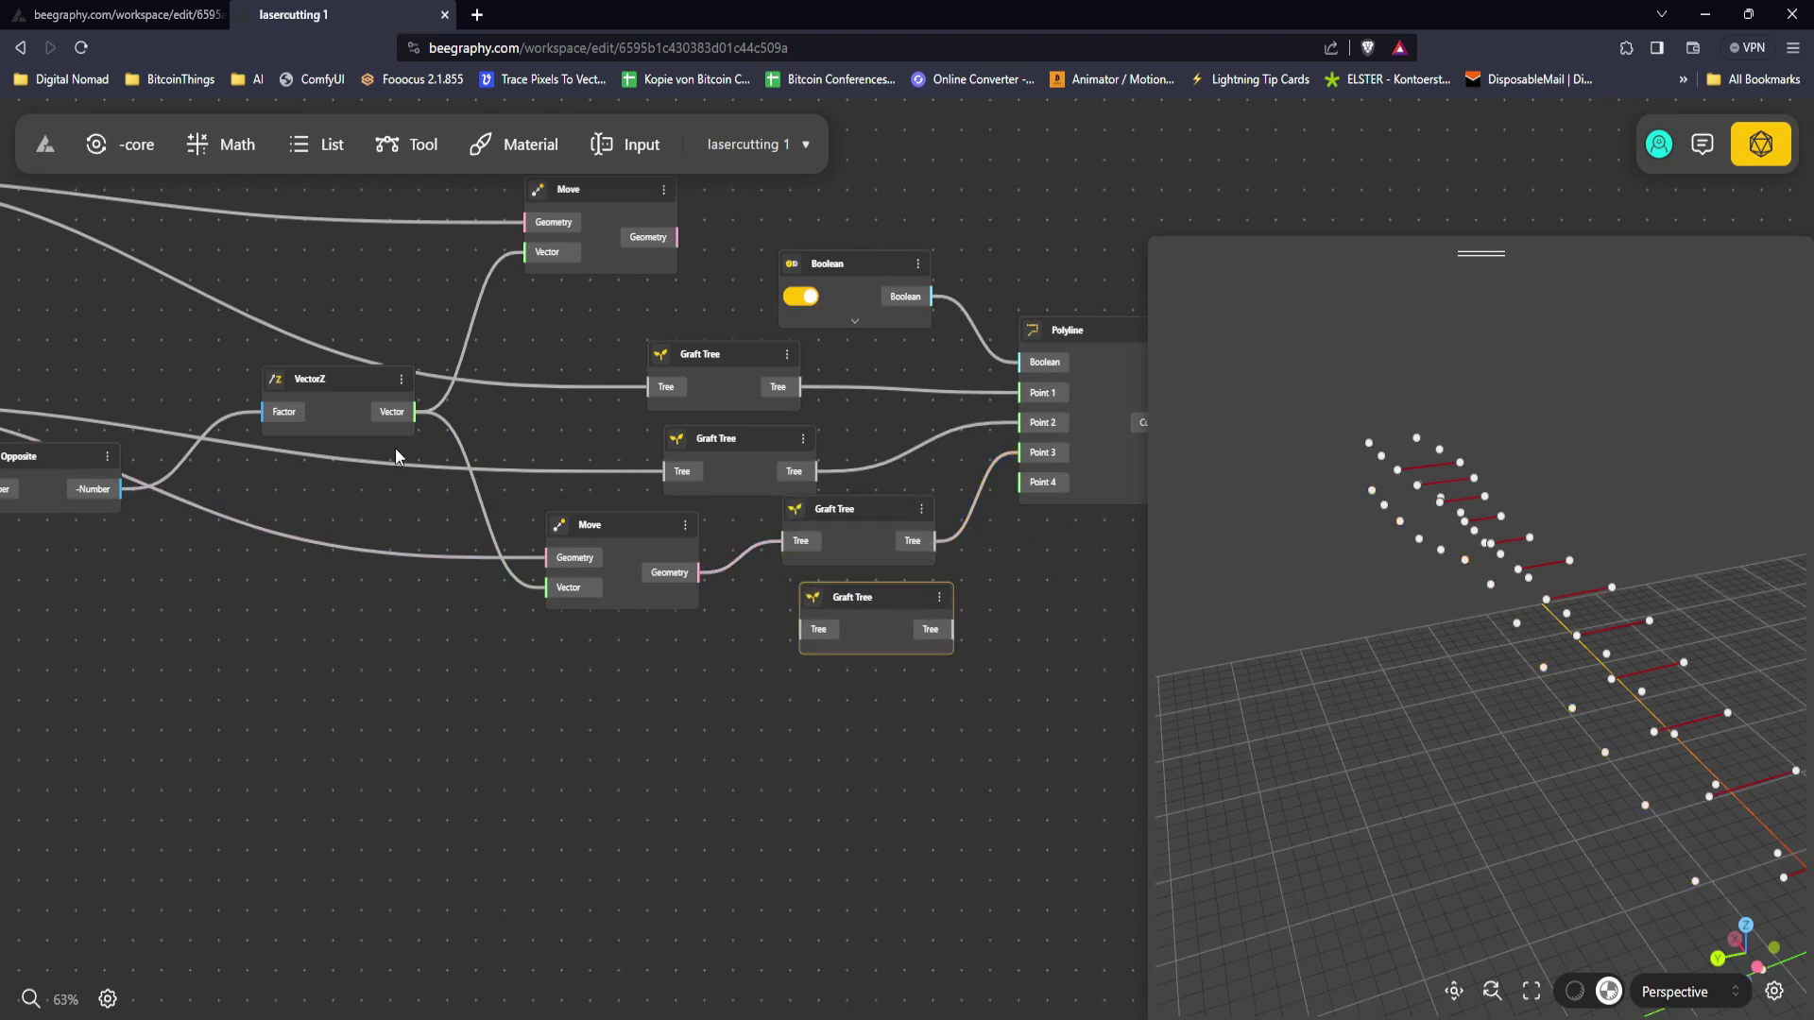
pyautogui.scroll(2, 575, 466)
pyautogui.click(616, 270)
pyautogui.moveTo(648, 304); pyautogui.dragTo(780, 710)
pyautogui.moveTo(1005, 563); pyautogui.dragTo(992, 552)
pyautogui.moveTo(830, 584); pyautogui.dragTo(779, 570)
pyautogui.moveTo(1058, 557); pyautogui.dragTo(931, 552)
pyautogui.moveTo(1199, 547); pyautogui.dragTo(1634, 612)
pyautogui.click(873, 864)
# Step: Reload the workspace page and examine the row of closed polylines from several angles in the 3D view
pyautogui.moveTo(1490, 574); pyautogui.dragTo(1561, 587)
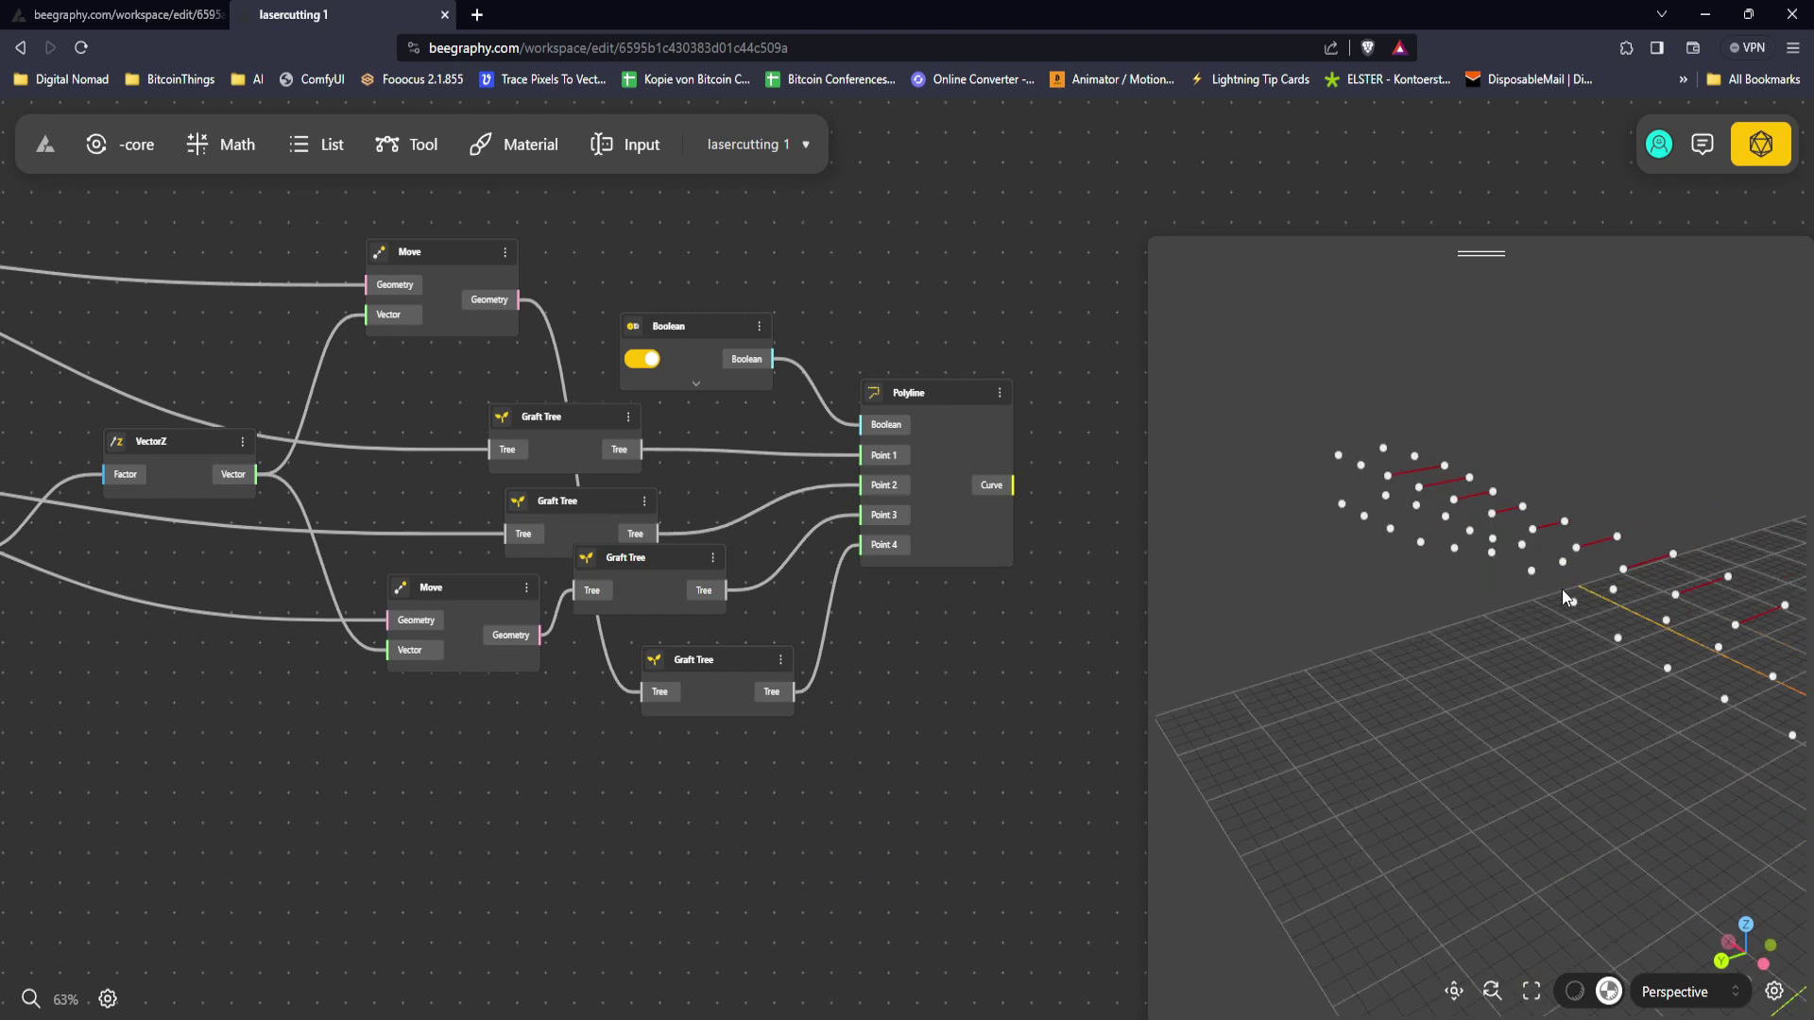
pyautogui.click(81, 50)
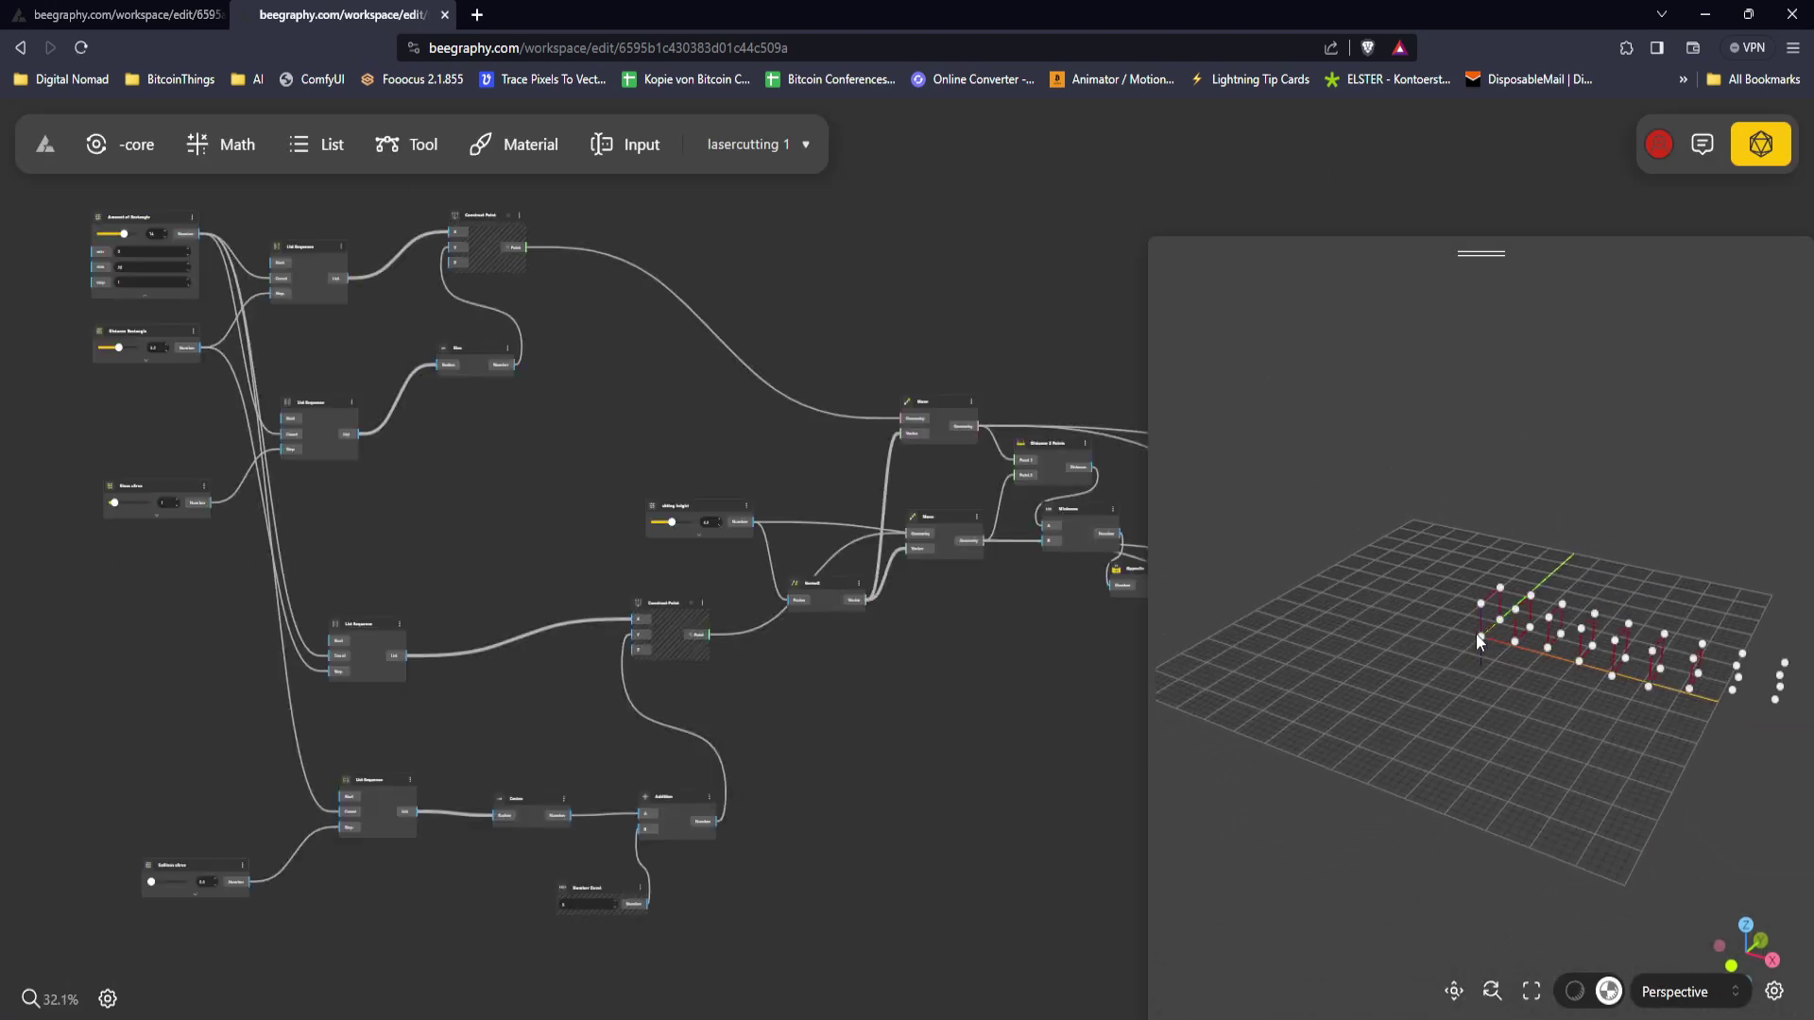
pyautogui.moveTo(1479, 640); pyautogui.dragTo(1696, 686)
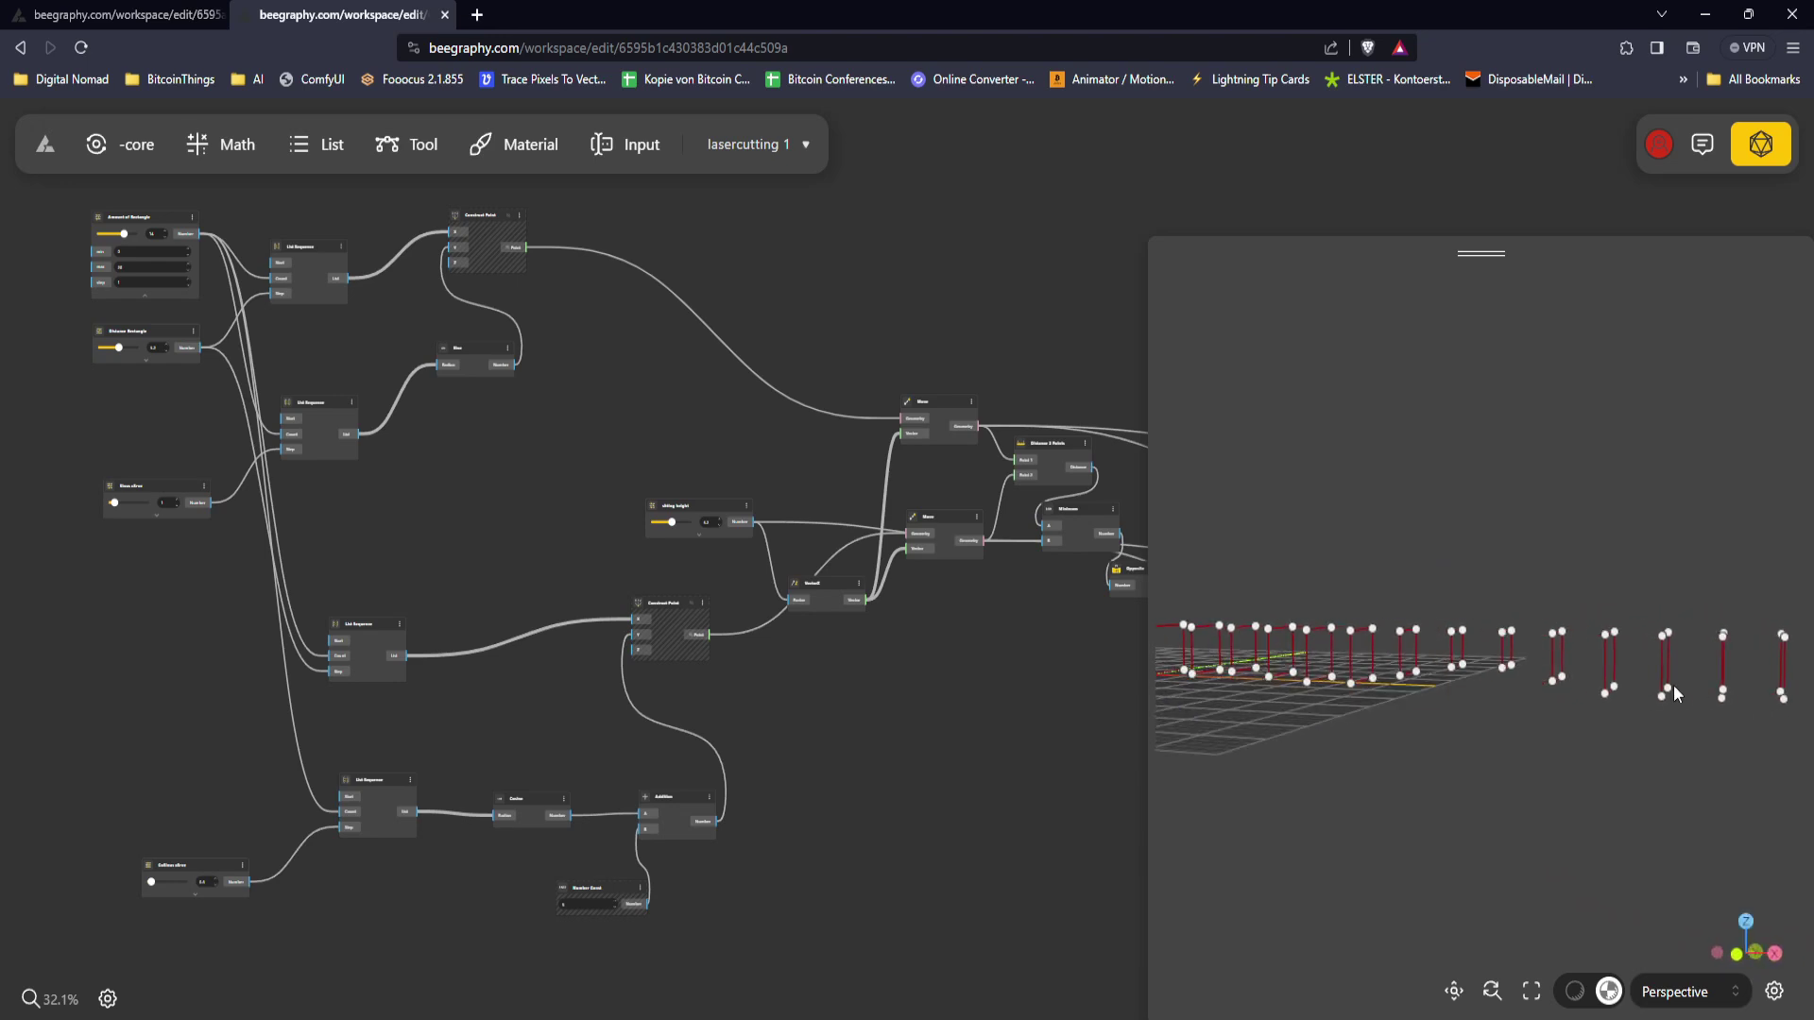
pyautogui.moveTo(1357, 697); pyautogui.dragTo(1455, 632)
pyautogui.moveTo(820, 577); pyautogui.dragTo(515, 613)
pyautogui.moveTo(824, 542); pyautogui.dragTo(546, 518)
pyautogui.moveTo(801, 511); pyautogui.dragTo(367, 506)
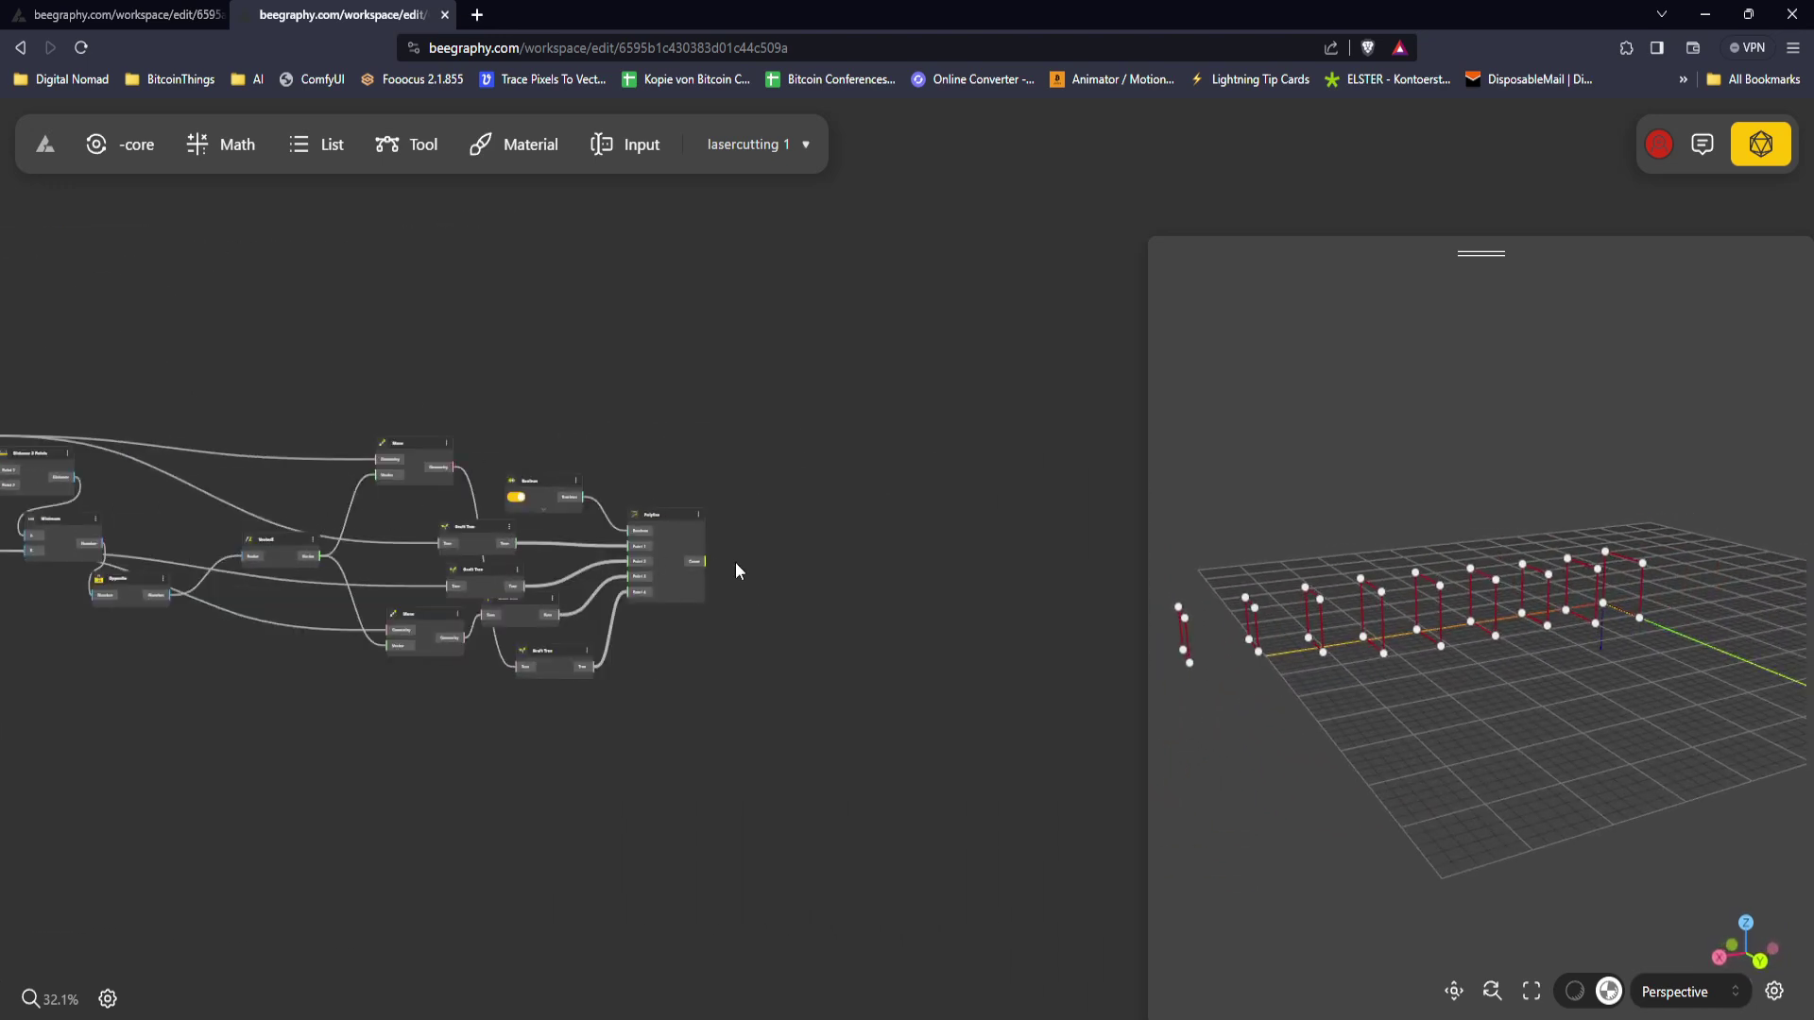
pyautogui.moveTo(1375, 621); pyautogui.dragTo(1408, 589)
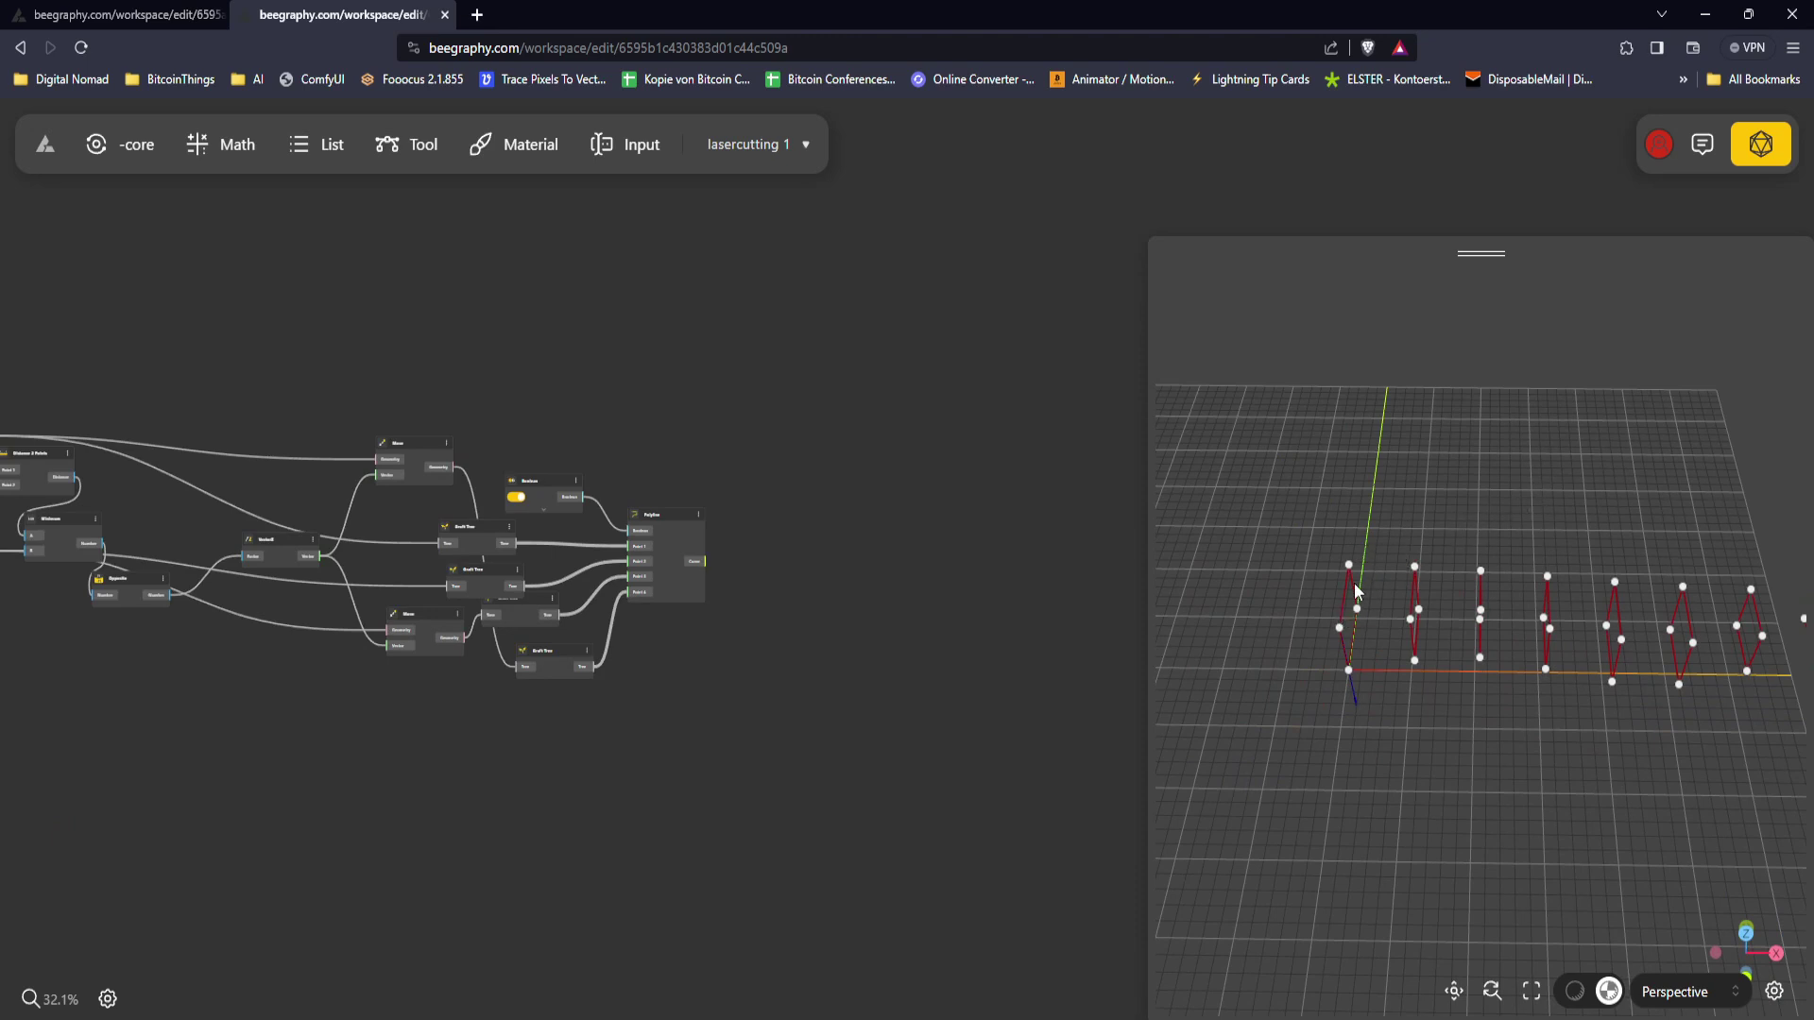
pyautogui.scroll(5, 737, 605)
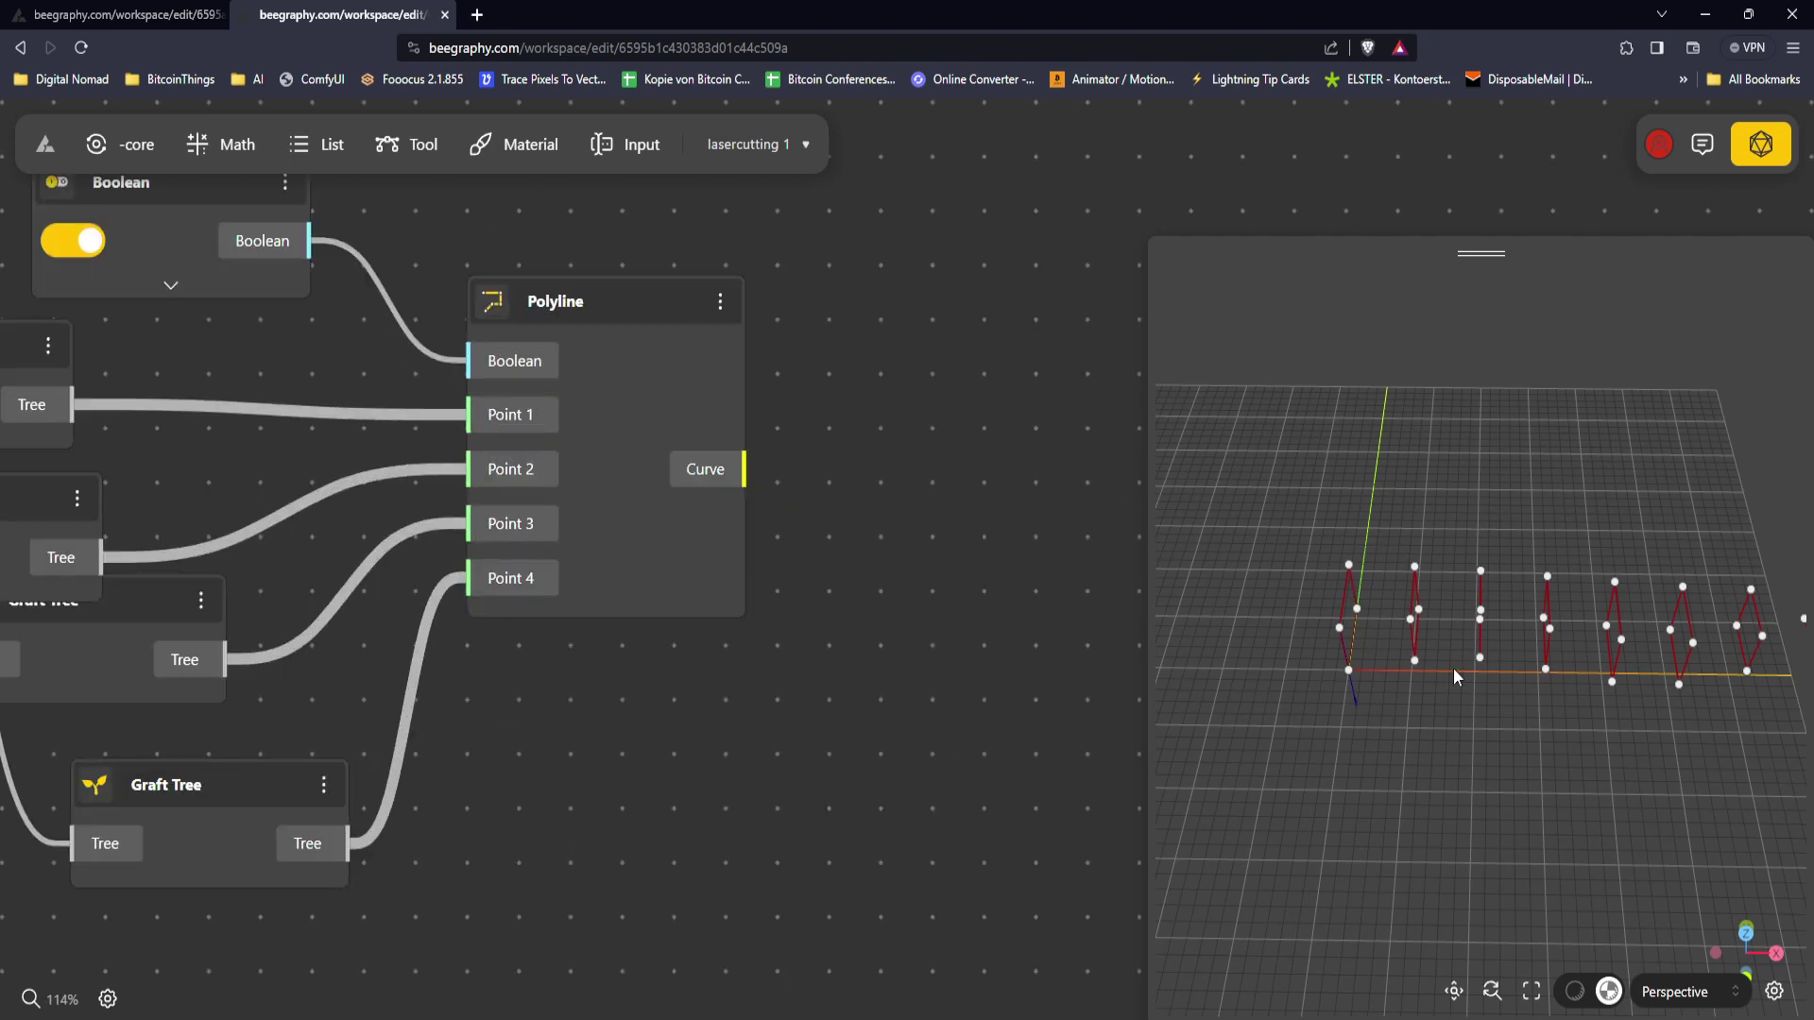
pyautogui.moveTo(1368, 625); pyautogui.dragTo(1360, 546)
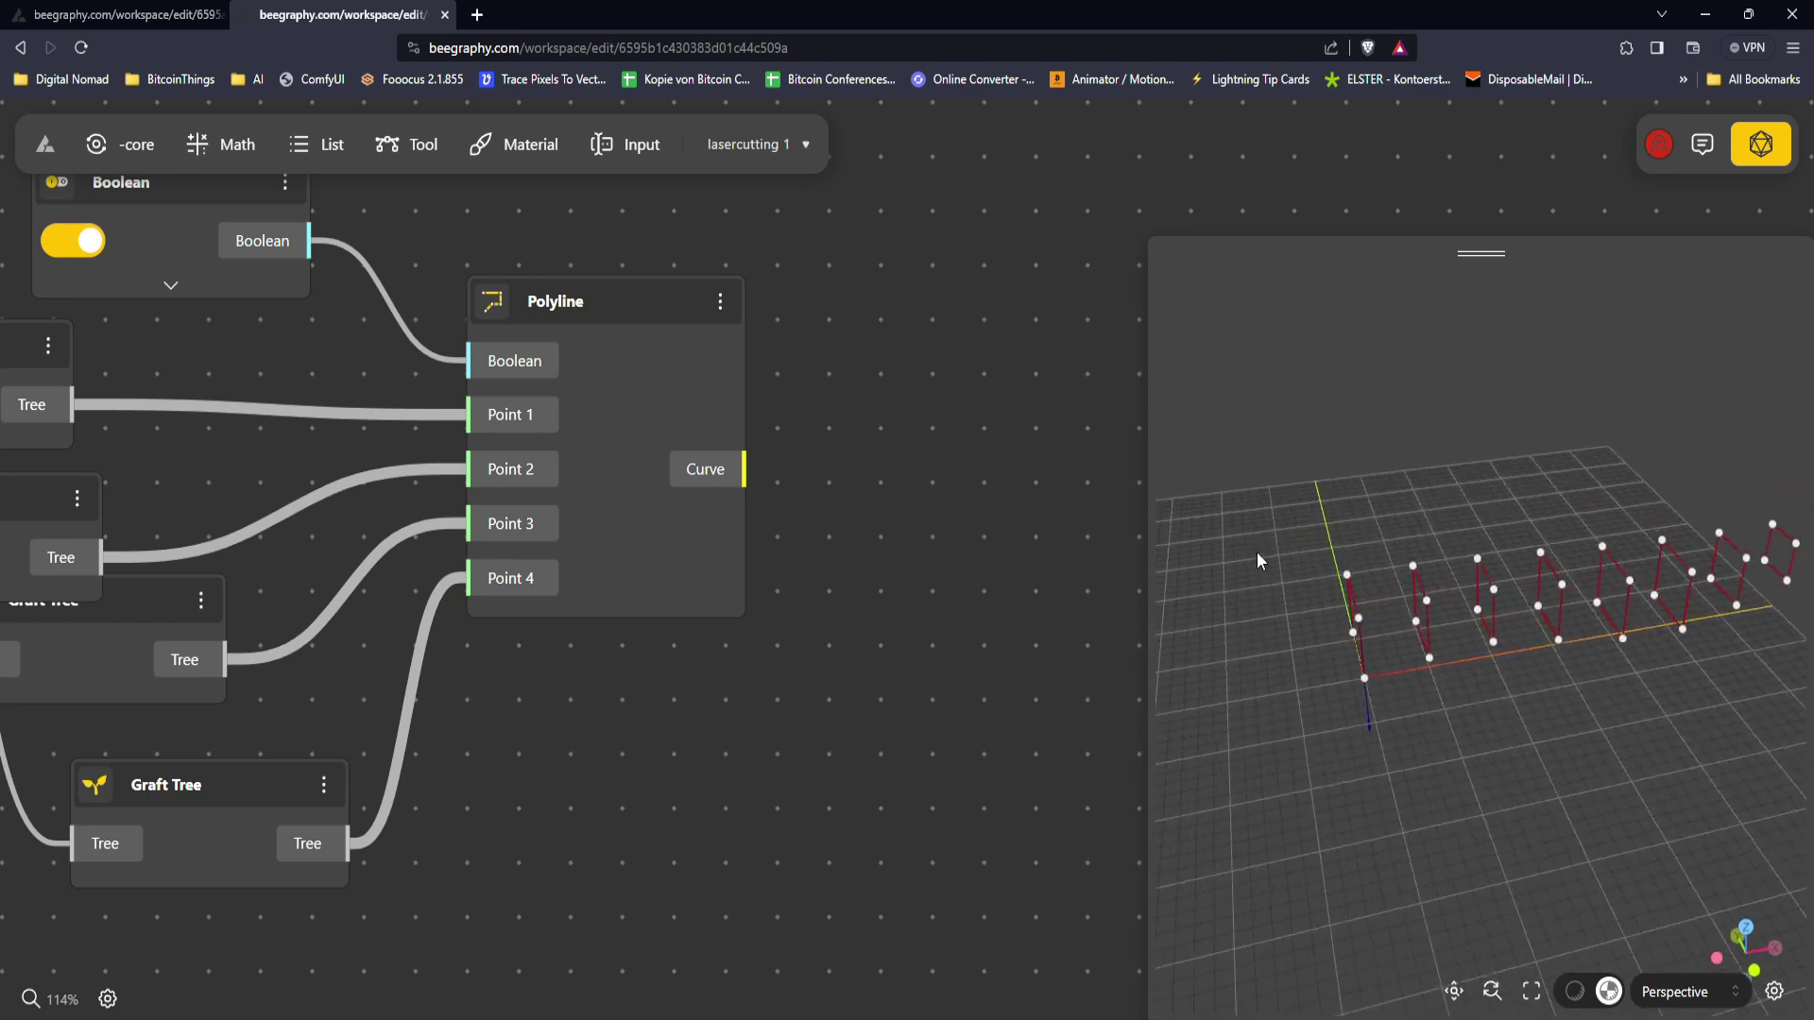
# Step: Add a Rotate node beside the Polyline and connect the Polyline's Curve to its Geometry input
pyautogui.moveTo(900, 605); pyautogui.dragTo(828, 648)
pyautogui.doubleClick(828, 648)
pyautogui.write('rotate')
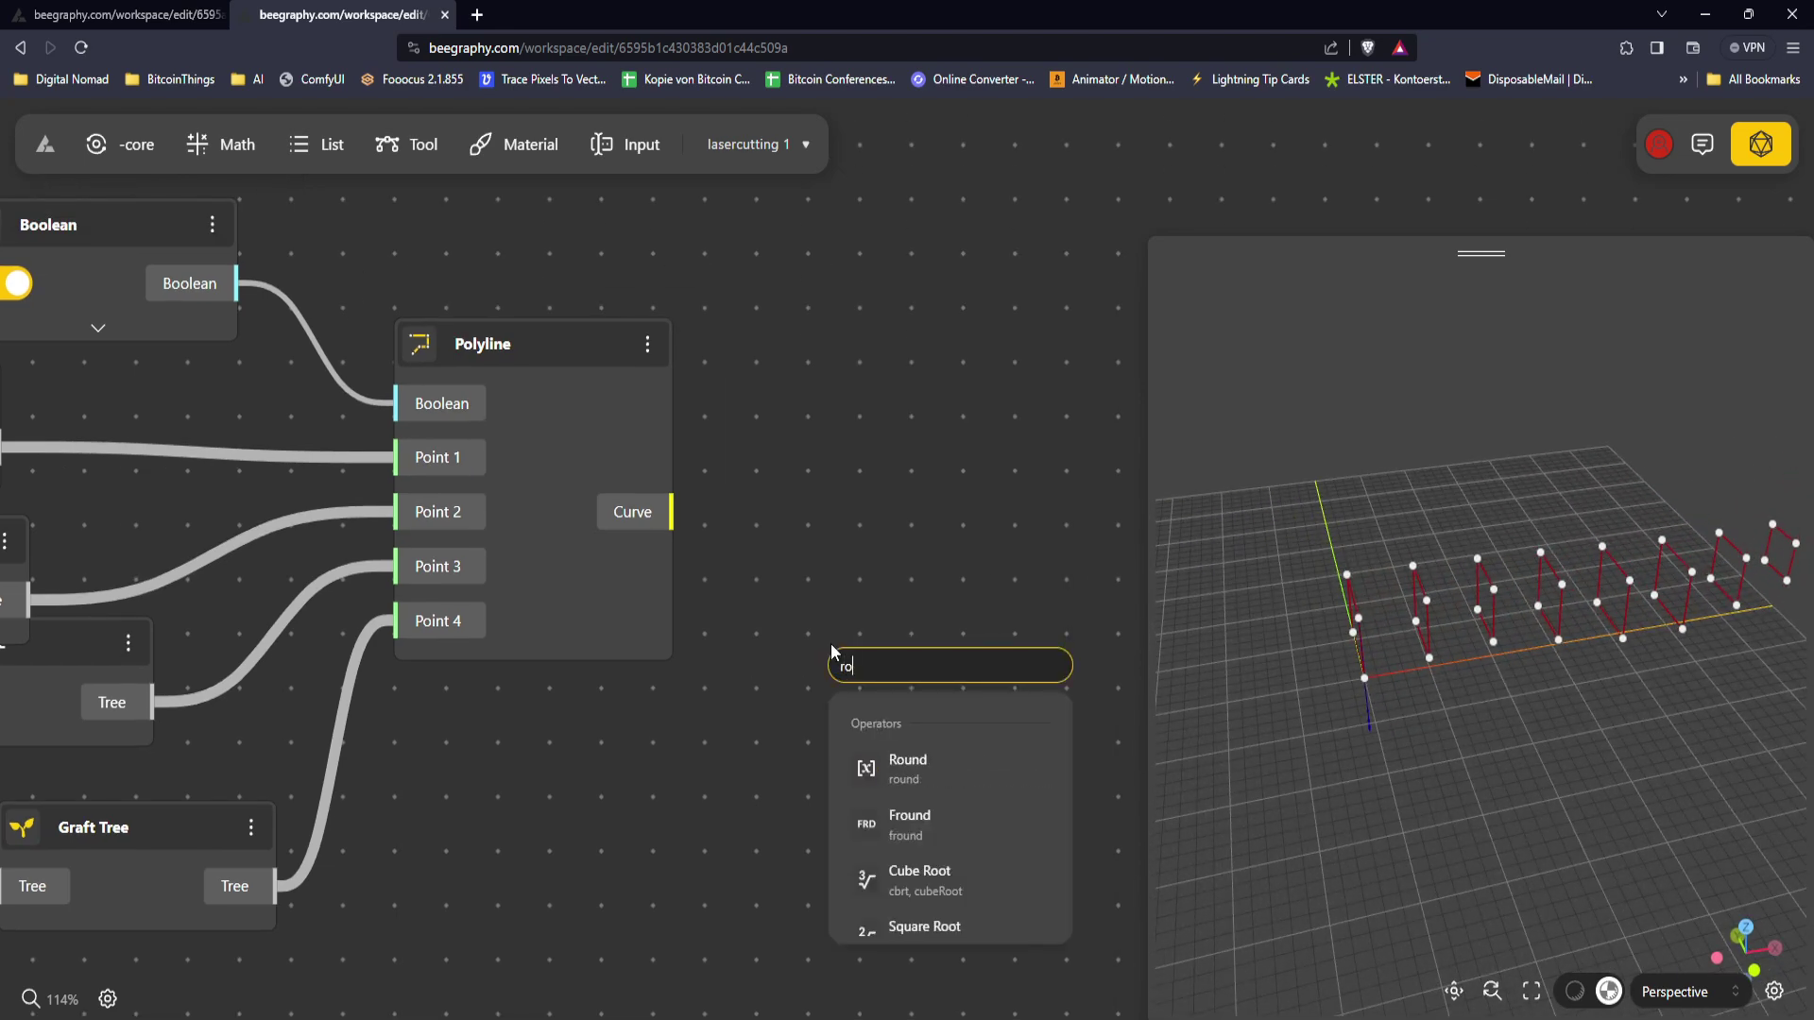
pyautogui.click(907, 883)
pyautogui.moveTo(936, 680); pyautogui.dragTo(980, 598)
pyautogui.moveTo(763, 507); pyautogui.dragTo(879, 651)
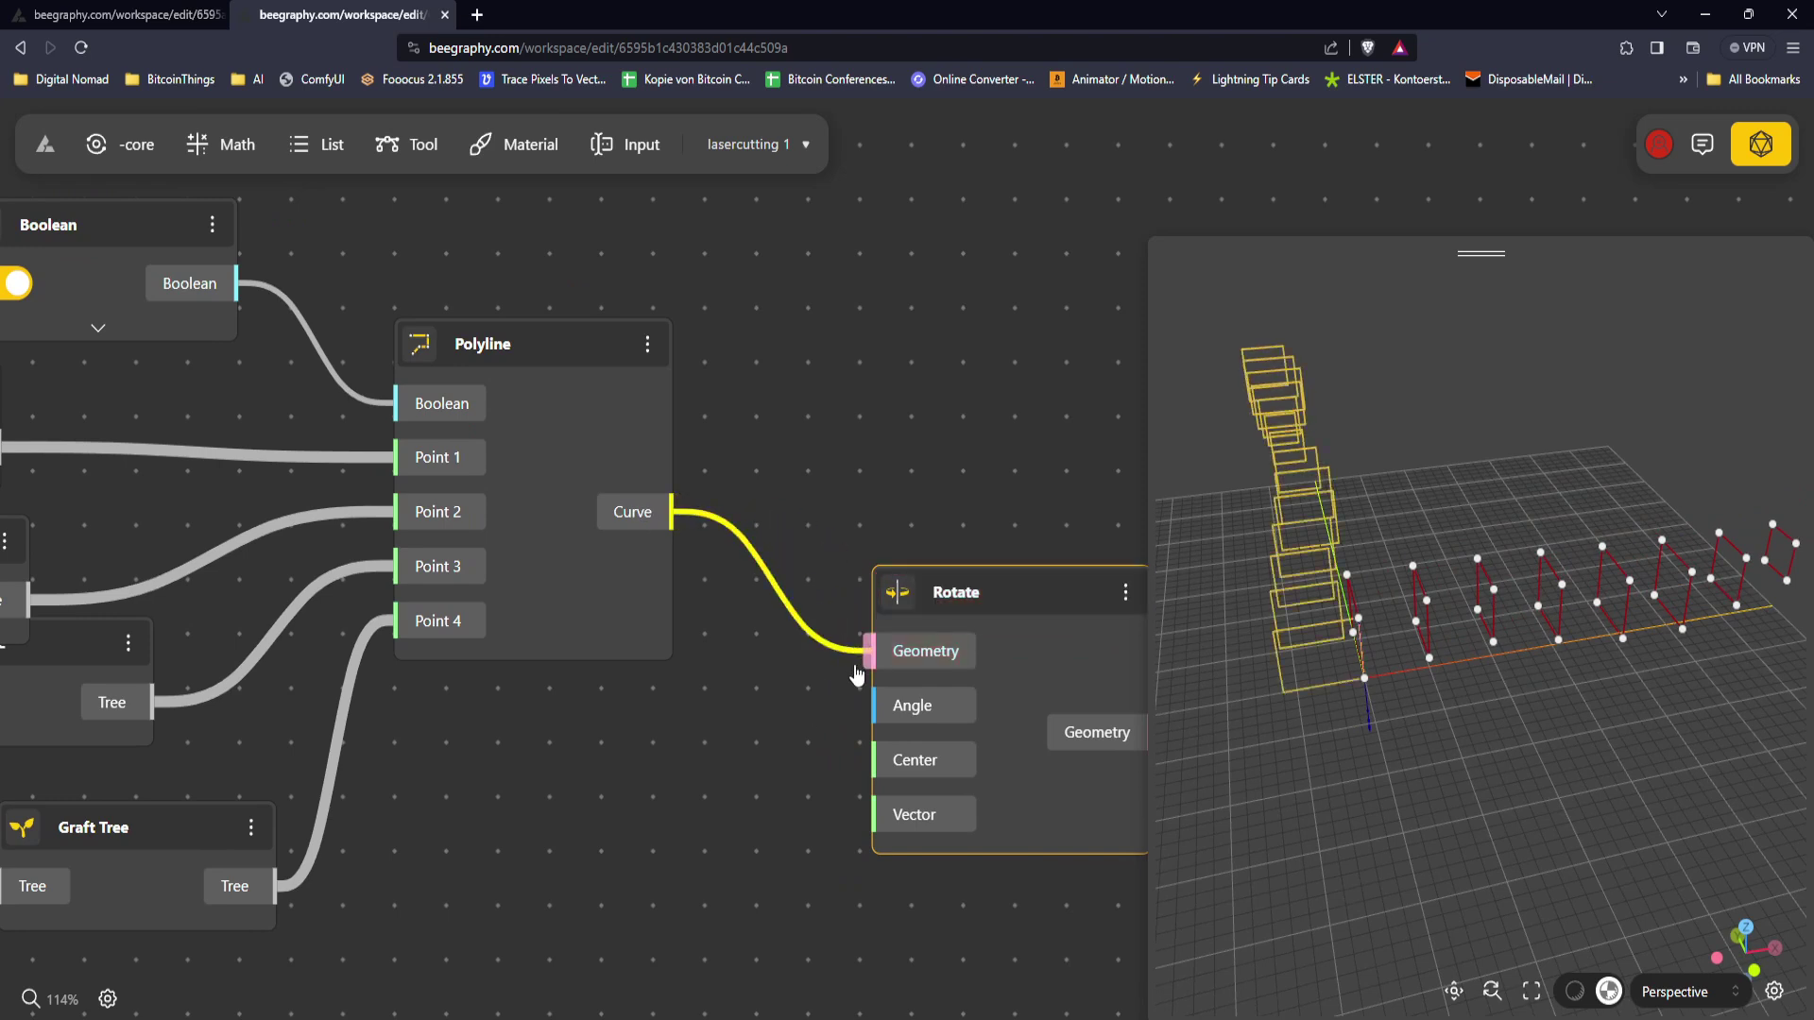
# Step: Add a DegToRad node below the Rotate node
pyautogui.moveTo(657, 829); pyautogui.dragTo(652, 750)
pyautogui.doubleClick(652, 750)
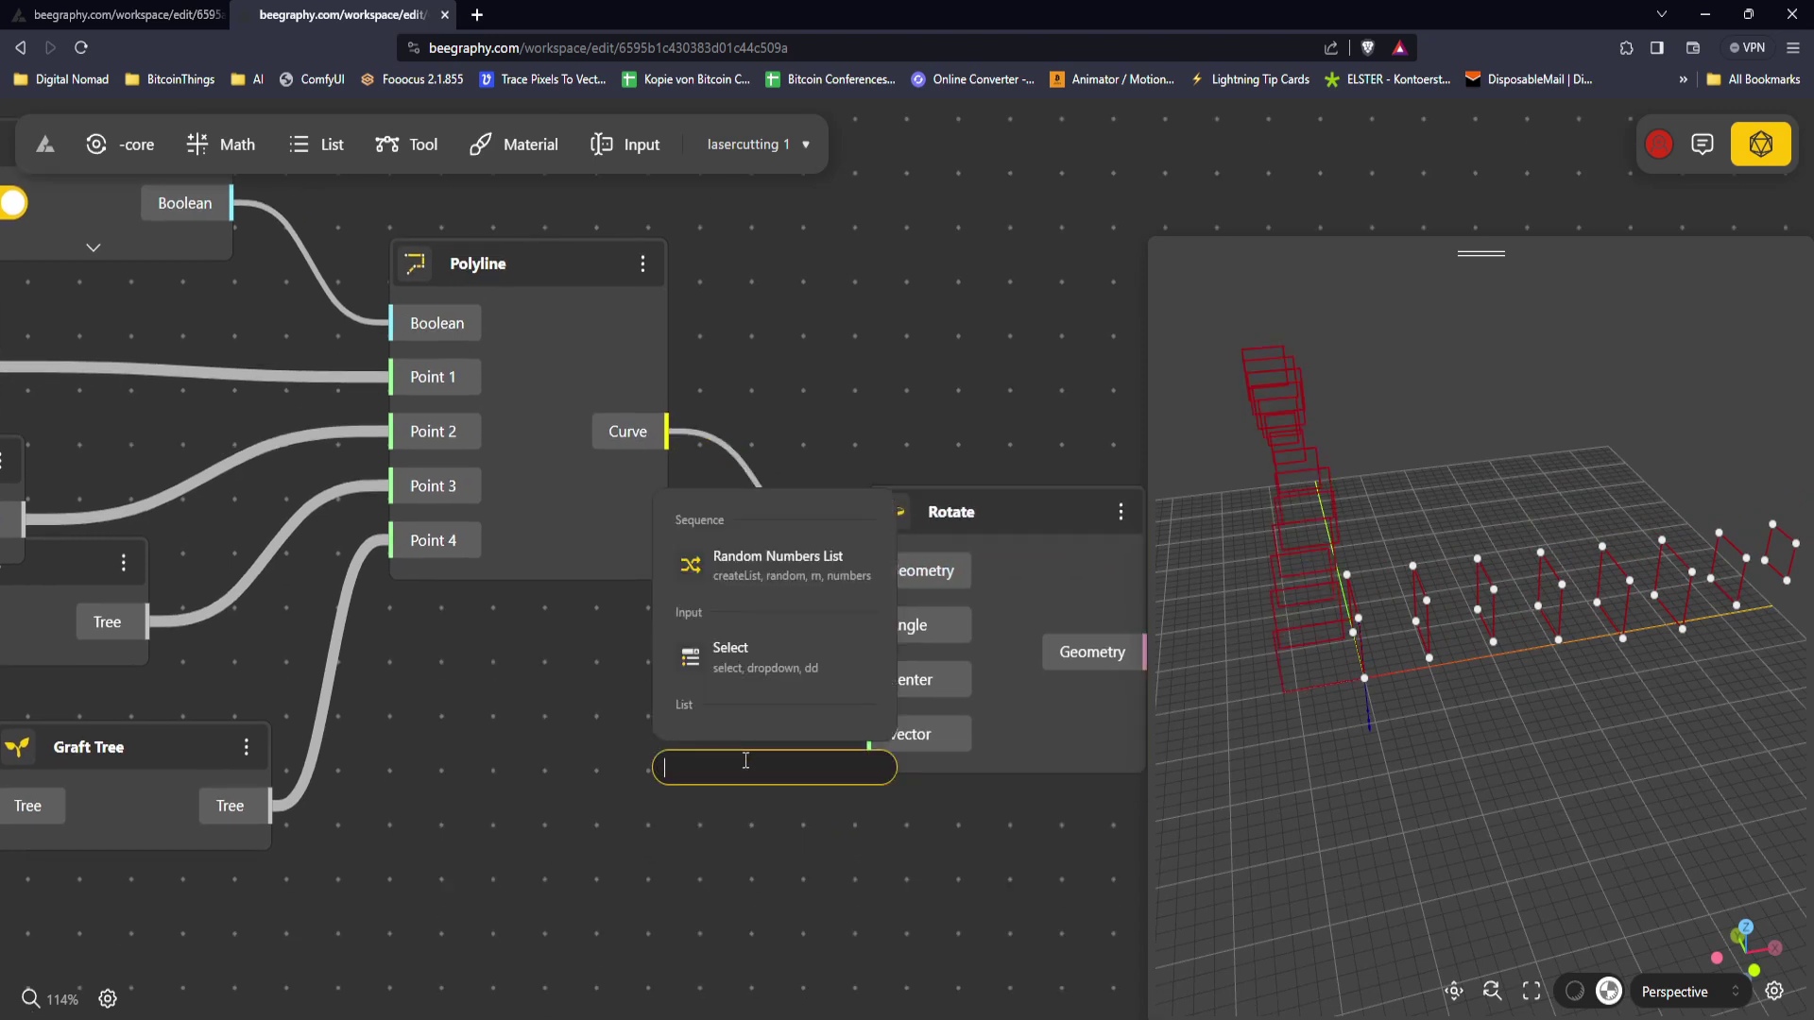
pyautogui.write('deg')
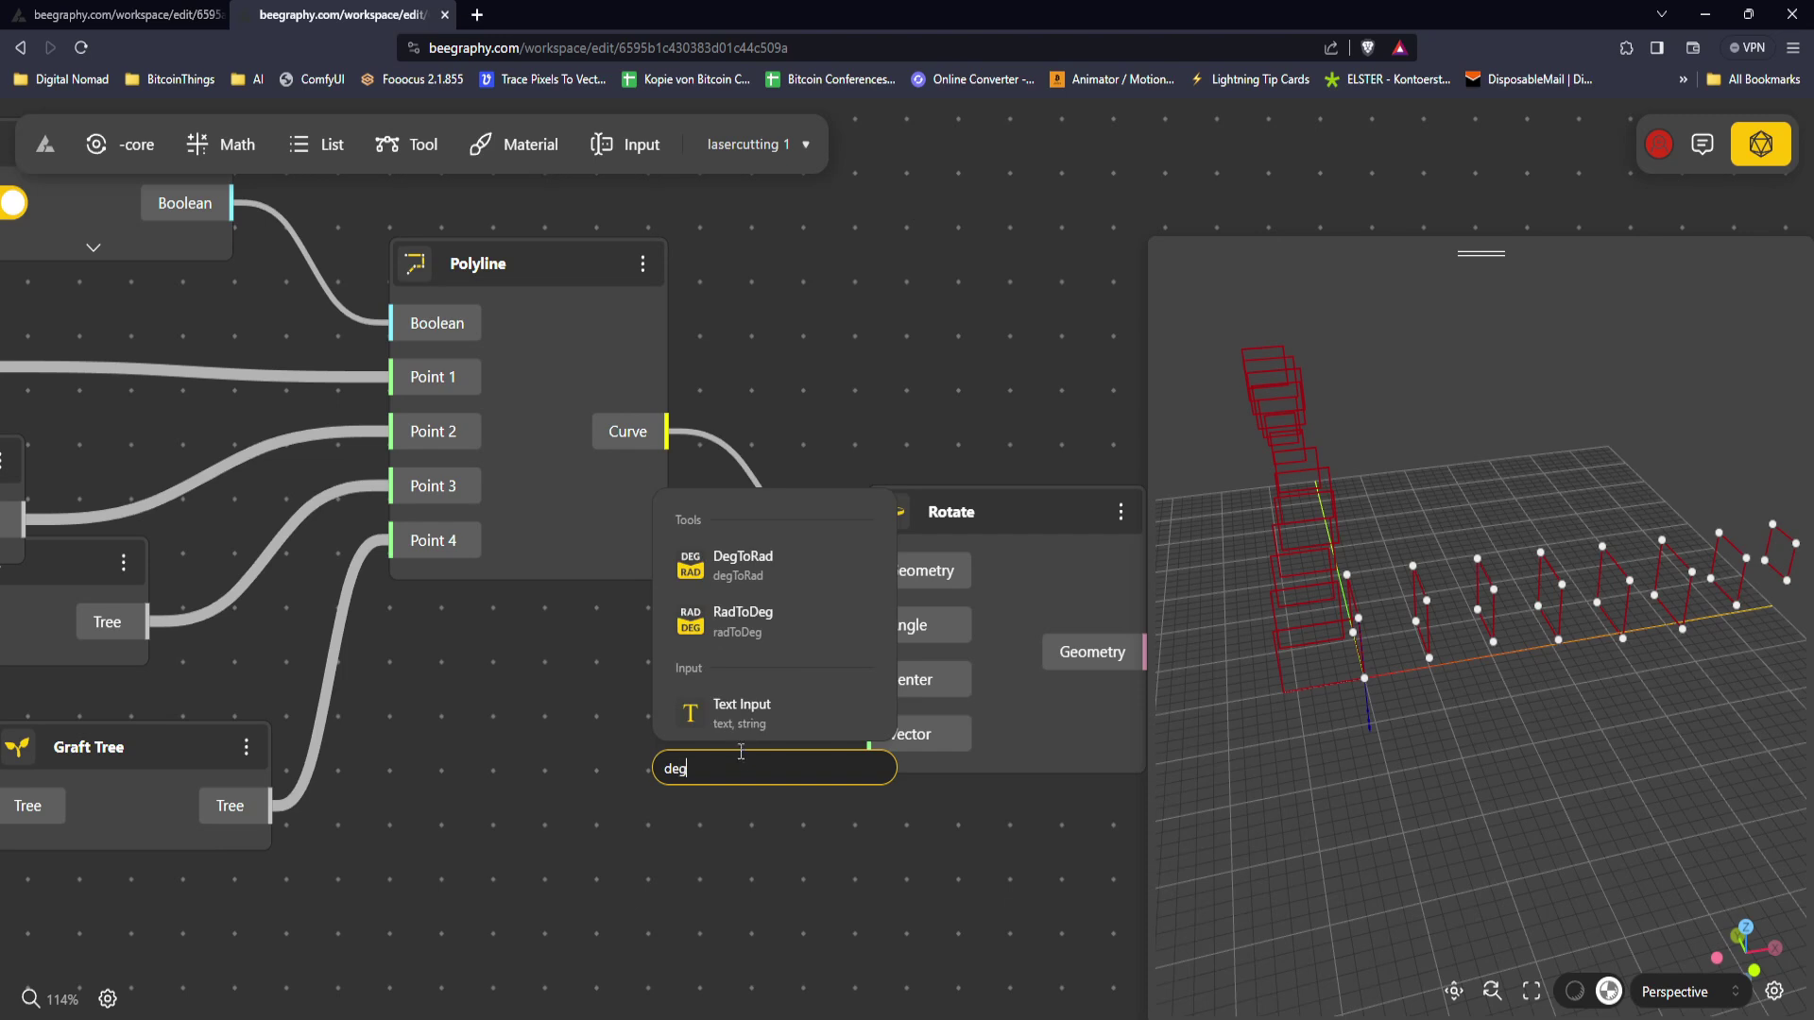
pyautogui.press('Return')
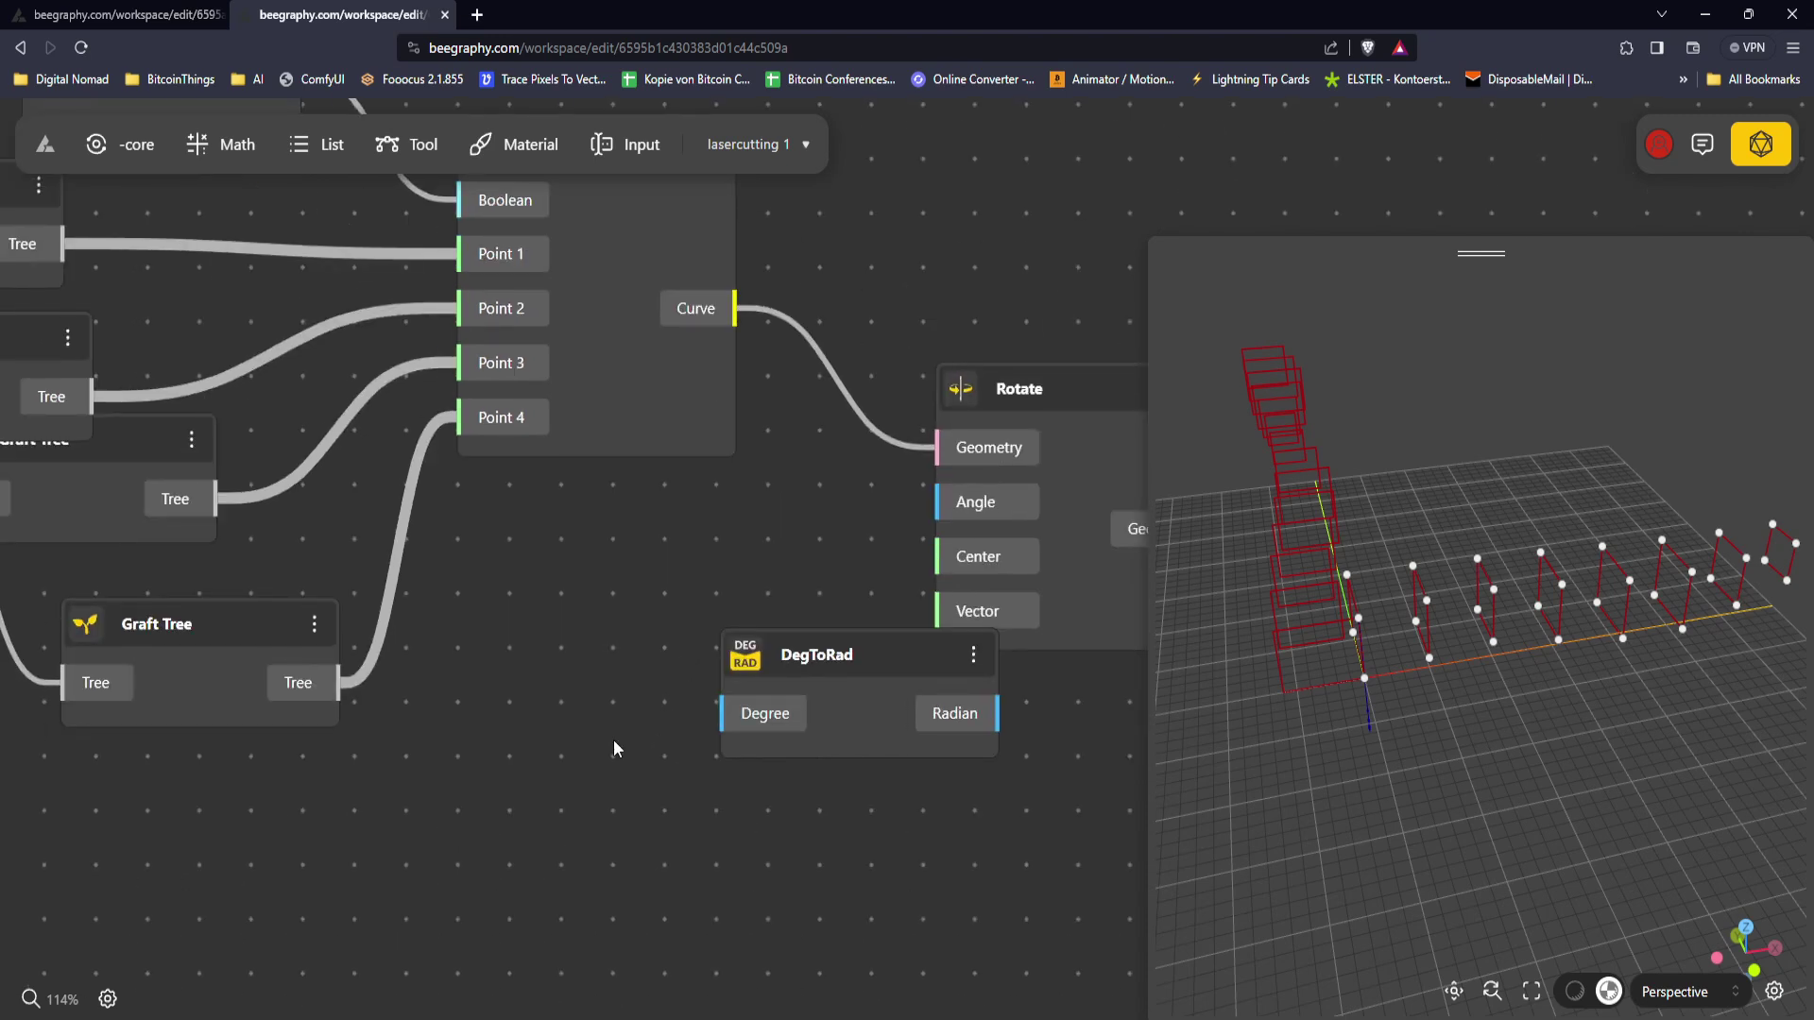
# Step: Add a Number Const of 90, feed it into DegToRad's Degree, and connect Radian to the Rotate's Angle
pyautogui.doubleClick(614, 740)
pyautogui.write('90')
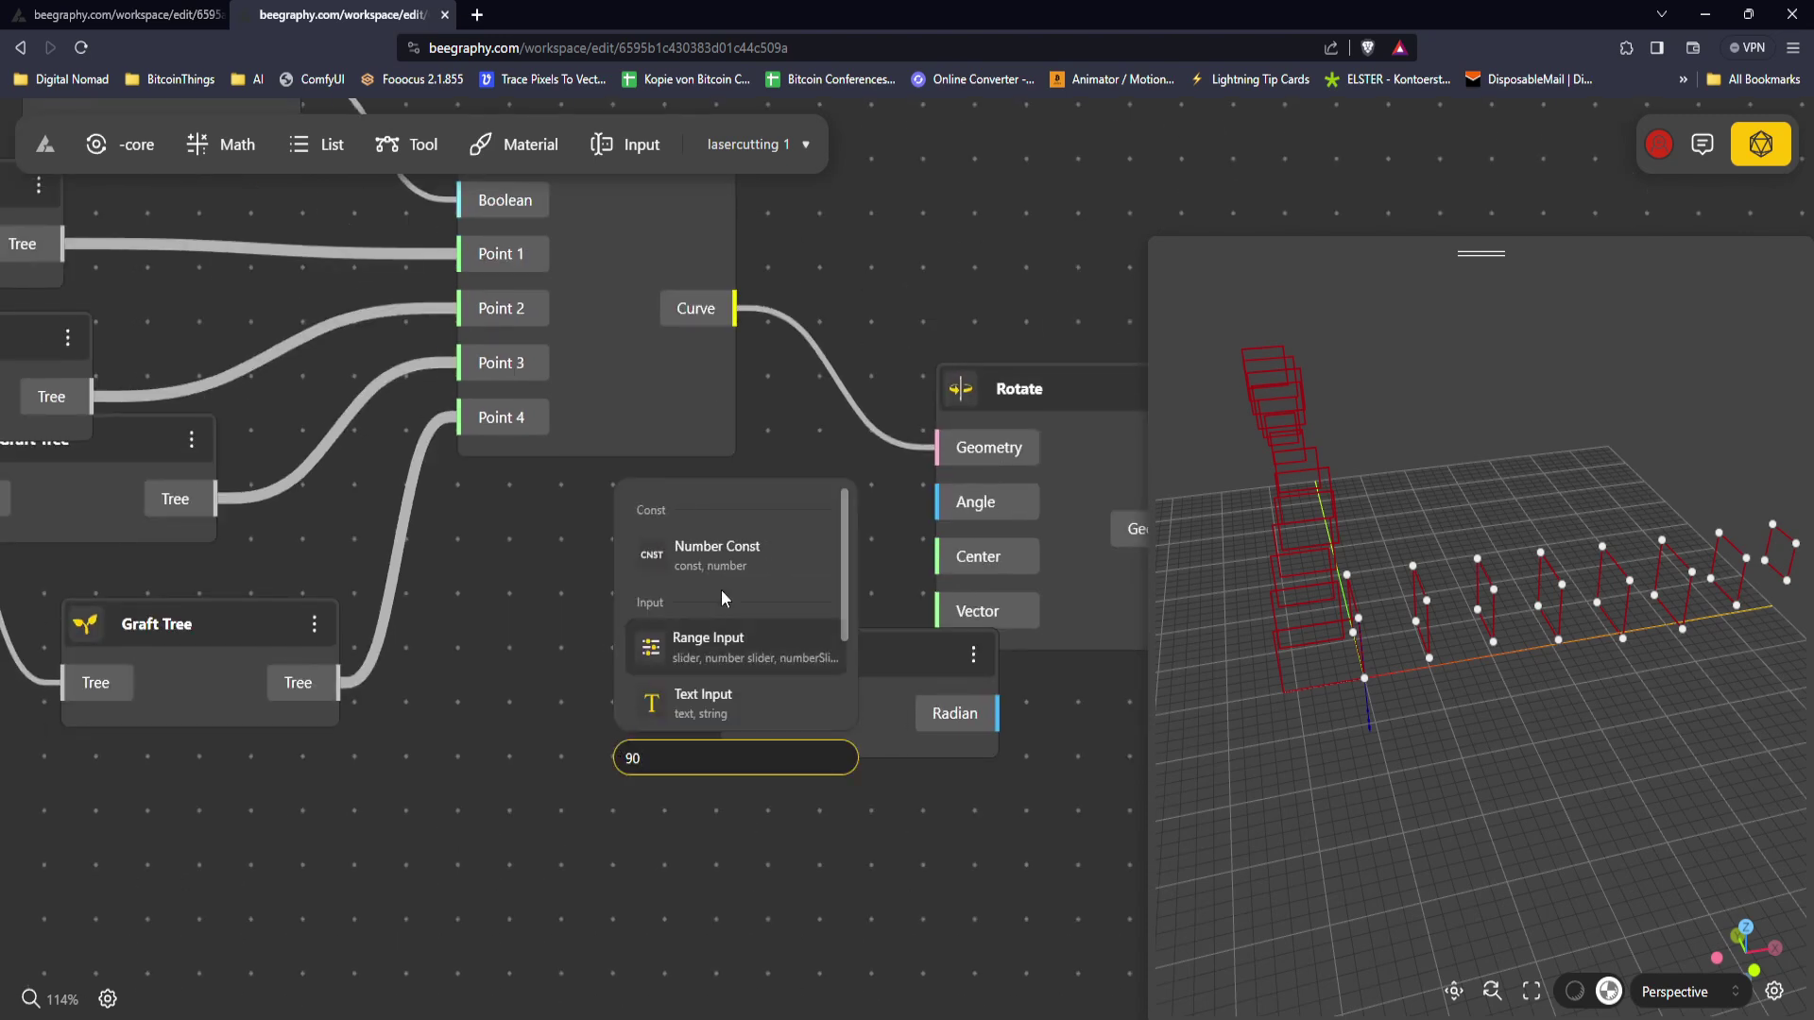
pyautogui.click(716, 553)
pyautogui.moveTo(746, 803); pyautogui.dragTo(459, 823)
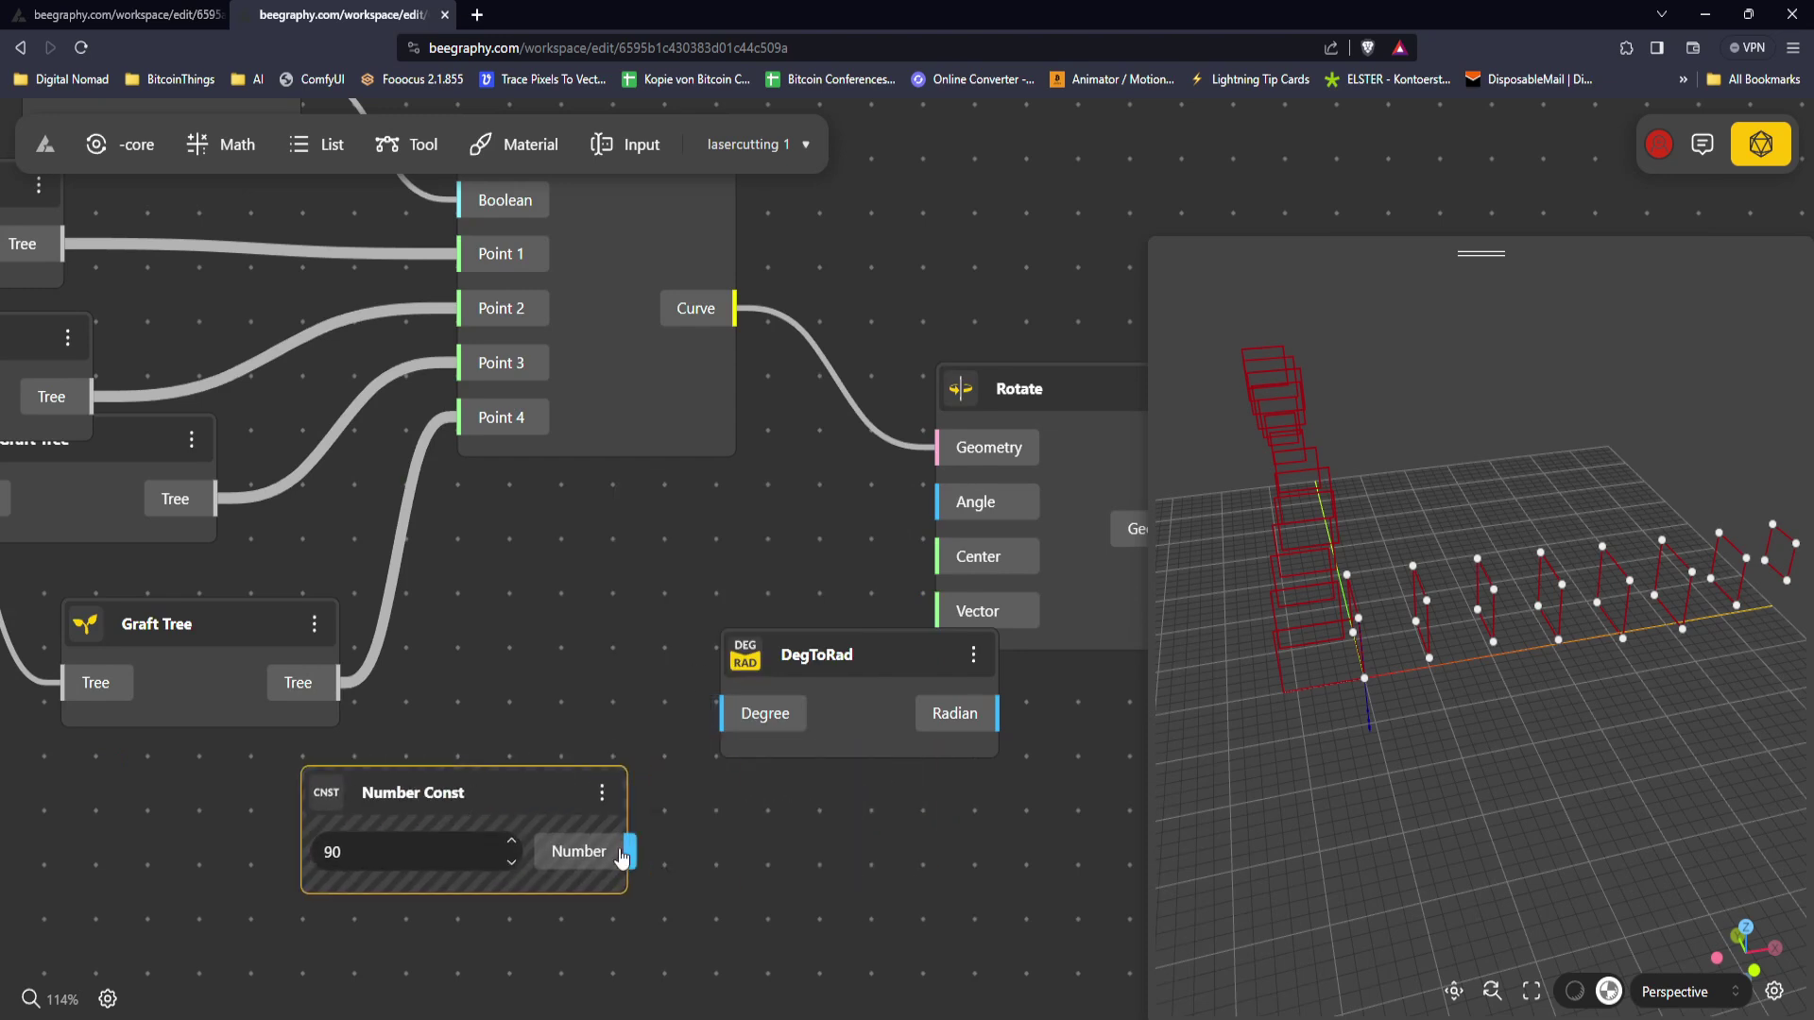
pyautogui.moveTo(728, 728); pyautogui.dragTo(713, 713)
pyautogui.moveTo(817, 640); pyautogui.dragTo(496, 572, button='middle')
pyautogui.moveTo(698, 360); pyautogui.dragTo(873, 346)
pyautogui.moveTo(786, 425); pyautogui.dragTo(676, 646)
# Step: Connect the first Graft Tree's output to the Rotate node's Center input
pyautogui.moveTo(844, 689); pyautogui.dragTo(863, 727, button='middle')
pyautogui.scroll(-4, 575, 569)
pyautogui.moveTo(384, 495); pyautogui.dragTo(675, 577, button='middle')
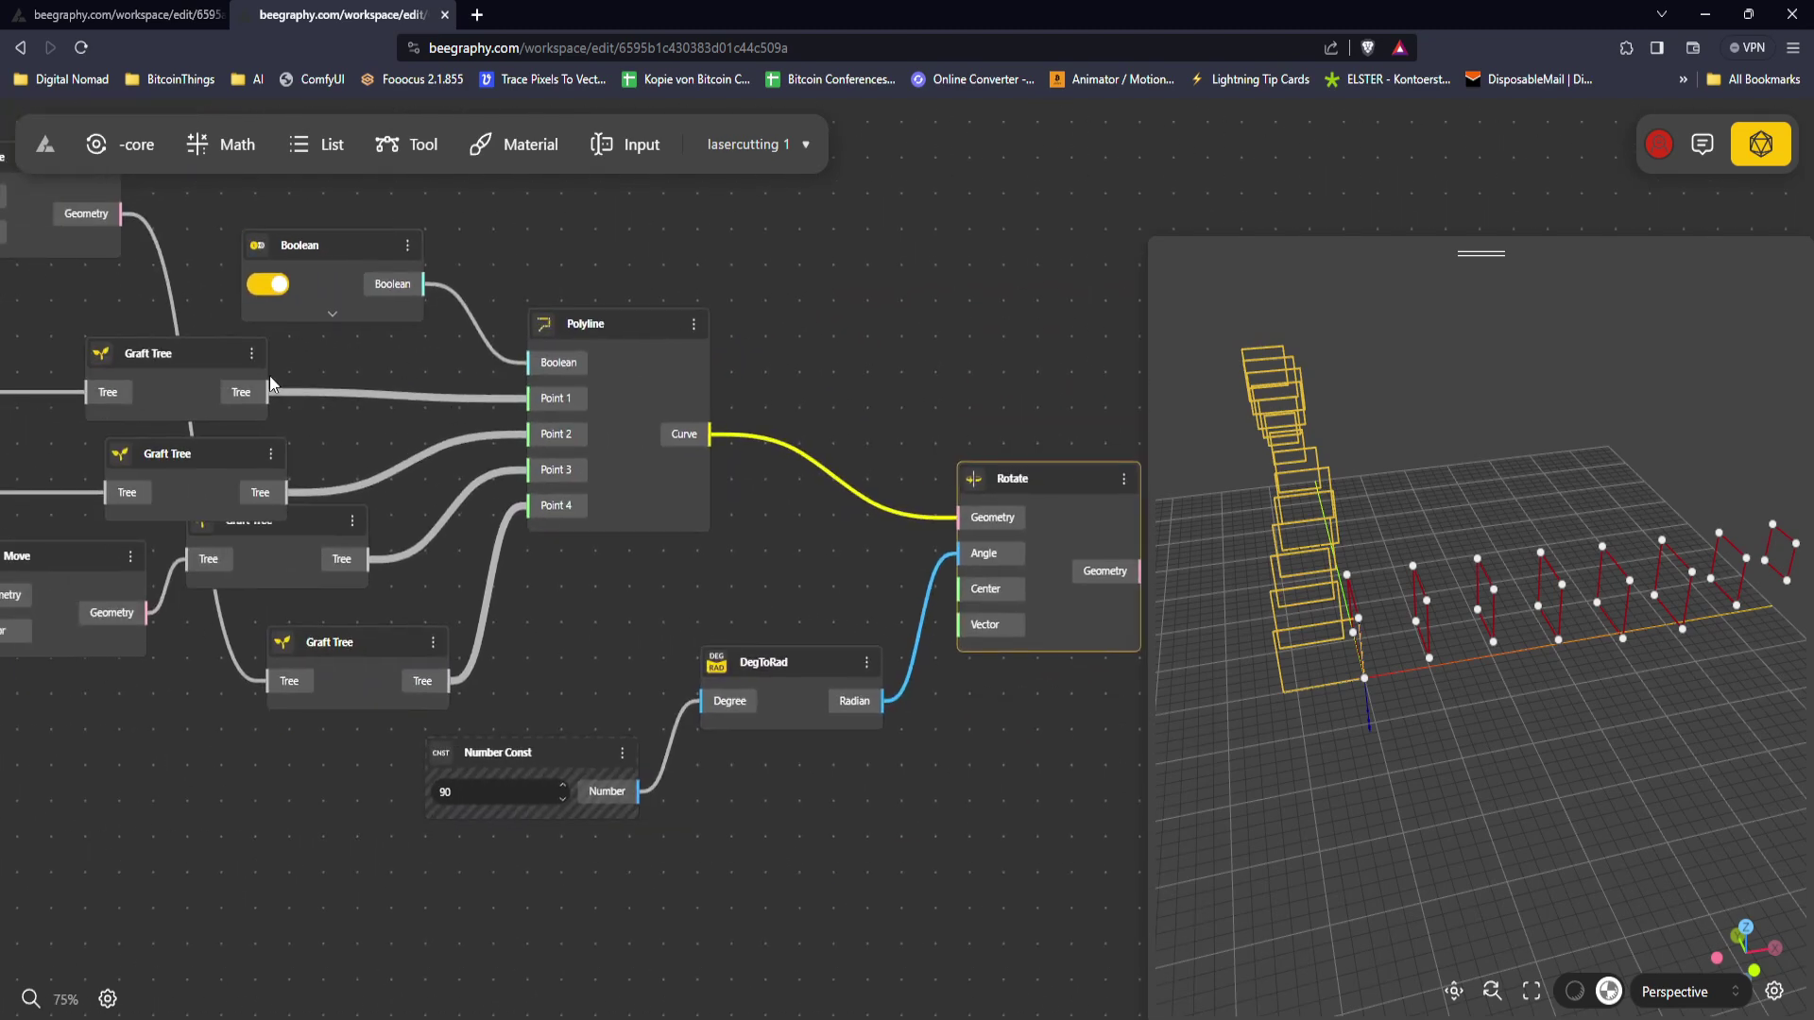
pyautogui.click(187, 371)
pyautogui.moveTo(253, 393); pyautogui.dragTo(960, 612)
# Step: Find the Vector By 2Pnt node in the node search and add it below the Rotate node
pyautogui.doubleClick(898, 825)
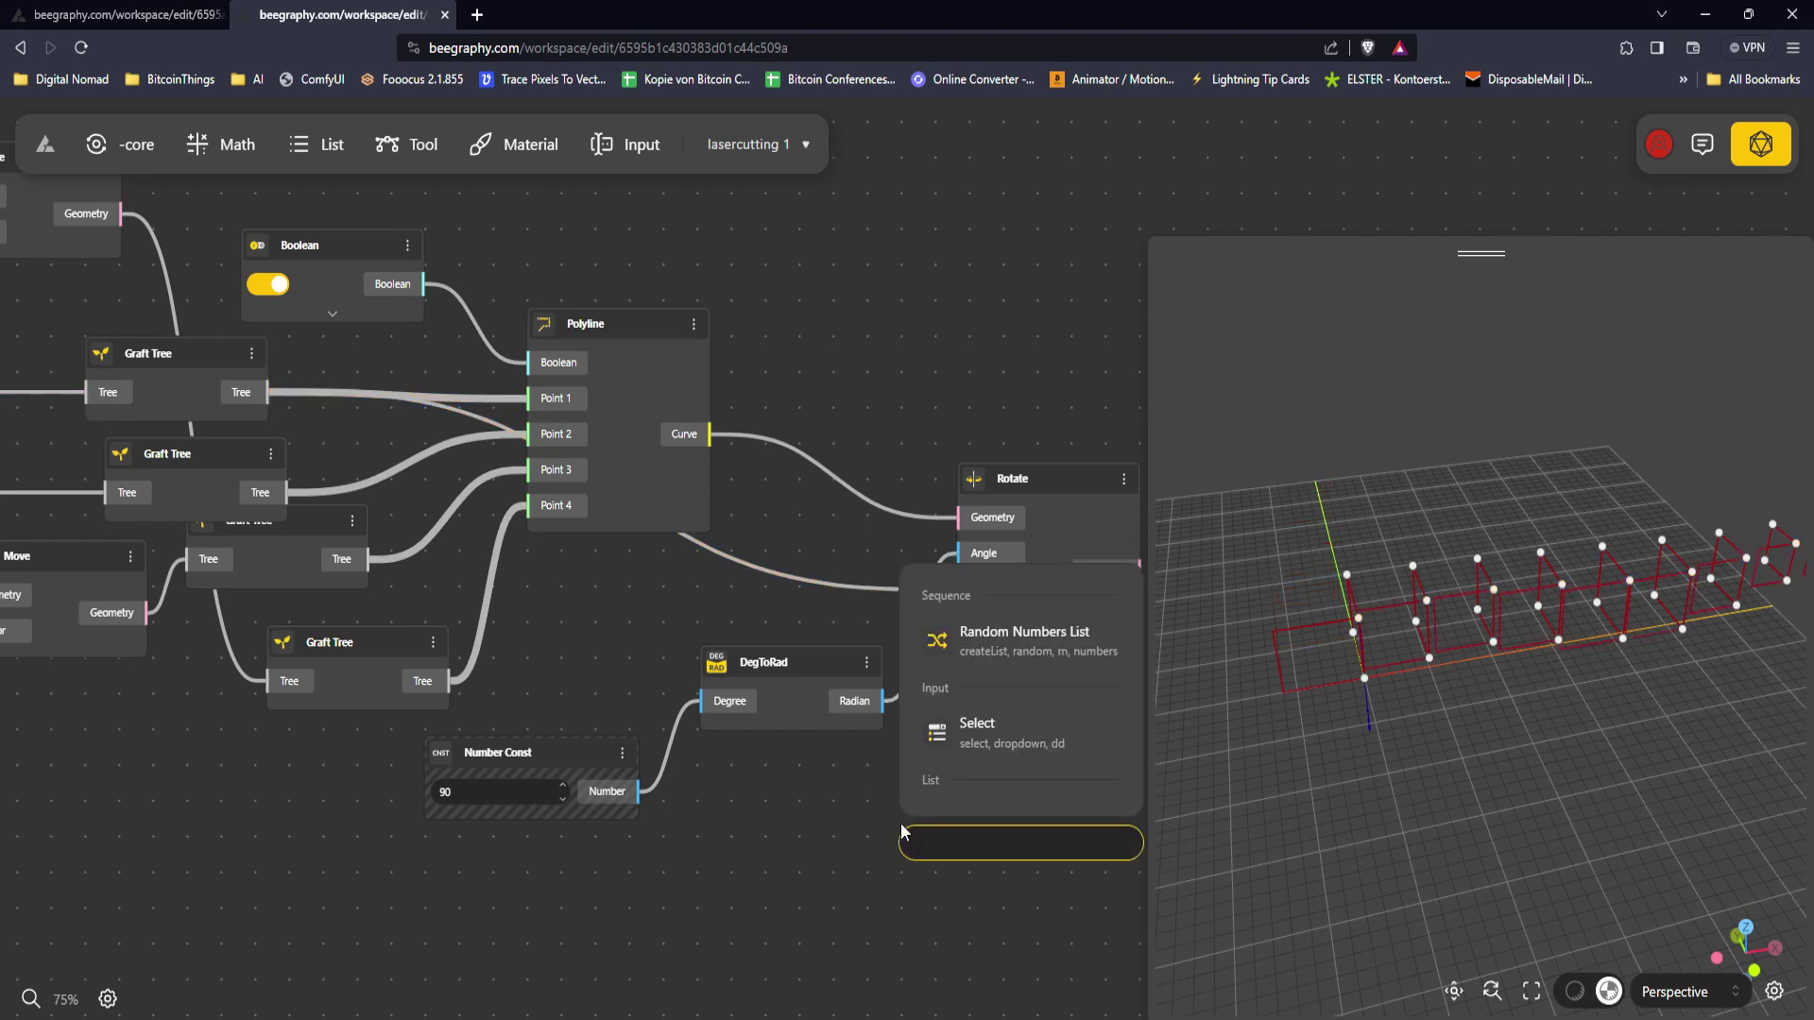
pyautogui.write('ve')
pyautogui.press('BackSpace')
pyautogui.press('BackSpace')
pyautogui.write('2')
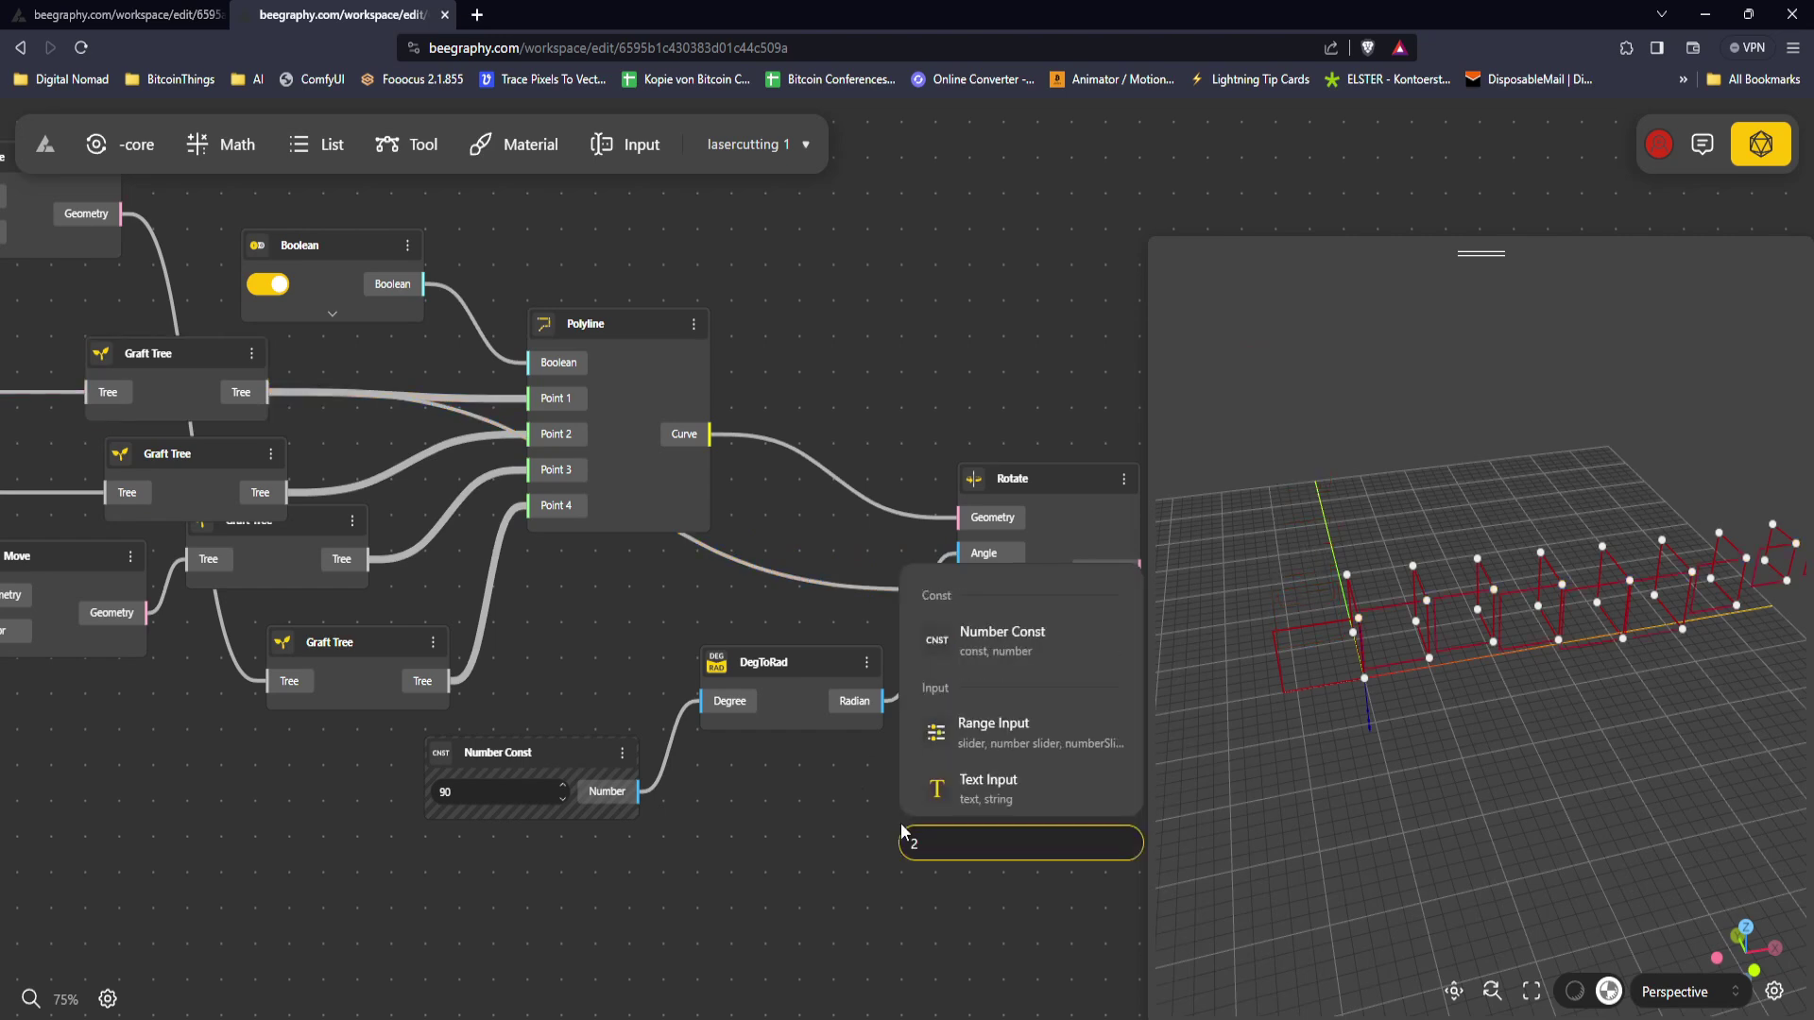
pyautogui.write(' vec')
pyautogui.press('BackSpace')
pyautogui.press('BackSpace')
pyautogui.press('BackSpace')
pyautogui.press('BackSpace')
pyautogui.press('BackSpace')
pyautogui.write('vec')
pyautogui.scroll(-3, 1039, 692)
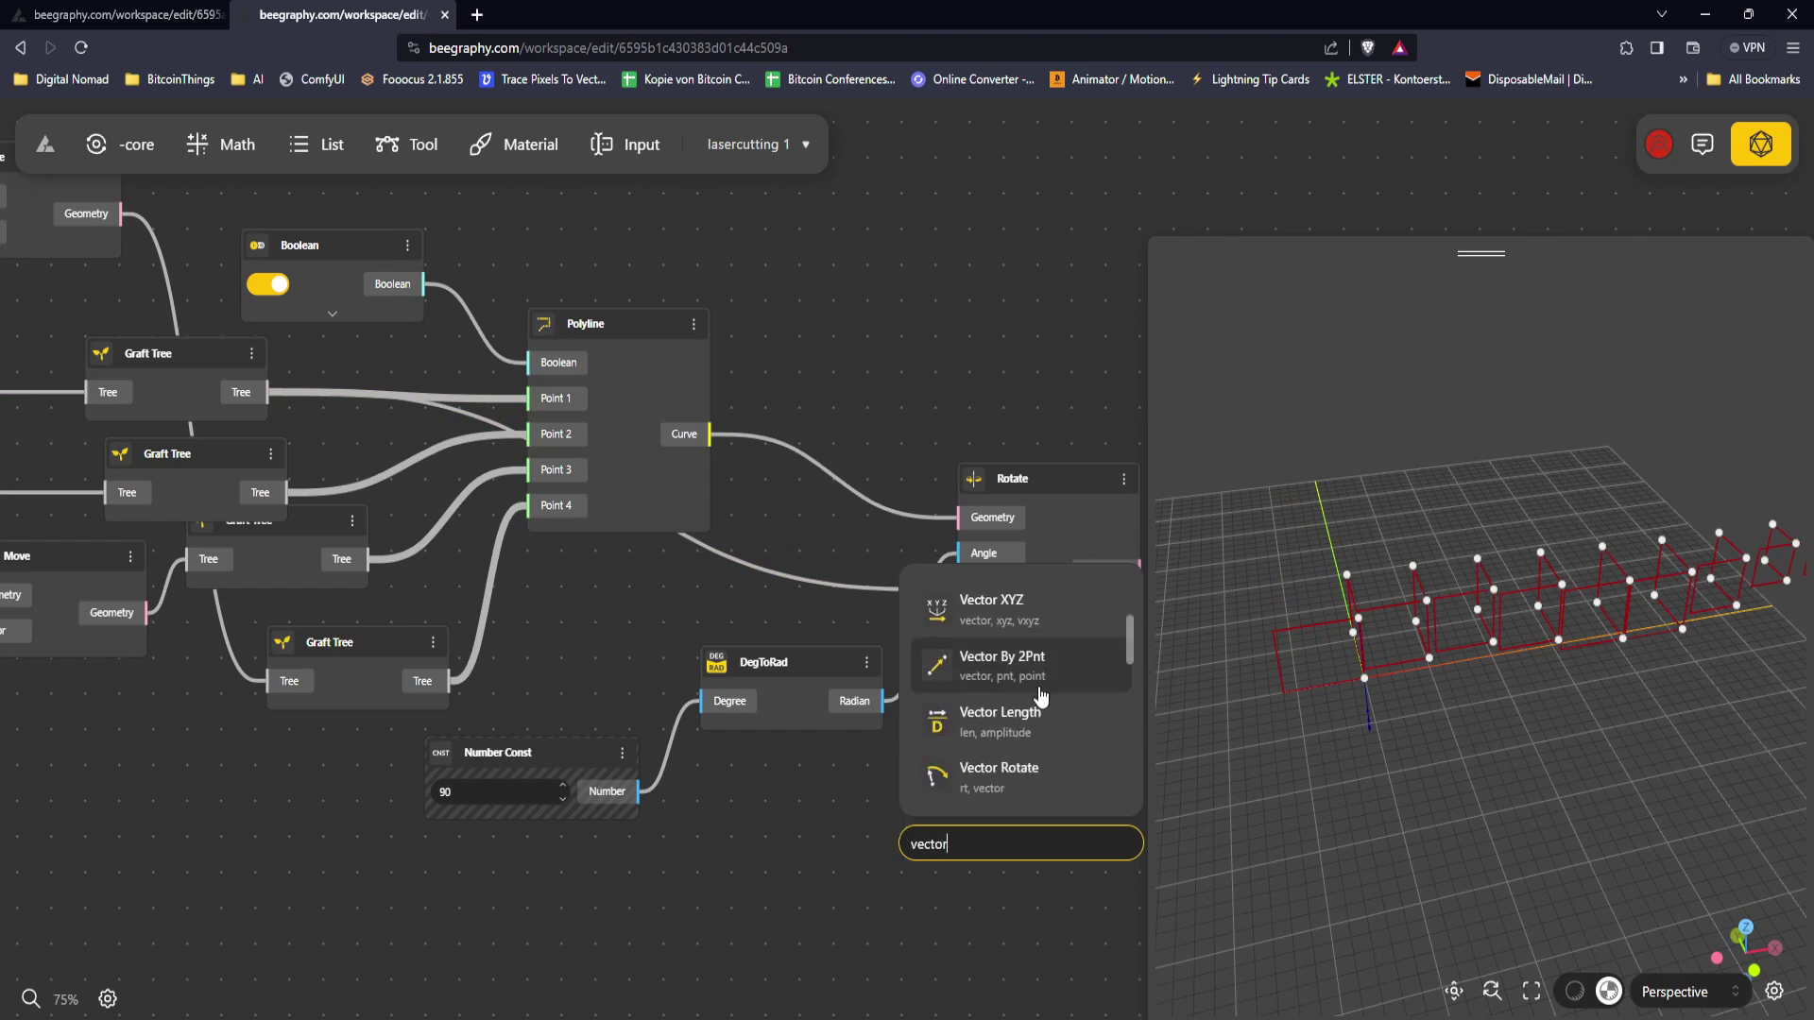
pyautogui.click(1036, 693)
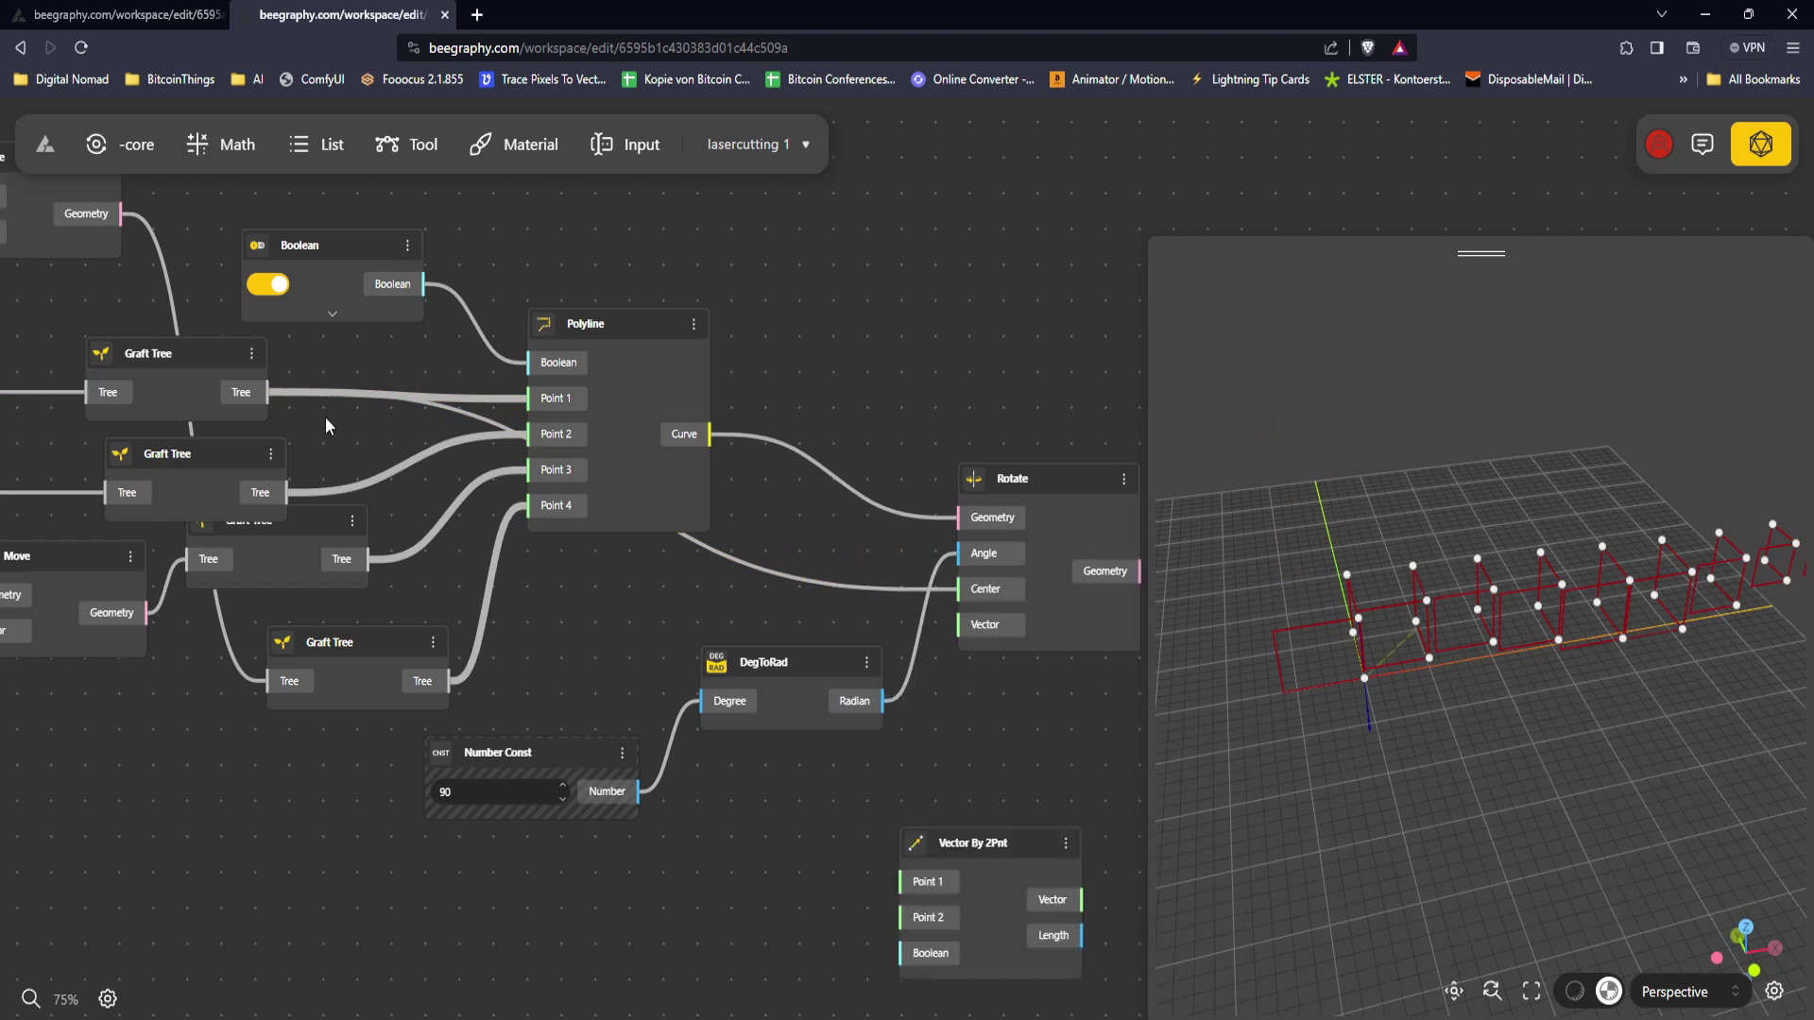
# Step: Connect the first two Graft Trees to Vector By 2Pnt's Point 1 and Point 2, and its Vector to the Rotate's Vector
pyautogui.moveTo(271, 407); pyautogui.dragTo(254, 501)
pyautogui.click(212, 478)
pyautogui.click(189, 378)
pyautogui.click(196, 451)
pyautogui.click(185, 352)
pyautogui.moveTo(1107, 867); pyautogui.dragTo(786, 531)
pyautogui.moveTo(843, 442); pyautogui.dragTo(982, 432)
# Step: Set the Sinus c8rve slider to 0.8 and the Distance Rectangle slider to 1.4, checking the rotated rectangles in the 3D view
pyautogui.moveTo(1433, 589)
pyautogui.mouseDown()
pyautogui.moveTo(1447, 707)
pyautogui.moveTo(1477, 581)
pyautogui.moveTo(1390, 551)
pyautogui.moveTo(1357, 572)
pyautogui.moveTo(1454, 603)
pyautogui.mouseUp()
pyautogui.moveTo(415, 614); pyautogui.dragTo(1021, 586)
pyautogui.scroll(-8, 1021, 586)
pyautogui.scroll(8, 538, 544)
pyautogui.moveTo(665, 546); pyautogui.dragTo(649, 646)
pyautogui.moveTo(687, 539)
pyautogui.mouseDown()
pyautogui.moveTo(730, 610)
pyautogui.moveTo(684, 567)
pyautogui.mouseUp()
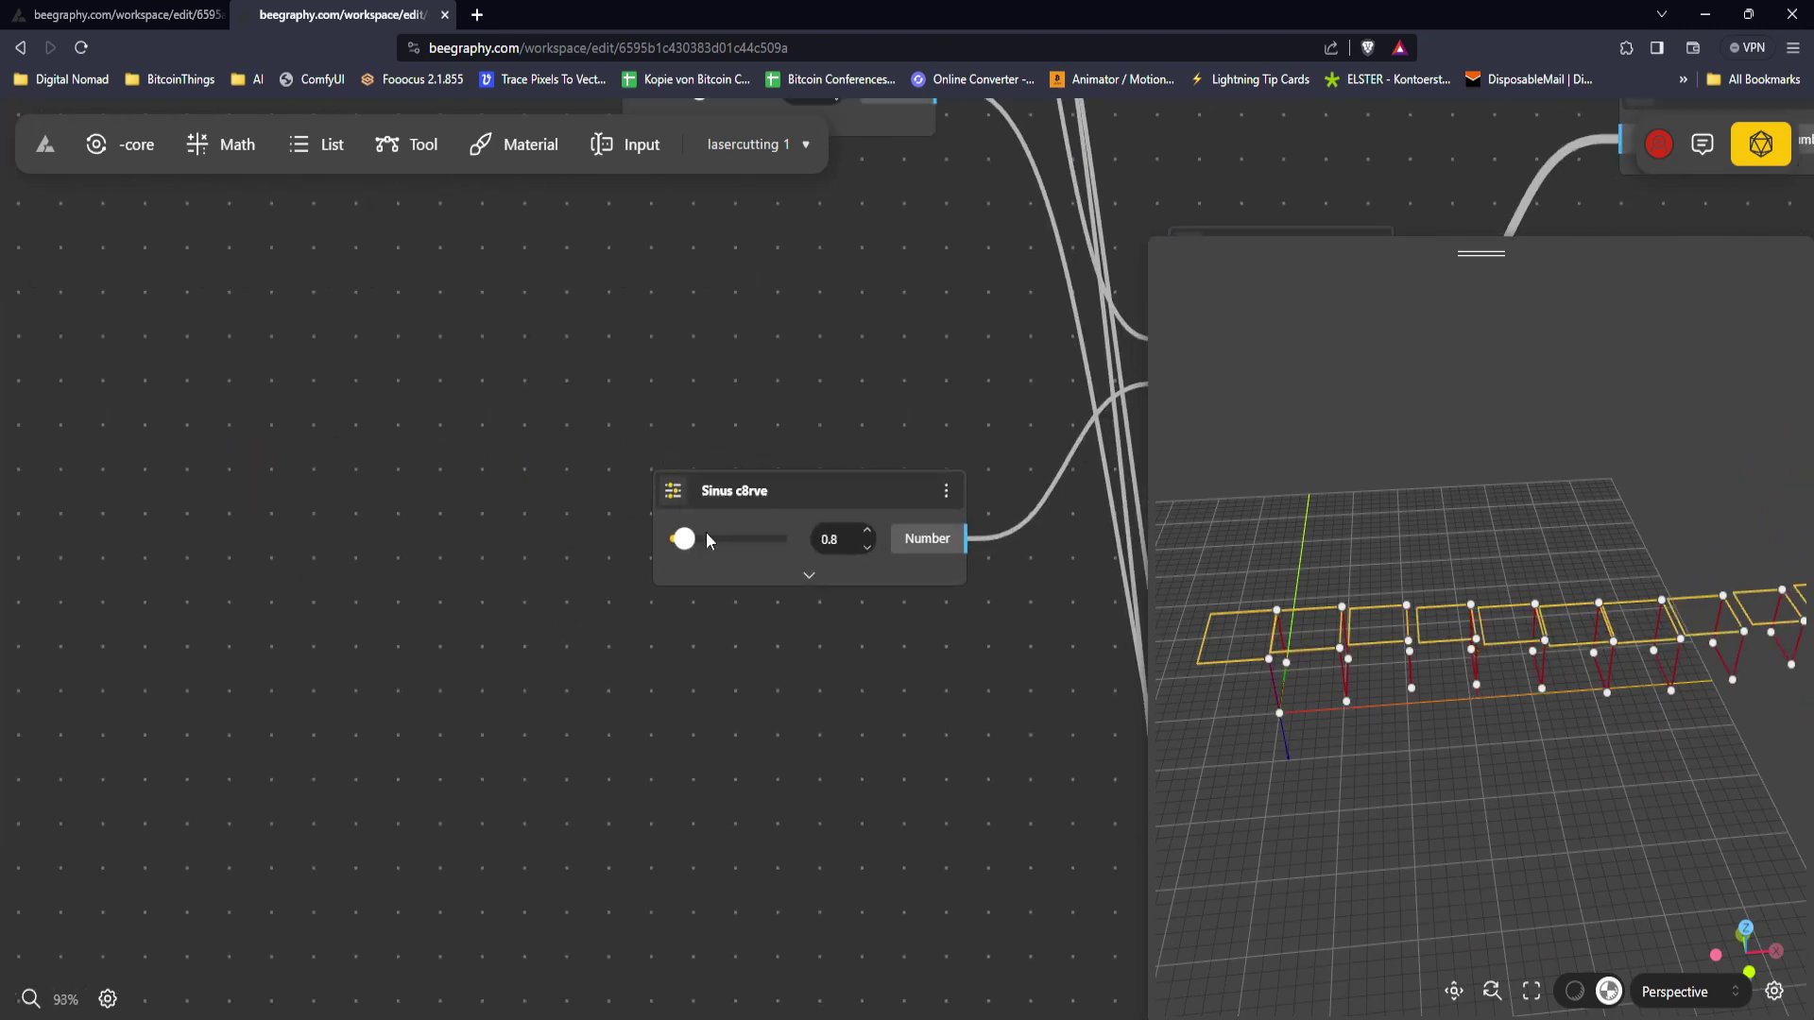
pyautogui.moveTo(705, 193); pyautogui.dragTo(587, 714)
pyautogui.moveTo(455, 658); pyautogui.dragTo(438, 457)
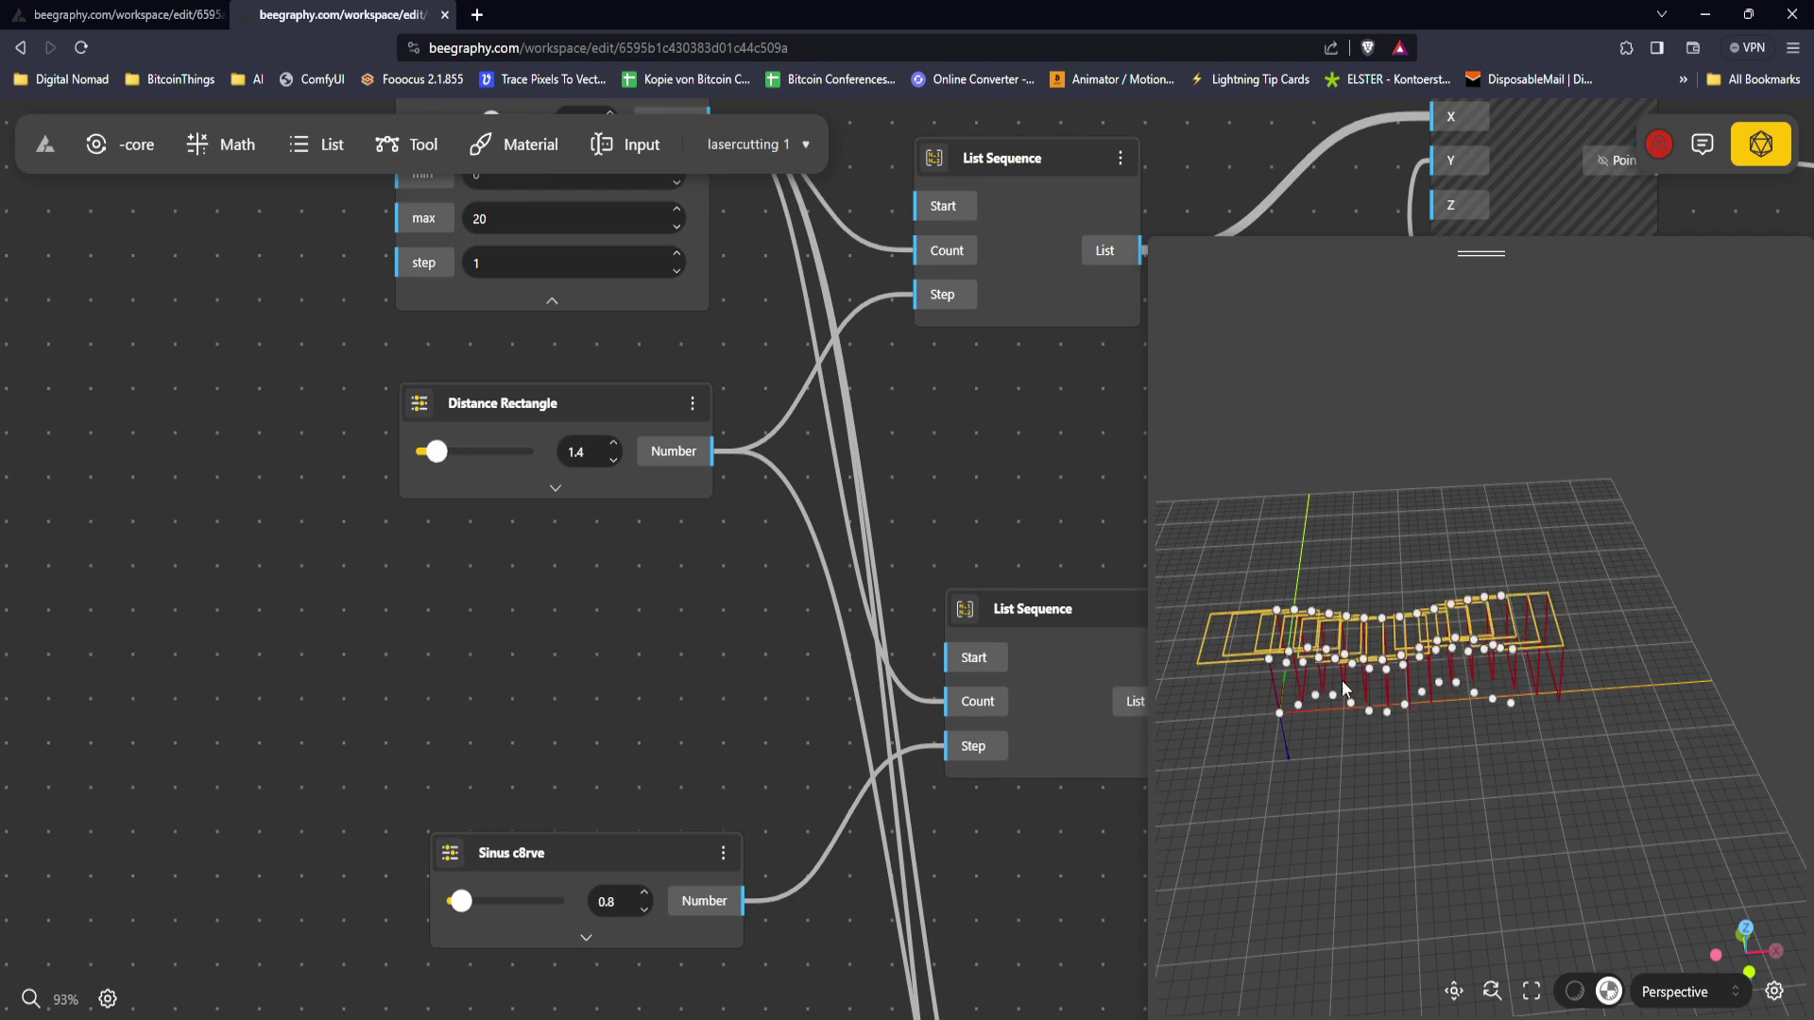
pyautogui.moveTo(1501, 678); pyautogui.dragTo(1594, 587, button='right')
# Step: Add a List Sequence node beyond the Rotate node
pyautogui.moveTo(920, 630); pyautogui.dragTo(666, 626)
pyautogui.scroll(-5, 666, 625)
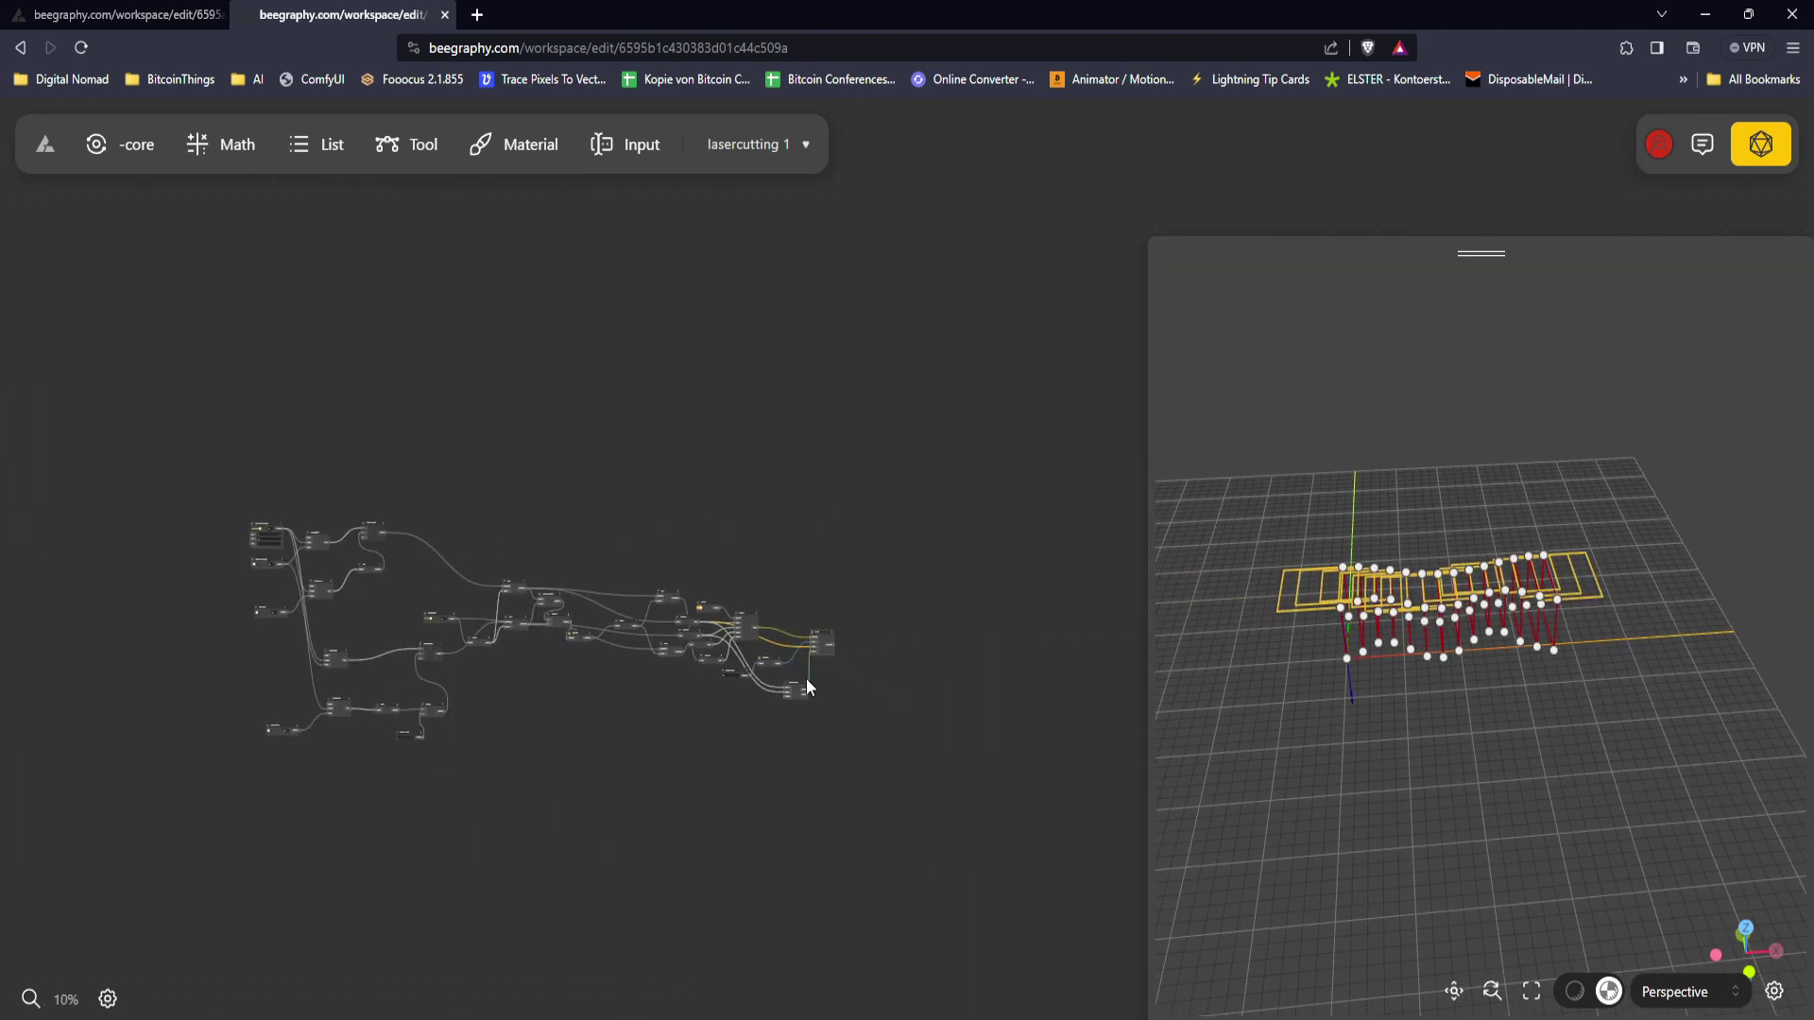
pyautogui.scroll(5, 749, 636)
pyautogui.doubleClick(886, 699)
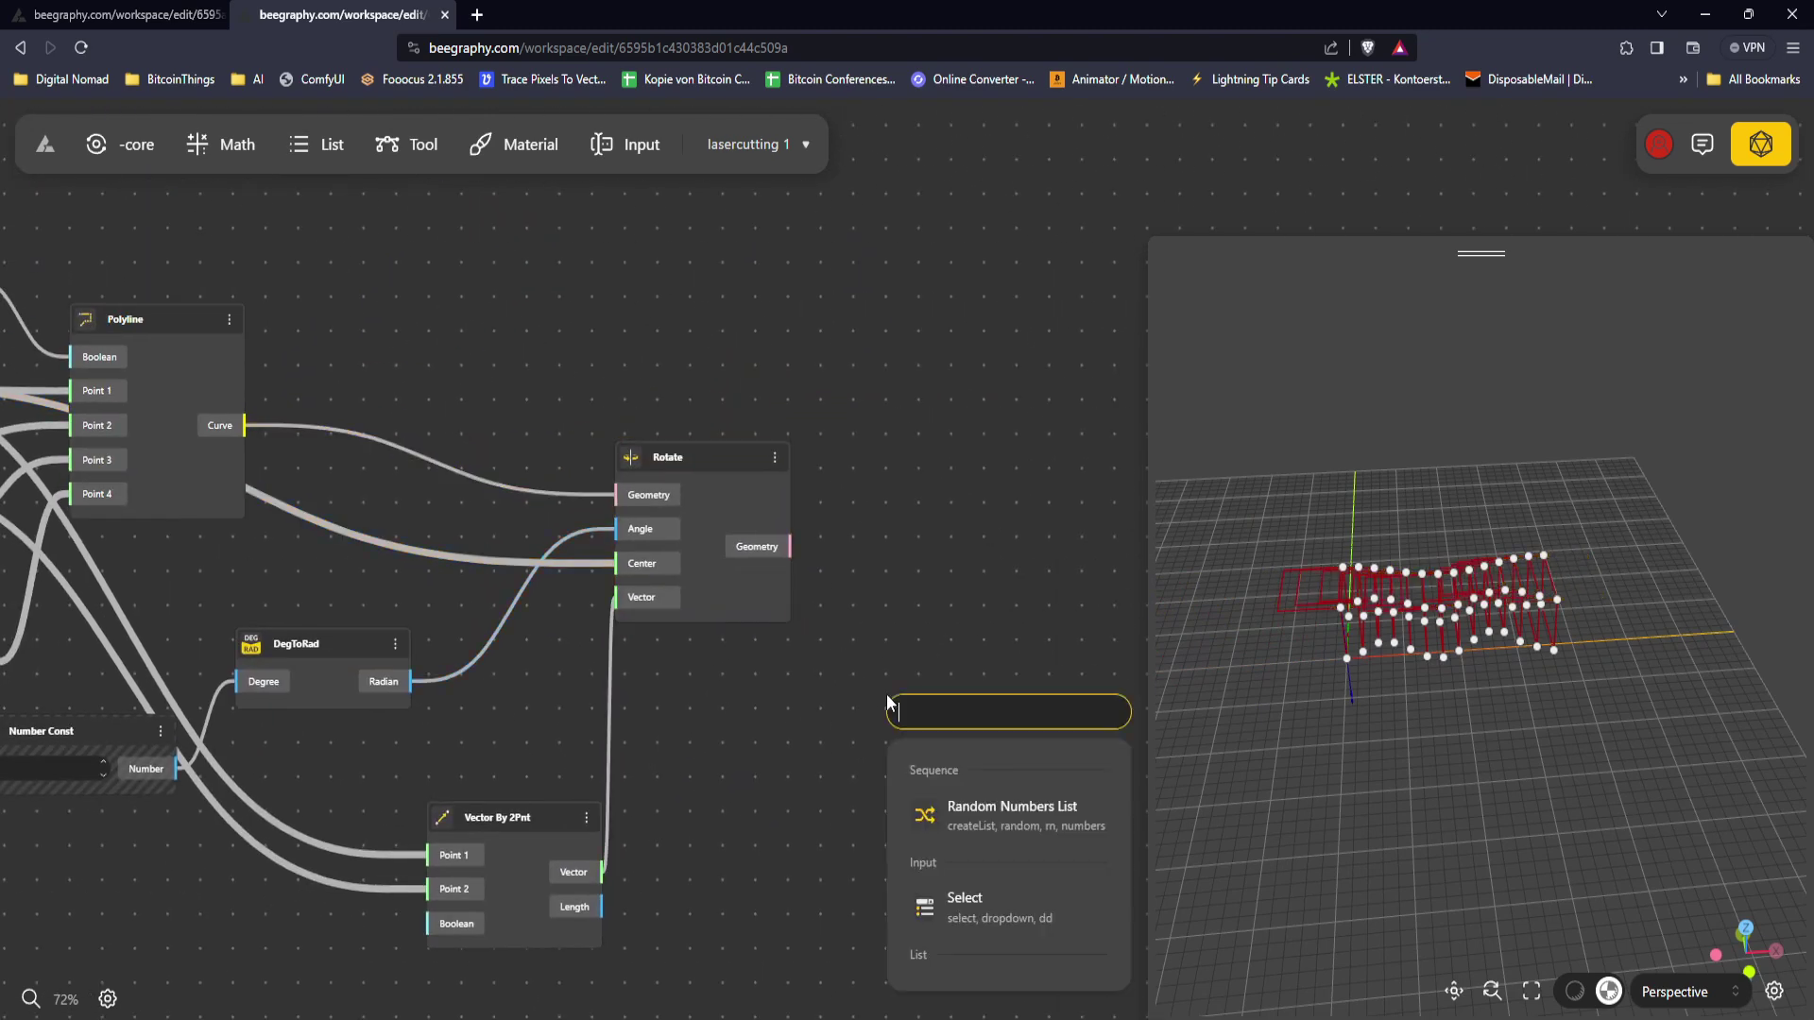
pyautogui.write('seri')
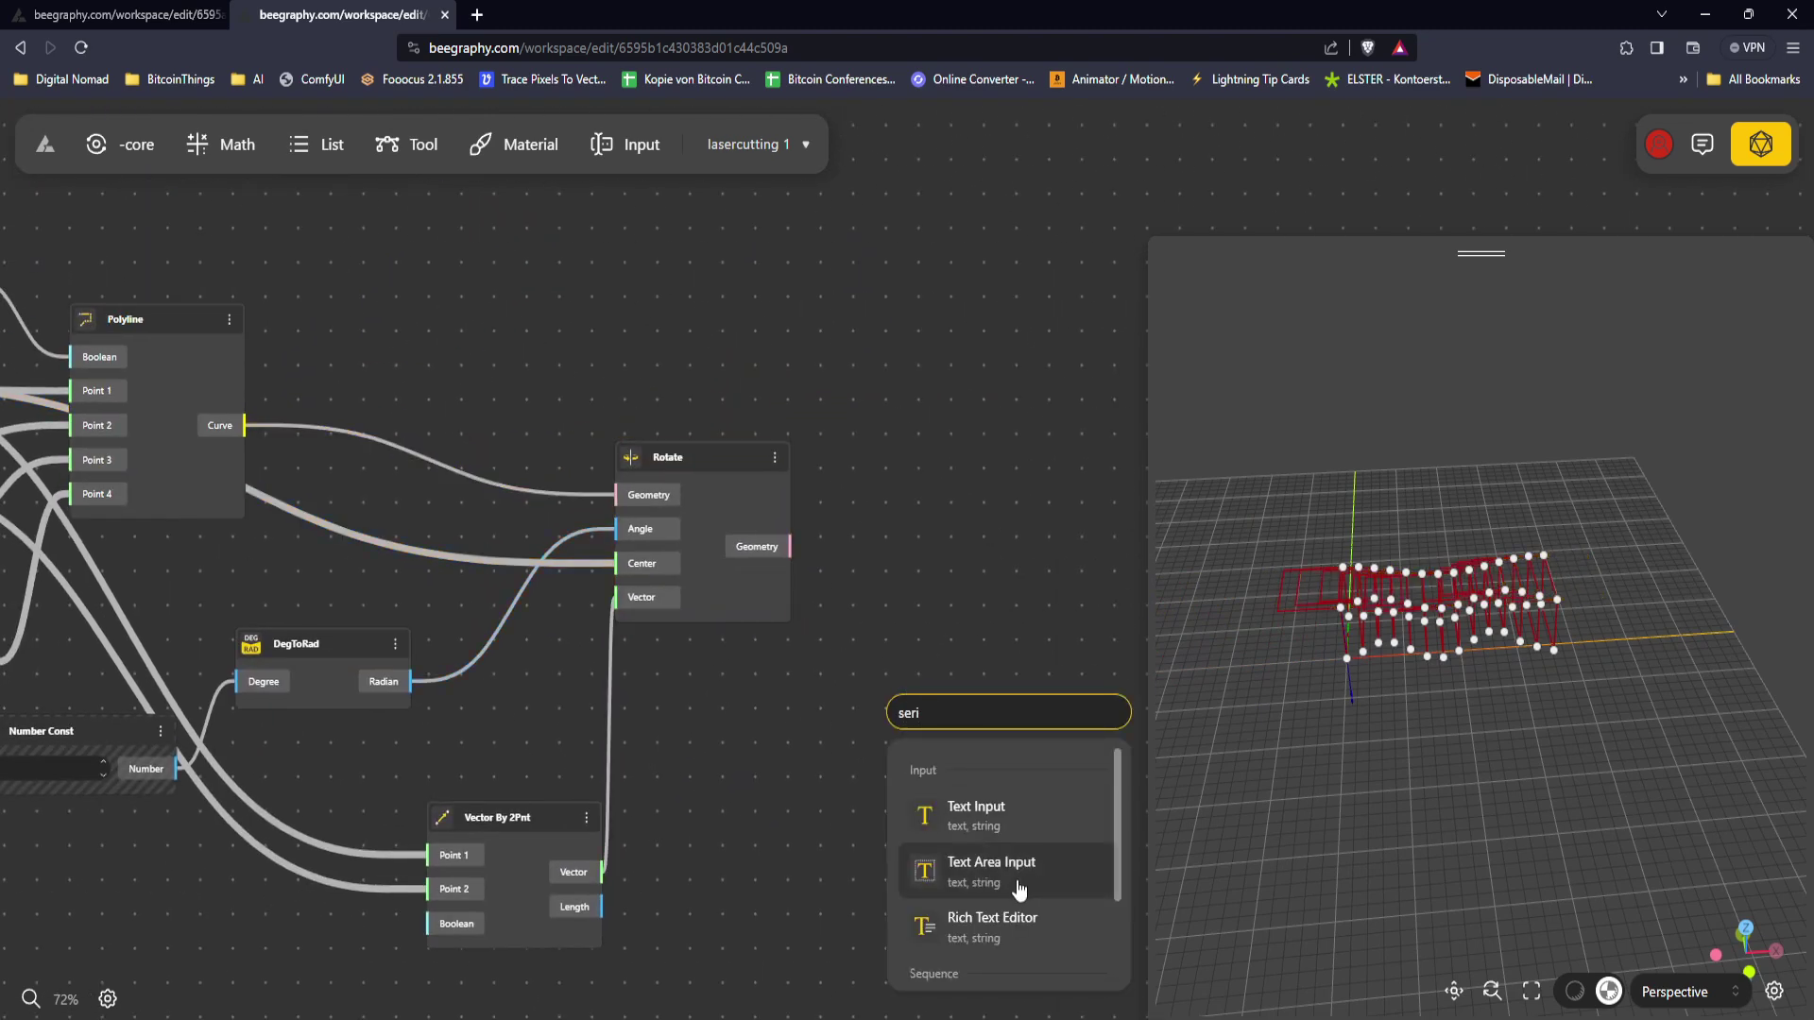
pyautogui.scroll(-2, 1018, 891)
pyautogui.click(1018, 896)
pyautogui.moveTo(943, 721); pyautogui.dragTo(1023, 617)
pyautogui.moveTo(950, 642); pyautogui.dragTo(910, 571)
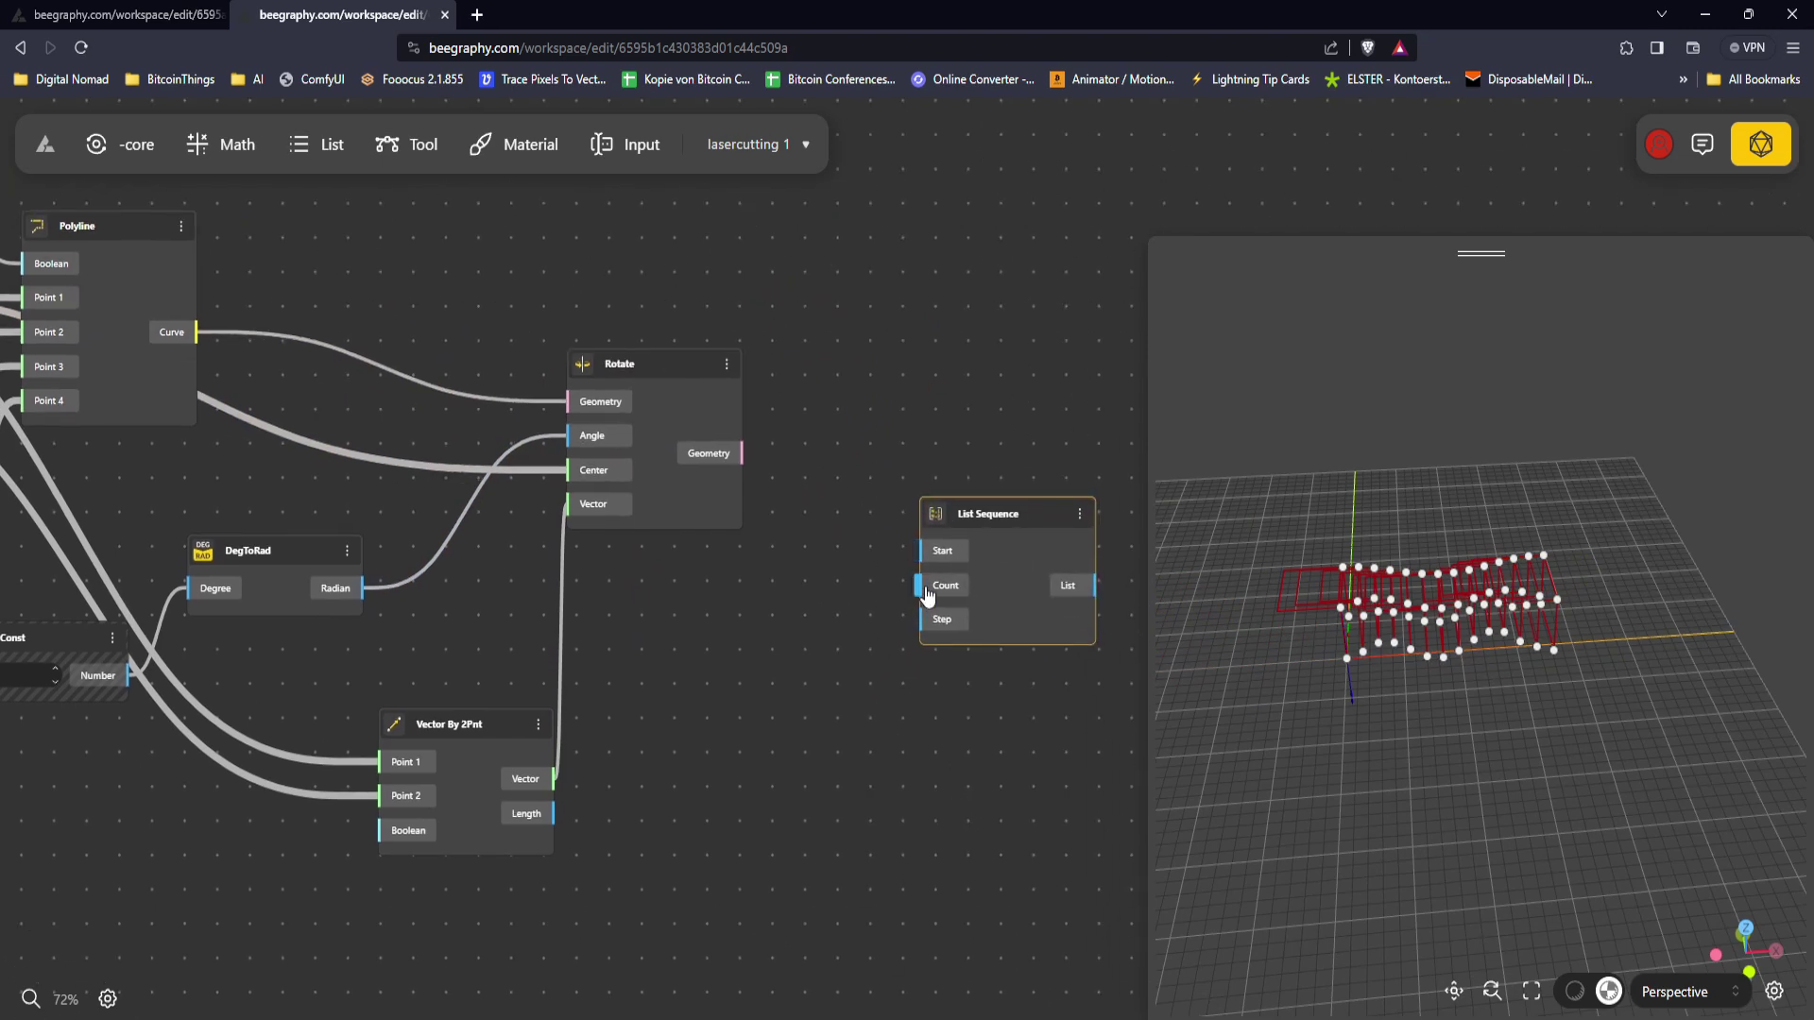
# Step: Connect the rectangle amount slider's number to the new List Sequence's Count input
pyautogui.moveTo(738, 625); pyautogui.dragTo(843, 565)
pyautogui.scroll(-8, 836, 564)
pyautogui.moveTo(510, 534); pyautogui.dragTo(916, 534)
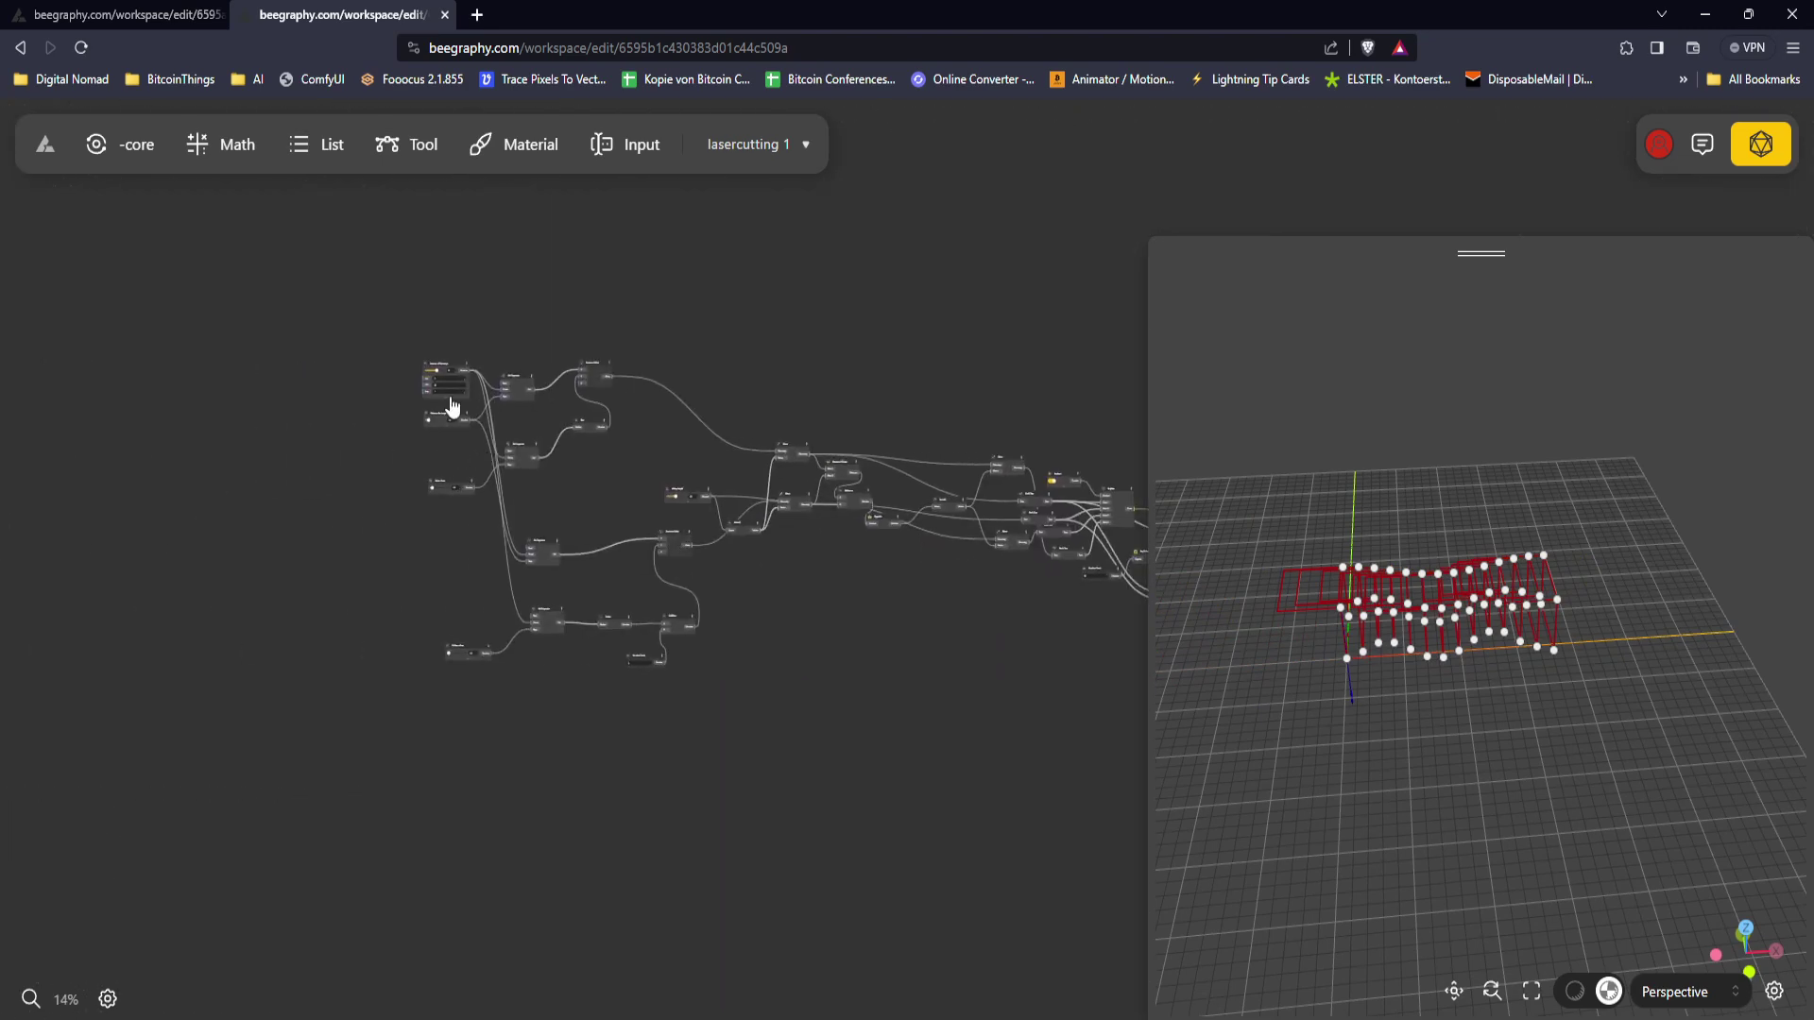
pyautogui.scroll(8, 453, 397)
pyautogui.click(501, 348)
pyautogui.scroll(-8, 370, 383)
pyautogui.scroll(8, 997, 514)
pyautogui.click(818, 604)
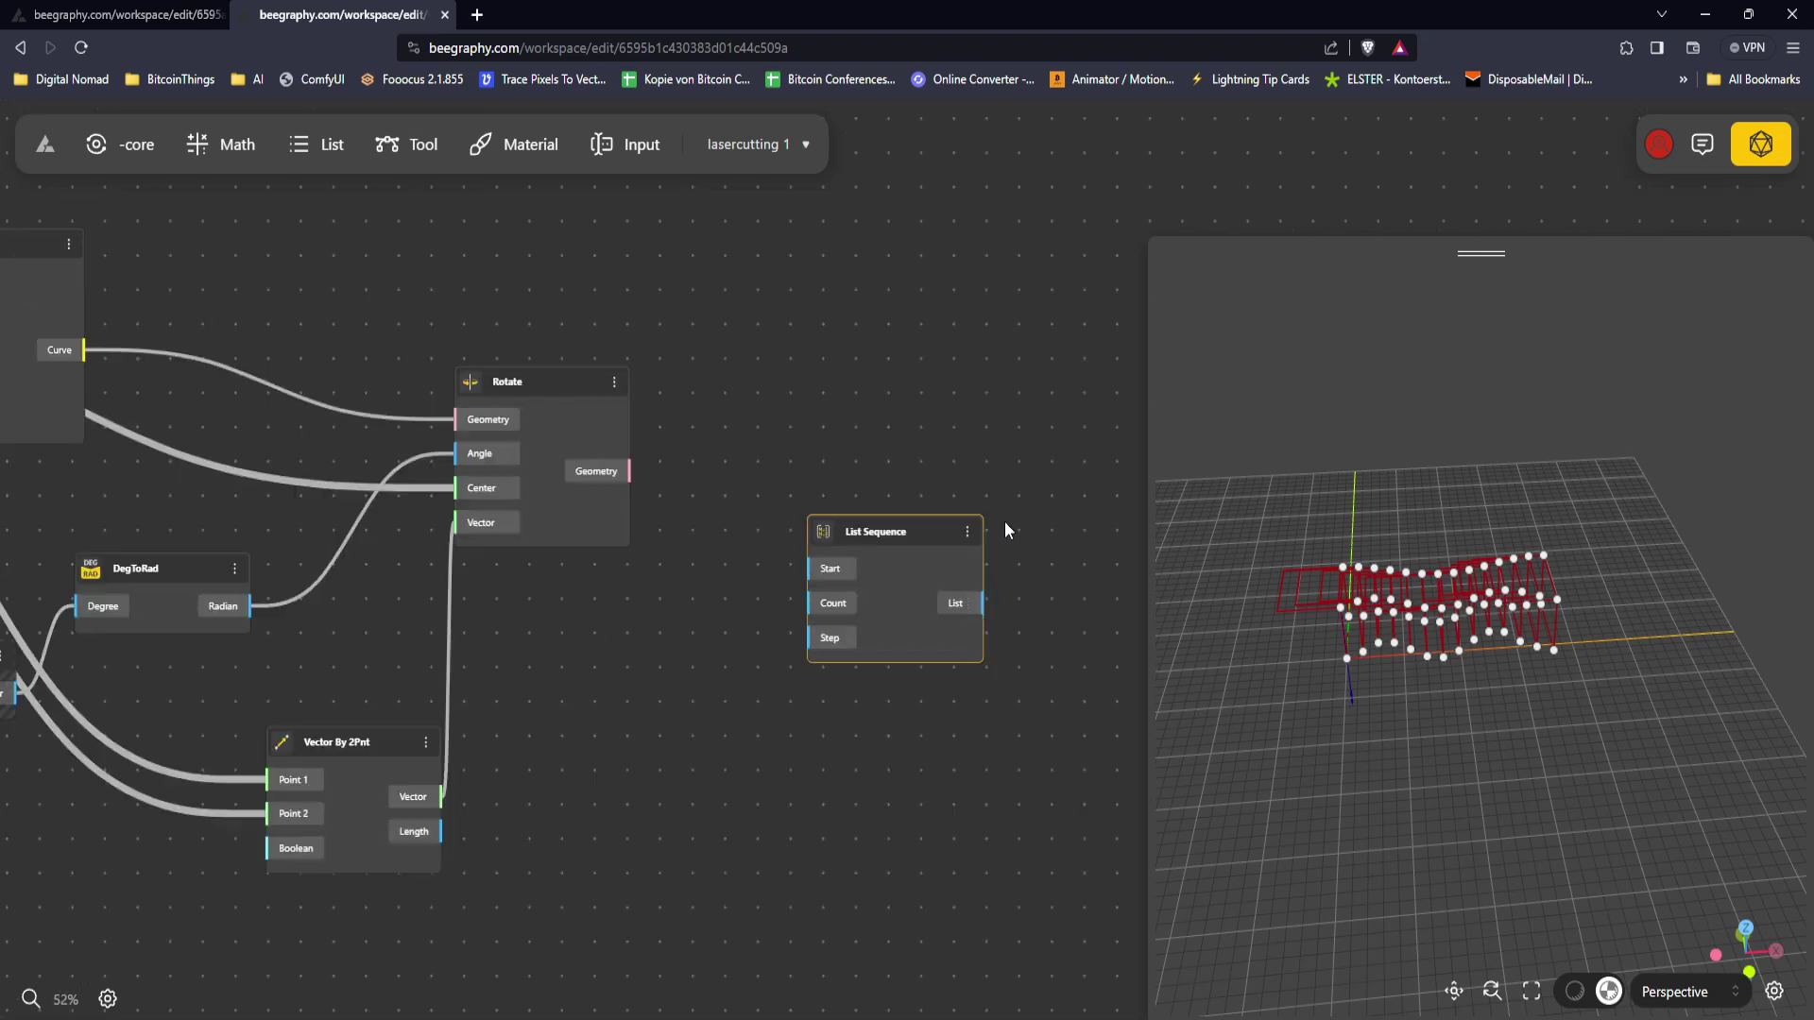
# Step: Add a Number Const of 10 below the List Sequence and connect it to the Step input
pyautogui.moveTo(822, 612); pyautogui.dragTo(701, 754)
pyautogui.write('50')
pyautogui.press('BackSpace')
pyautogui.press('BackSpace')
pyautogui.write('2')
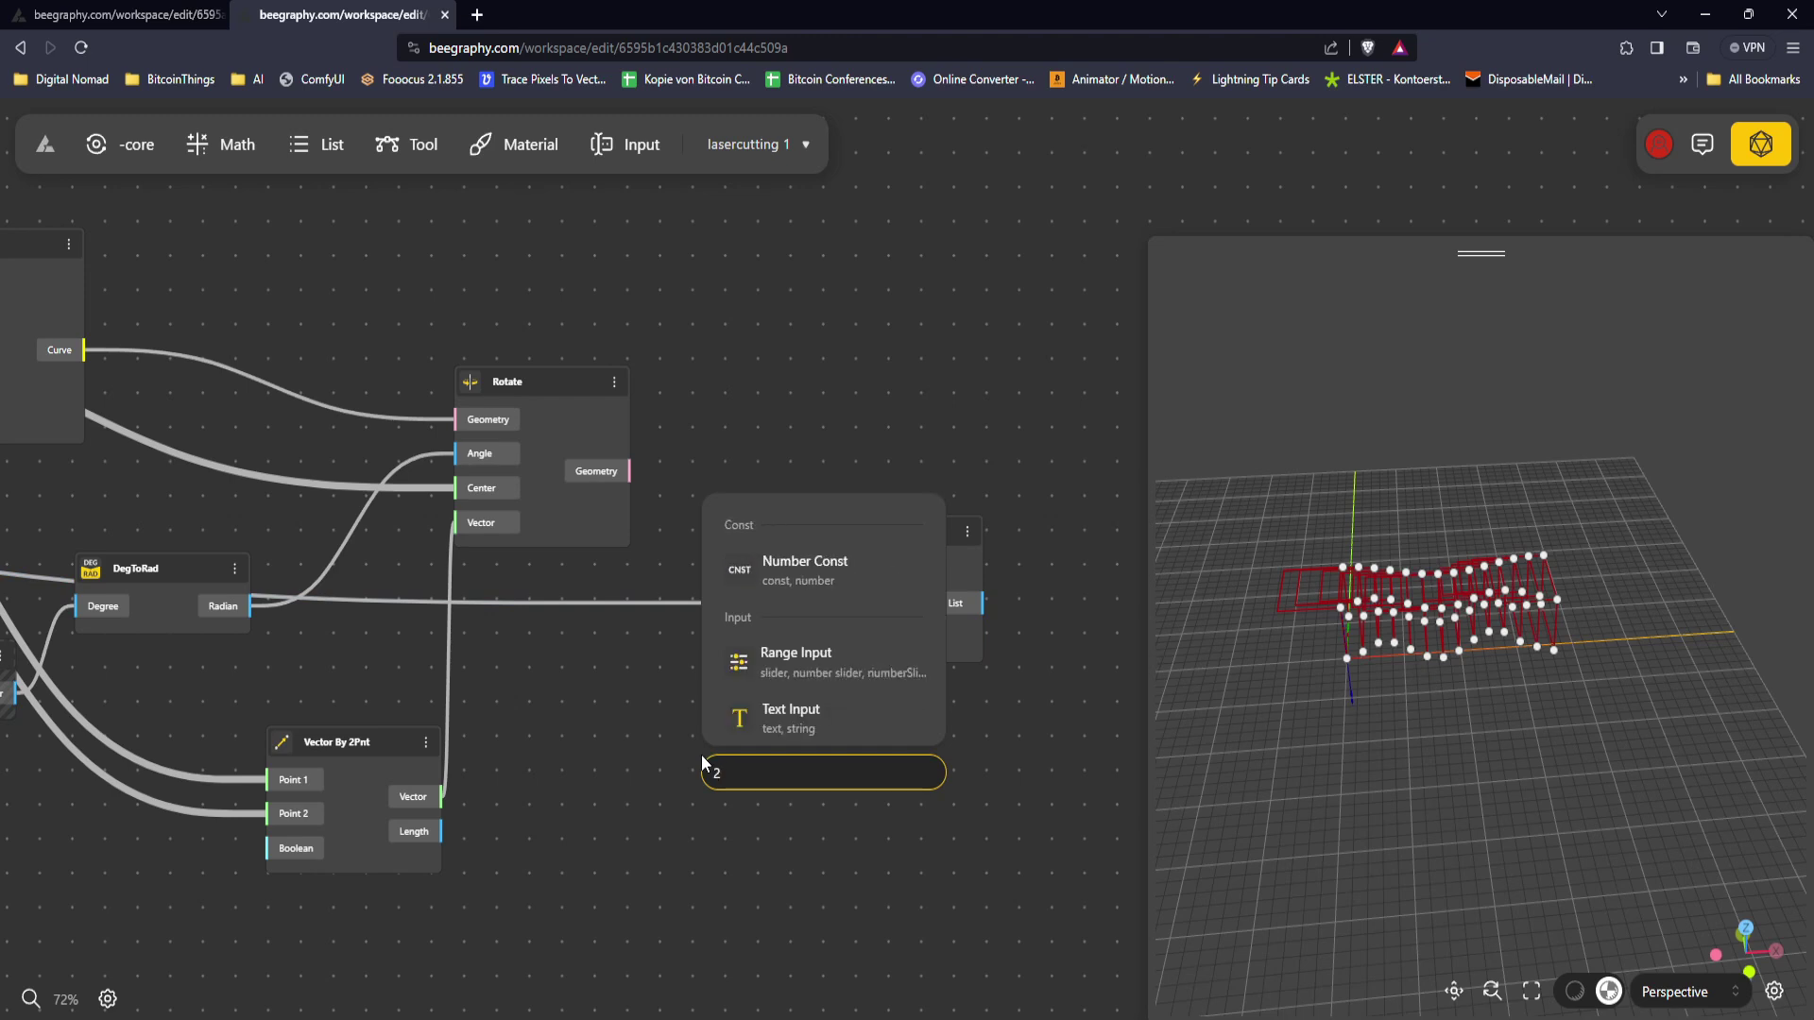
pyautogui.click(836, 575)
pyautogui.moveTo(896, 718); pyautogui.dragTo(903, 809)
# Step: Add a Construct Point node beyond the List Sequence and connect the sequence's List output to its X input
pyautogui.moveTo(1105, 687); pyautogui.dragTo(956, 687)
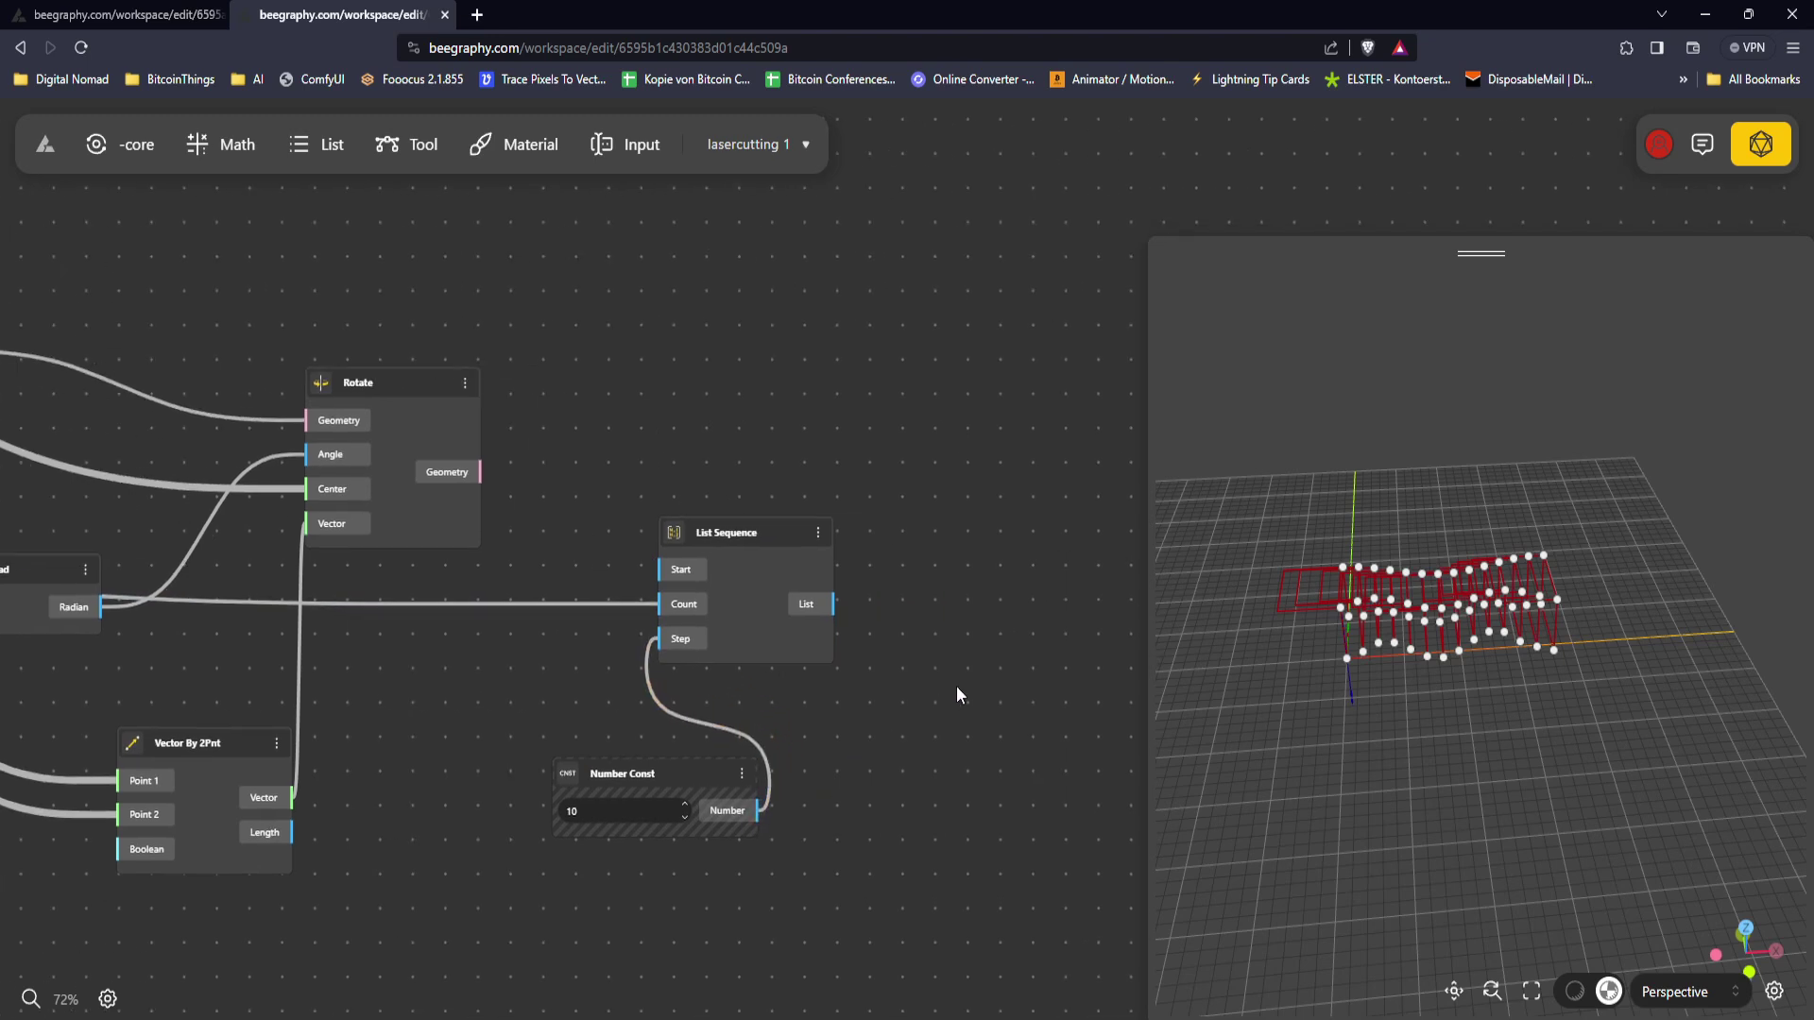
pyautogui.doubleClick(956, 688)
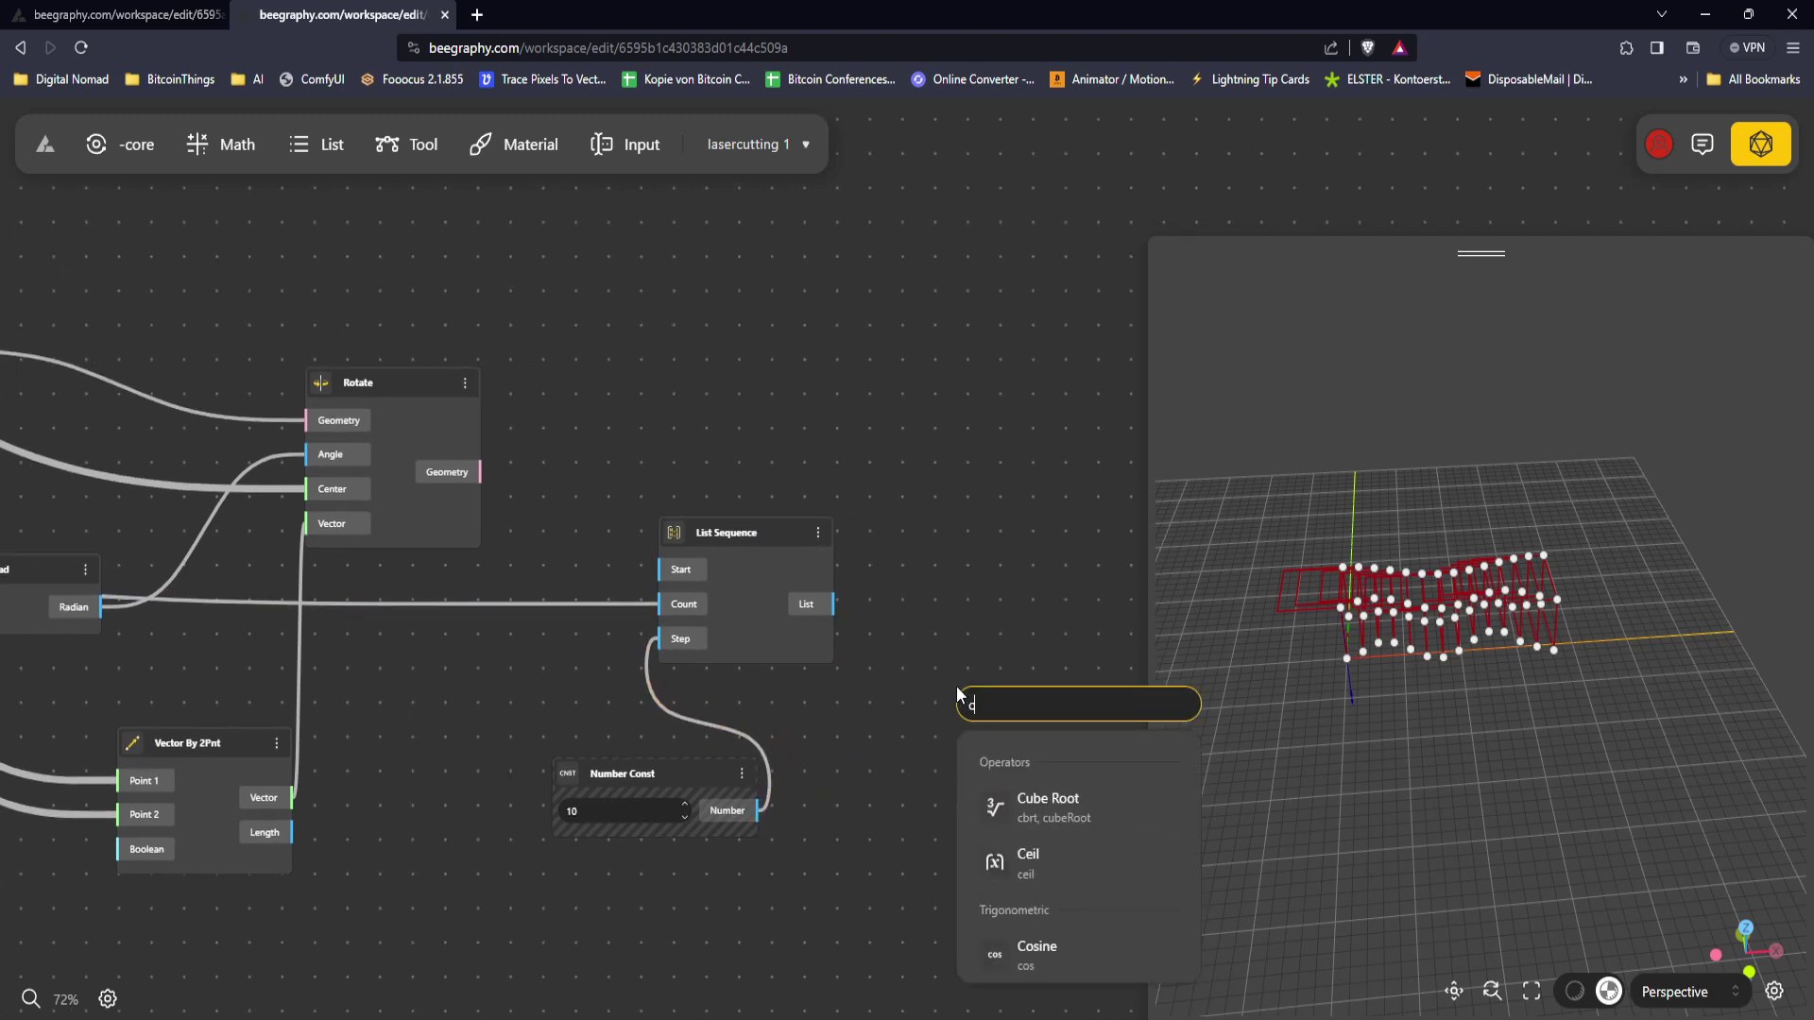
pyautogui.write('construct')
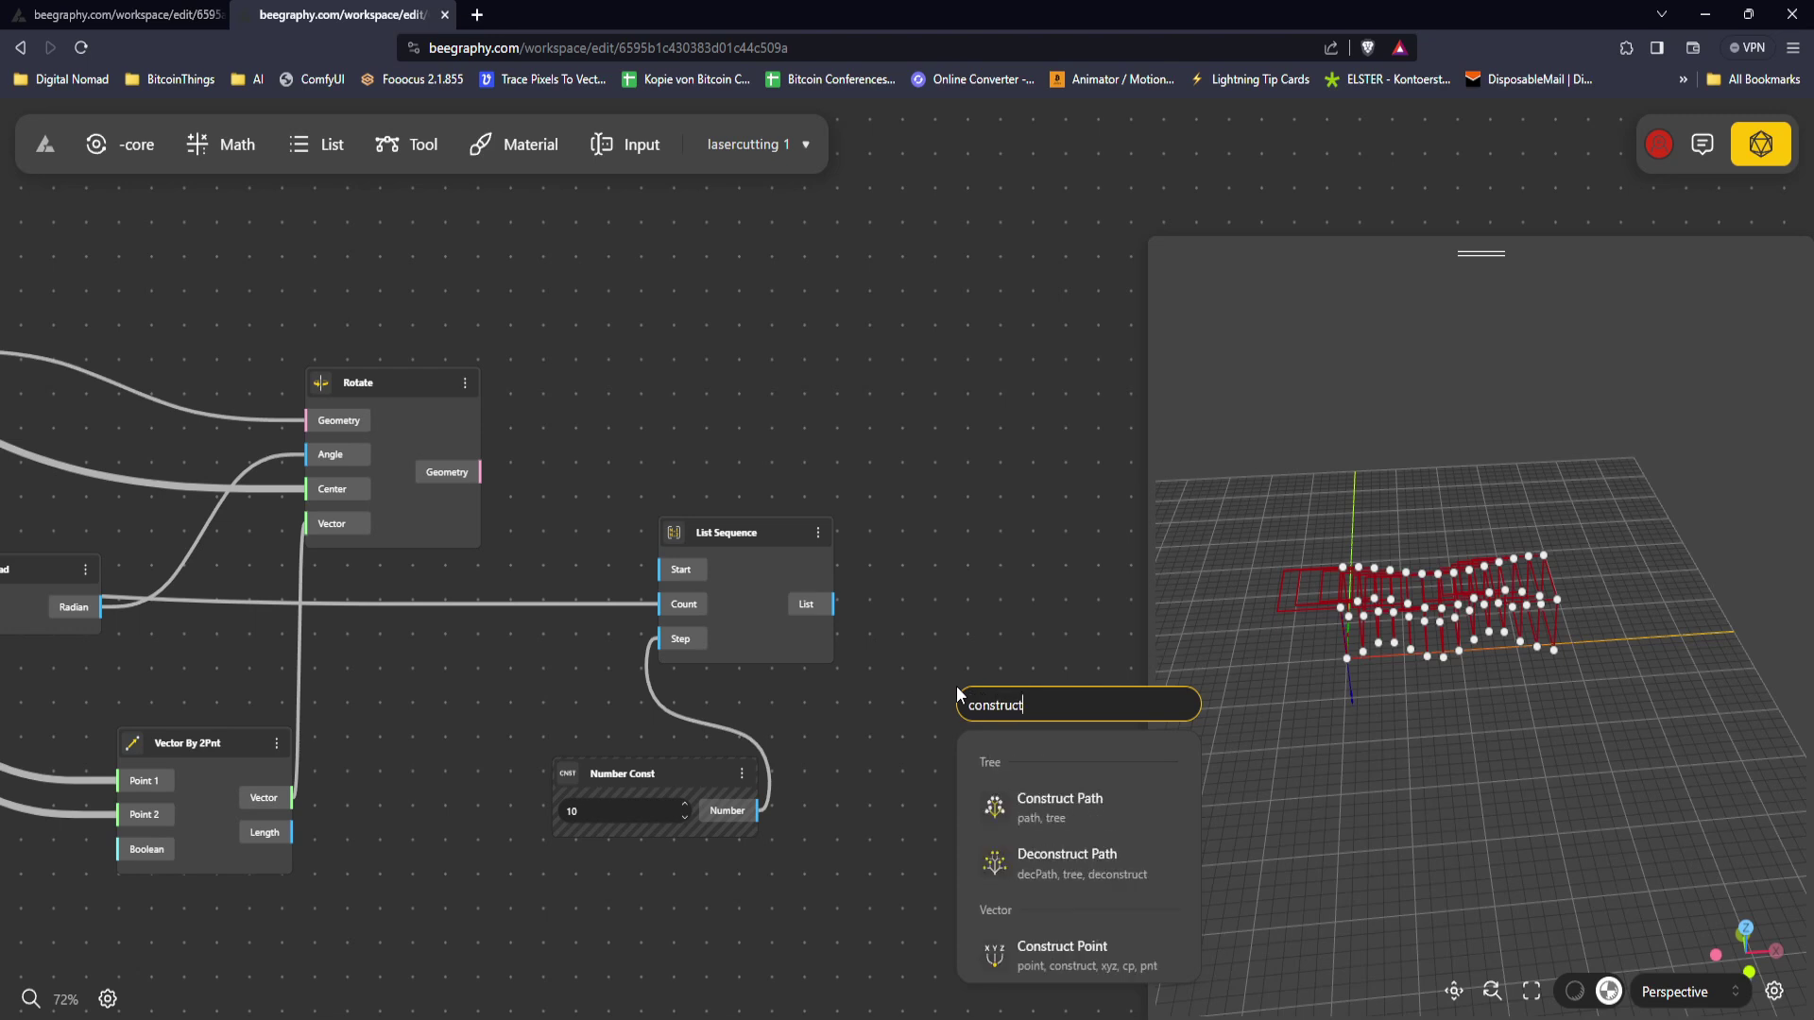
pyautogui.click(1058, 952)
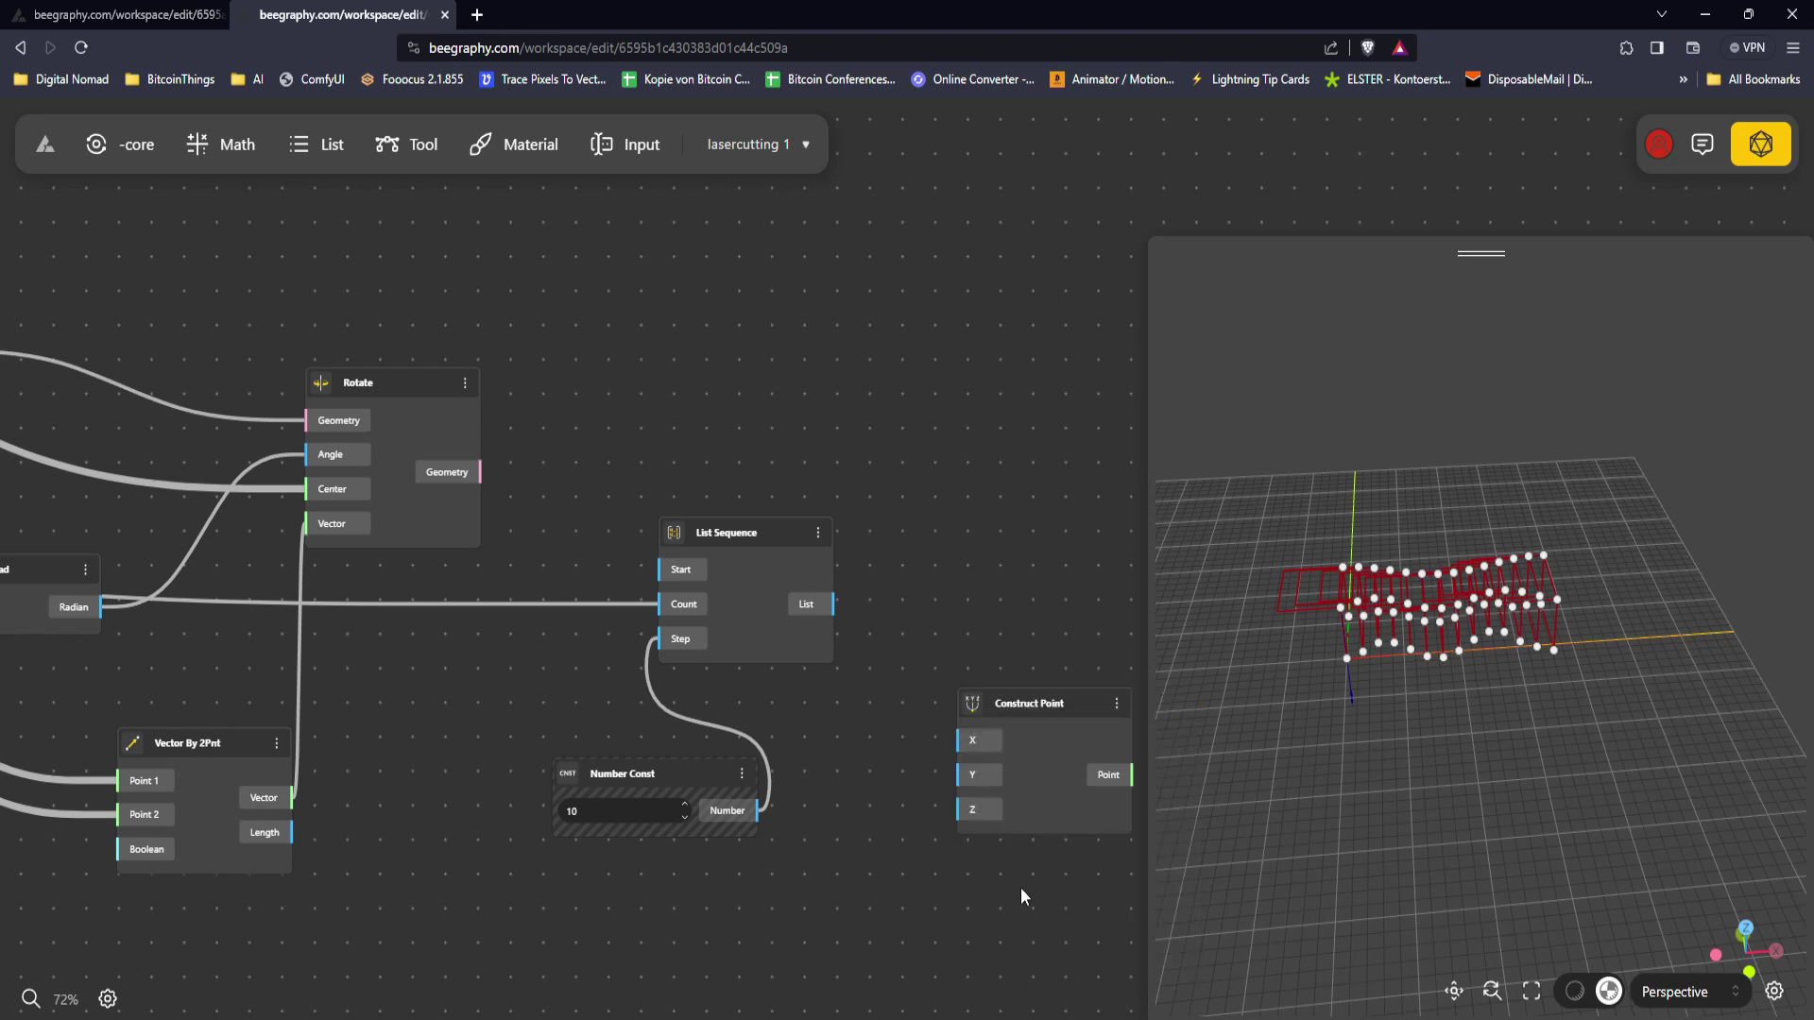
pyautogui.moveTo(834, 617); pyautogui.dragTo(1068, 498)
# Step: Add a Number Const of 20 below the Construct Point and connect it to the Y input, checking the points in 3D
pyautogui.moveTo(950, 783); pyautogui.dragTo(803, 734)
pyautogui.doubleClick(814, 718)
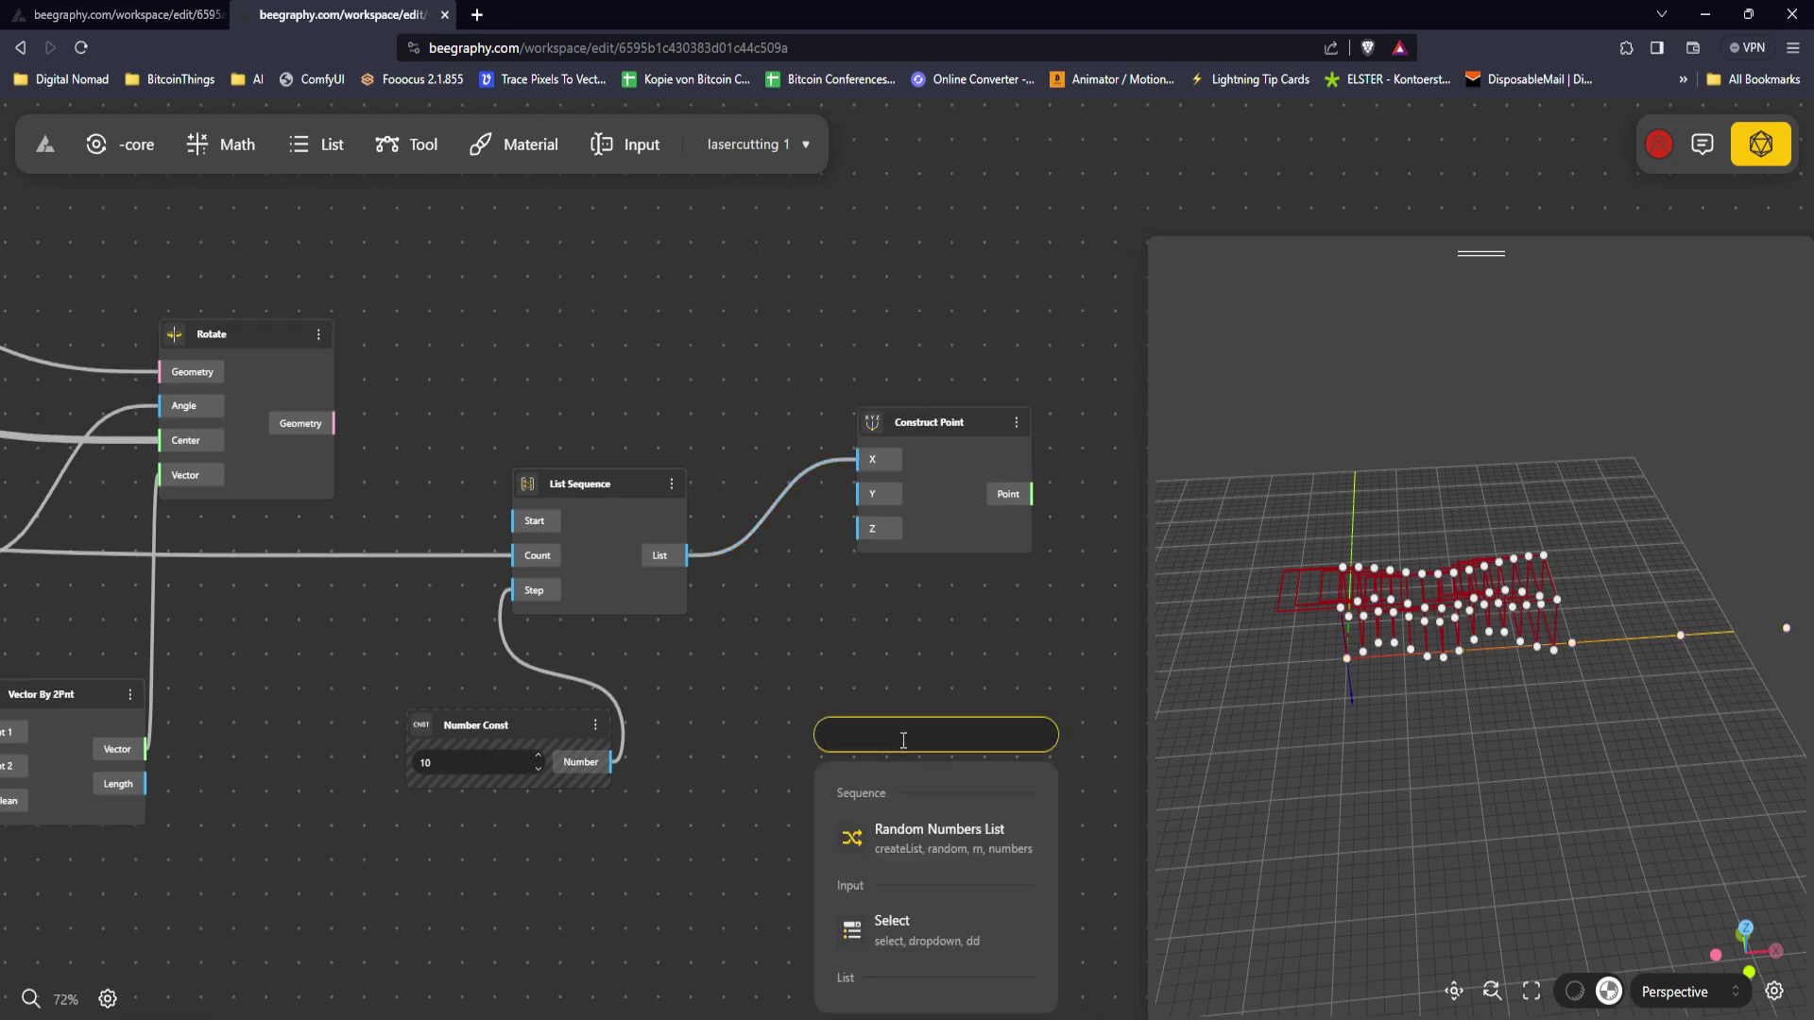
pyautogui.write('20')
pyautogui.click(915, 825)
pyautogui.moveTo(860, 494); pyautogui.dragTo(1019, 772)
pyautogui.moveTo(1493, 700); pyautogui.dragTo(1505, 736)
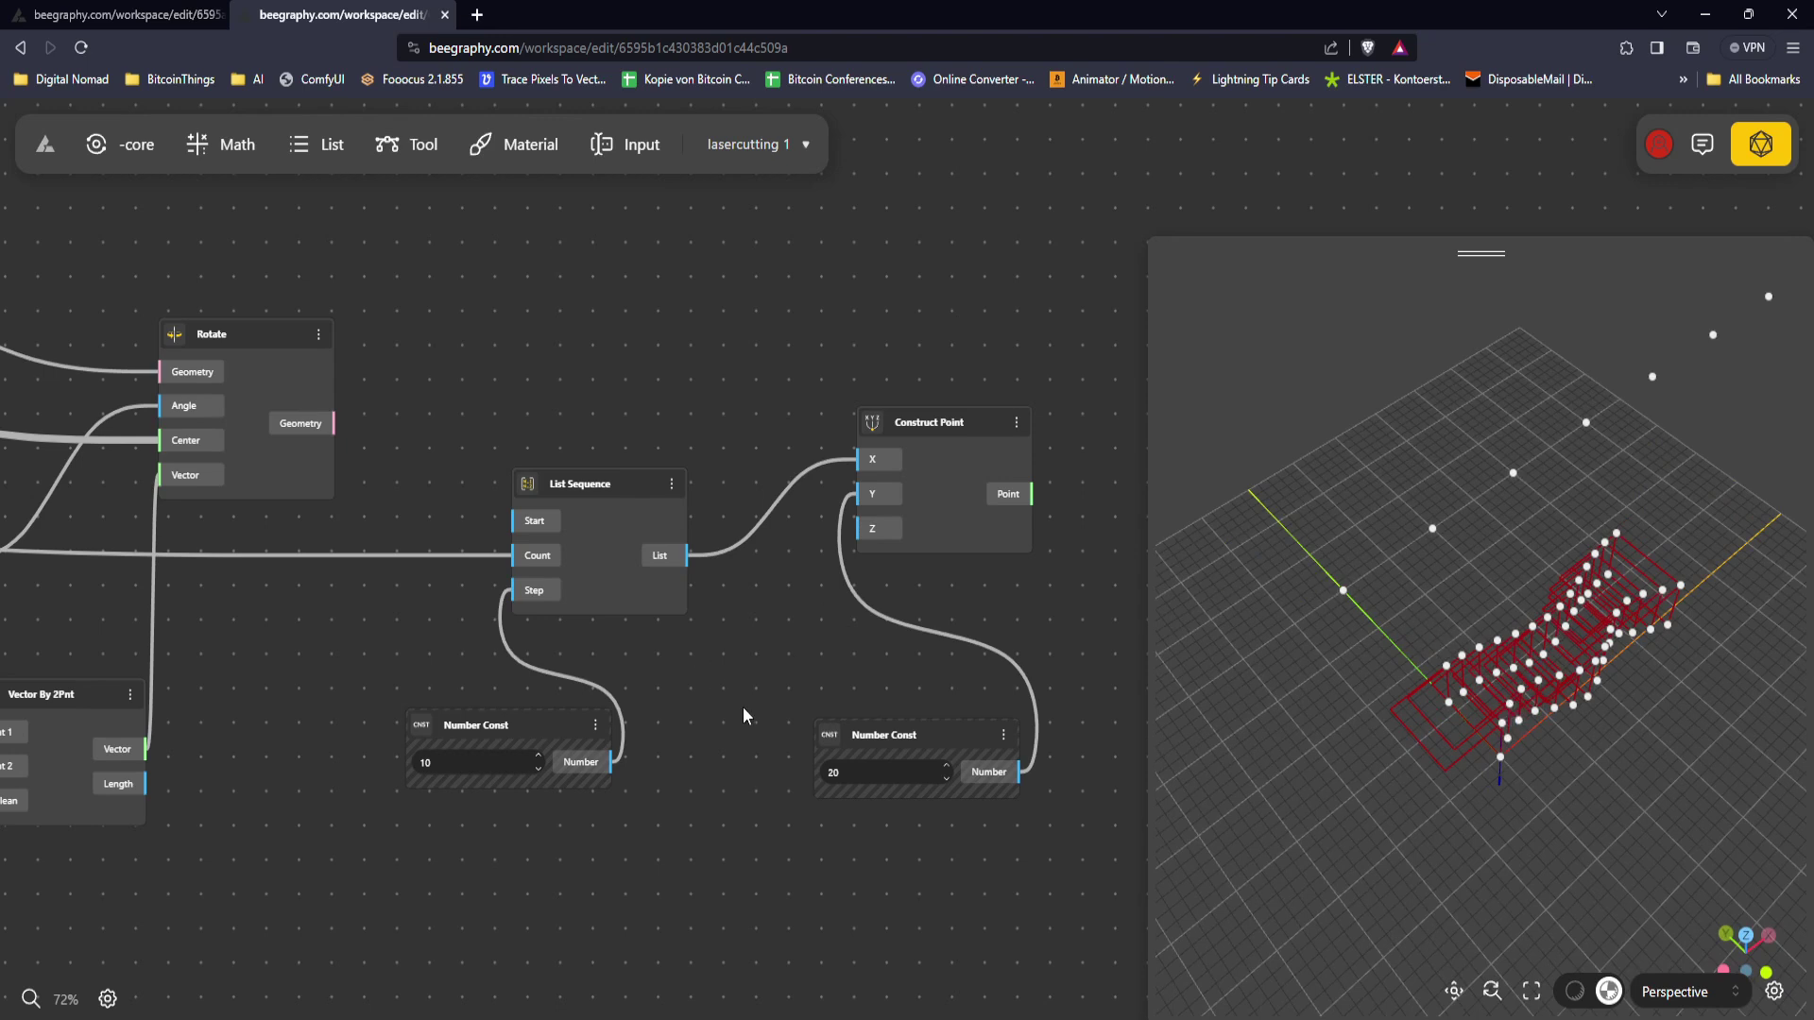
# Step: Add a Move node beyond the Construct Point
pyautogui.moveTo(739, 707); pyautogui.dragTo(550, 743)
pyautogui.doubleClick(894, 356)
pyautogui.write('move')
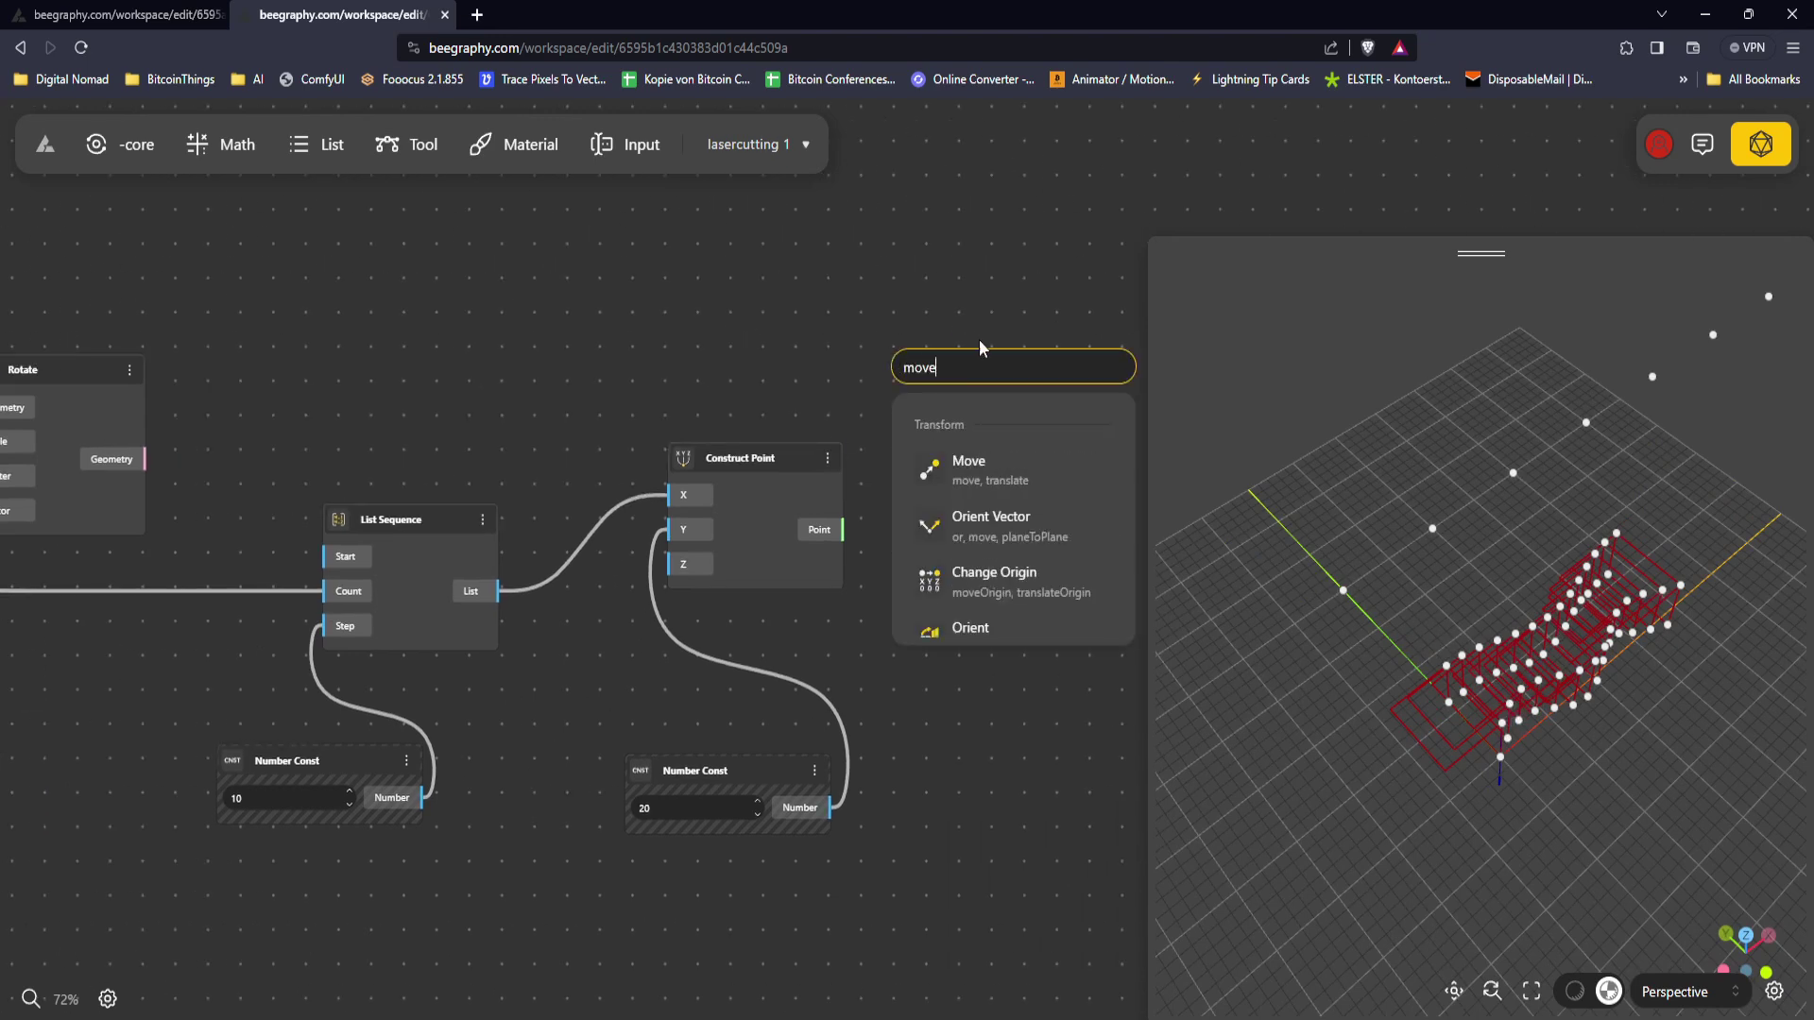
pyautogui.click(960, 476)
pyautogui.moveTo(855, 544); pyautogui.dragTo(858, 593)
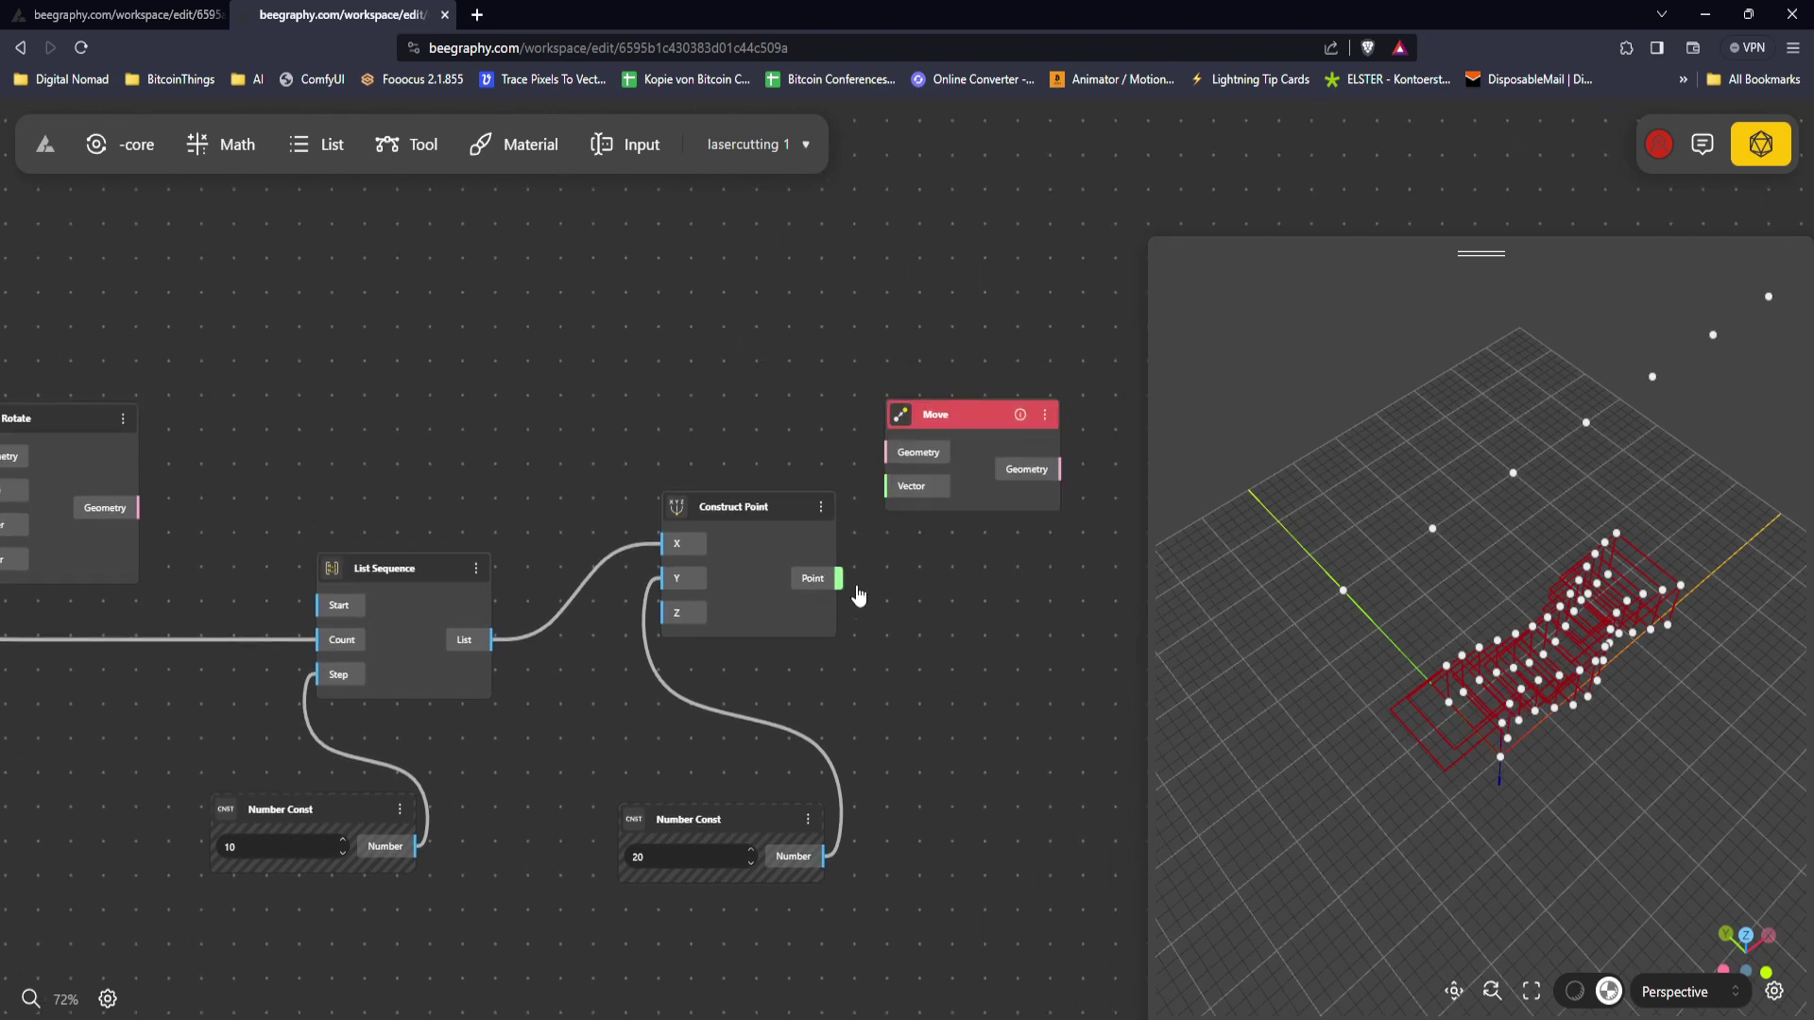
# Step: Add a Vector By 2Pnt node and place it above the Construct Point
pyautogui.doubleClick(639, 397)
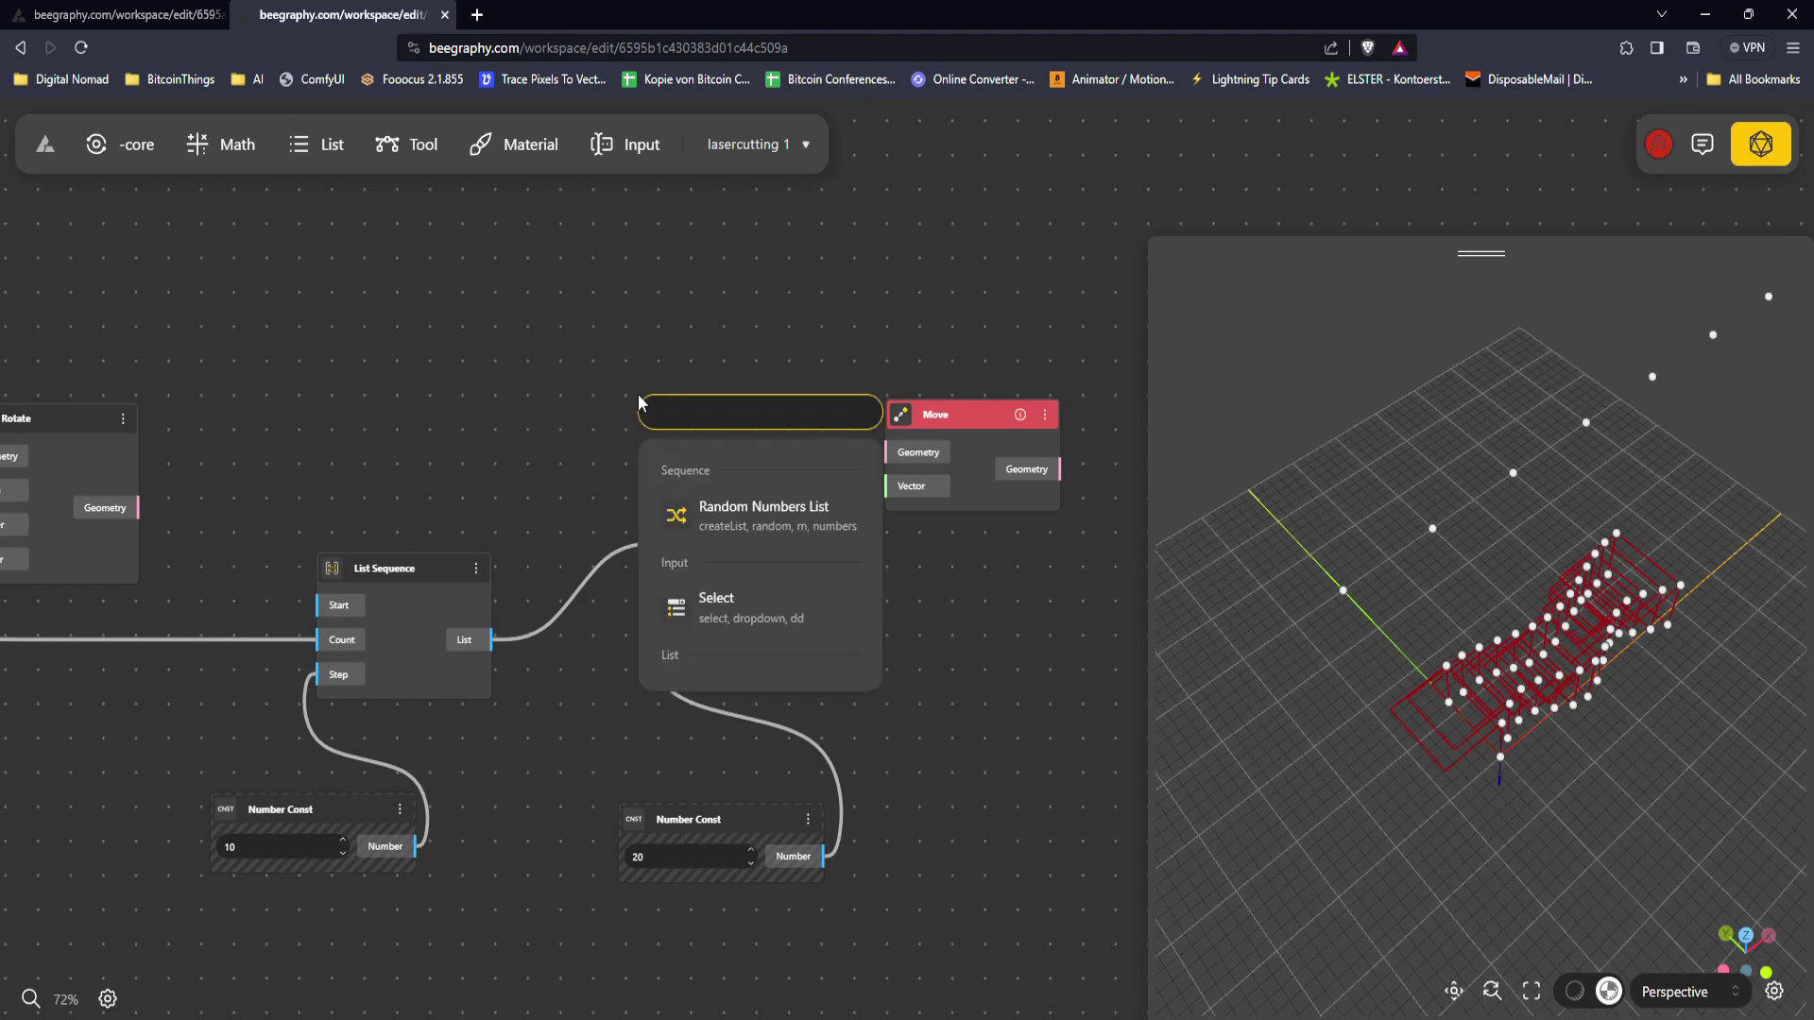
pyautogui.write('vec')
pyautogui.scroll(-2, 742, 559)
pyautogui.click(741, 559)
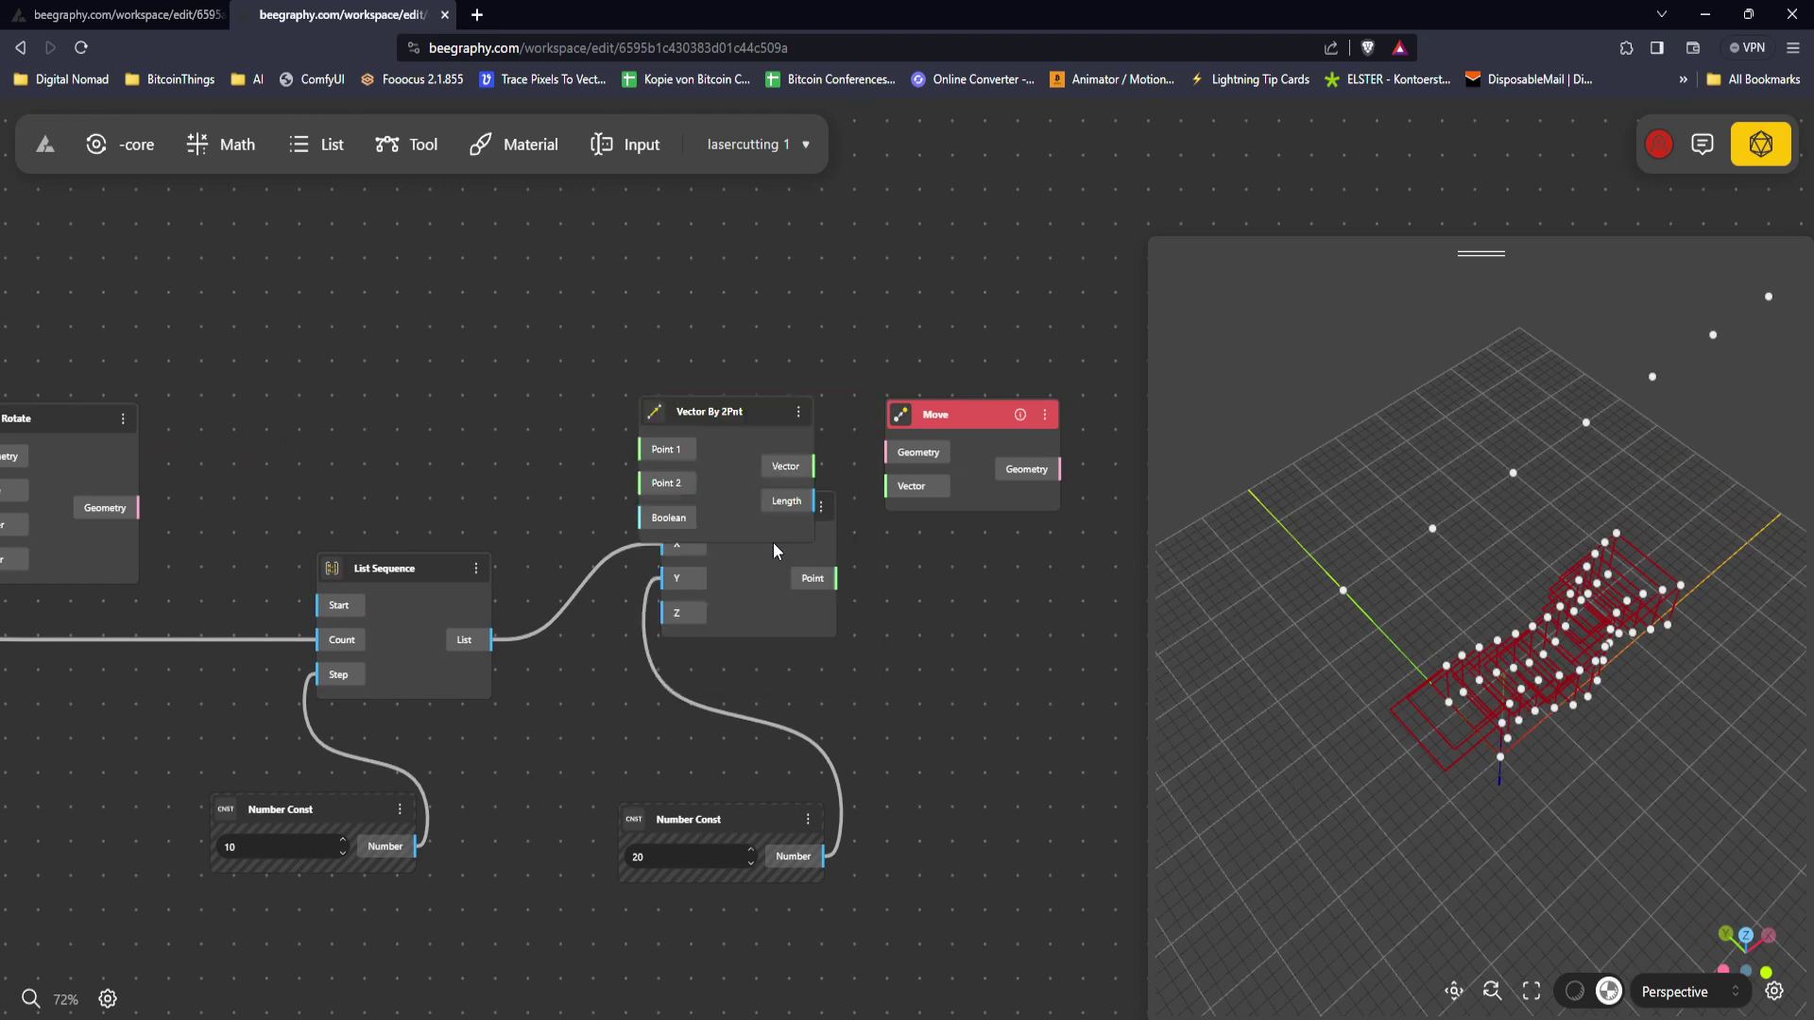
pyautogui.moveTo(710, 397); pyautogui.dragTo(760, 260)
# Step: Connect the Construct Point's output to Point 2 and the uppermost Graft Tree's output to Point 1 of the new Vector By 2Pnt
pyautogui.moveTo(835, 578); pyautogui.dragTo(696, 347)
pyautogui.moveTo(567, 401); pyautogui.dragTo(700, 463)
pyautogui.moveTo(366, 535); pyautogui.dragTo(897, 523)
pyautogui.moveTo(349, 382); pyautogui.dragTo(762, 399)
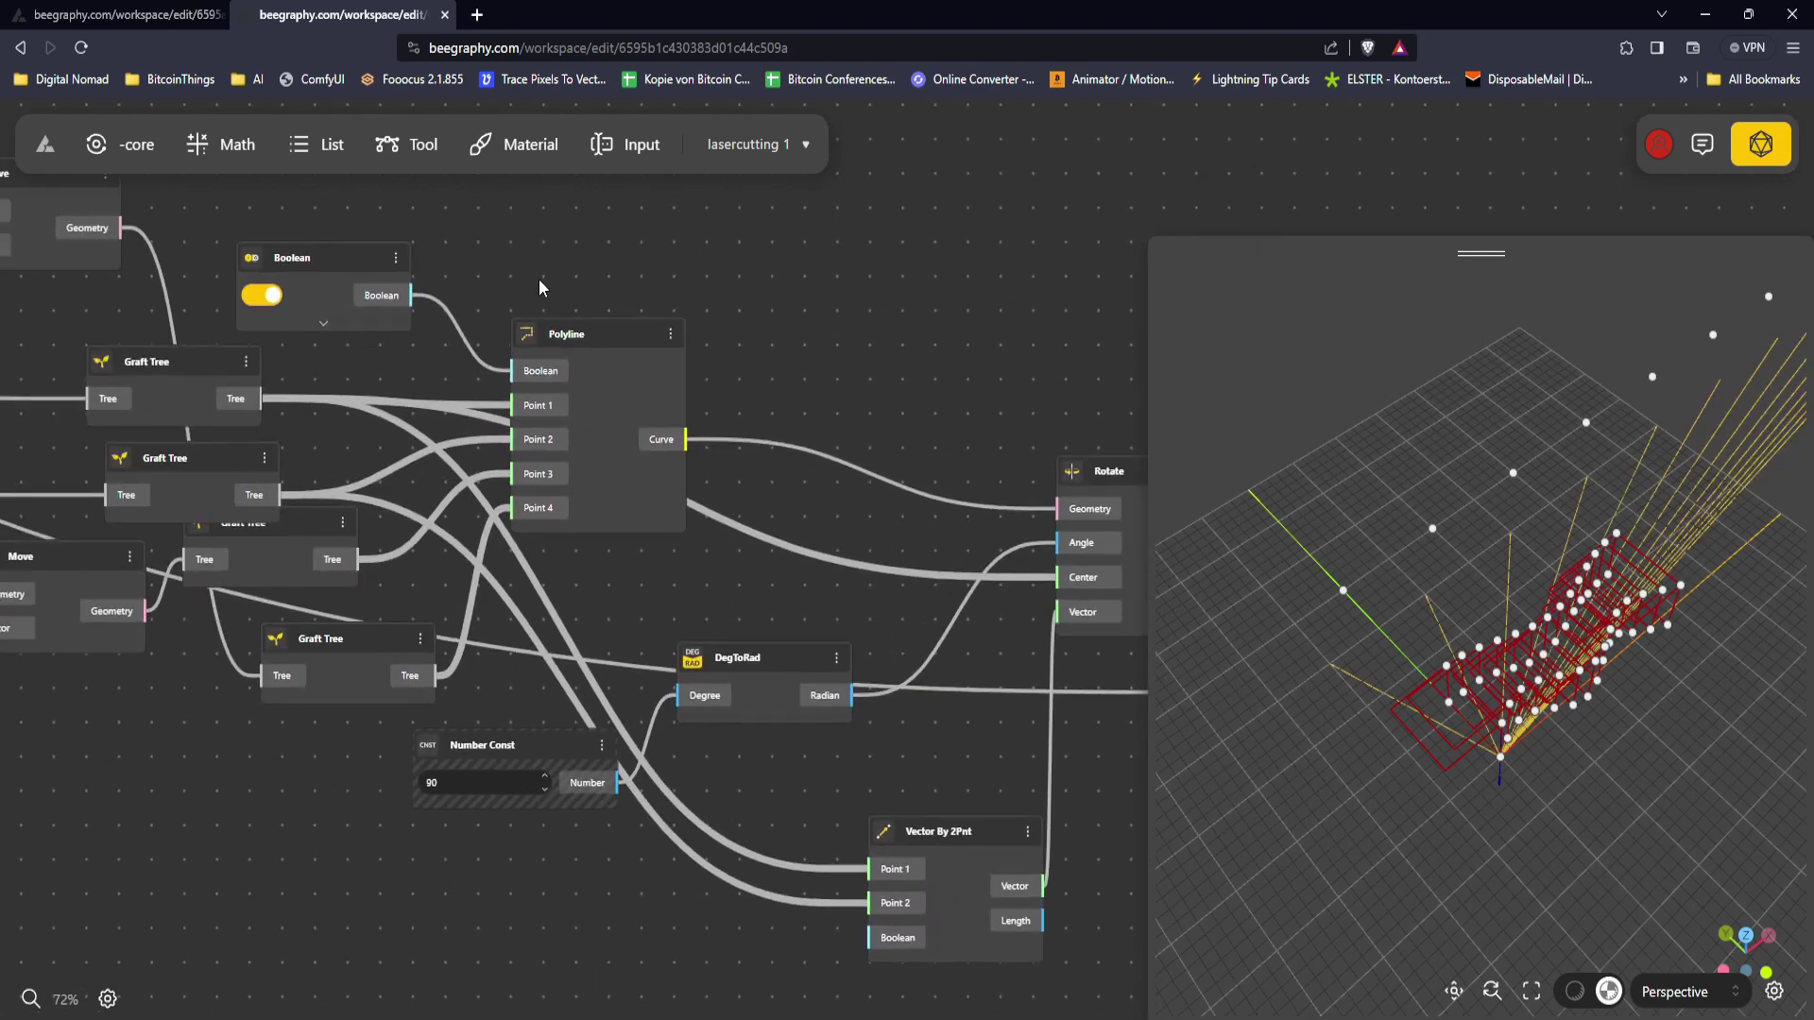
pyautogui.moveTo(473, 299); pyautogui.dragTo(417, 356)
pyautogui.moveTo(190, 457); pyautogui.dragTo(935, 441)
pyautogui.scroll(-6, 190, 457)
pyautogui.scroll(4, 930, 441)
pyautogui.moveTo(955, 530); pyautogui.dragTo(858, 510)
pyautogui.moveTo(1530, 689); pyautogui.dragTo(1504, 642)
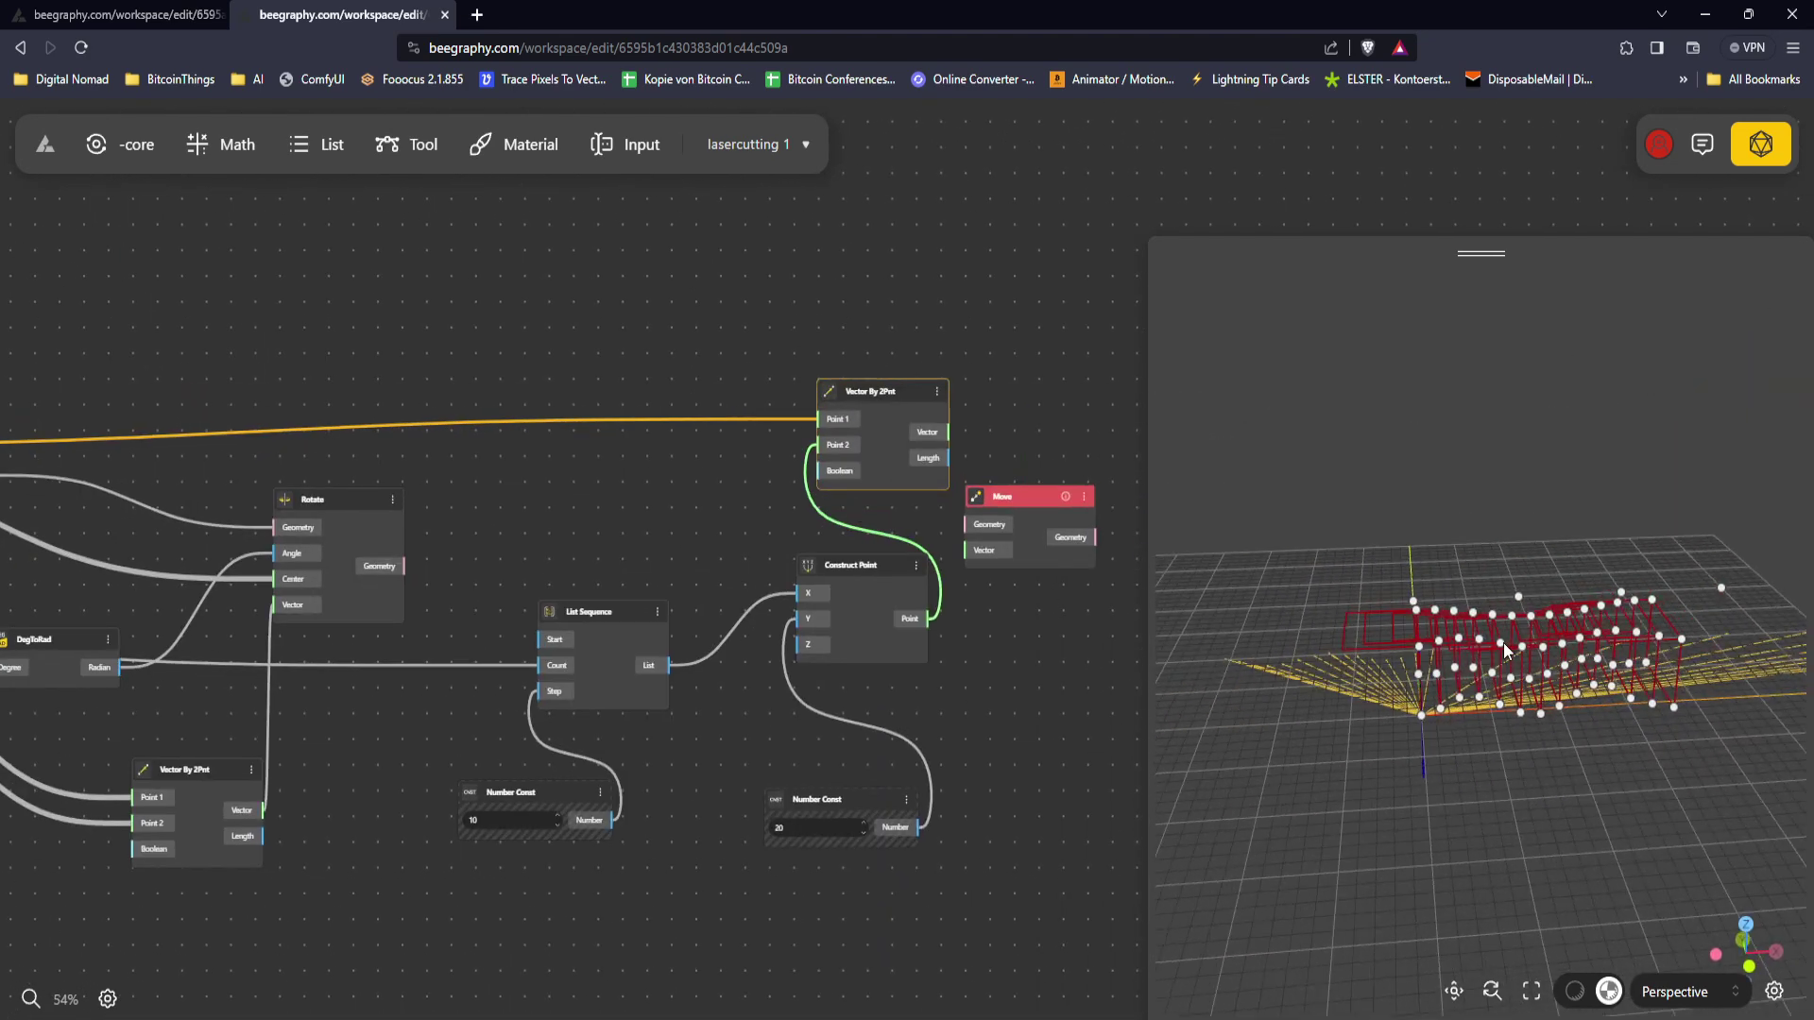
pyautogui.moveTo(1250, 664); pyautogui.dragTo(1495, 782)
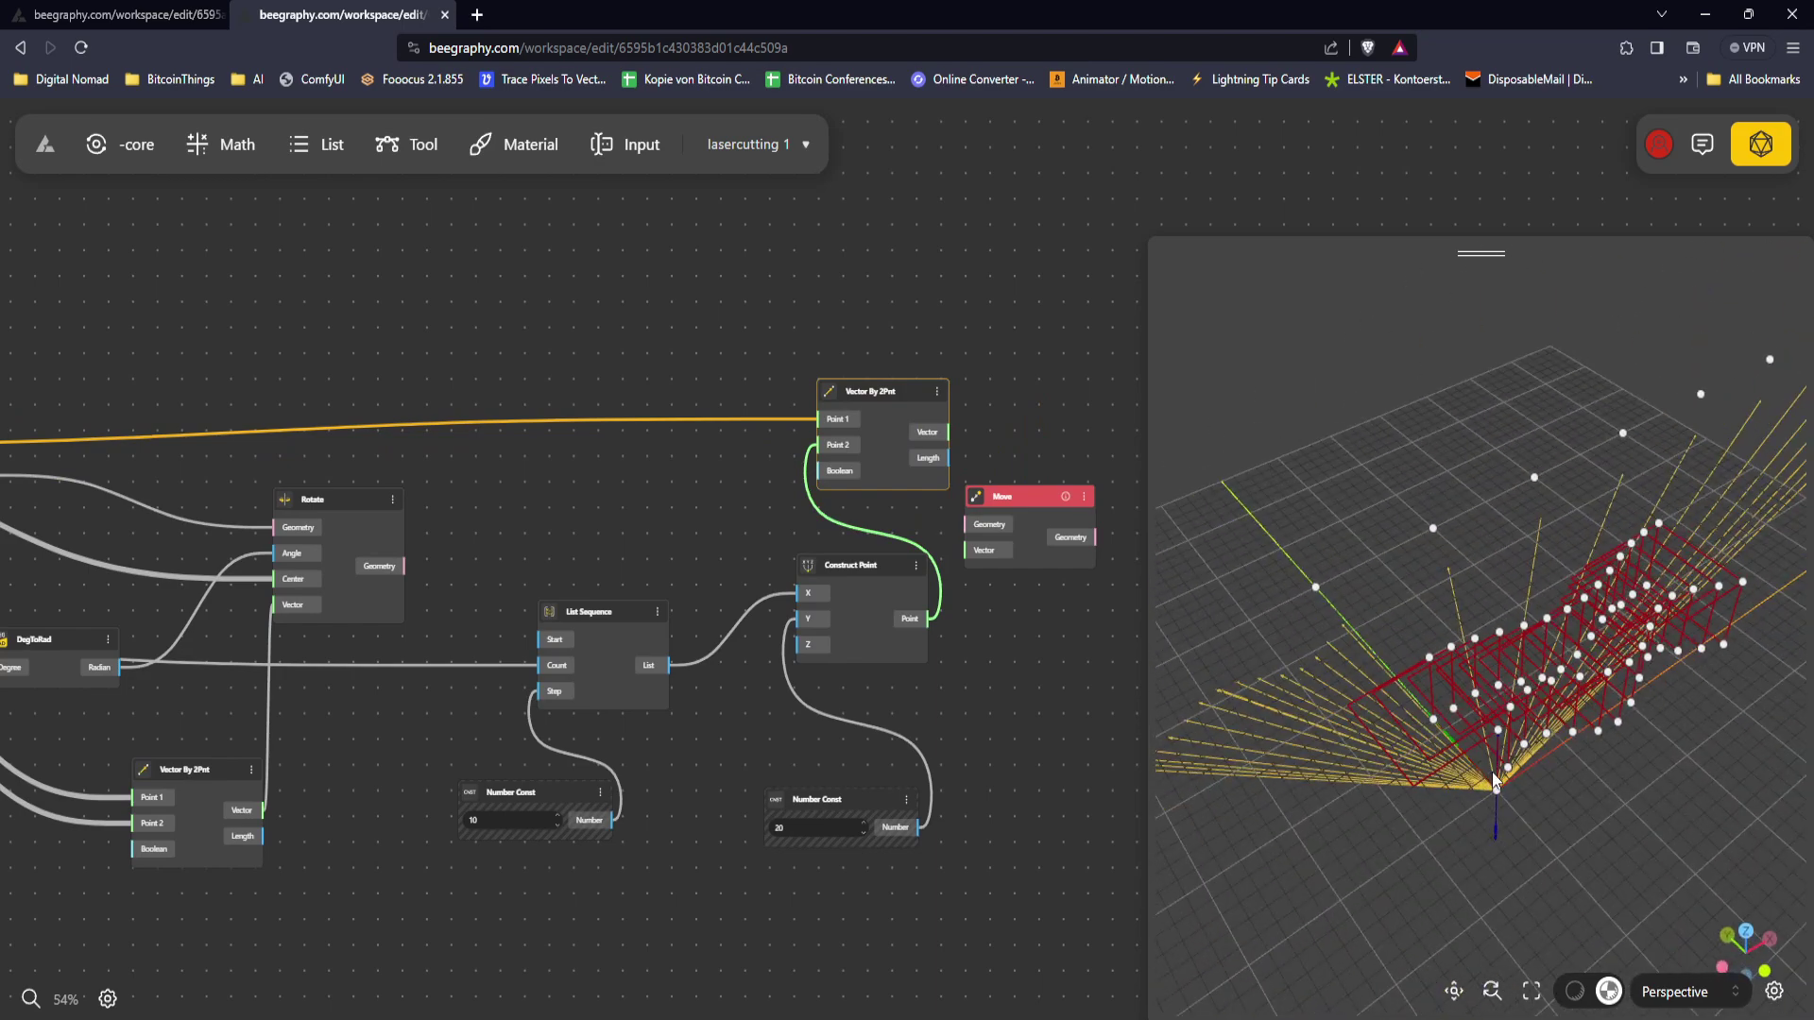
# Step: Insert a Simplify Tree node between the Construct Point's output and Point 2 of the Vector By 2Pnt
pyautogui.moveTo(1025, 528); pyautogui.dragTo(960, 582, button='middle')
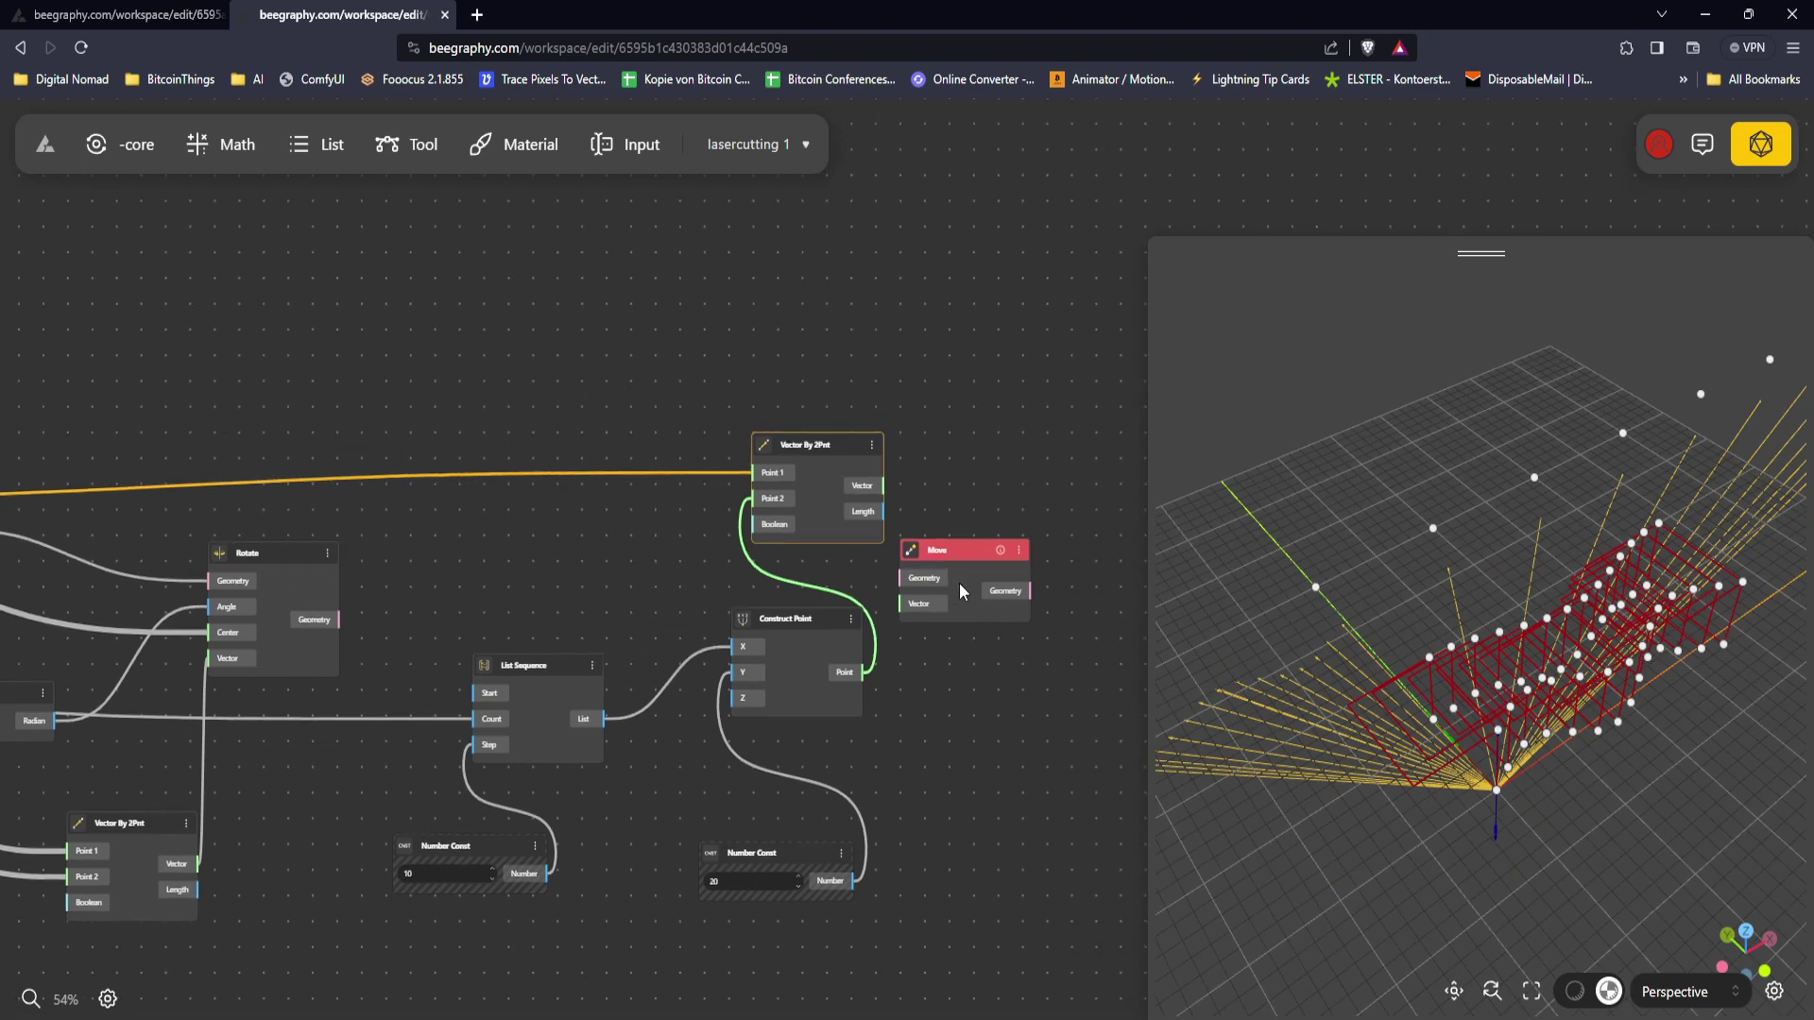
pyautogui.doubleClick(595, 431)
pyautogui.write('simp')
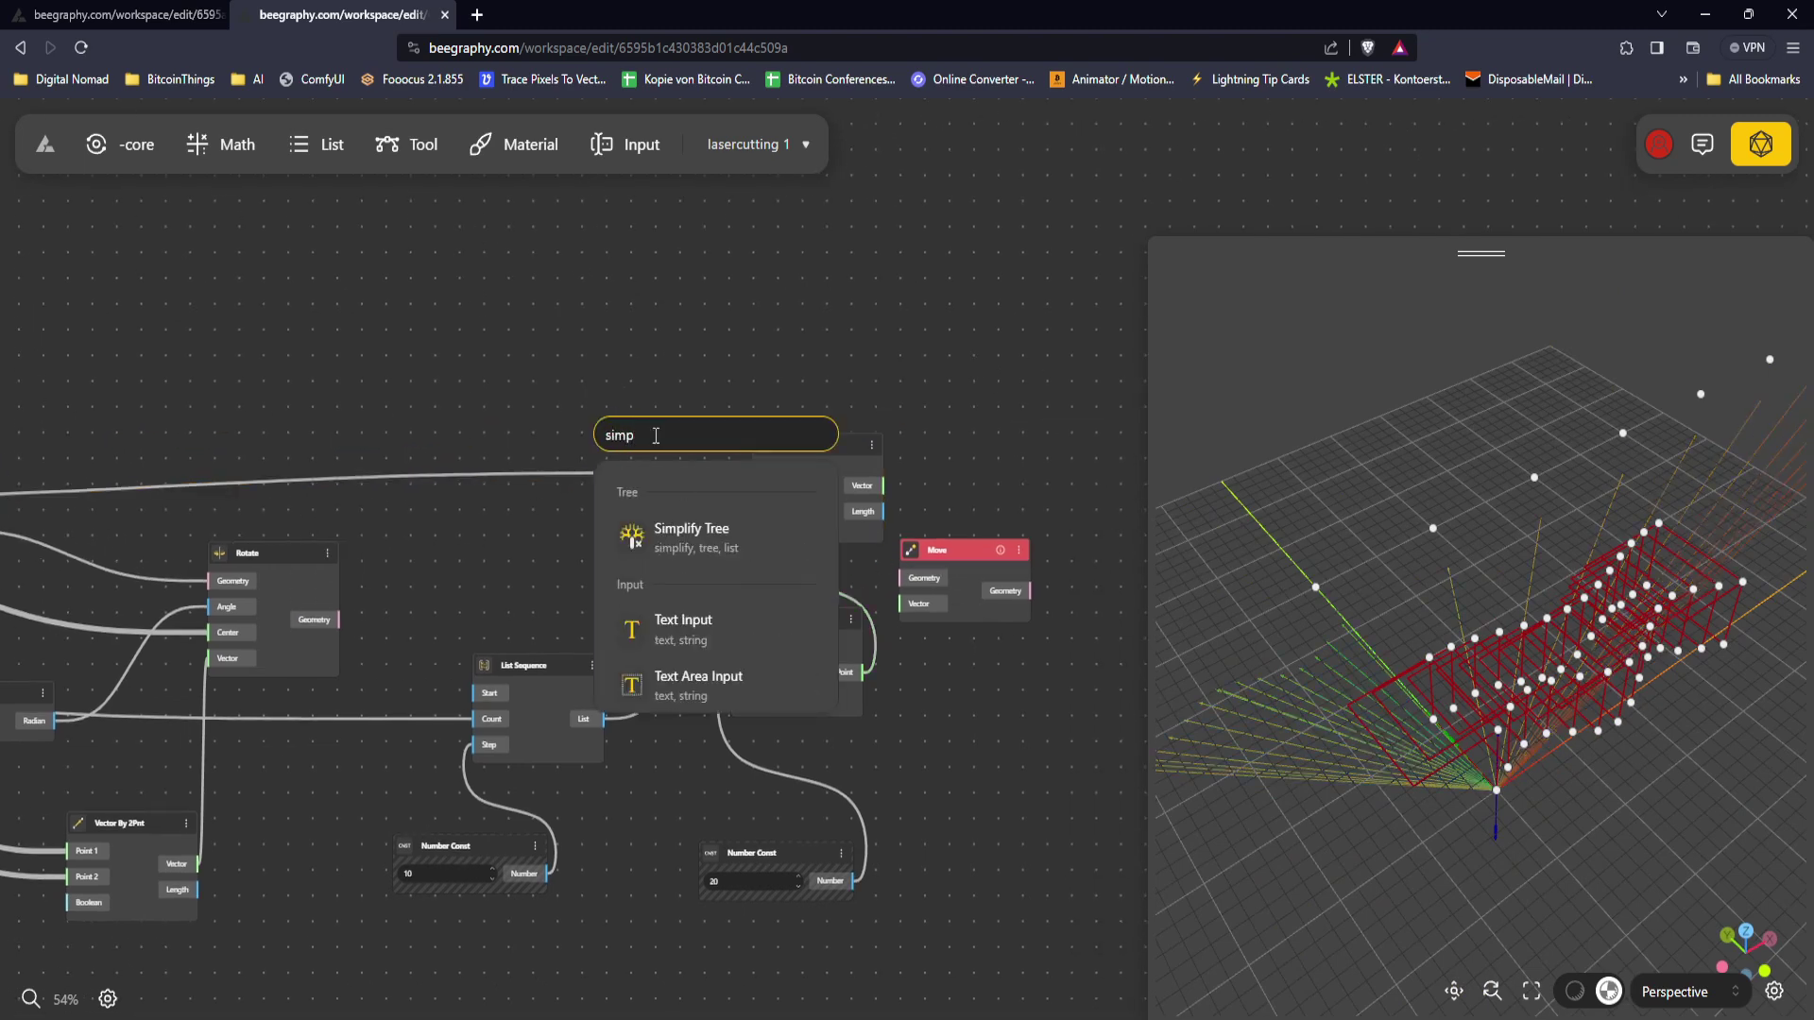
pyautogui.click(708, 537)
pyautogui.moveTo(866, 673); pyautogui.dragTo(605, 471)
pyautogui.moveTo(735, 468); pyautogui.dragTo(867, 367)
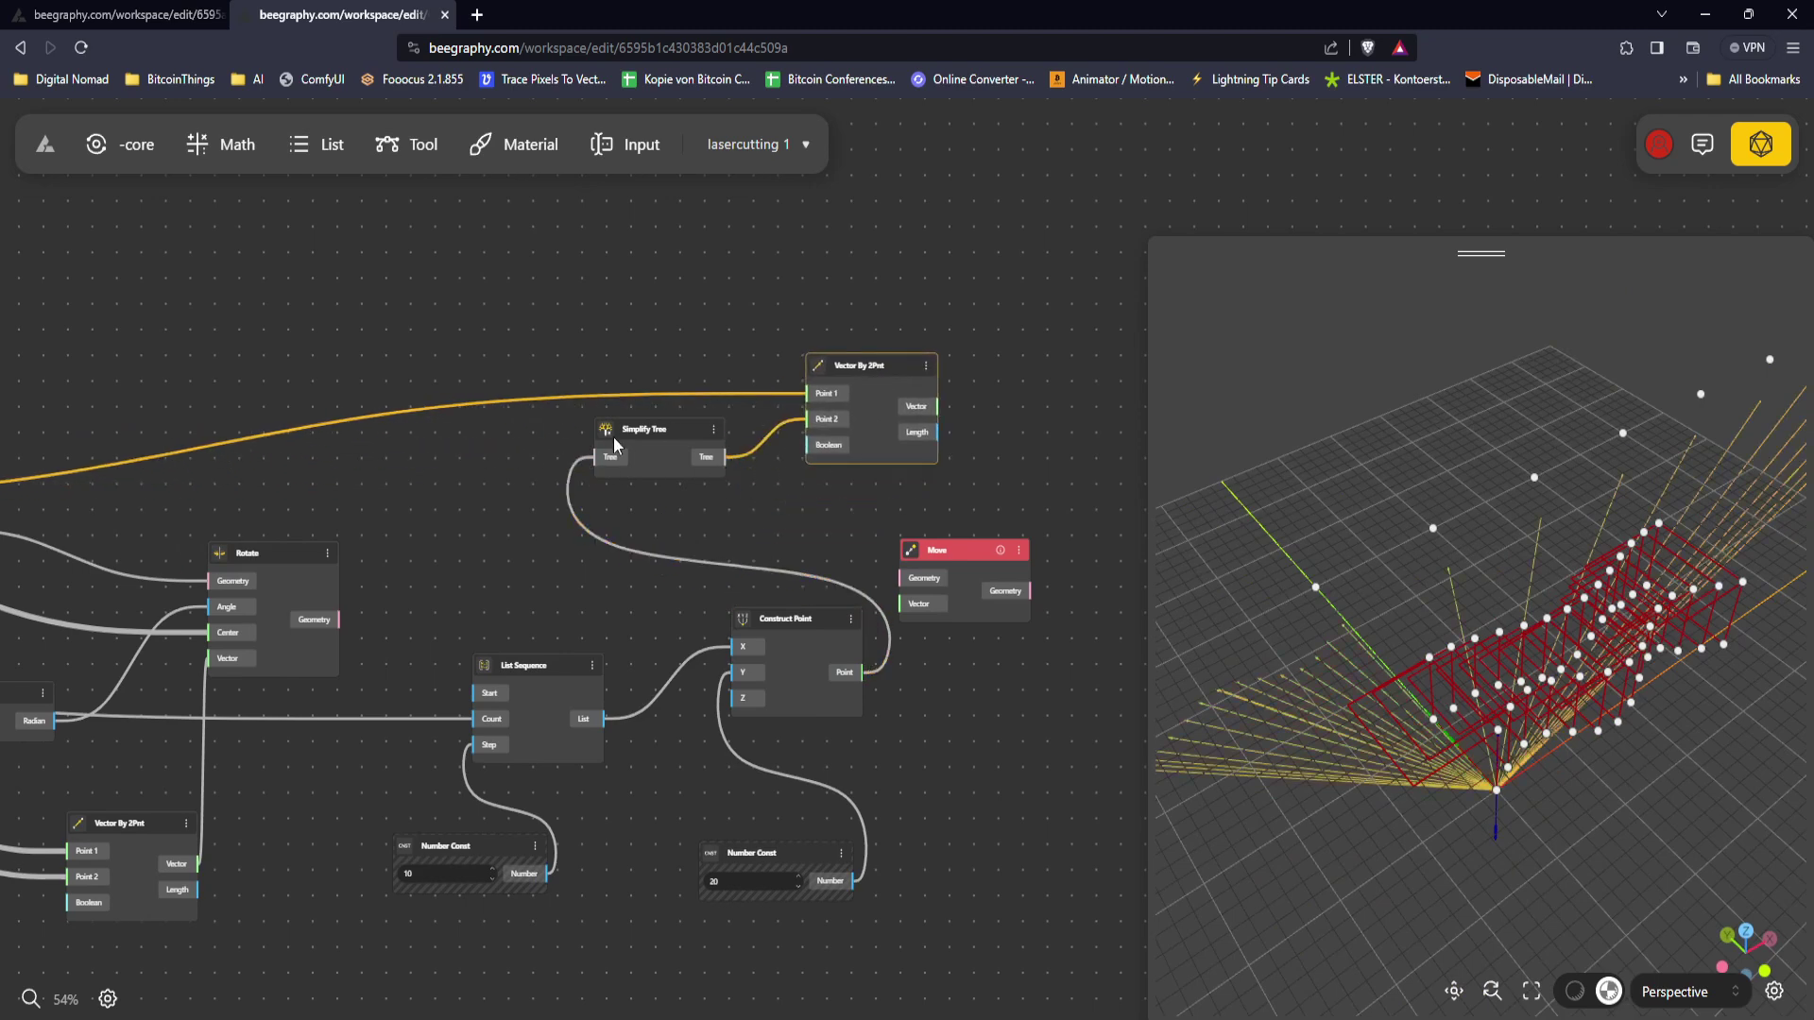
# Step: Duplicate the Simplify Tree, place the copy above the original, and feed it from the uppermost Graft Tree
pyautogui.click(631, 434)
pyautogui.moveTo(650, 434); pyautogui.dragTo(837, 415, button='middle')
pyautogui.hotkey('ctrl', 'd')
pyautogui.moveTo(849, 419); pyautogui.dragTo(686, 289)
pyautogui.moveTo(598, 328); pyautogui.dragTo(906, 345, button='middle')
pyautogui.scroll(-3, 906, 345)
pyautogui.moveTo(480, 407); pyautogui.dragTo(571, 405, button='middle')
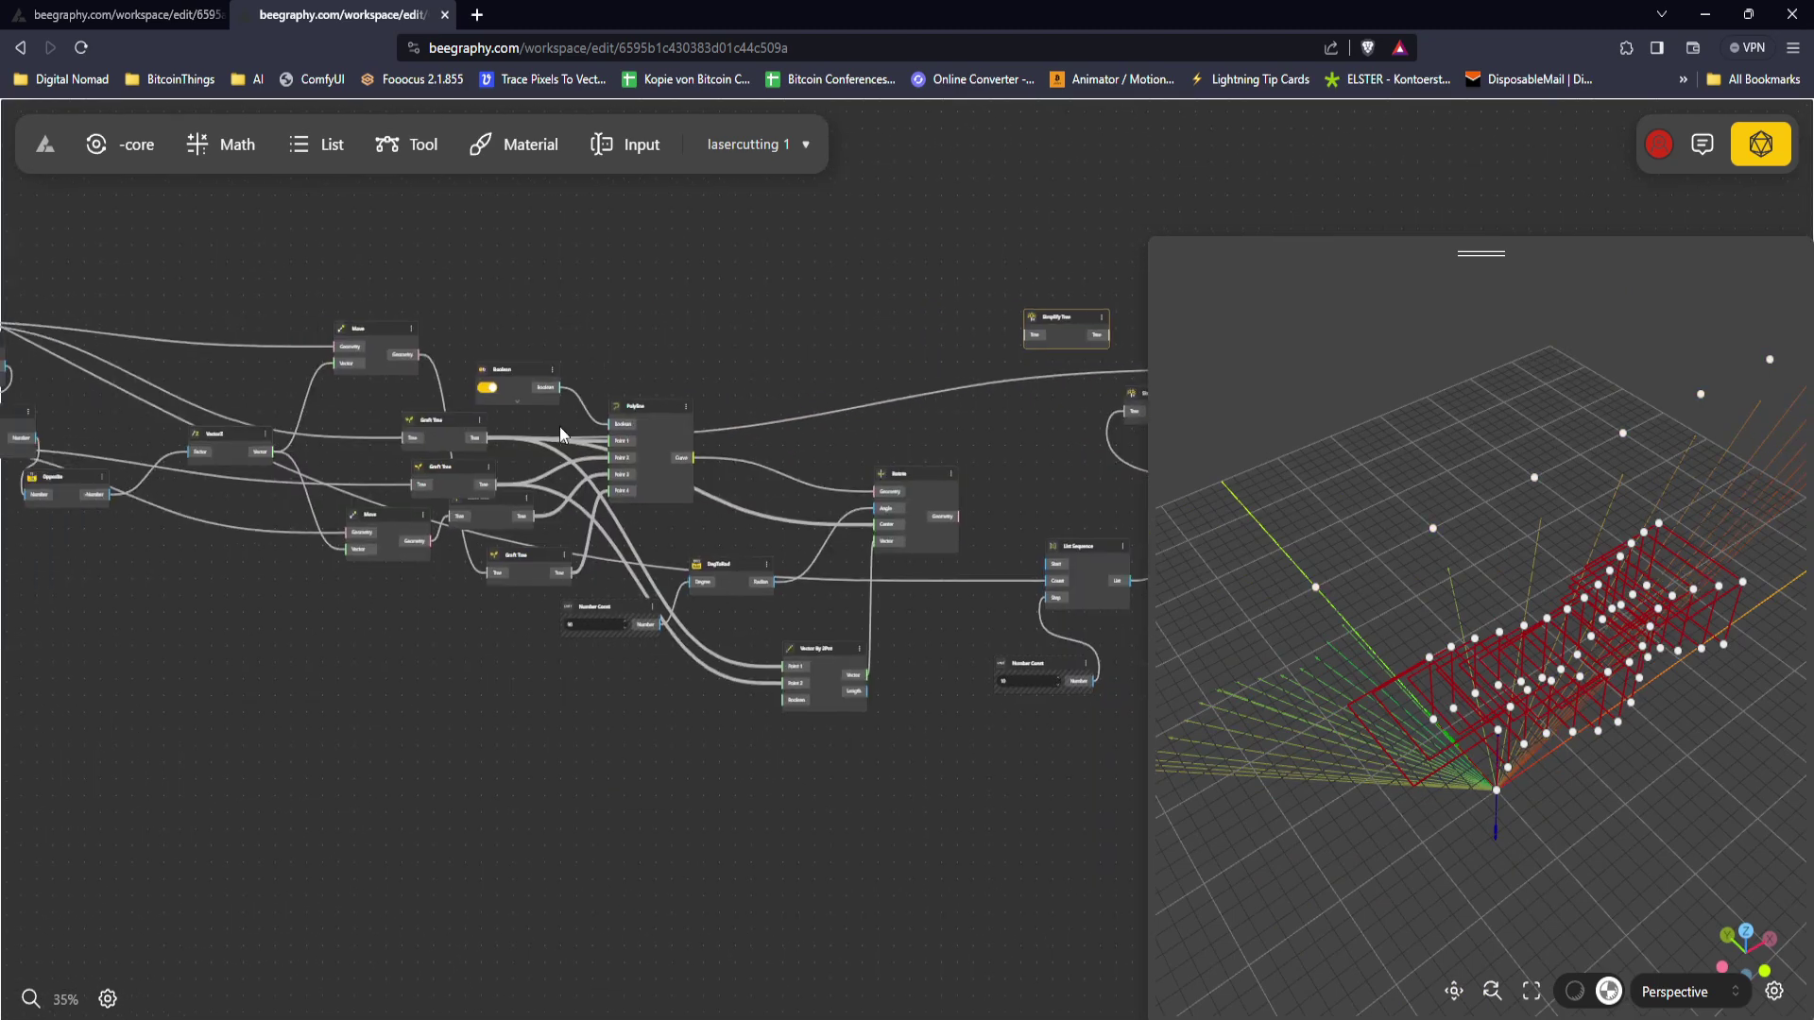
pyautogui.moveTo(488, 438); pyautogui.dragTo(1030, 335)
pyautogui.scroll(5, 1025, 337)
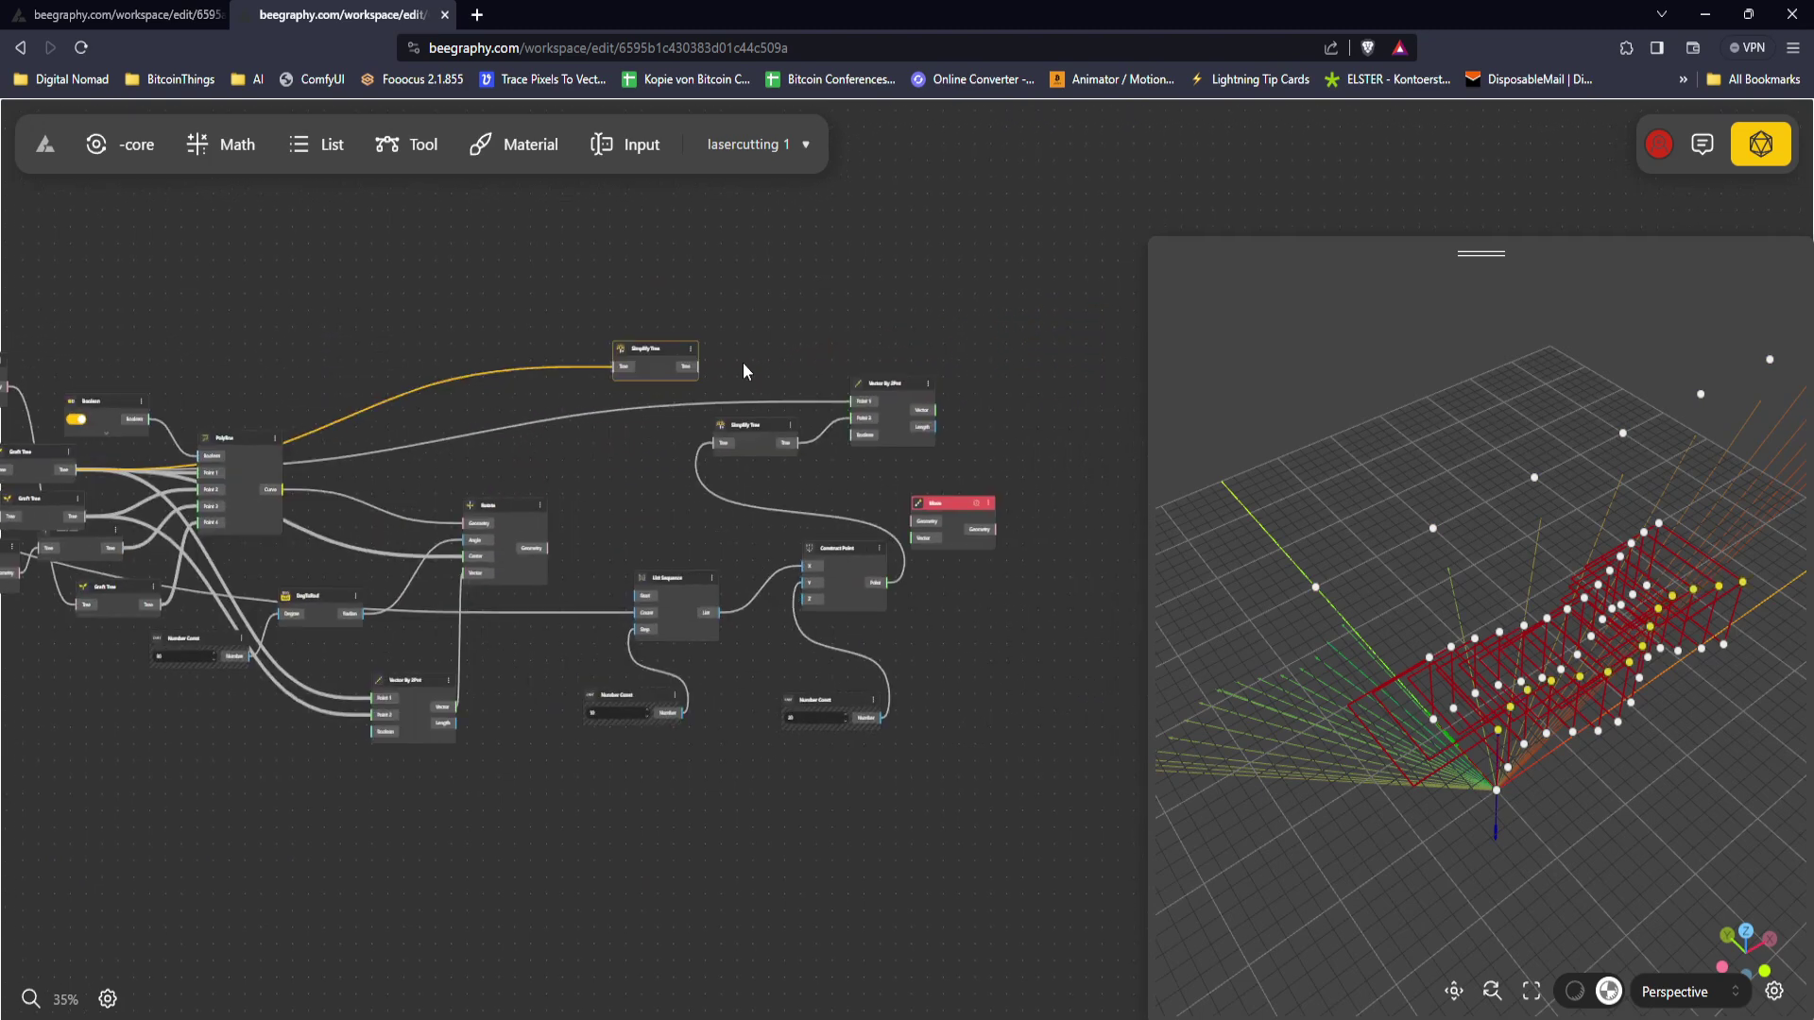
# Step: Connect the upper Simplify Tree's output to Point 1 of the Vector By 2Pnt
pyautogui.moveTo(638, 371); pyautogui.dragTo(979, 450)
pyautogui.moveTo(980, 451); pyautogui.dragTo(876, 436, button='middle')
pyautogui.moveTo(1504, 592); pyautogui.dragTo(1438, 801)
# Step: Connect the Vector By 2Pnt's Vector and the Rotate node's Geometry to the matching inputs of the Move node
pyautogui.moveTo(839, 429); pyautogui.dragTo(602, 387, button='middle')
pyautogui.moveTo(827, 626); pyautogui.dragTo(956, 545)
pyautogui.moveTo(811, 419); pyautogui.dragTo(895, 608)
pyautogui.scroll(-3, 973, 510)
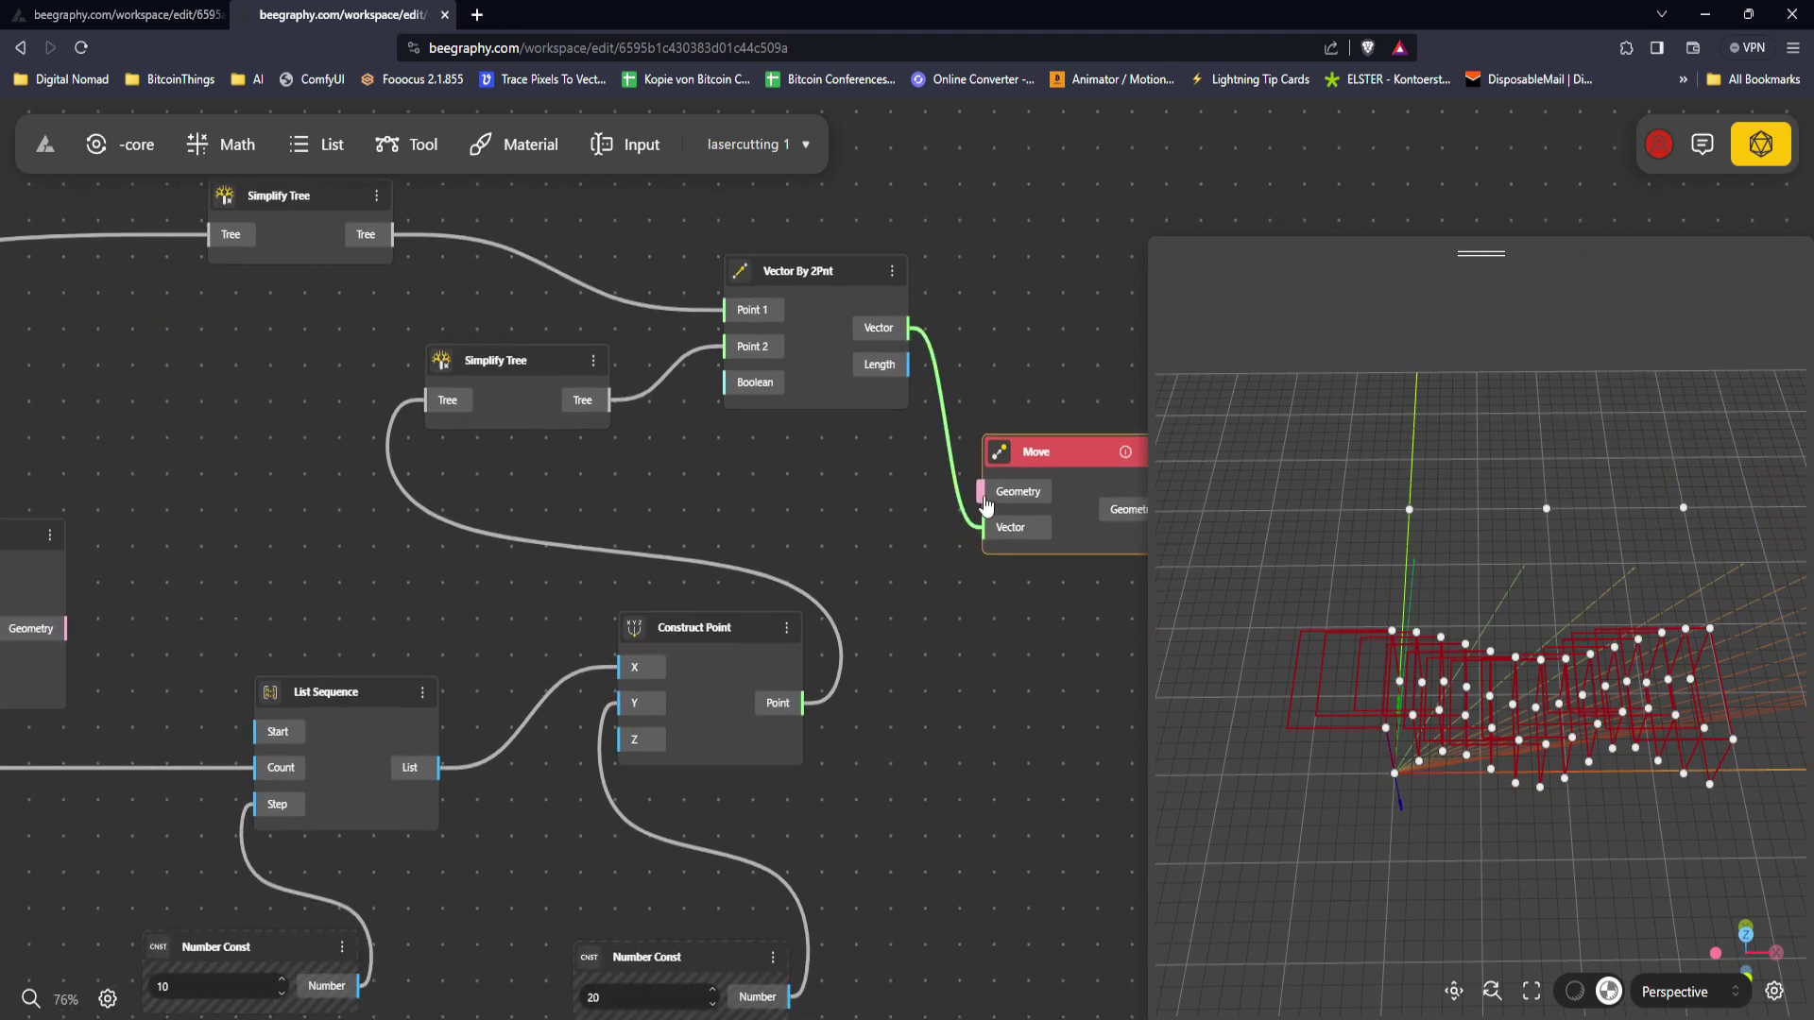
pyautogui.moveTo(981, 493); pyautogui.dragTo(295, 595)
pyautogui.moveTo(739, 594); pyautogui.dragTo(533, 575, button='middle')
# Step: Inspect the Move node's Geometry output data and the moved rectangles in the 3D view
pyautogui.click(869, 354)
pyautogui.click(879, 488)
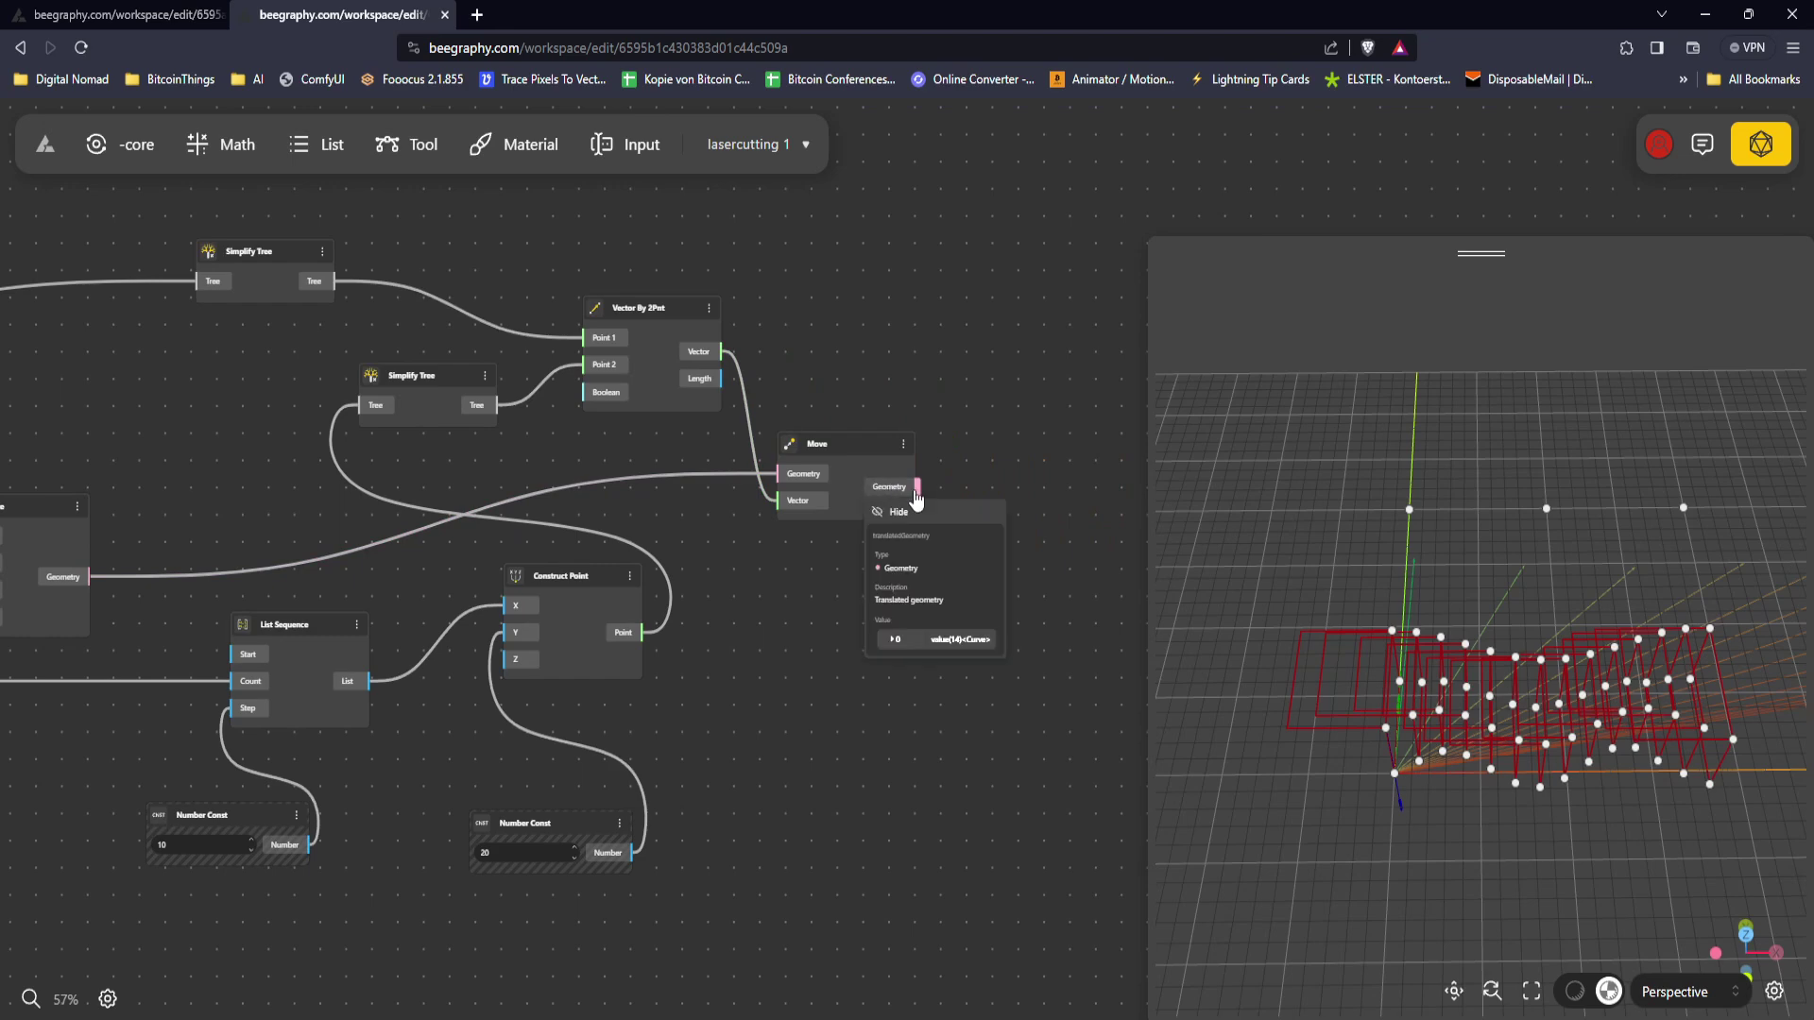
pyautogui.click(918, 646)
pyautogui.click(952, 472)
pyautogui.moveTo(909, 621); pyautogui.dragTo(934, 609, button='middle')
pyautogui.moveTo(1417, 643); pyautogui.dragTo(1634, 521)
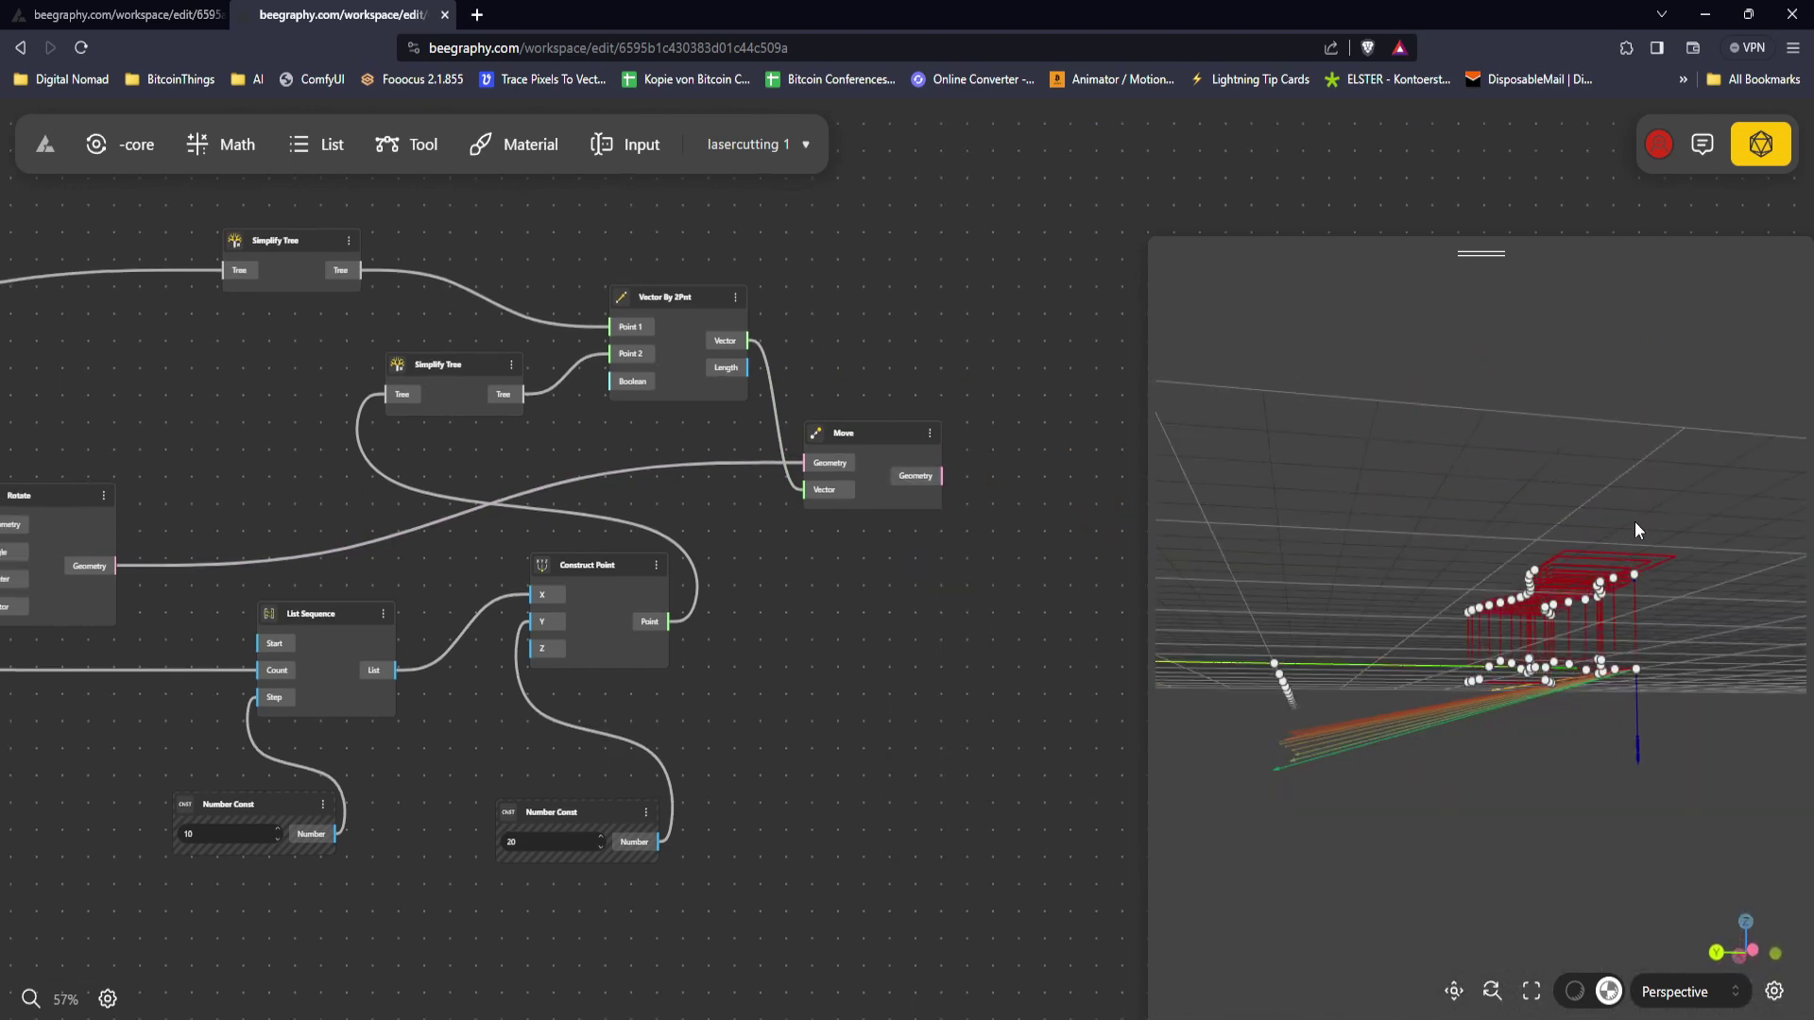
# Step: Reload the workspace and examine the Move node's resulting geometry in the 3D view
pyautogui.click(850, 496)
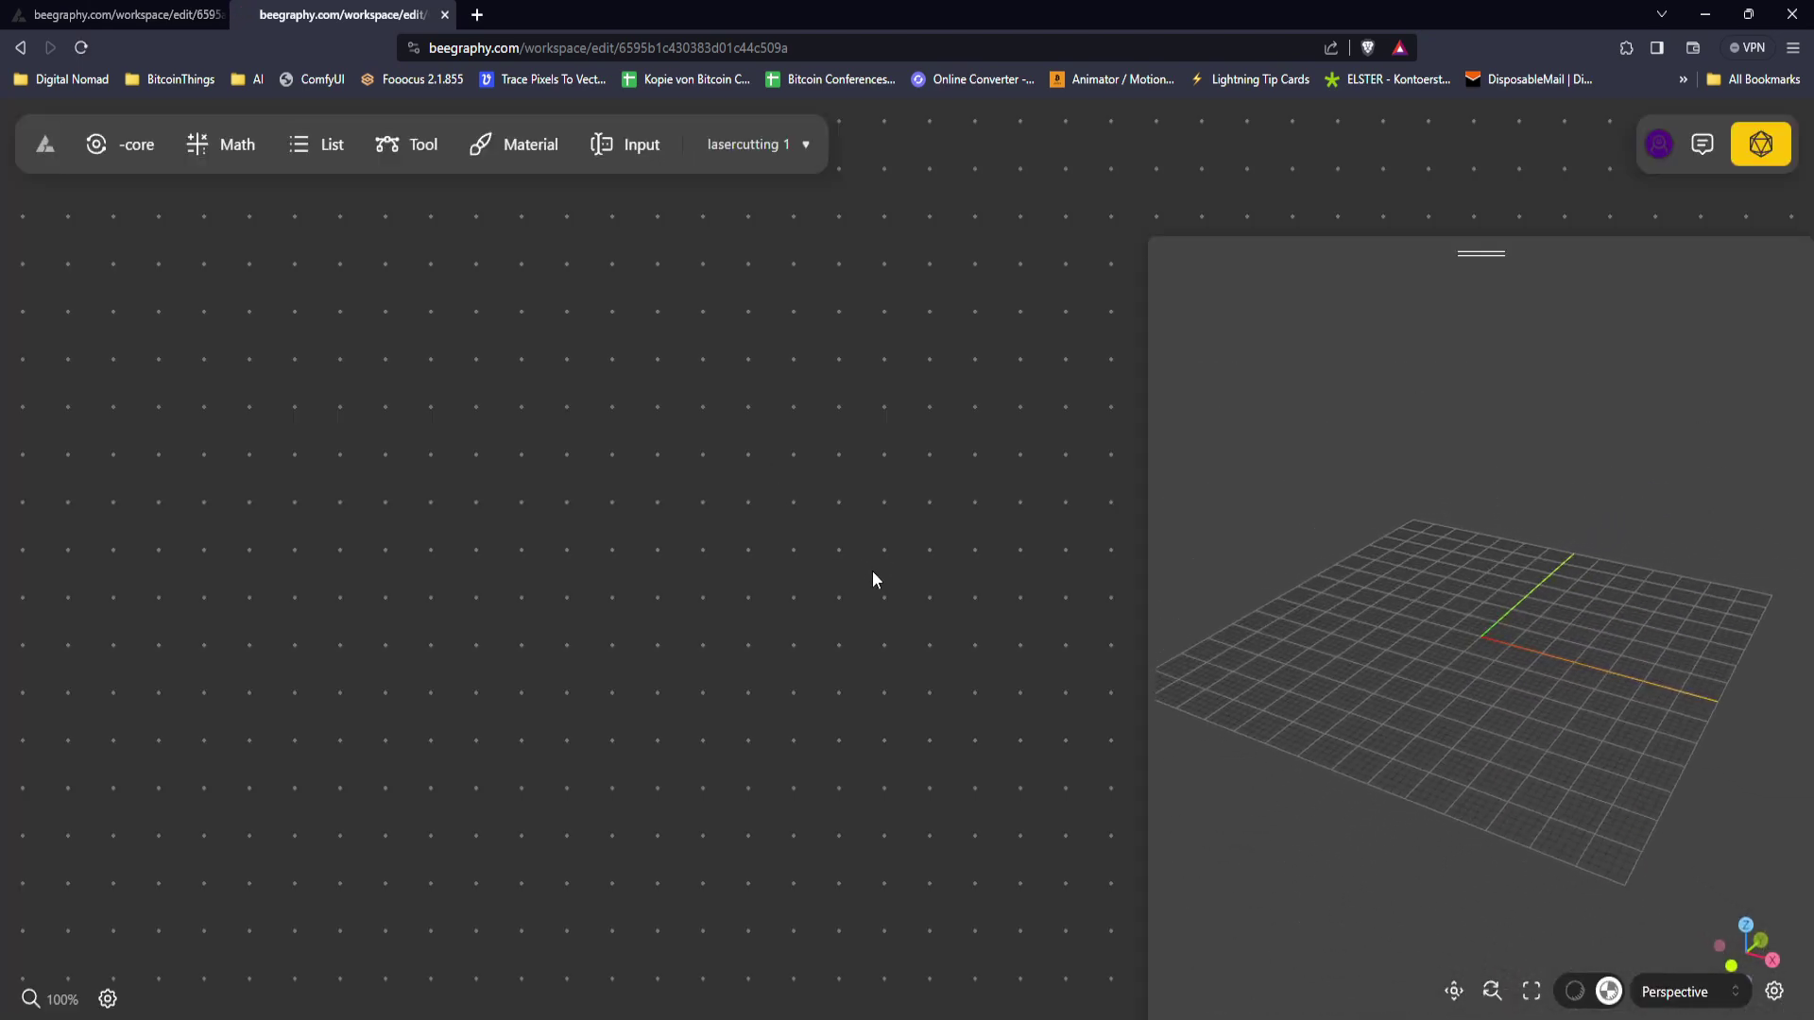
pyautogui.moveTo(584, 548); pyautogui.dragTo(332, 533)
pyautogui.moveTo(1373, 569); pyautogui.dragTo(1597, 629)
pyautogui.scroll(5, 1005, 547)
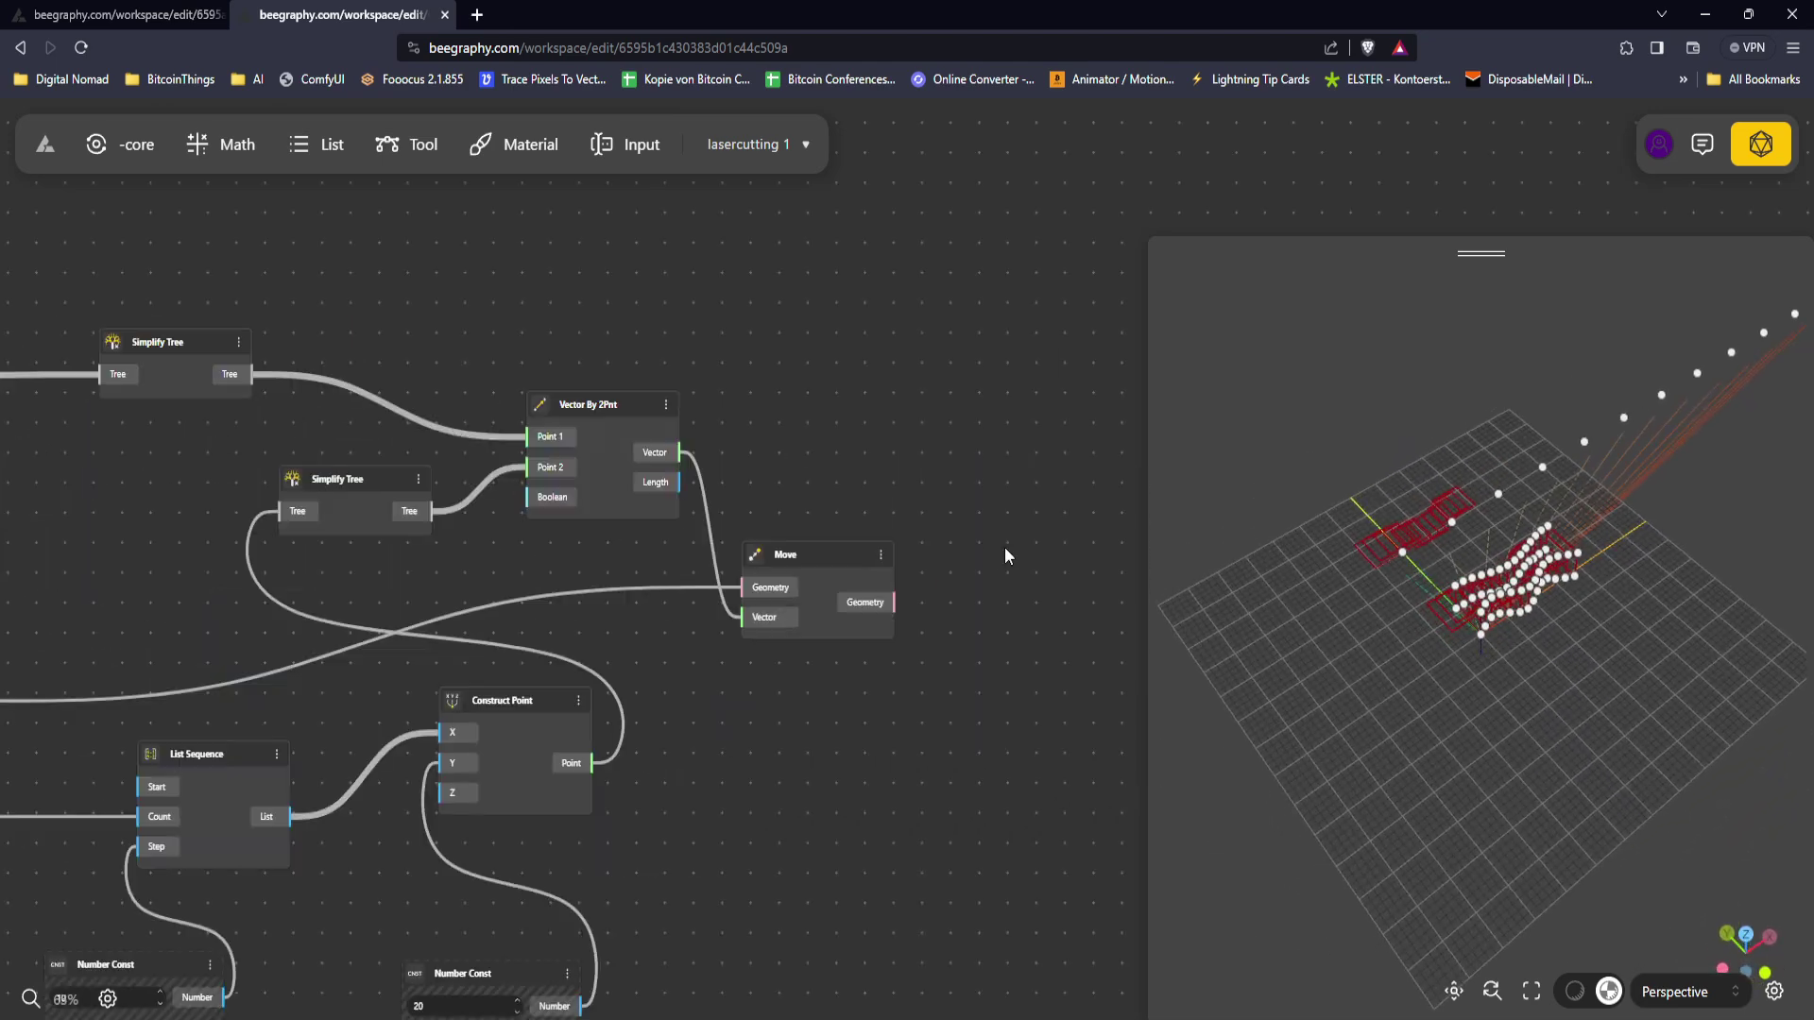
pyautogui.moveTo(810, 561); pyautogui.dragTo(824, 538)
pyautogui.moveTo(1487, 544); pyautogui.dragTo(1578, 509)
pyautogui.scroll(3, 752, 587)
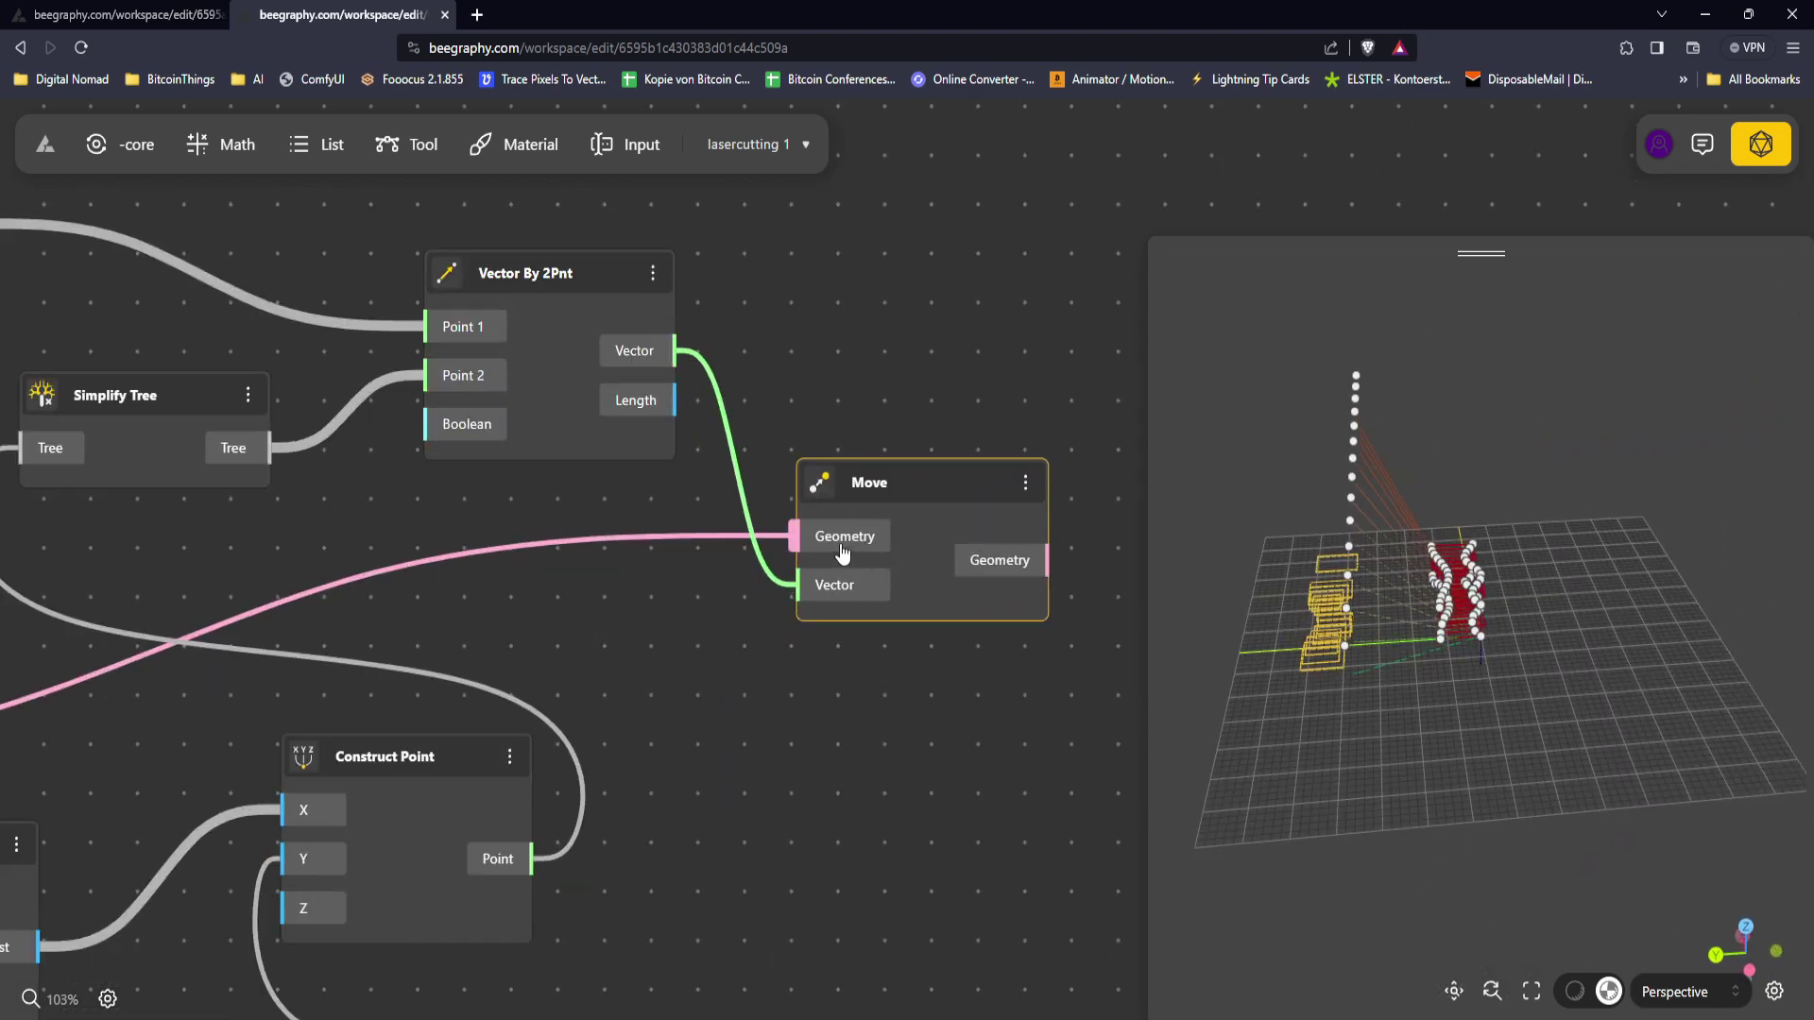
# Step: Inspect the data structure at the Move node's Geometry input, the Vector By 2Pnt's point inputs and the Construct Point
pyautogui.click(843, 553)
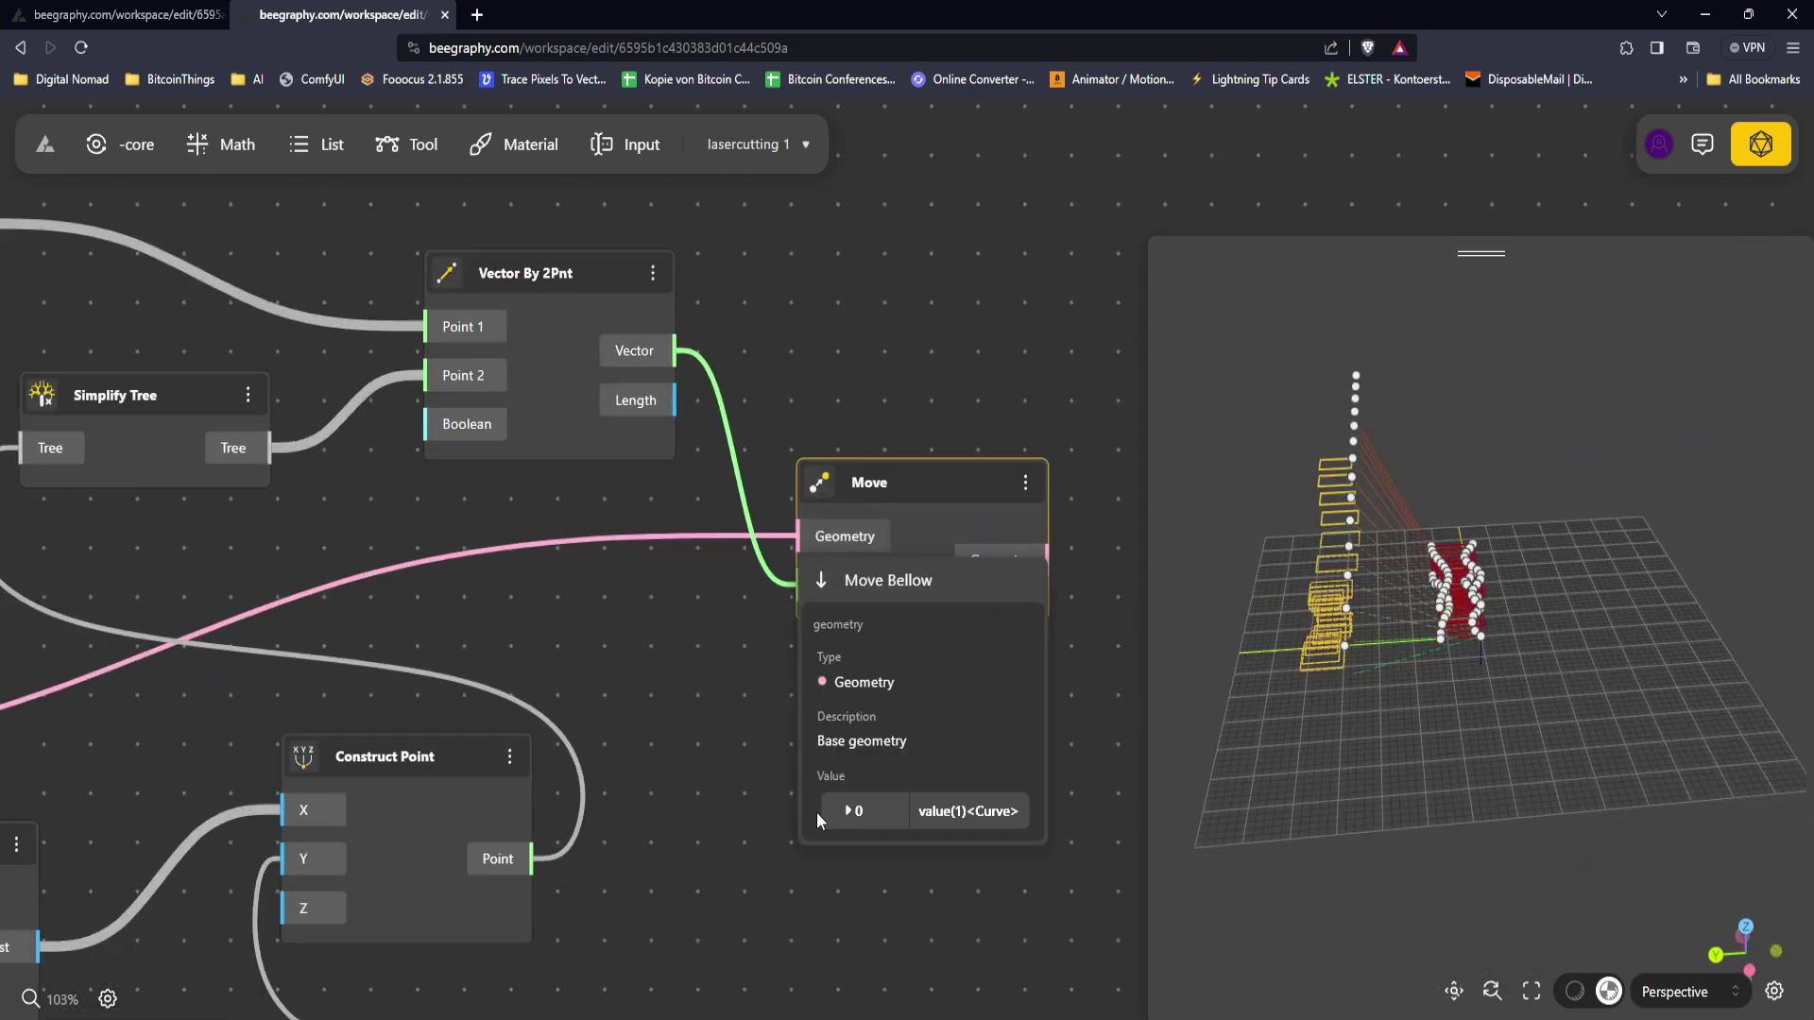
pyautogui.scroll(-5, 836, 598)
pyautogui.click(725, 461)
pyautogui.click(722, 430)
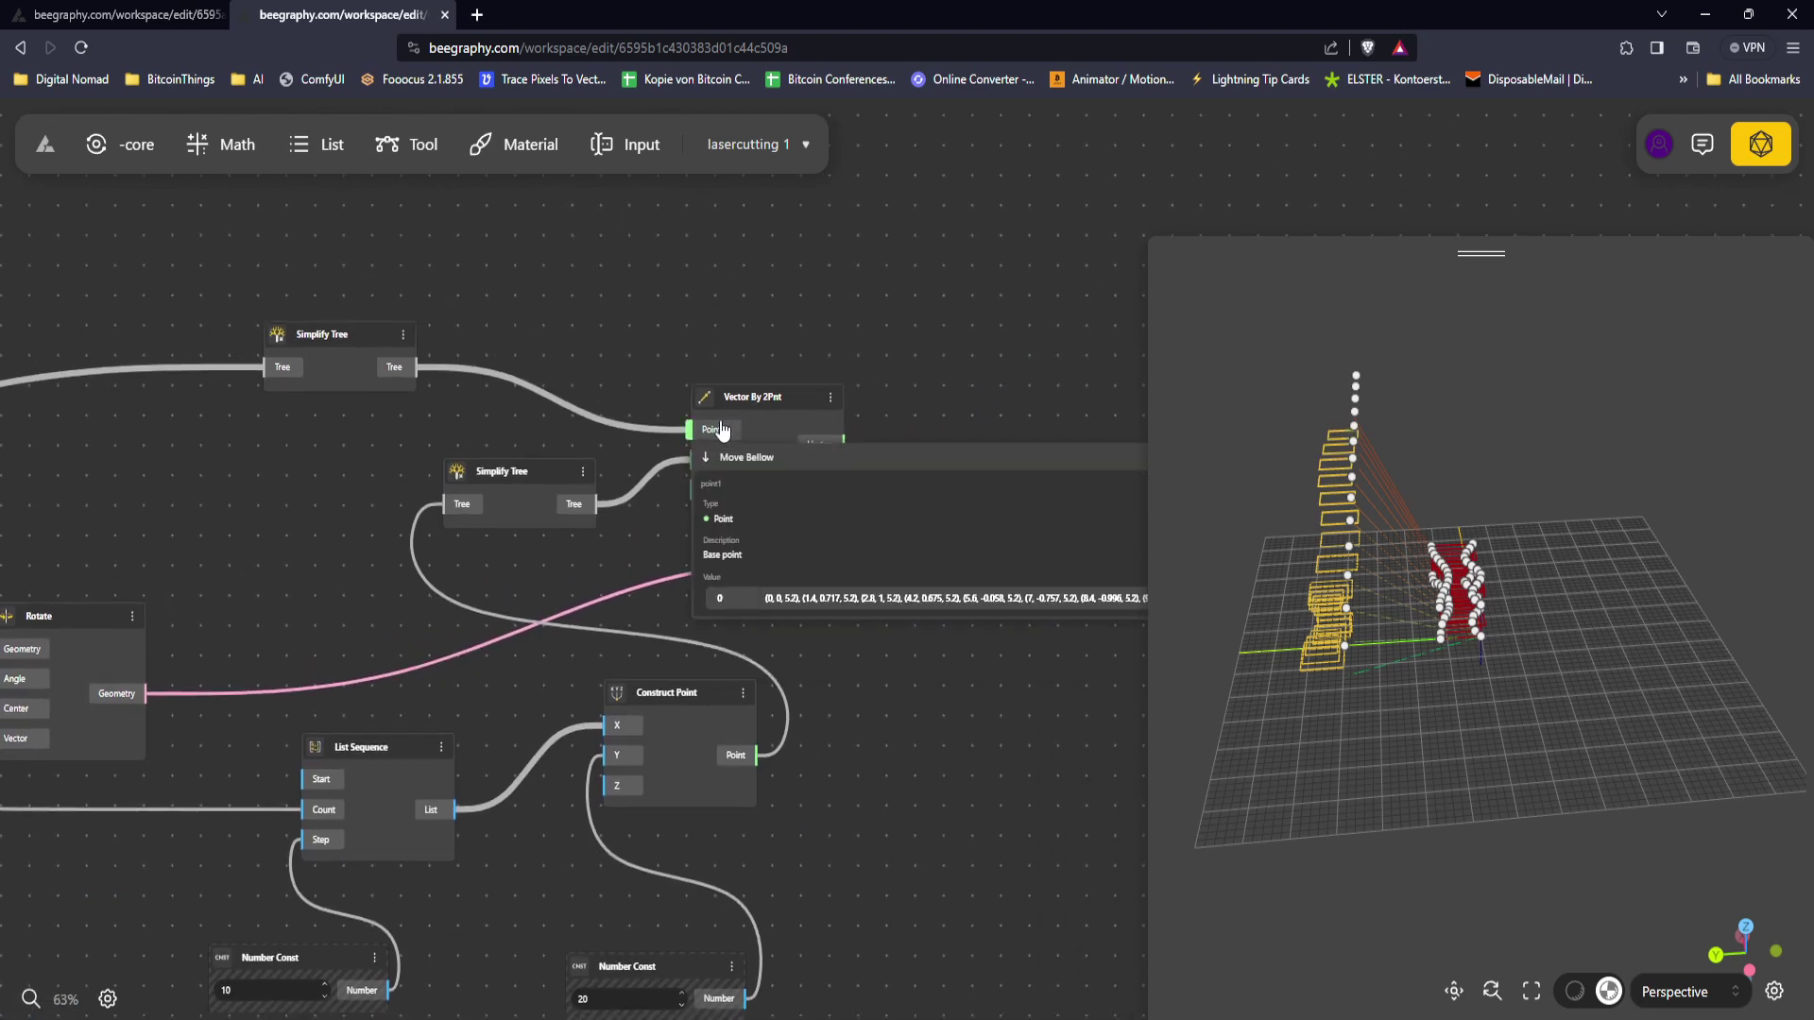
pyautogui.click(791, 323)
pyautogui.moveTo(1262, 652); pyautogui.dragTo(1448, 657)
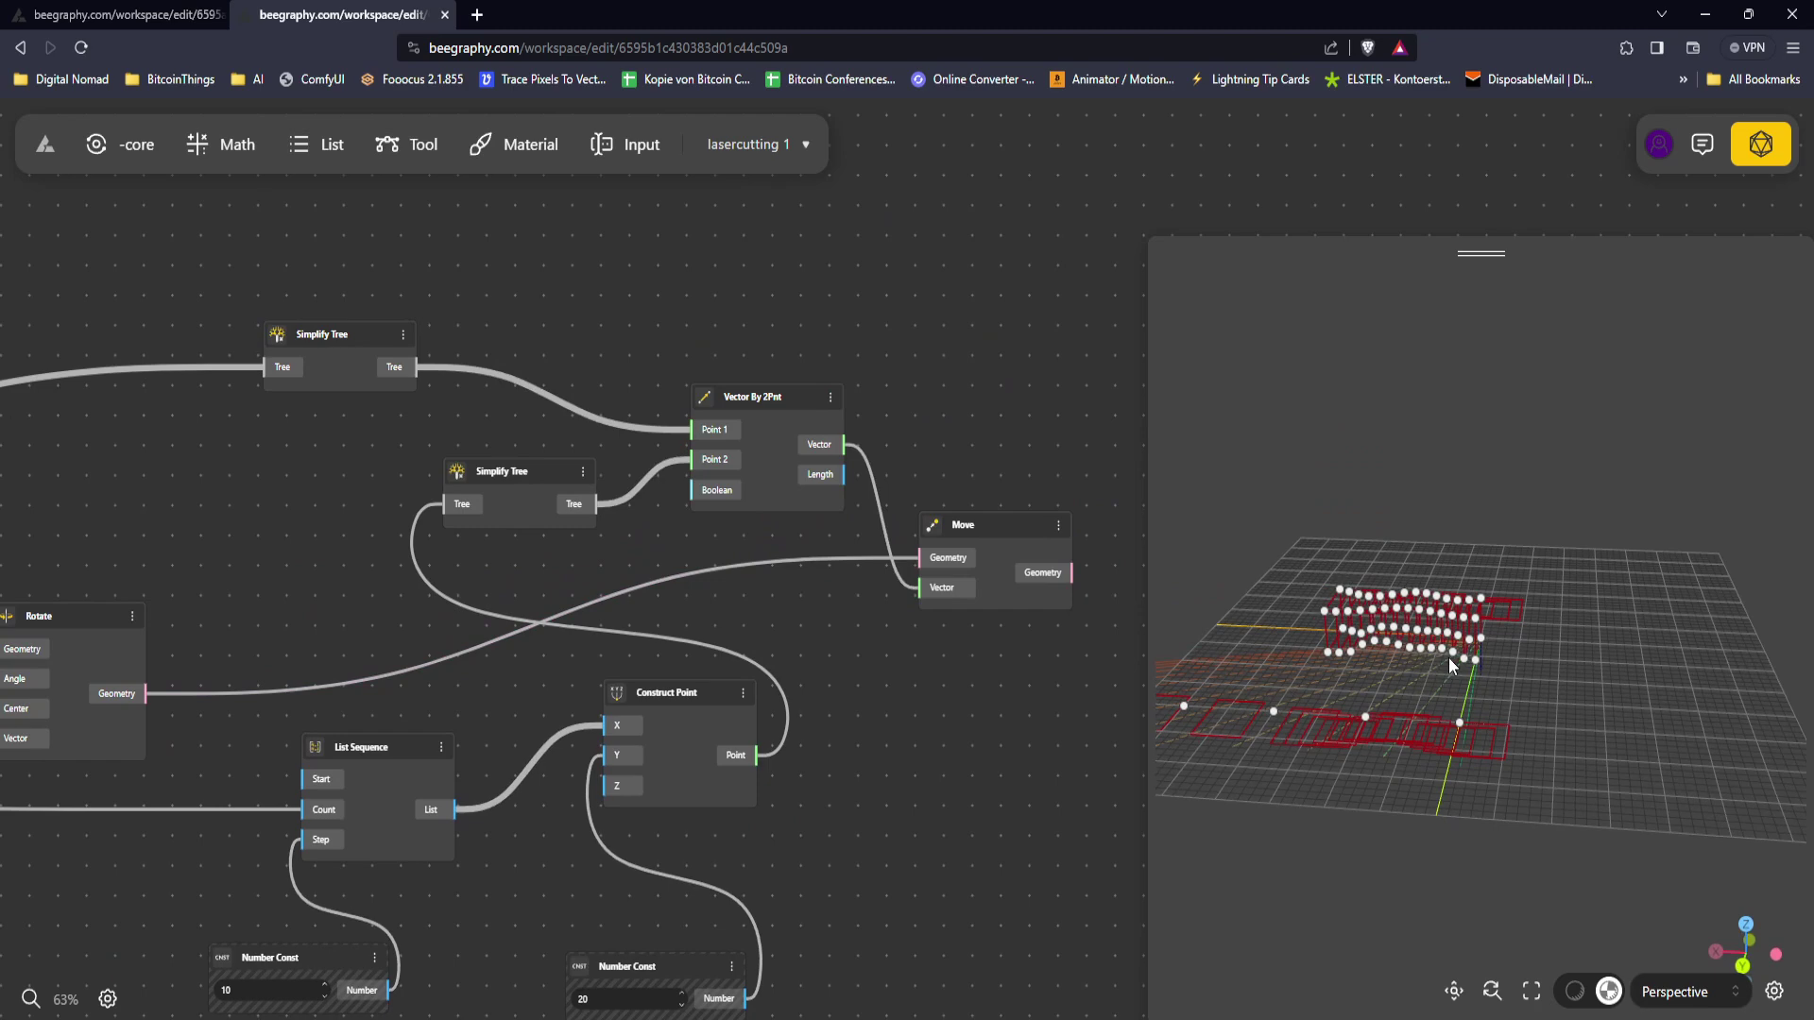
pyautogui.scroll(5, 809, 572)
pyautogui.click(807, 824)
pyautogui.moveTo(943, 661); pyautogui.dragTo(839, 541)
pyautogui.click(695, 604)
pyautogui.scroll(-2, 839, 541)
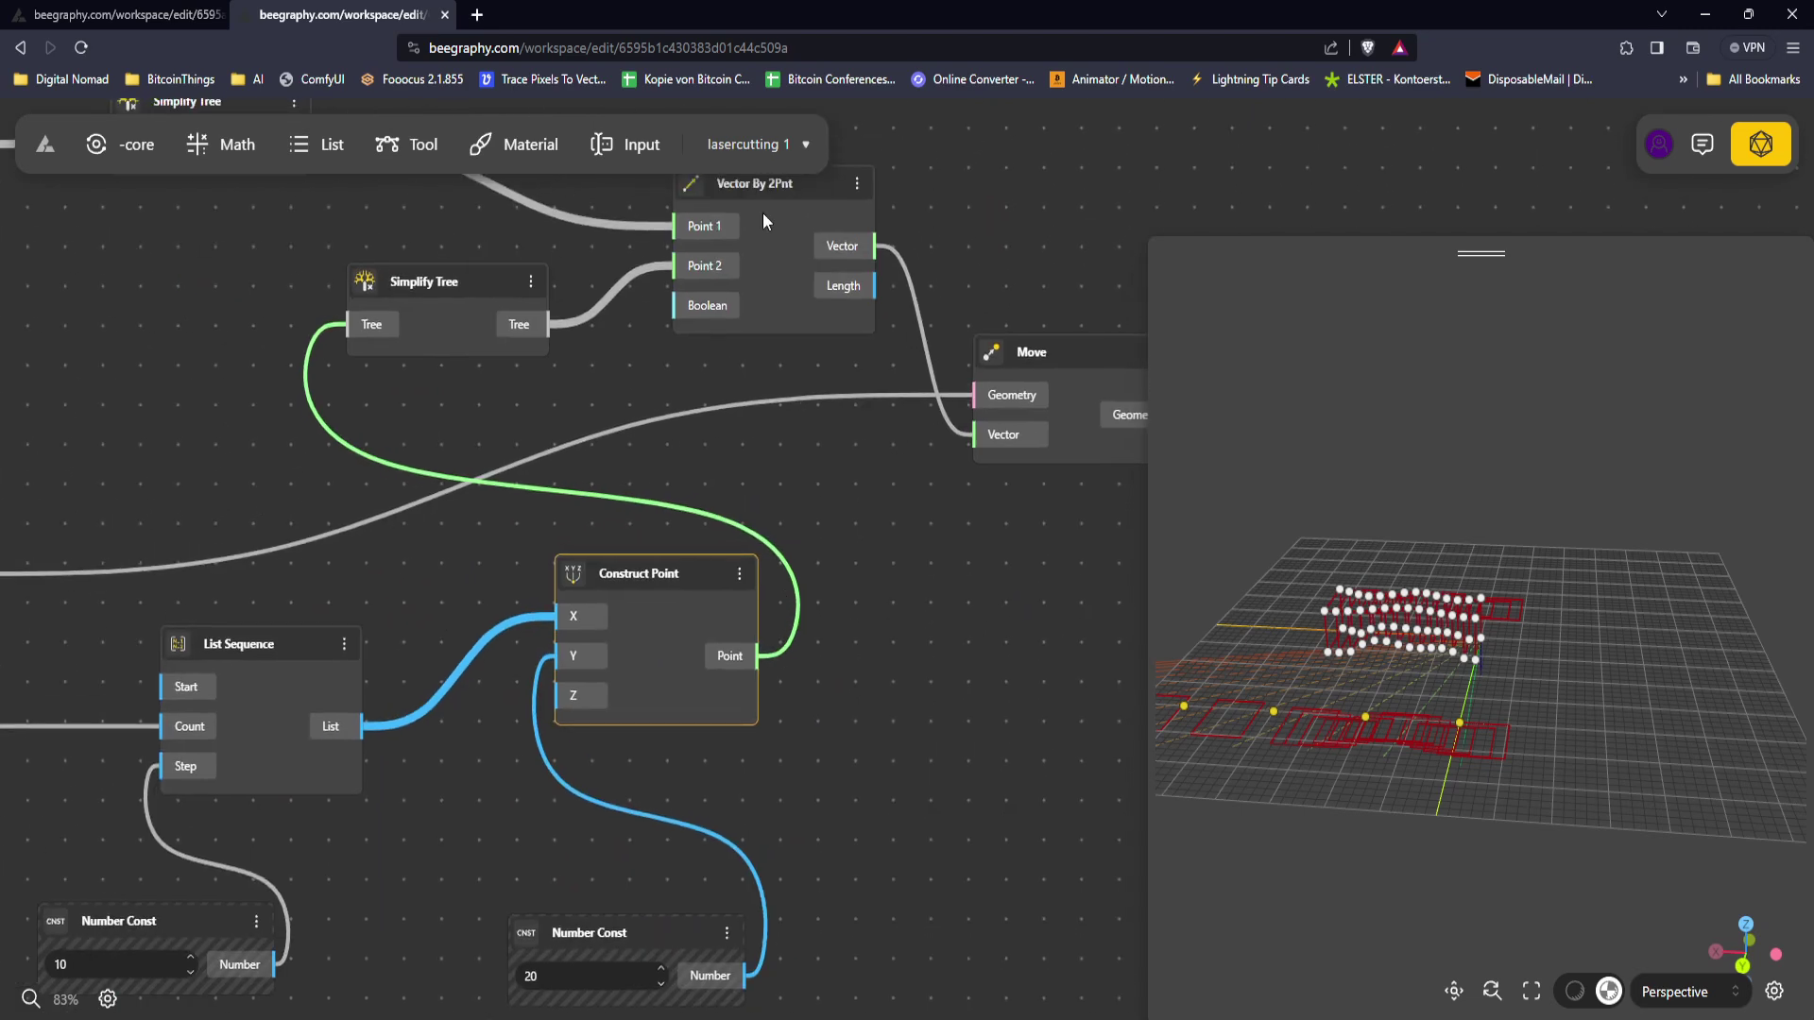
# Step: Add a Graft Tree node fed by the upper Simplify Tree, place it above the Vector By 2Pnt and inspect its output
pyautogui.moveTo(762, 214); pyautogui.dragTo(824, 314)
pyautogui.click(765, 366)
pyautogui.moveTo(767, 365); pyautogui.dragTo(666, 408, button='middle')
pyautogui.doubleClick(501, 263)
pyautogui.write('graf')
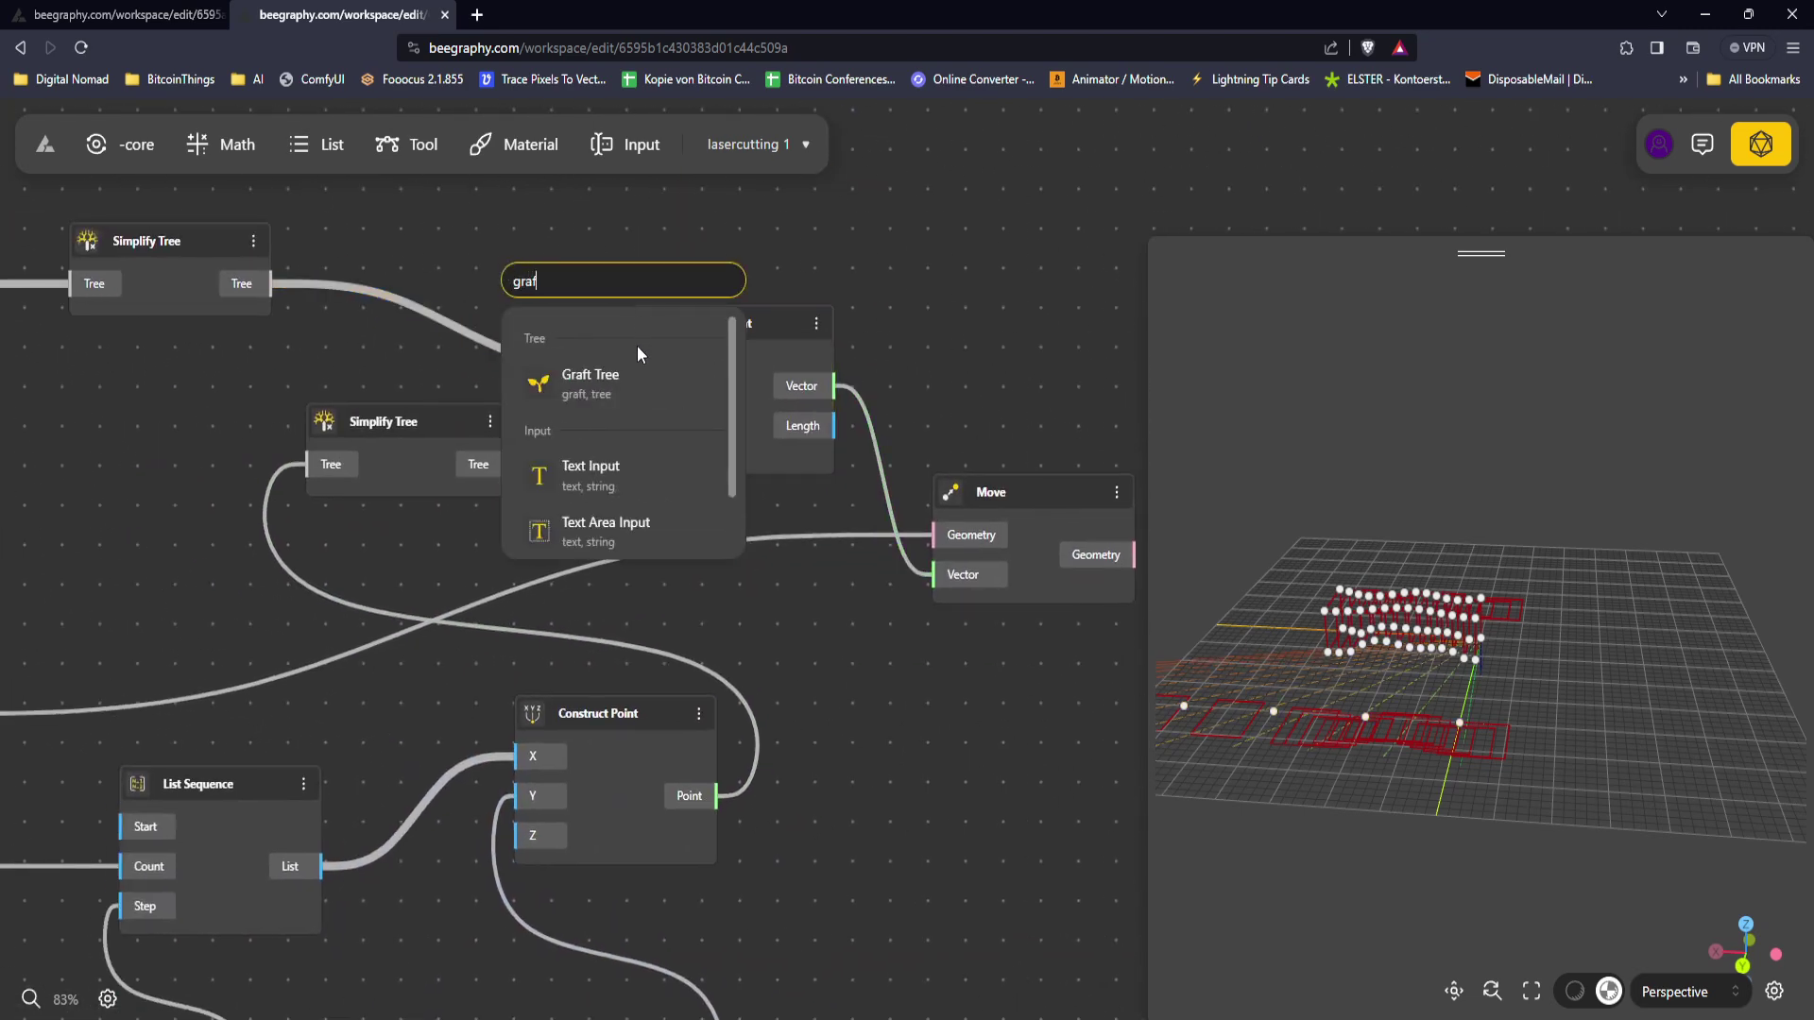
pyautogui.press('Return')
pyautogui.moveTo(597, 299); pyautogui.dragTo(558, 173)
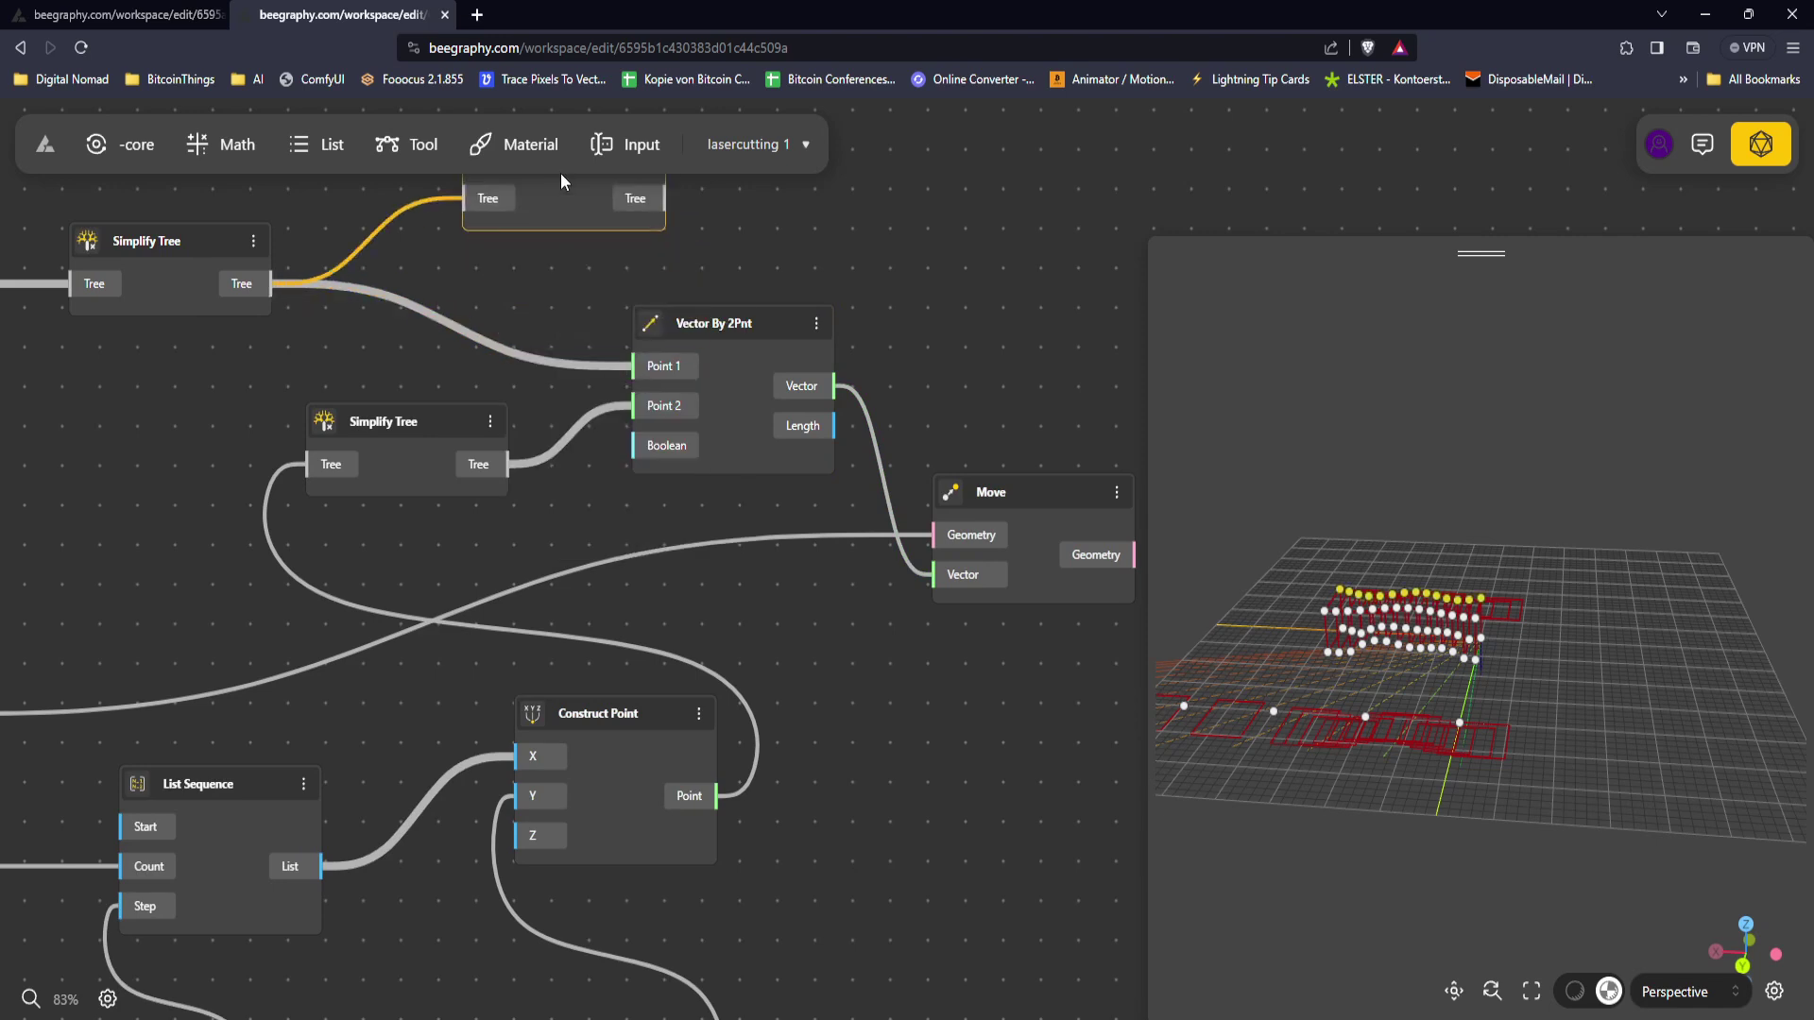
pyautogui.click(665, 199)
pyautogui.click(651, 421)
pyautogui.click(652, 449)
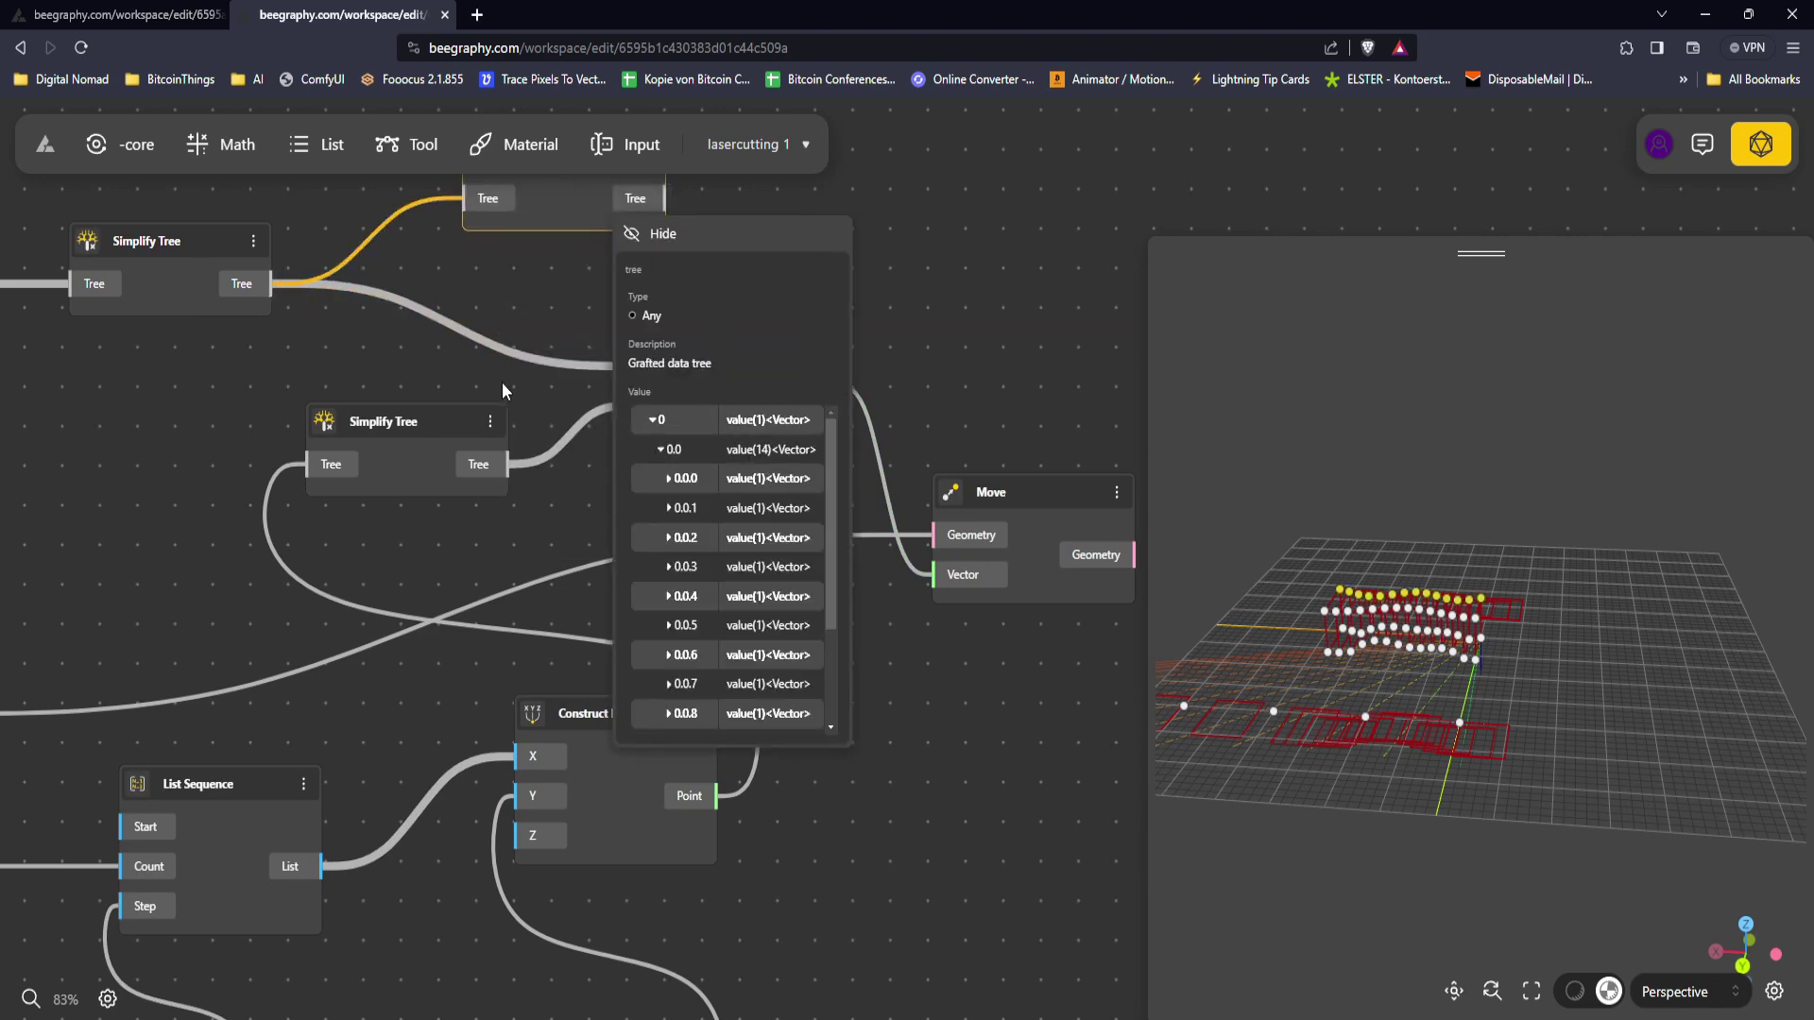
# Step: Paste a second Graft Tree, feed it from the lower Simplify Tree and shift the Vector By 2Pnt away to make room
pyautogui.moveTo(507, 377); pyautogui.dragTo(547, 461, button='middle')
pyautogui.moveTo(589, 252); pyautogui.dragTo(576, 221)
pyautogui.hotkey('ctrl', 'v')
pyautogui.moveTo(546, 547); pyautogui.dragTo(603, 382)
pyautogui.moveTo(758, 457); pyautogui.dragTo(929, 450)
# Step: Compare the output data trees of the two new Graft Tree nodes
pyautogui.click(758, 375)
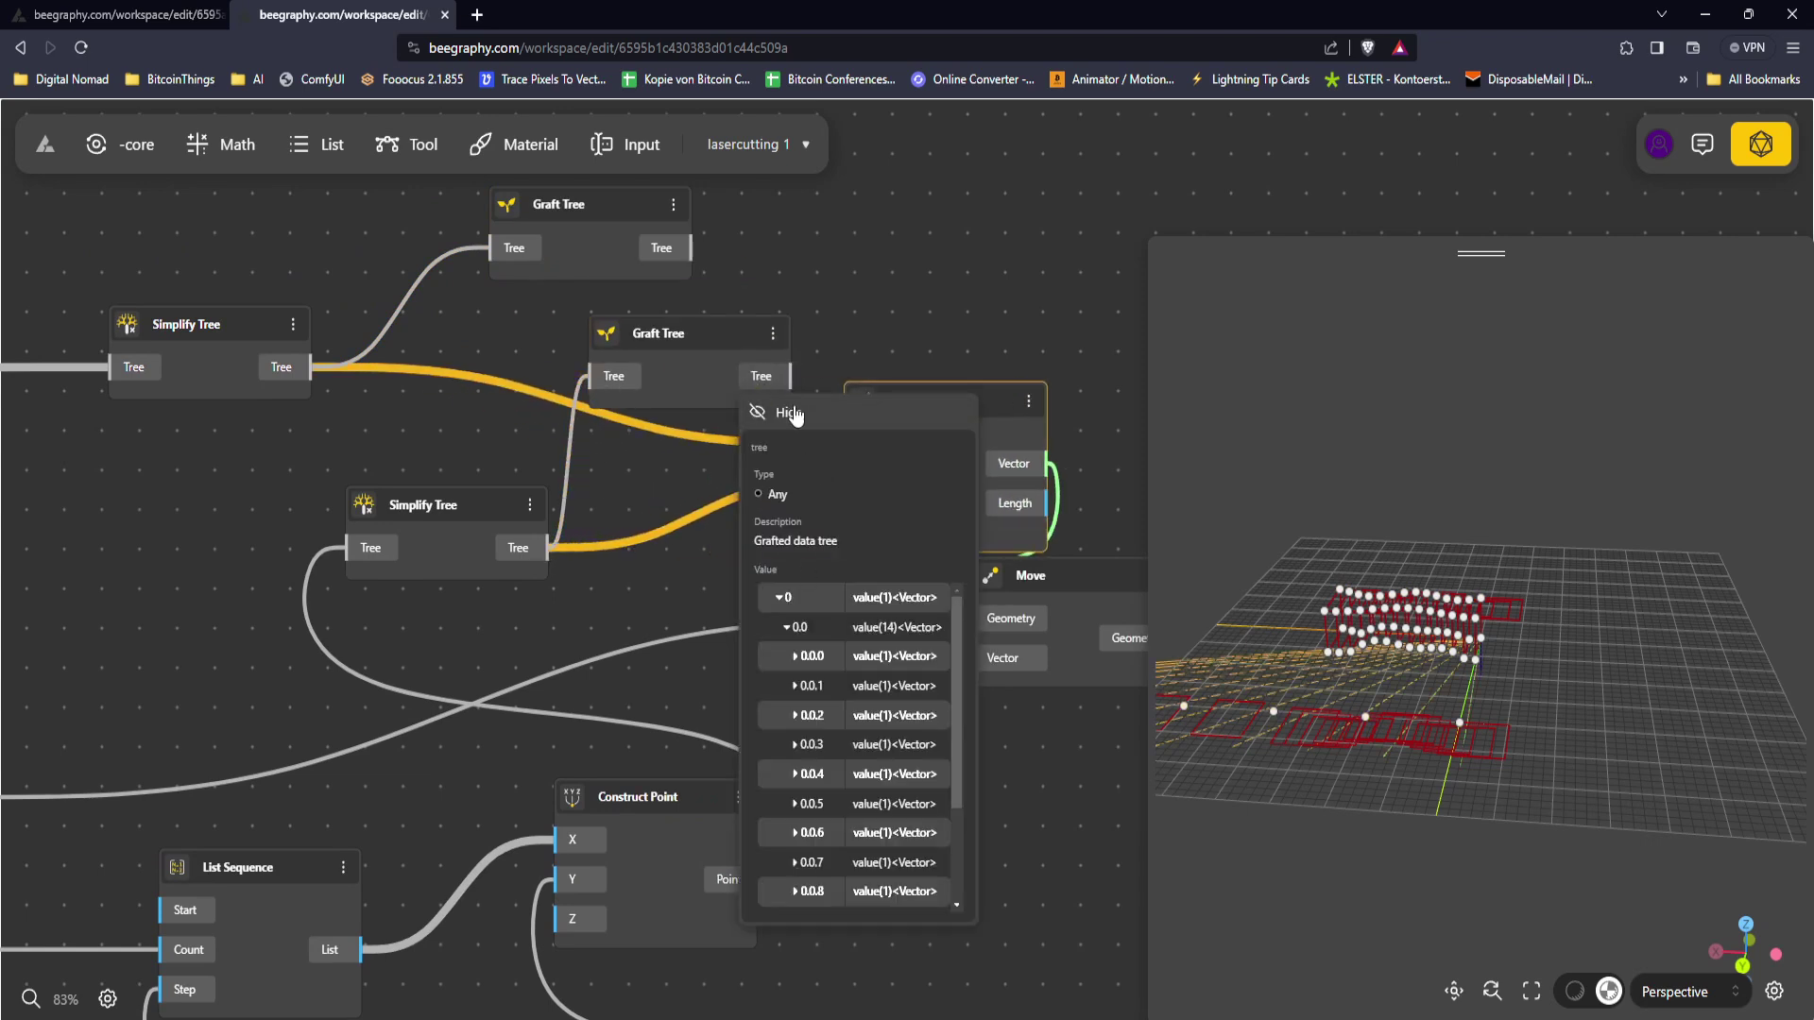
pyautogui.click(774, 625)
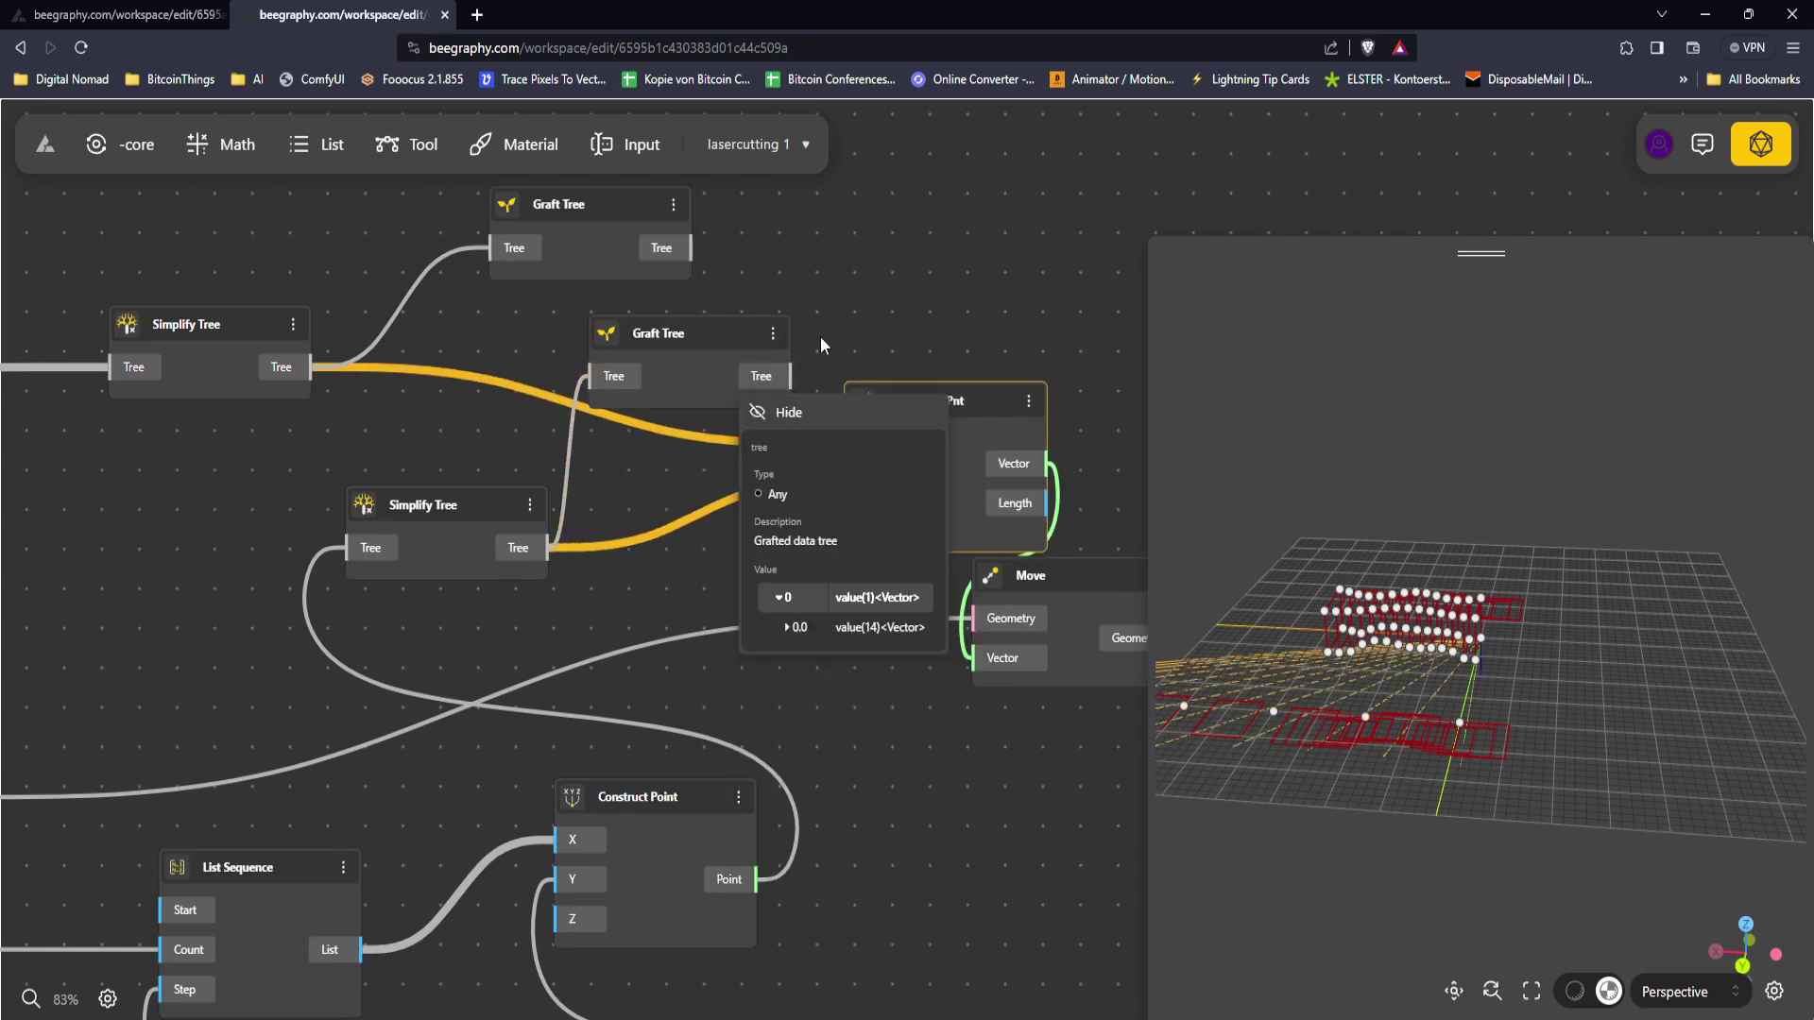
pyautogui.click(808, 388)
pyautogui.click(679, 248)
pyautogui.click(818, 287)
pyautogui.click(761, 376)
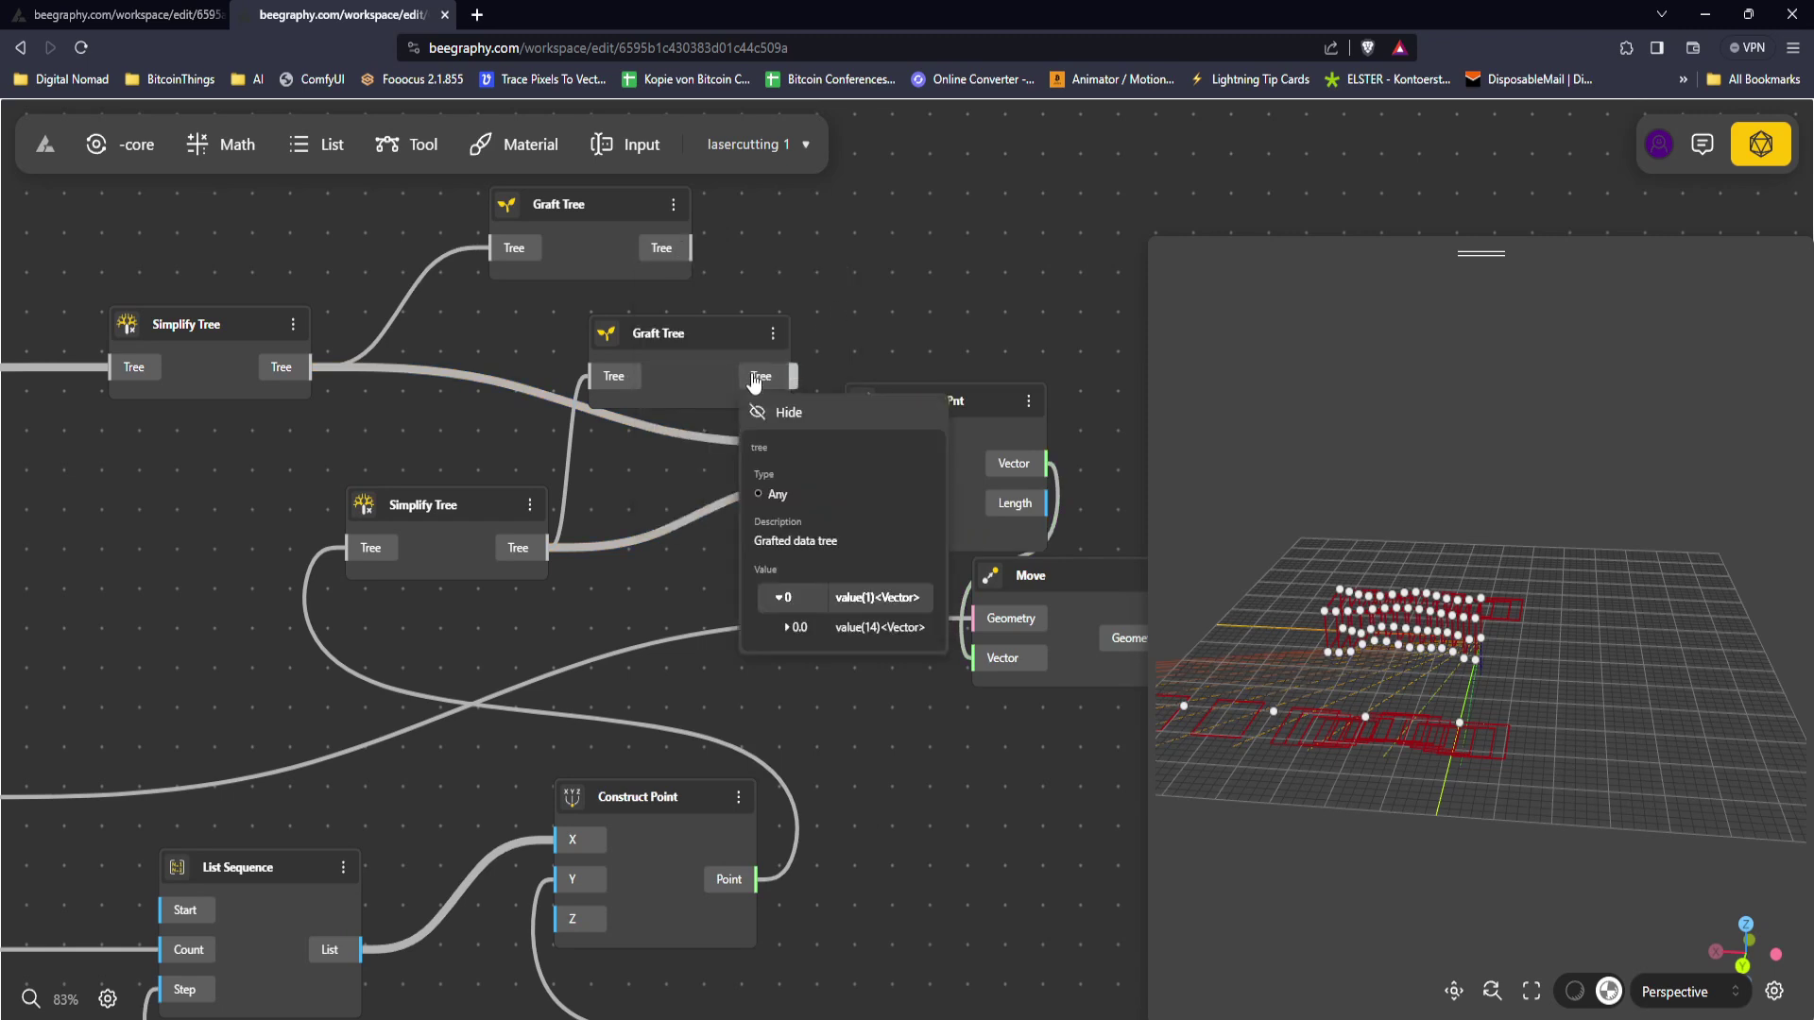
# Step: Connect the upper Graft Tree to Point 1 and the lower one to Point 2 of the Vector By 2Pnt, checking the moved rectangles
pyautogui.moveTo(791, 376); pyautogui.dragTo(689, 247)
pyautogui.moveTo(948, 406); pyautogui.dragTo(986, 316)
pyautogui.moveTo(991, 380); pyautogui.dragTo(942, 394, button='middle')
pyautogui.moveTo(1018, 597); pyautogui.dragTo(1112, 561)
pyautogui.moveTo(1335, 548); pyautogui.dragTo(1228, 538)
pyautogui.click(949, 339)
pyautogui.moveTo(1675, 621); pyautogui.dragTo(1513, 705)
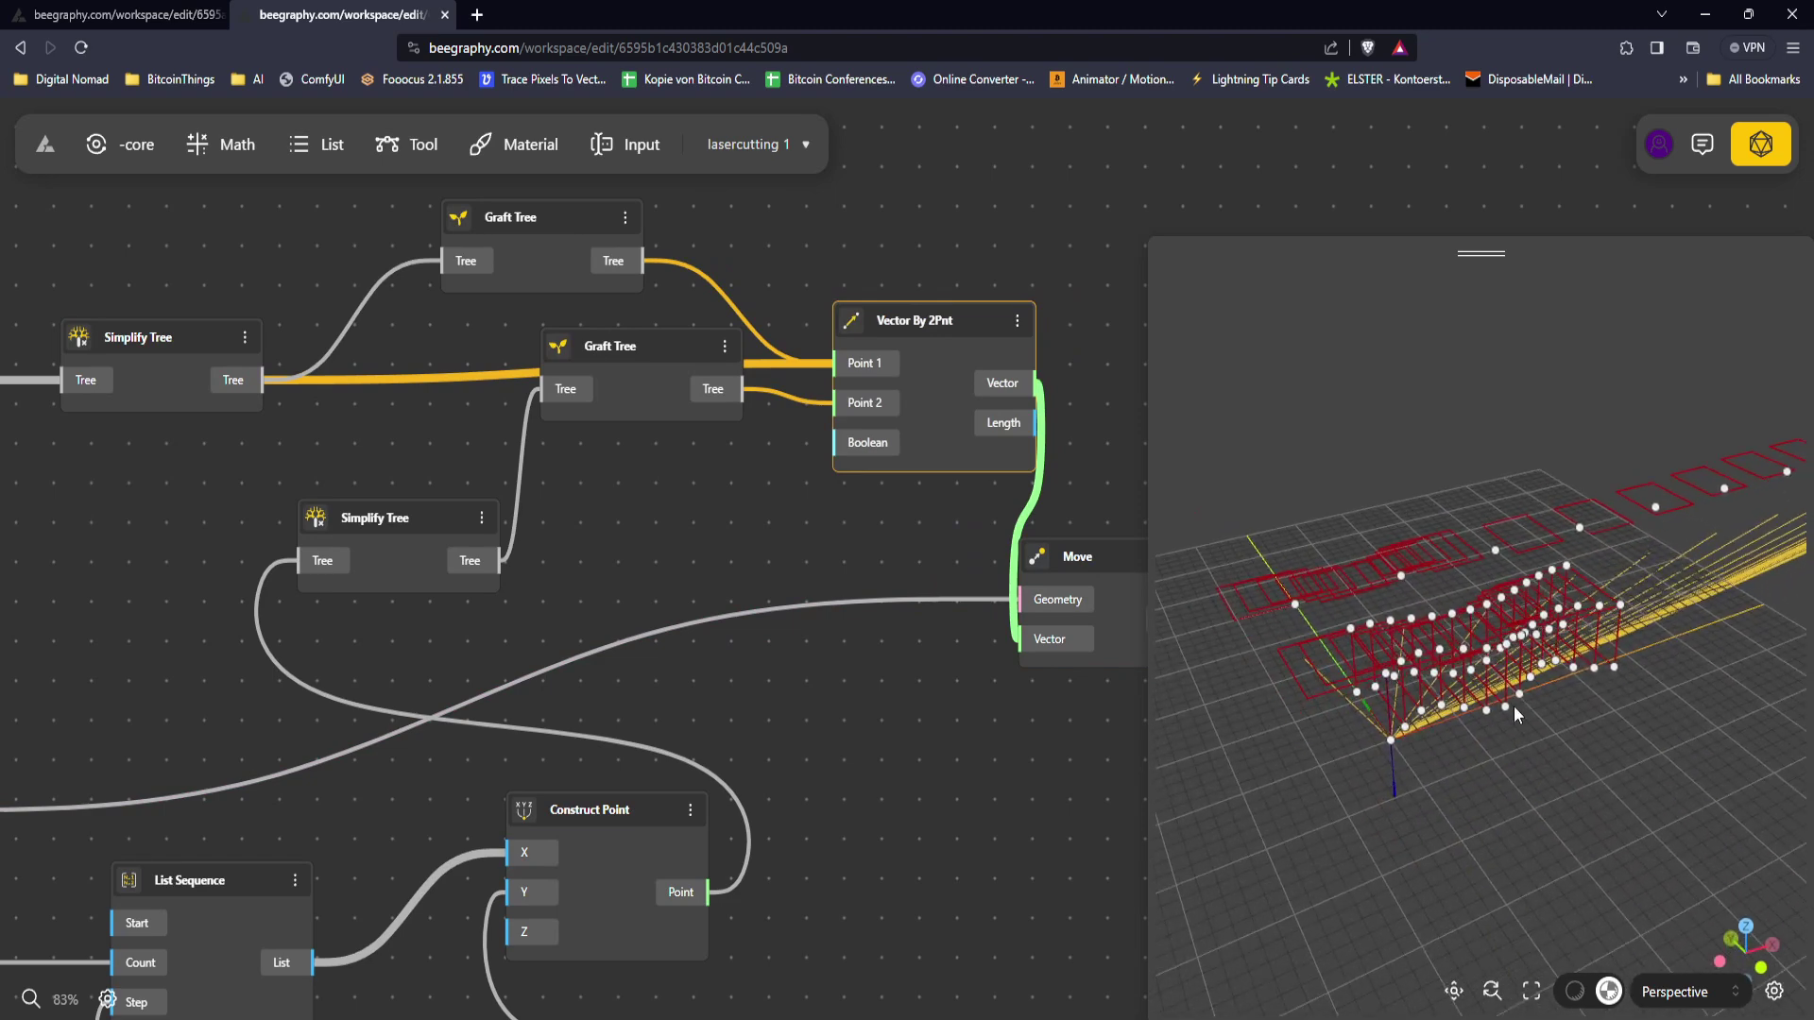
# Step: Shift the lower Graft Tree down and remove the direct connection from the upper Simplify Tree to Point 1 of the Vector By 2Pnt
pyautogui.moveTo(679, 353); pyautogui.dragTo(685, 385)
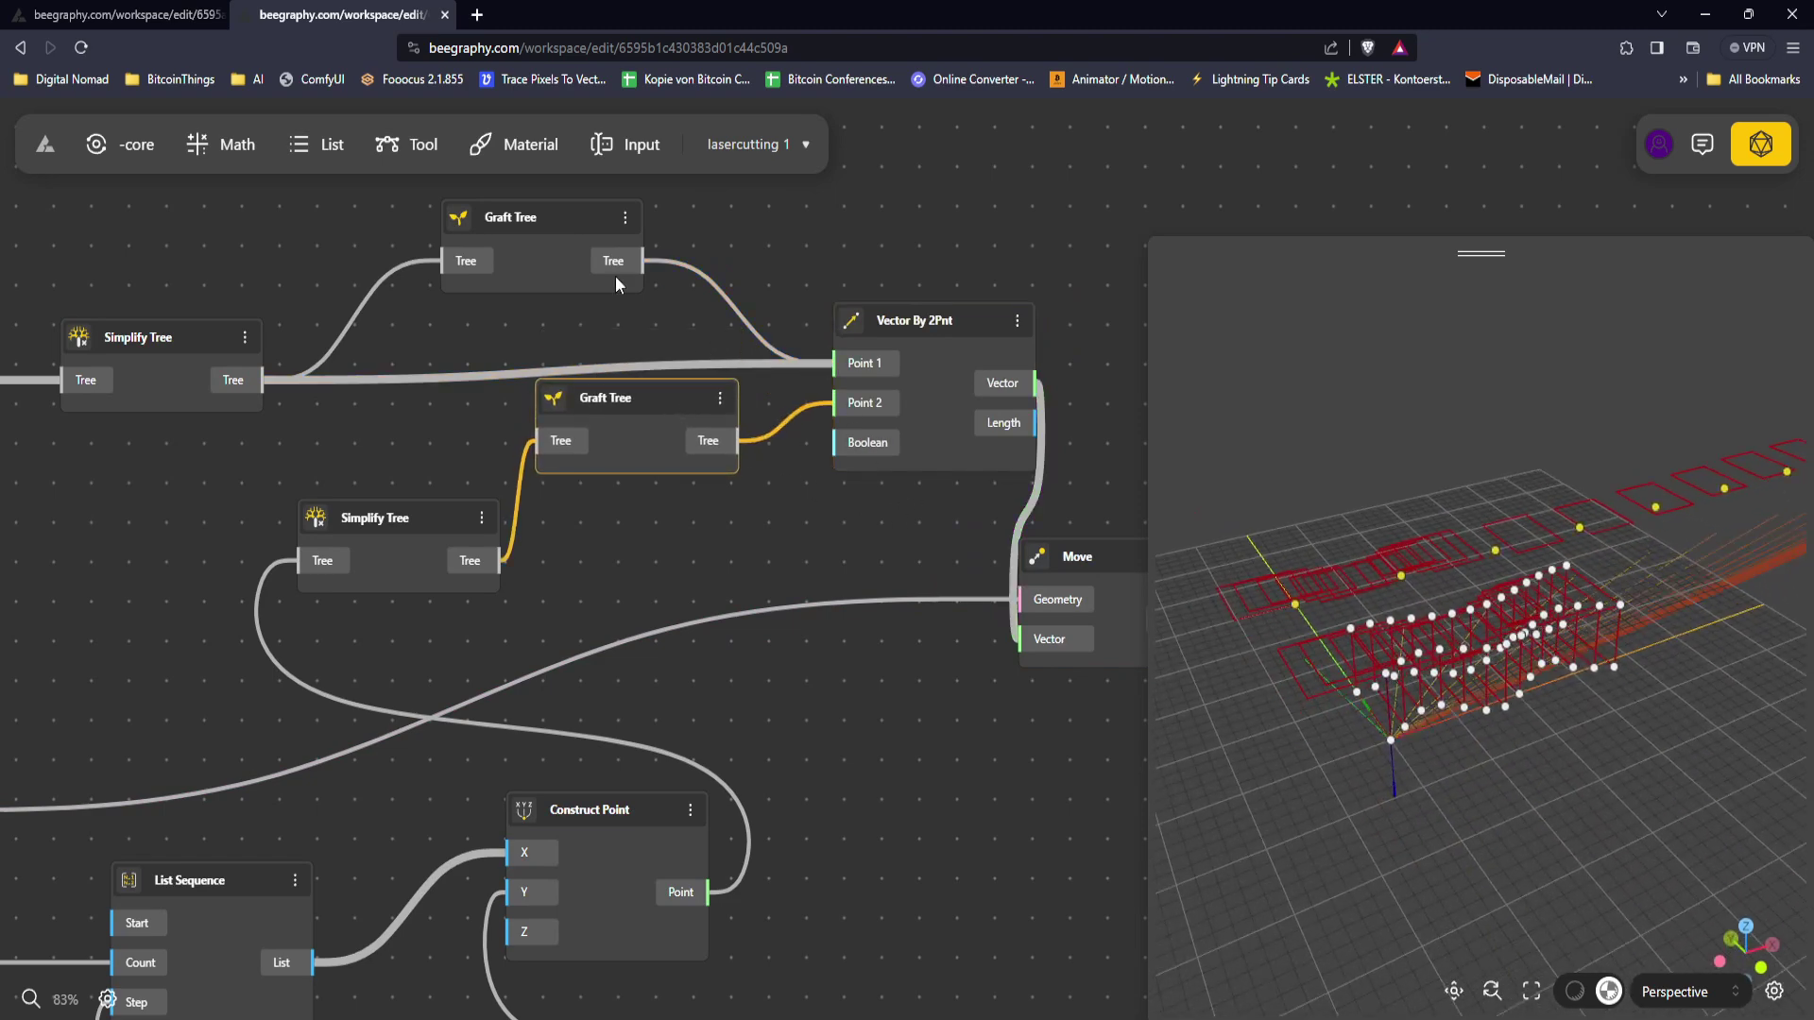
pyautogui.keyDown('ctrl'); pyautogui.moveTo(258, 379); pyautogui.dragTo(836, 363); pyautogui.keyUp('ctrl')
pyautogui.moveTo(859, 525); pyautogui.dragTo(934, 472, button='right')
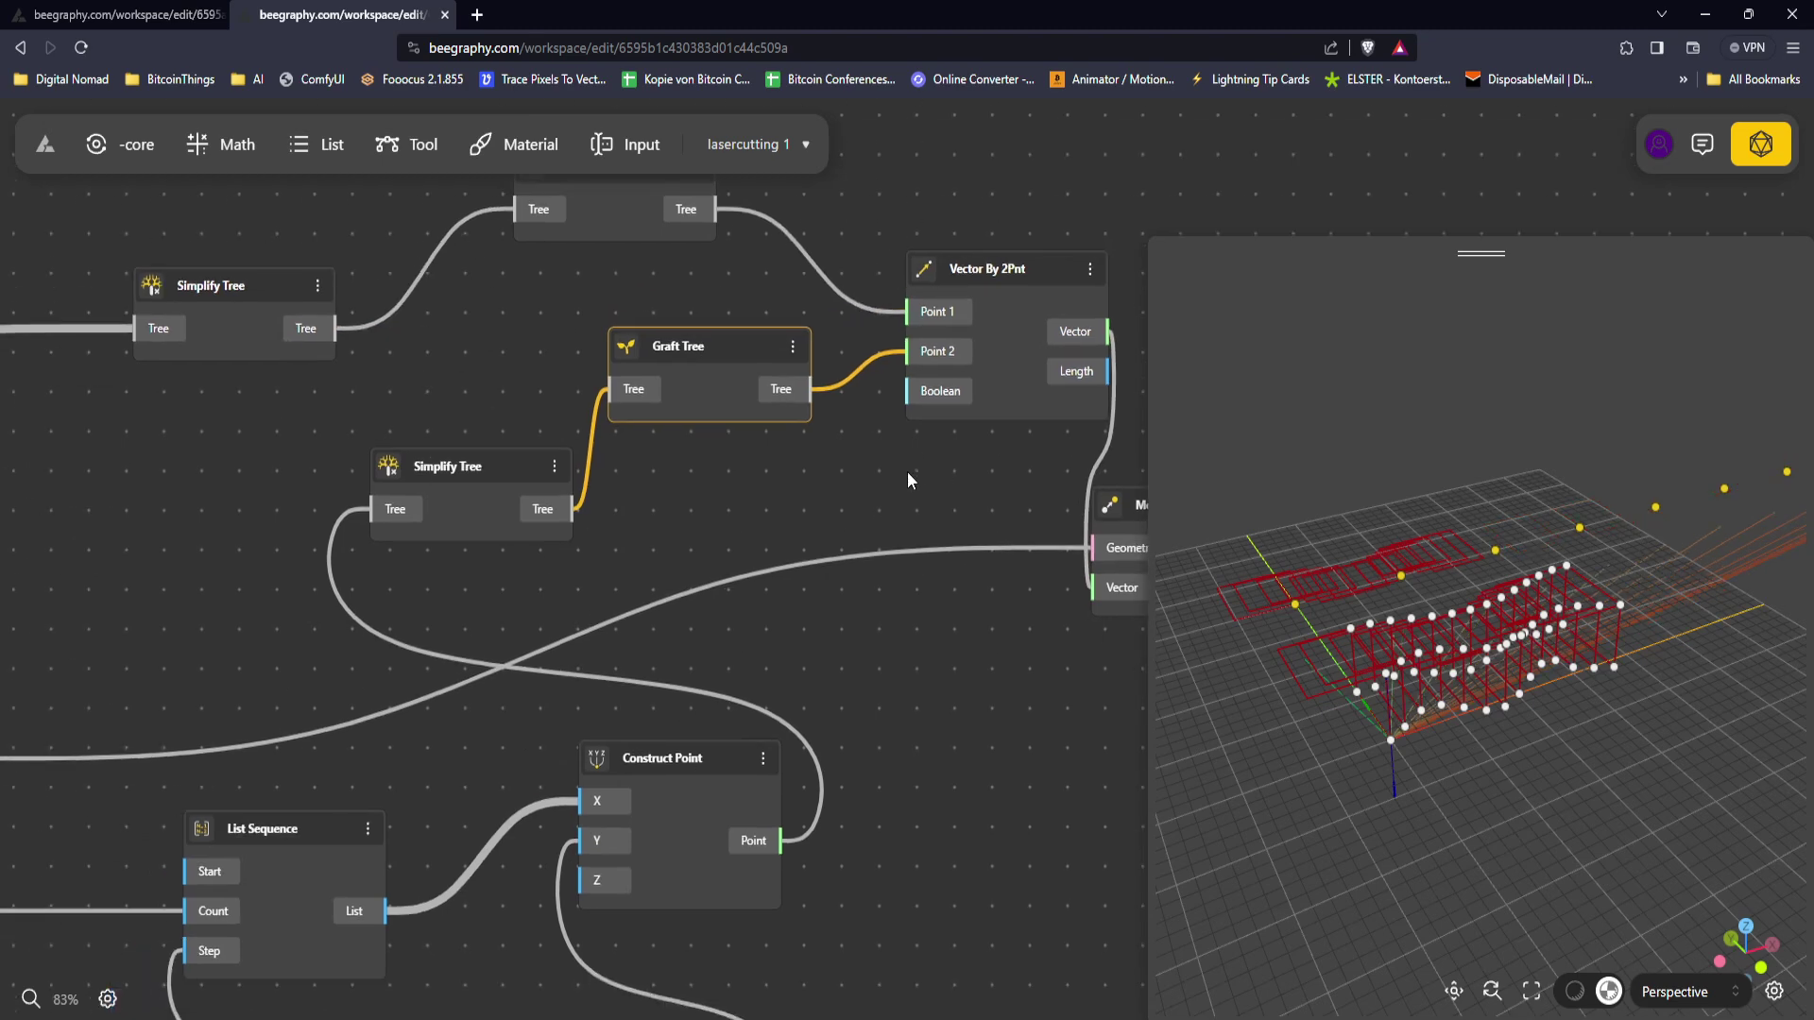
# Step: Review the whole node graph and examine the laid-out rectangles in the 3D preview from several angles
pyautogui.scroll(-6, 973, 387)
pyautogui.scroll(5, 929, 414)
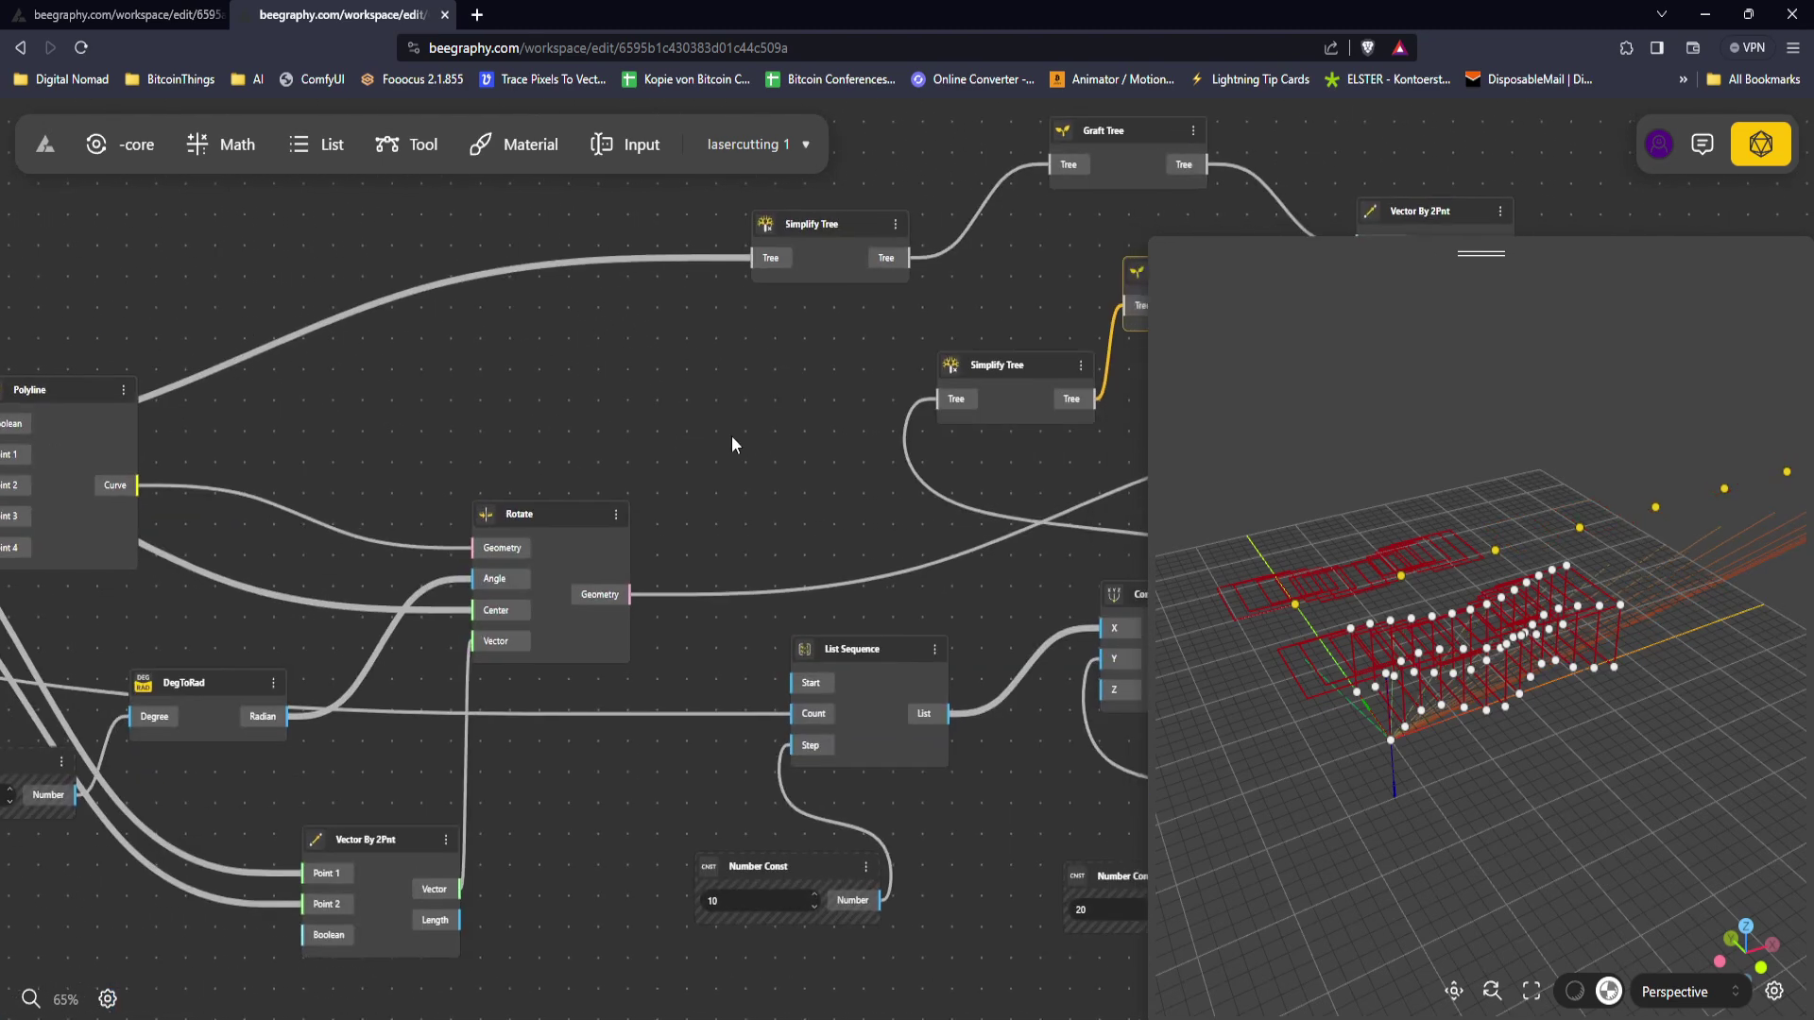
pyautogui.hscroll(3, 652, 421)
pyautogui.click(671, 423)
pyautogui.moveTo(1349, 654)
pyautogui.mouseDown()
pyautogui.moveTo(1386, 623)
pyautogui.moveTo(1362, 682)
pyautogui.mouseUp()
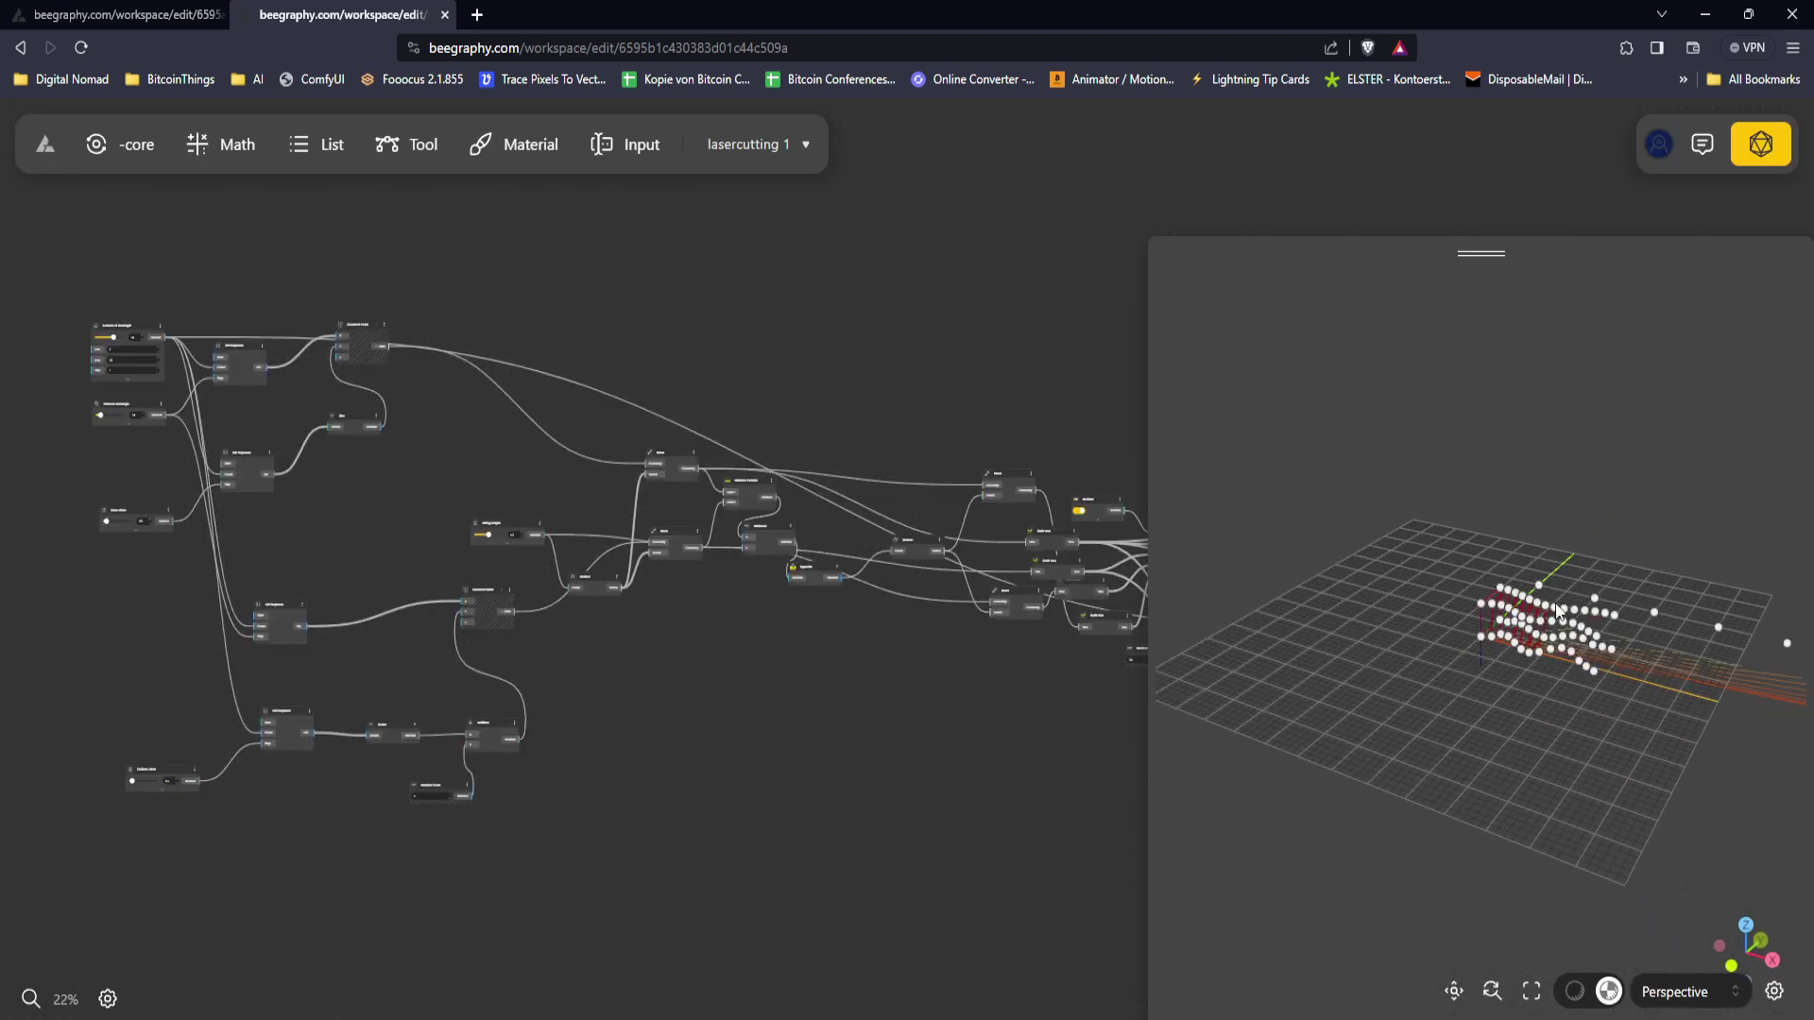
pyautogui.moveTo(1482, 646); pyautogui.dragTo(1493, 733)
pyautogui.moveTo(1493, 725); pyautogui.dragTo(1361, 732, button='right')
pyautogui.moveTo(919, 619); pyautogui.dragTo(662, 594)
pyautogui.moveTo(853, 602); pyautogui.dragTo(658, 610)
pyautogui.moveTo(1313, 661); pyautogui.dragTo(1162, 663)
pyautogui.moveTo(896, 668); pyautogui.dragTo(605, 658)
pyautogui.moveTo(1406, 666); pyautogui.dragTo(1519, 649)
pyautogui.moveTo(1520, 649); pyautogui.dragTo(1589, 609, button='right')
pyautogui.scroll(-5, 1589, 609)
pyautogui.moveTo(1585, 624); pyautogui.dragTo(1587, 700)
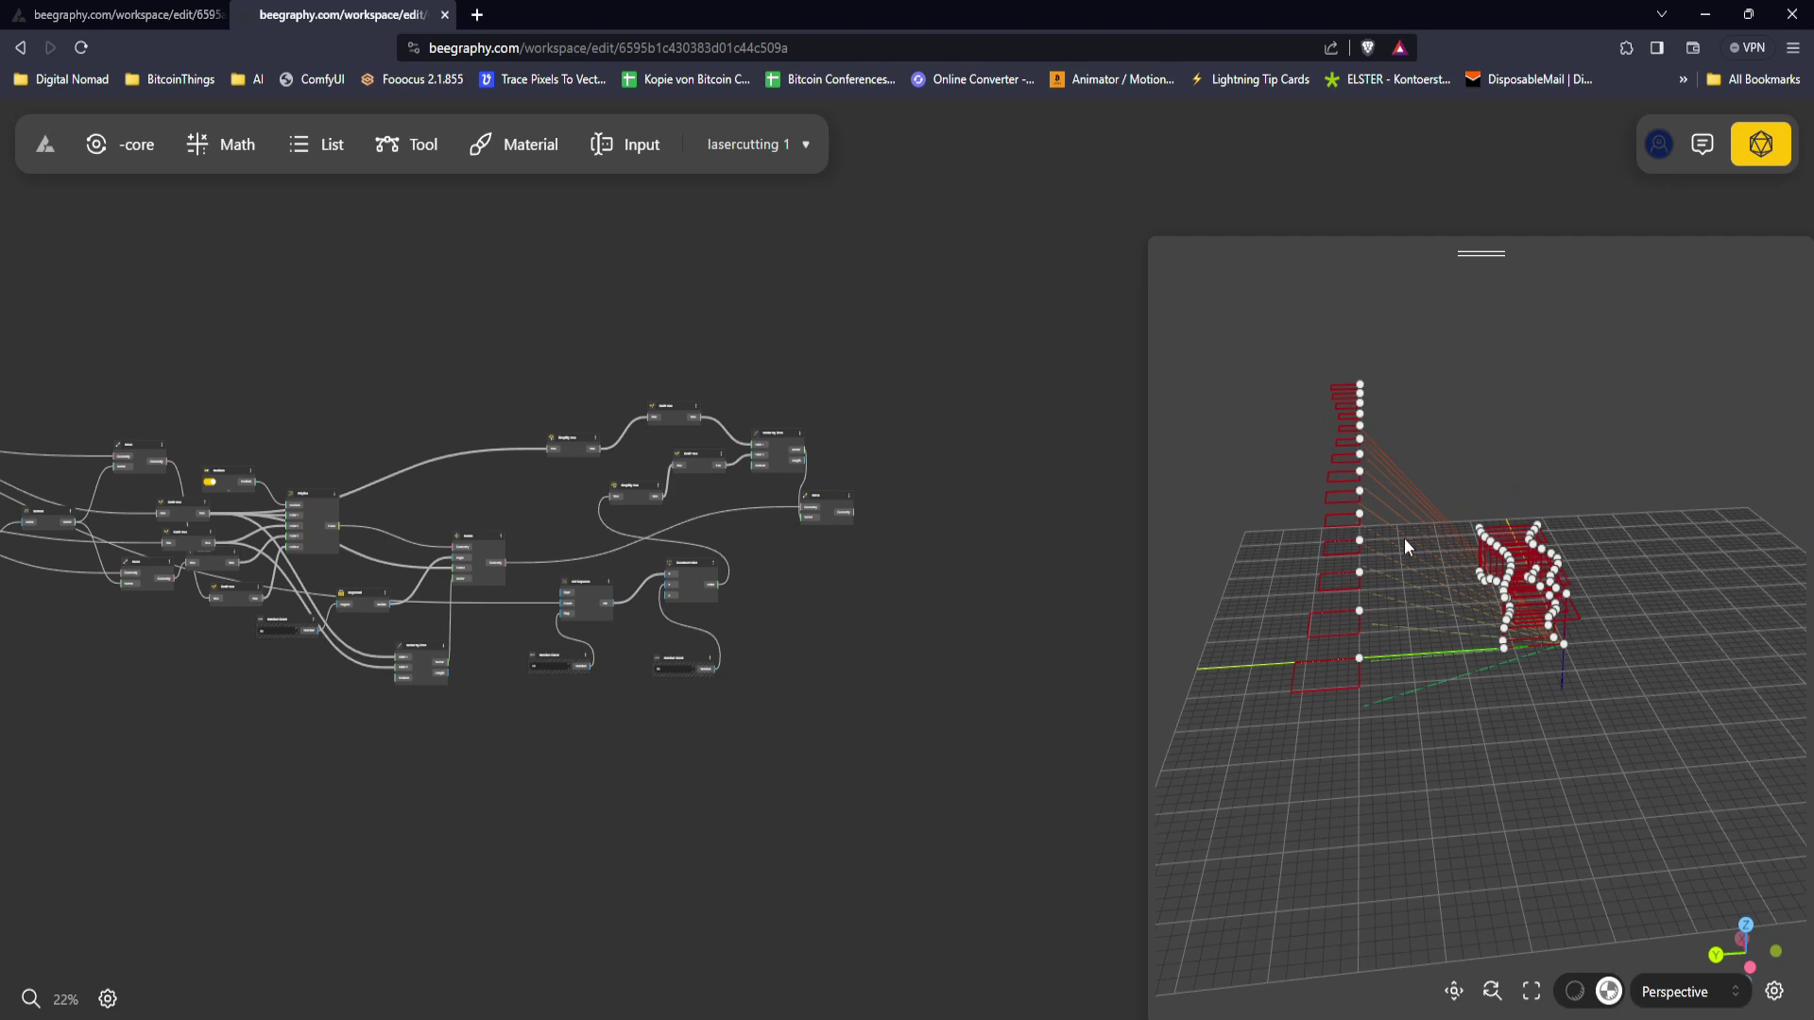
pyautogui.moveTo(1405, 542); pyautogui.dragTo(1371, 552)
pyautogui.scroll(5, 904, 565)
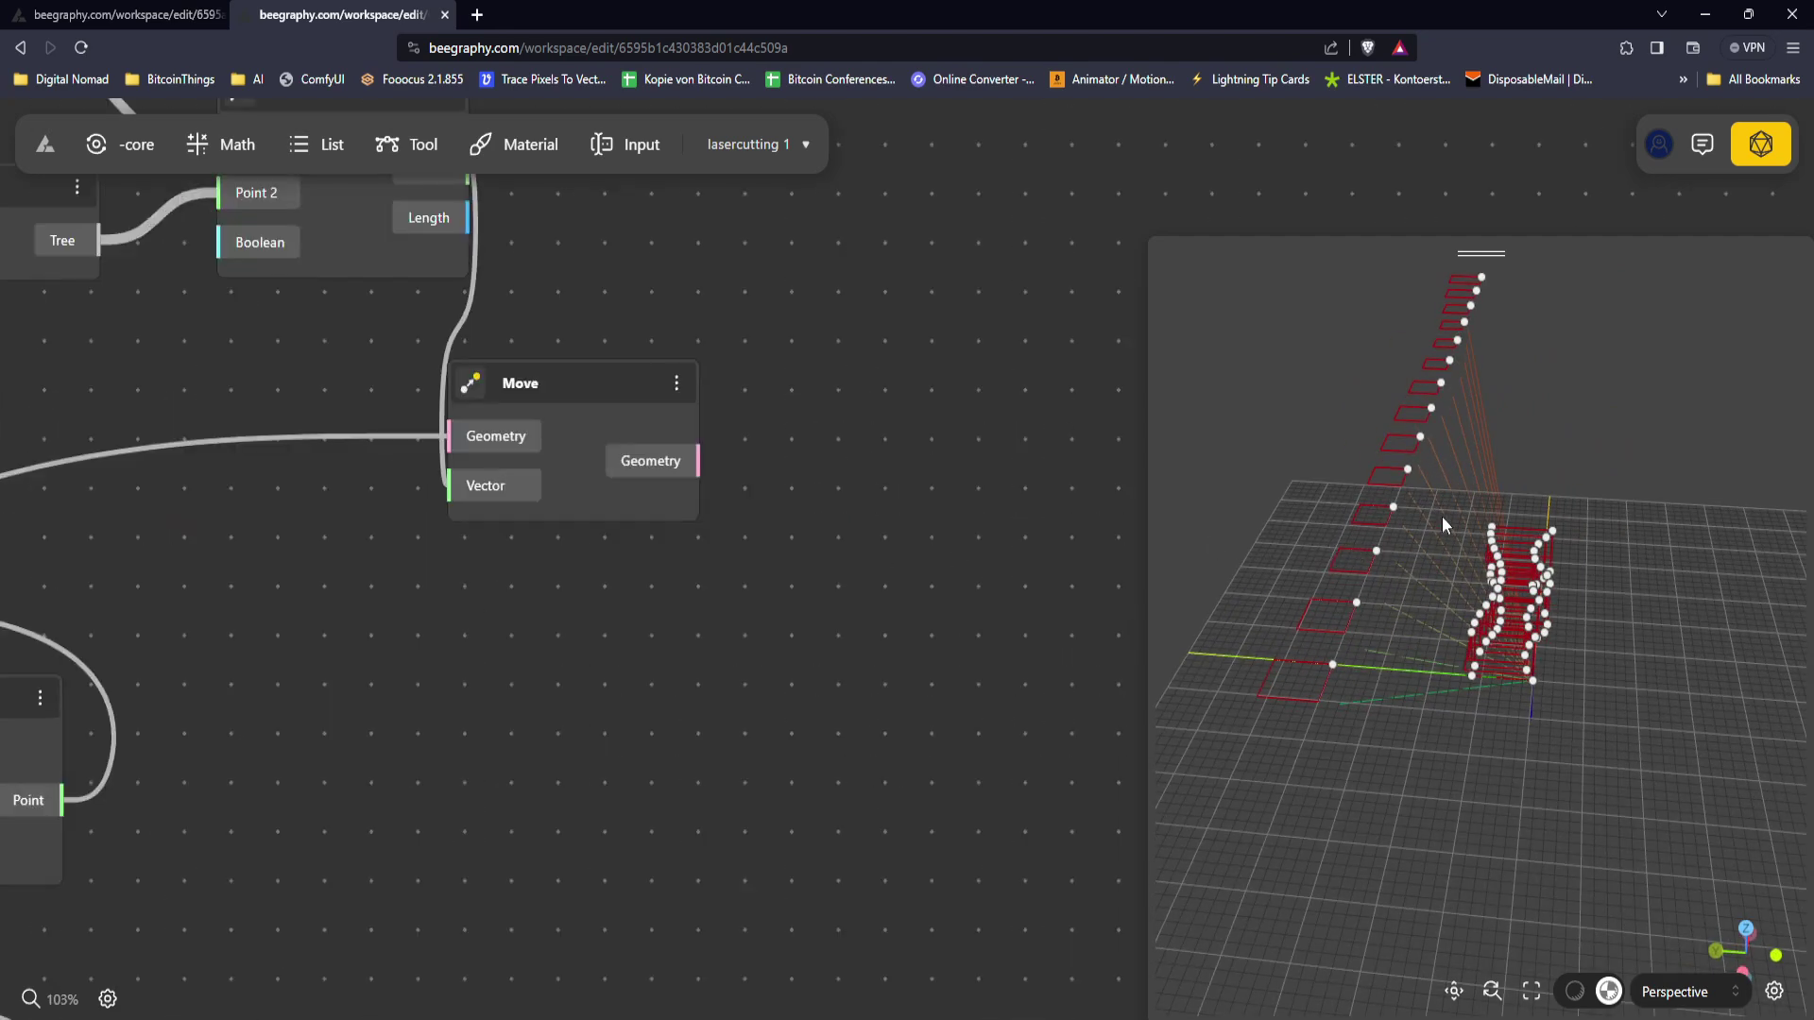
# Step: Add a DXF Exporter node beside the Move node and connect the Move's Geometry output to it
pyautogui.moveTo(830, 518); pyautogui.dragTo(759, 570)
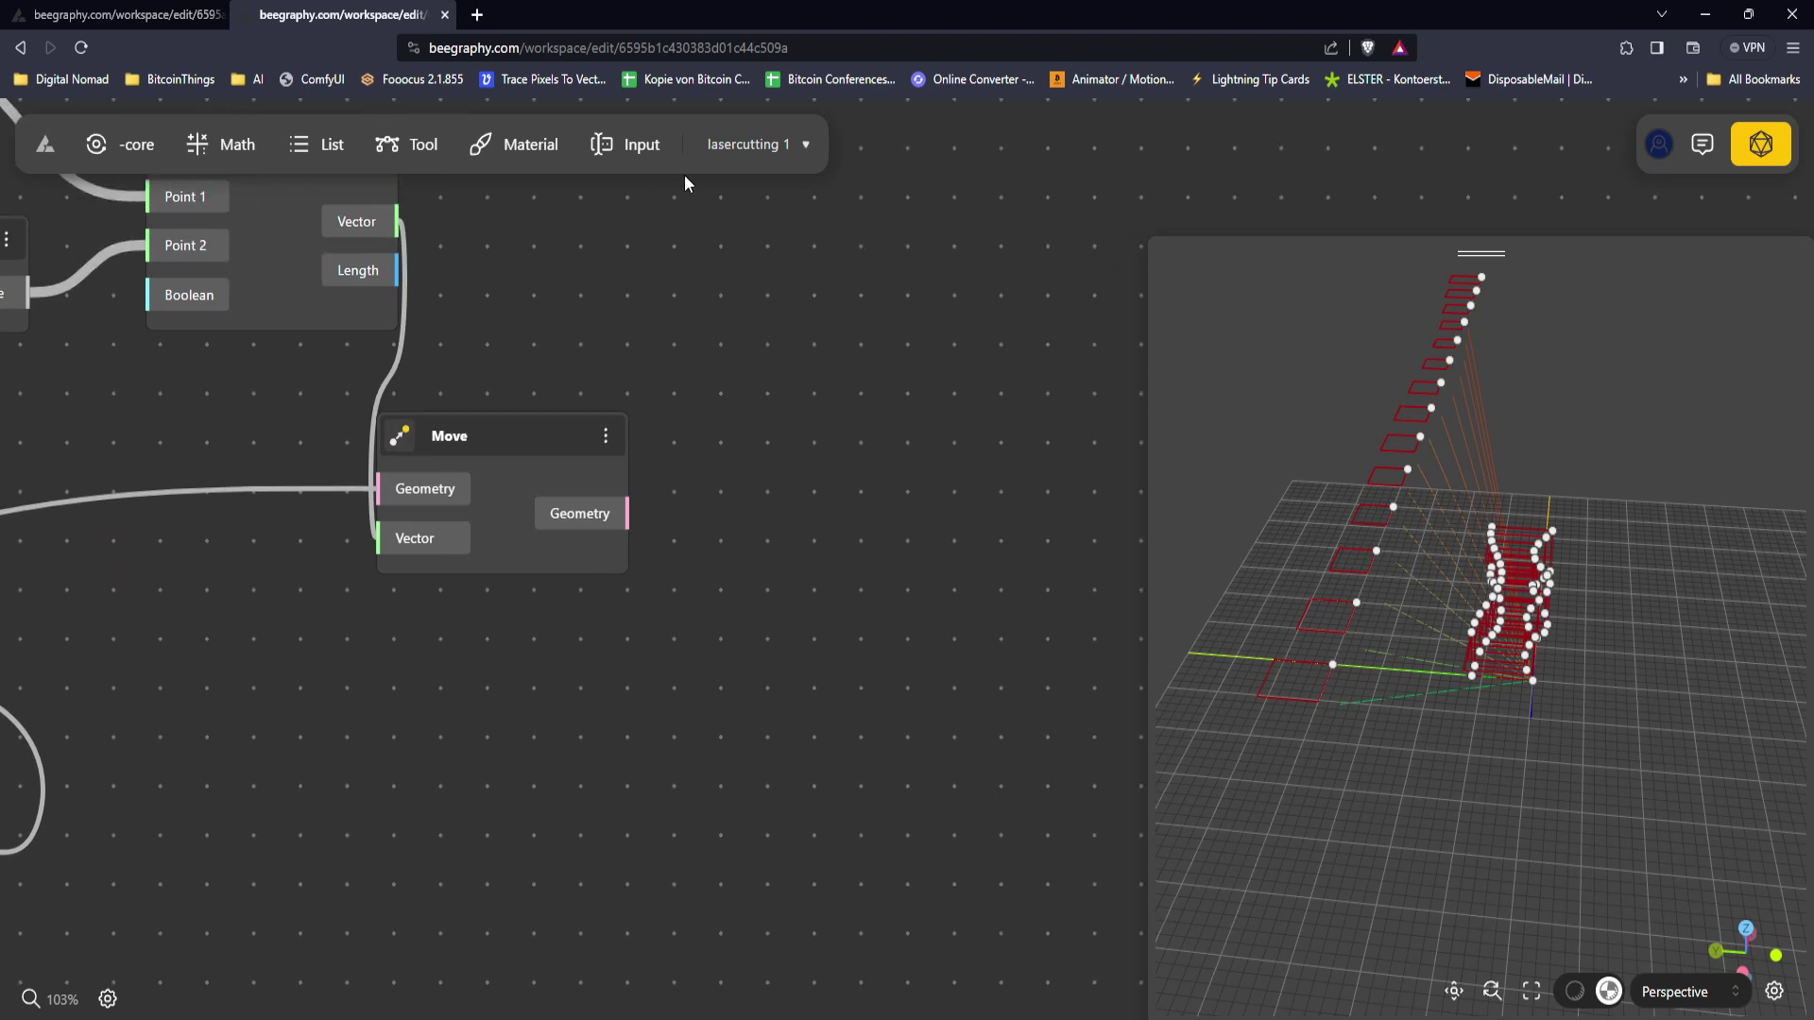
pyautogui.click(159, 150)
pyautogui.click(240, 299)
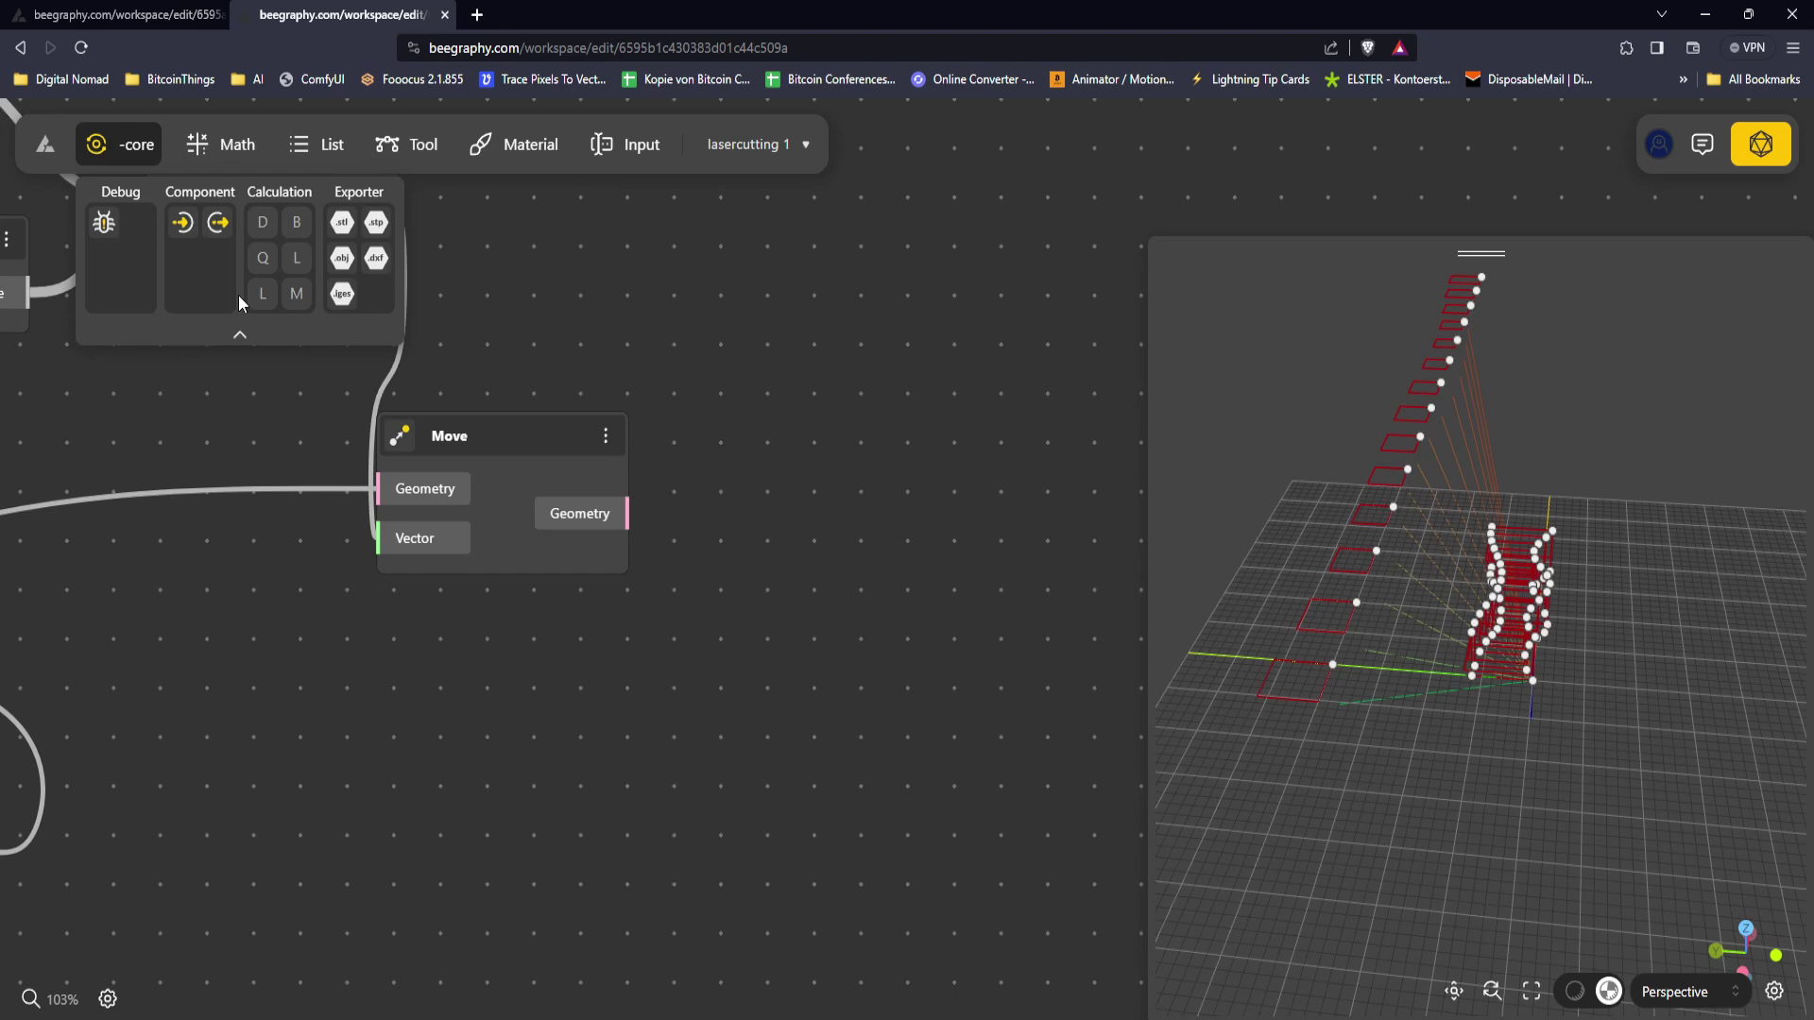
pyautogui.moveTo(377, 262); pyautogui.dragTo(863, 453)
pyautogui.moveTo(629, 513); pyautogui.dragTo(773, 517)
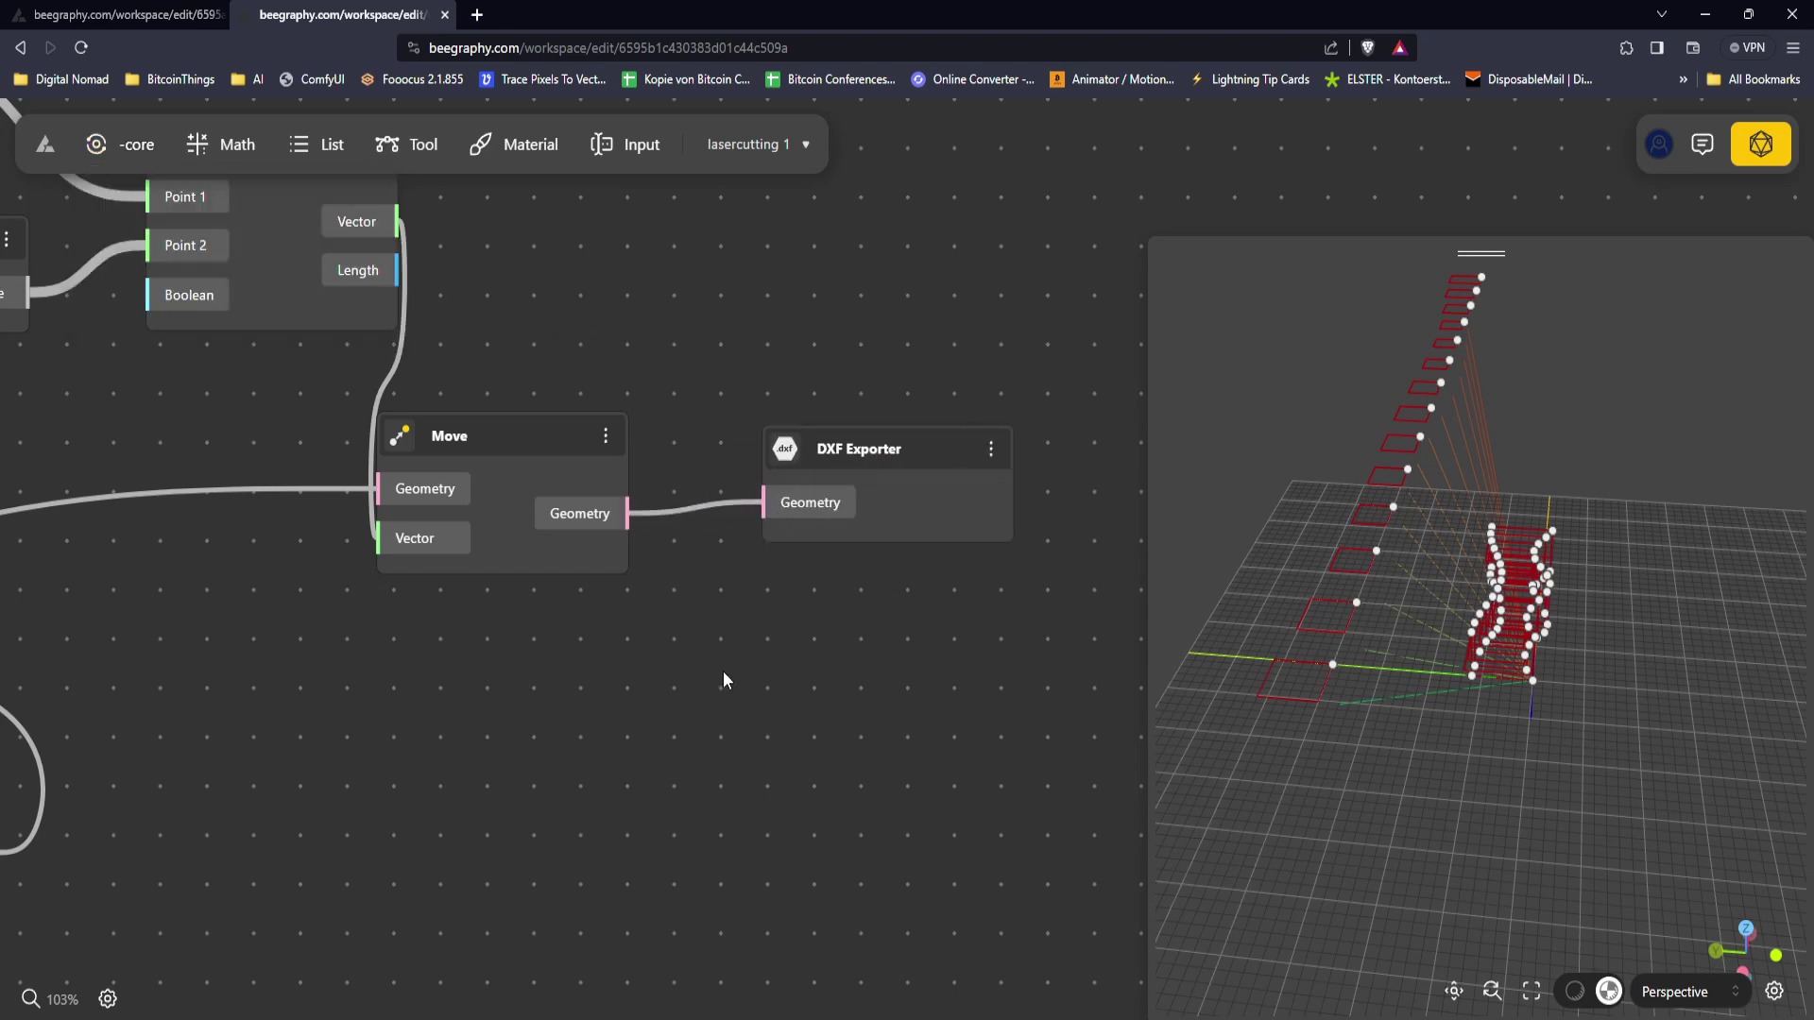
# Step: Open the model in the configurator and download it to the Desktop as lasercutting 1-DXF Exporter-high quality.dxf
pyautogui.moveTo(742, 669); pyautogui.dragTo(860, 629)
pyautogui.scroll(-5, 805, 639)
pyautogui.moveTo(712, 638); pyautogui.dragTo(897, 630)
pyautogui.moveTo(871, 694); pyautogui.dragTo(1031, 652)
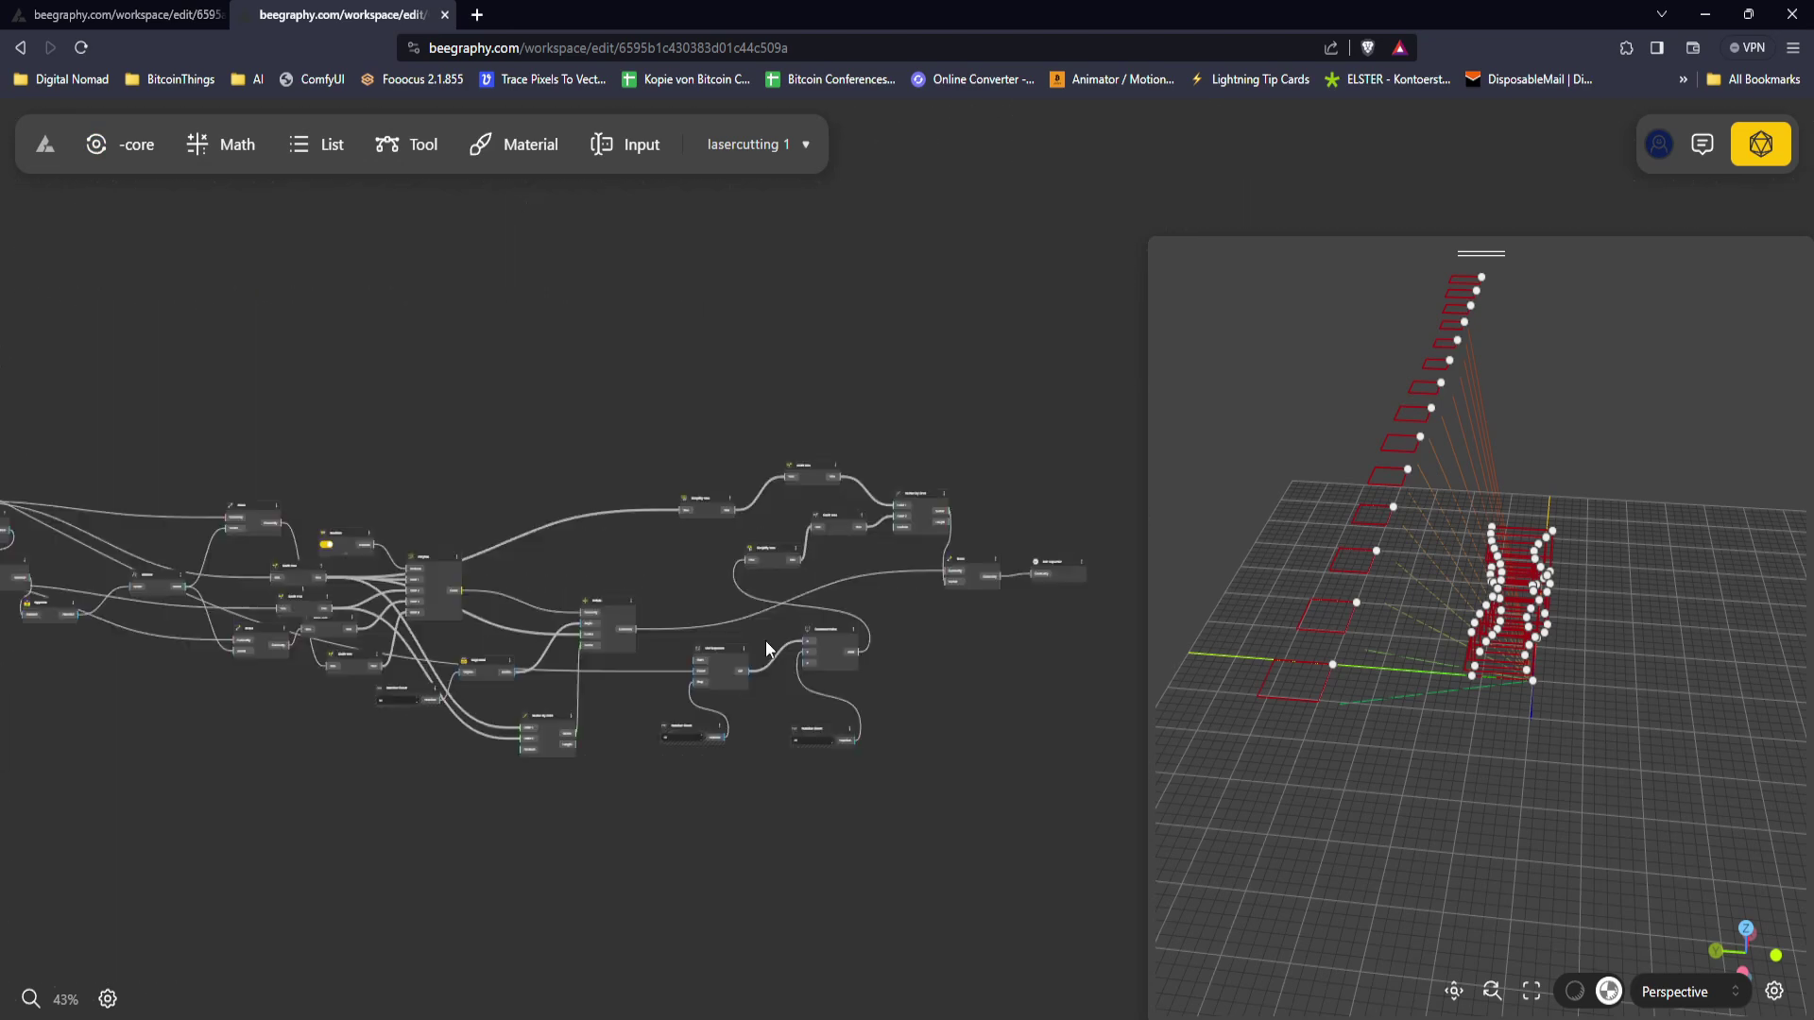
pyautogui.scroll(-3, 812, 650)
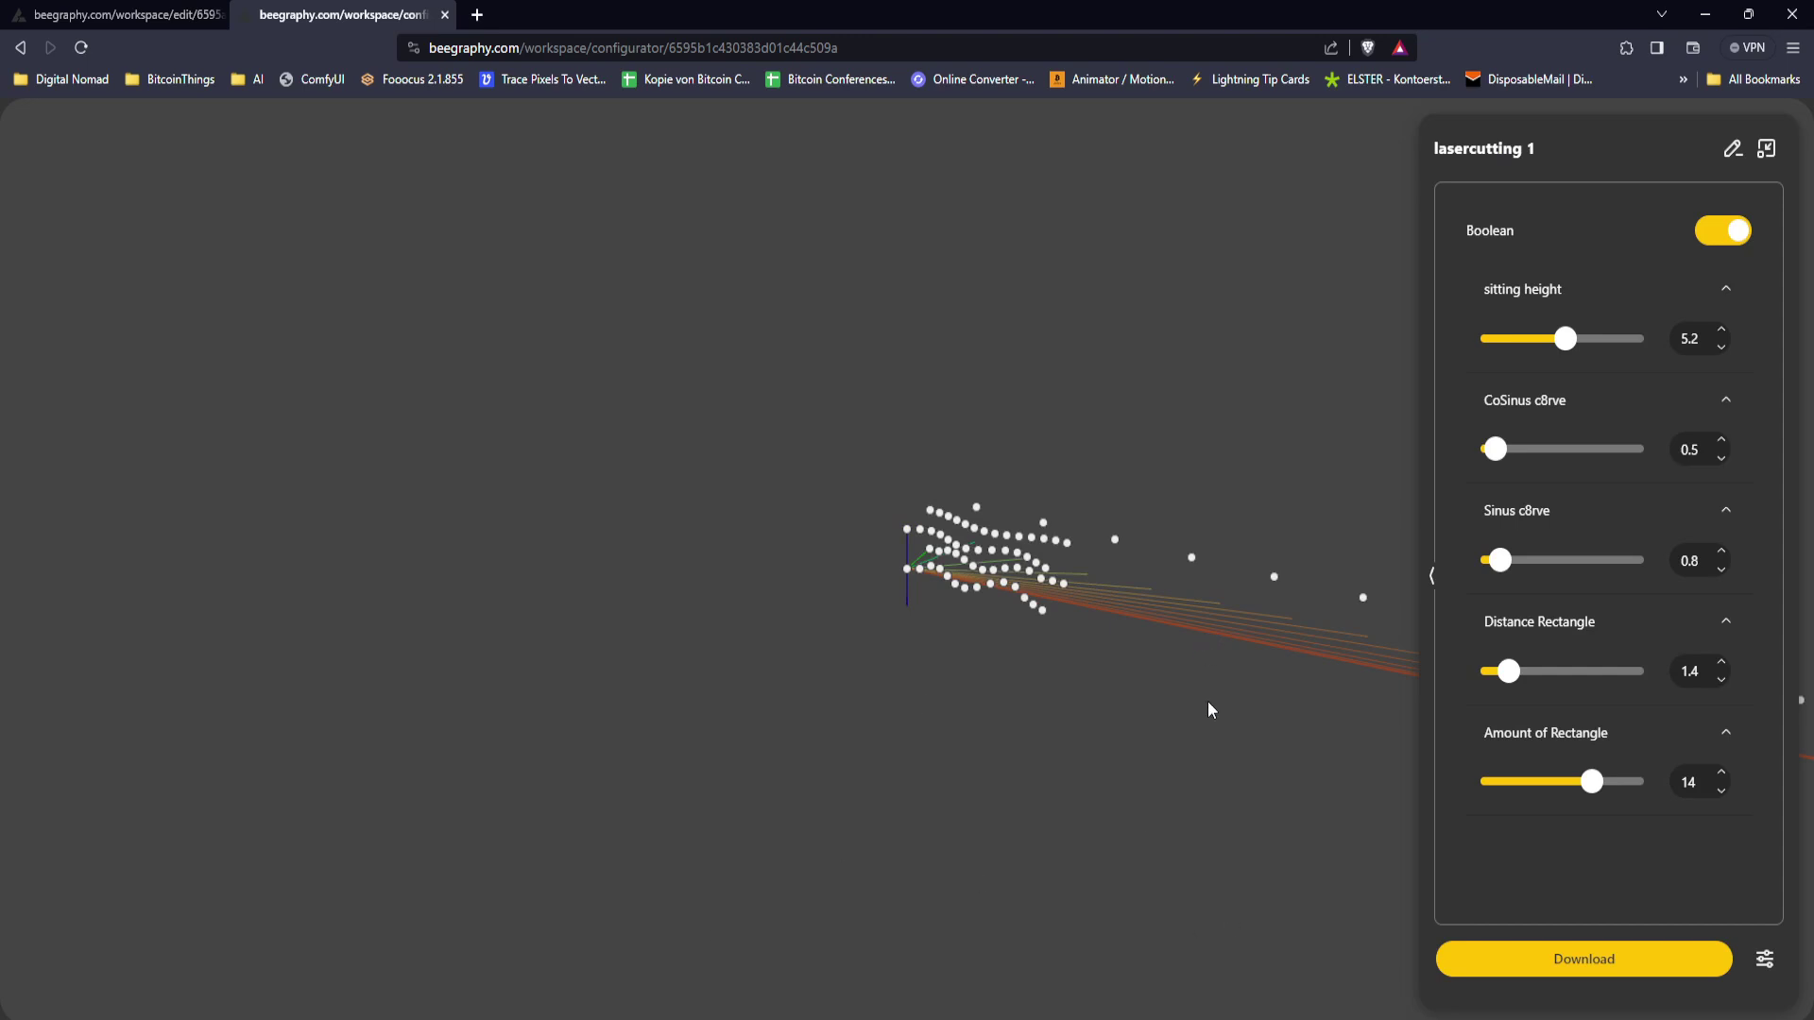
pyautogui.moveTo(1380, 746); pyautogui.dragTo(768, 729)
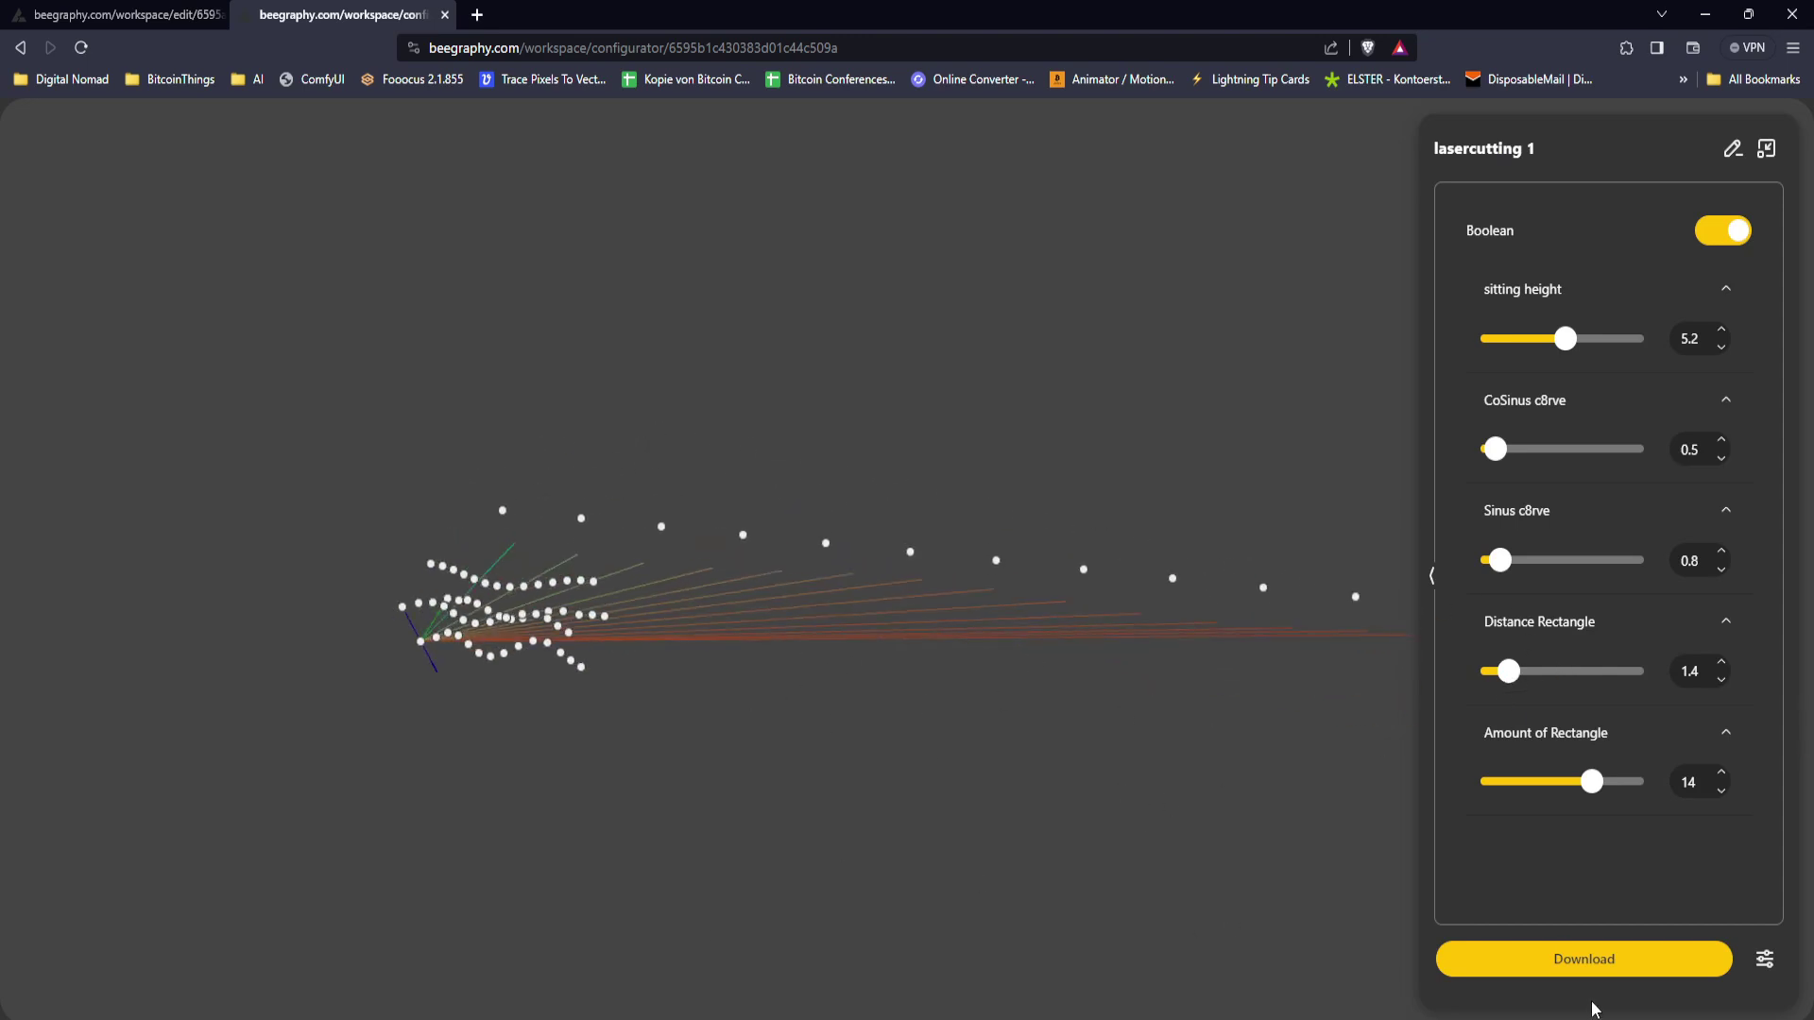
pyautogui.click(1563, 965)
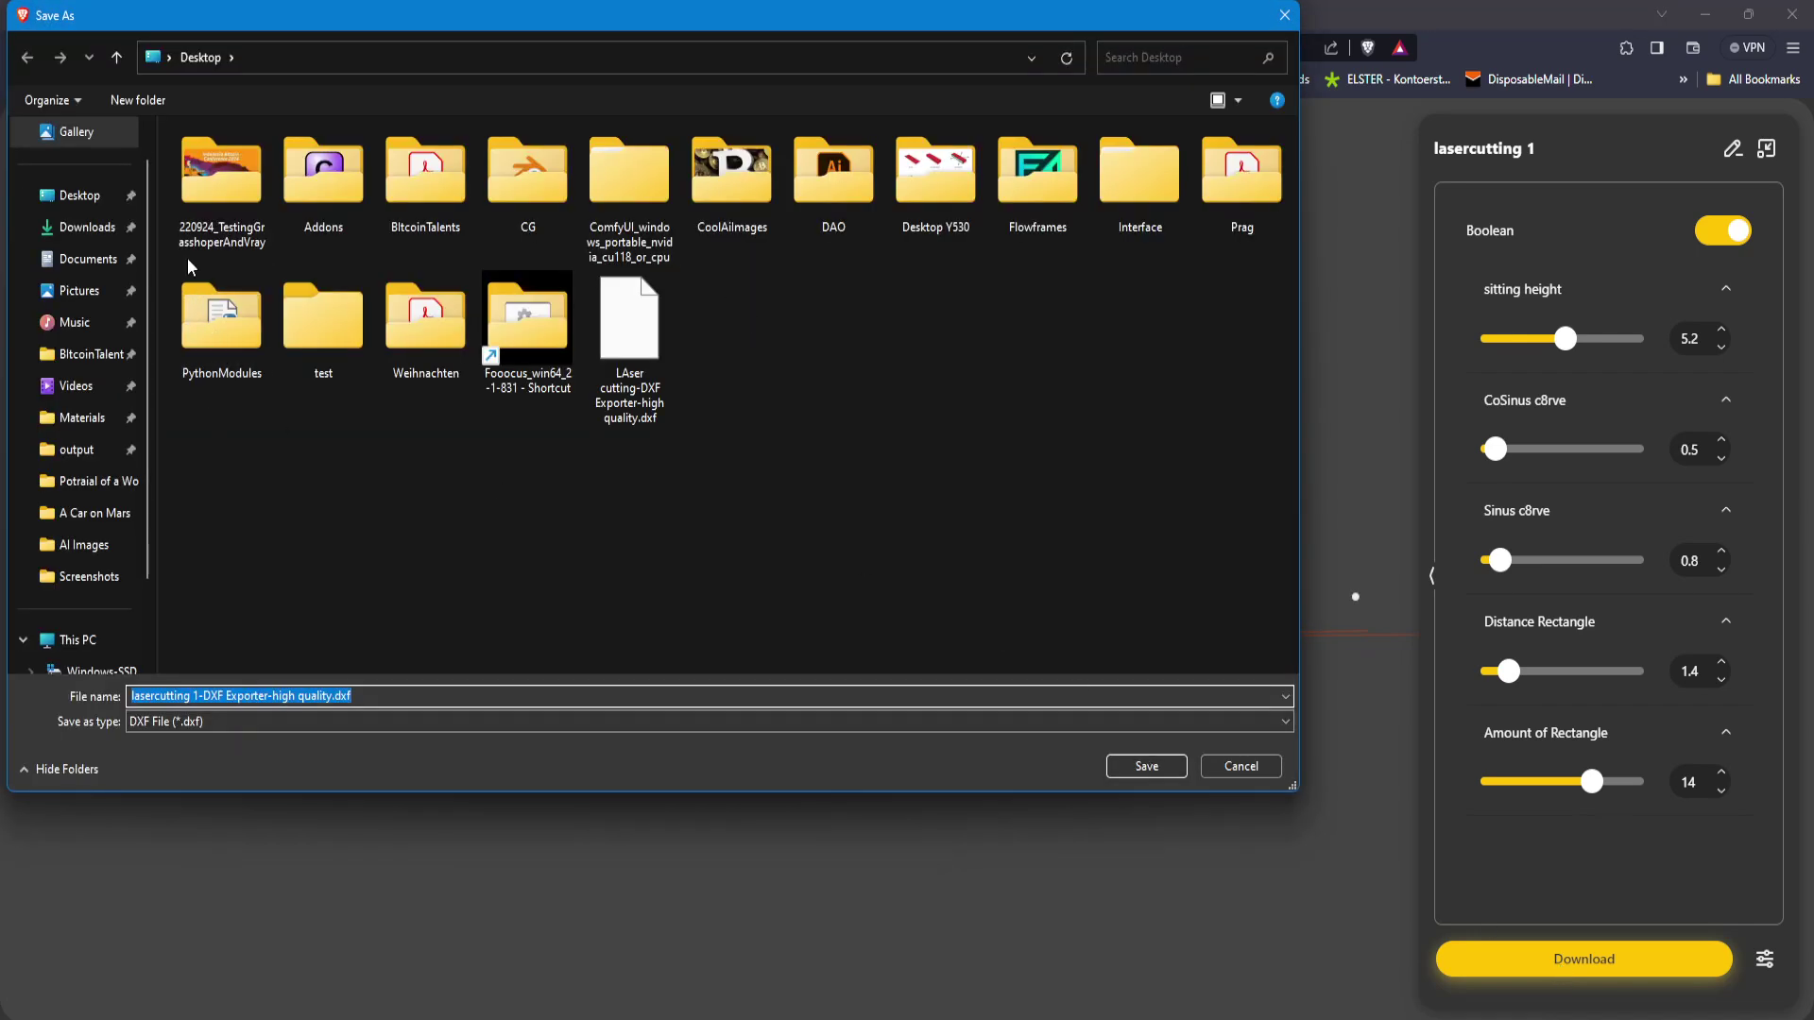
pyautogui.click(80, 196)
pyautogui.click(1147, 766)
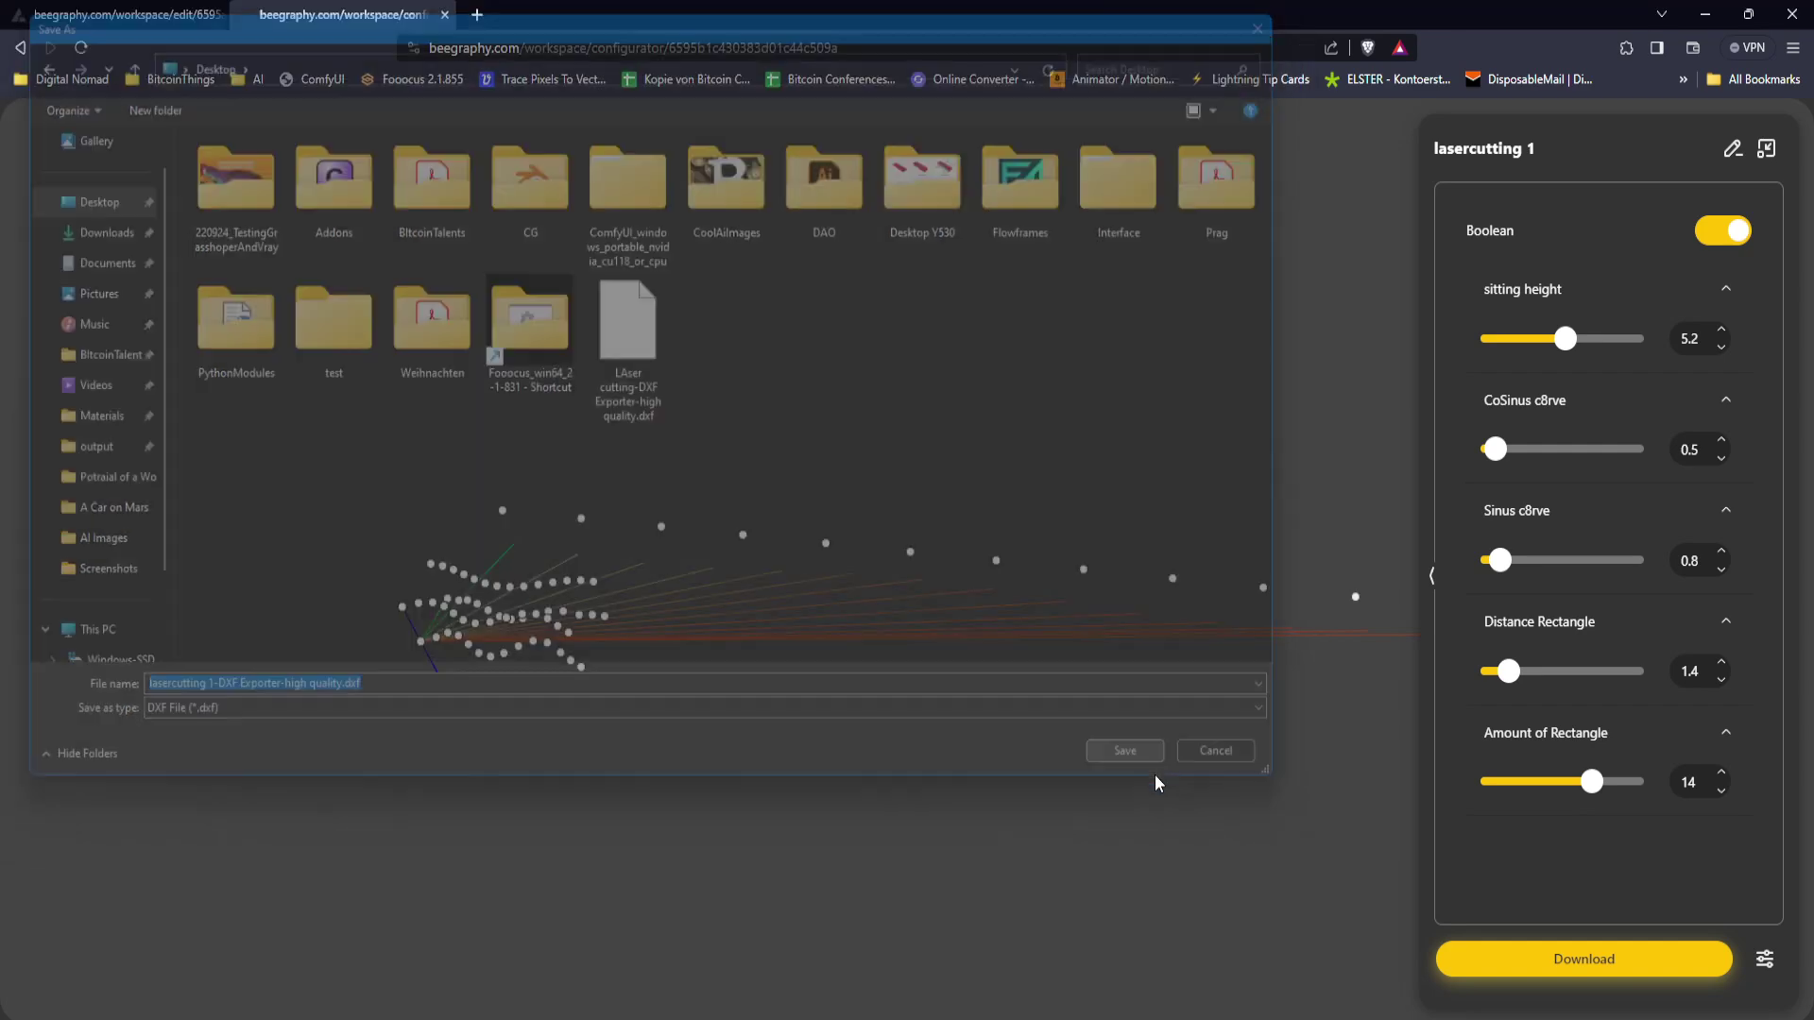
# Step: Locate the downloaded lasercutting 1-DXF Exporter-high quality.dxf in its folder and open it in Rhino 7 in place of the current file
pyautogui.click(1624, 47)
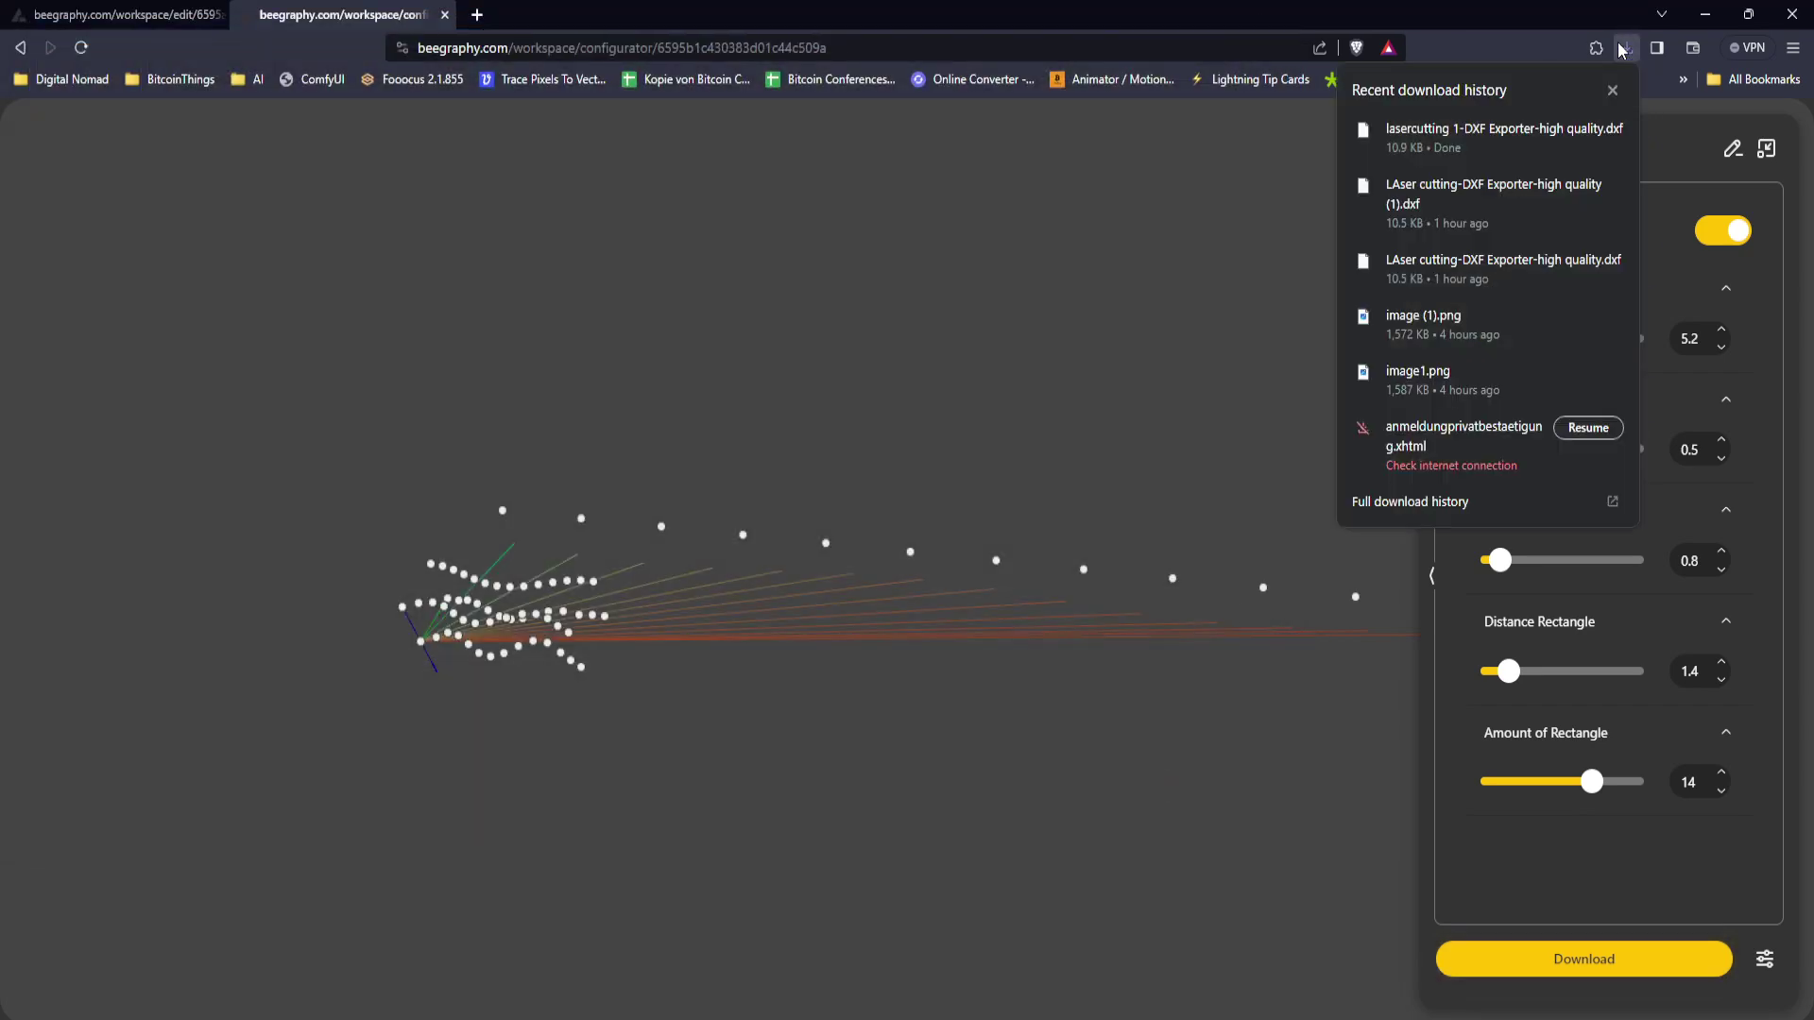
pyautogui.click(1584, 133)
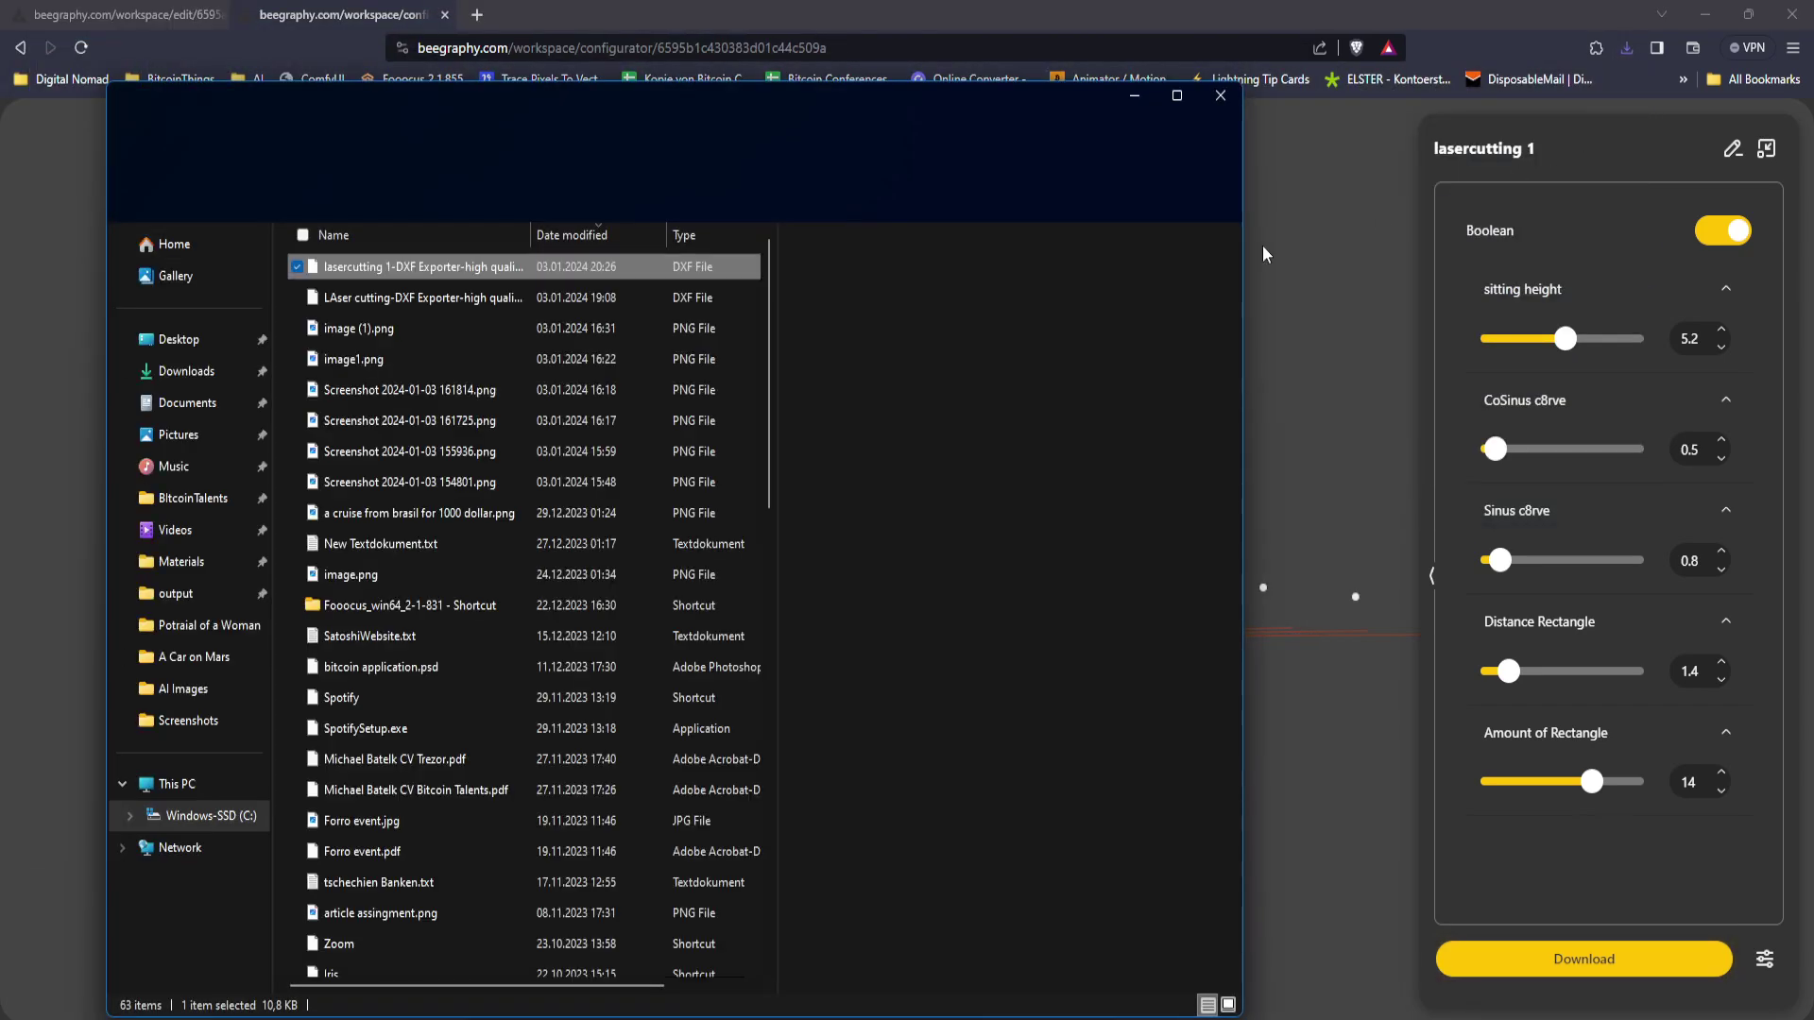
pyautogui.moveTo(420, 272); pyautogui.dragTo(917, 656)
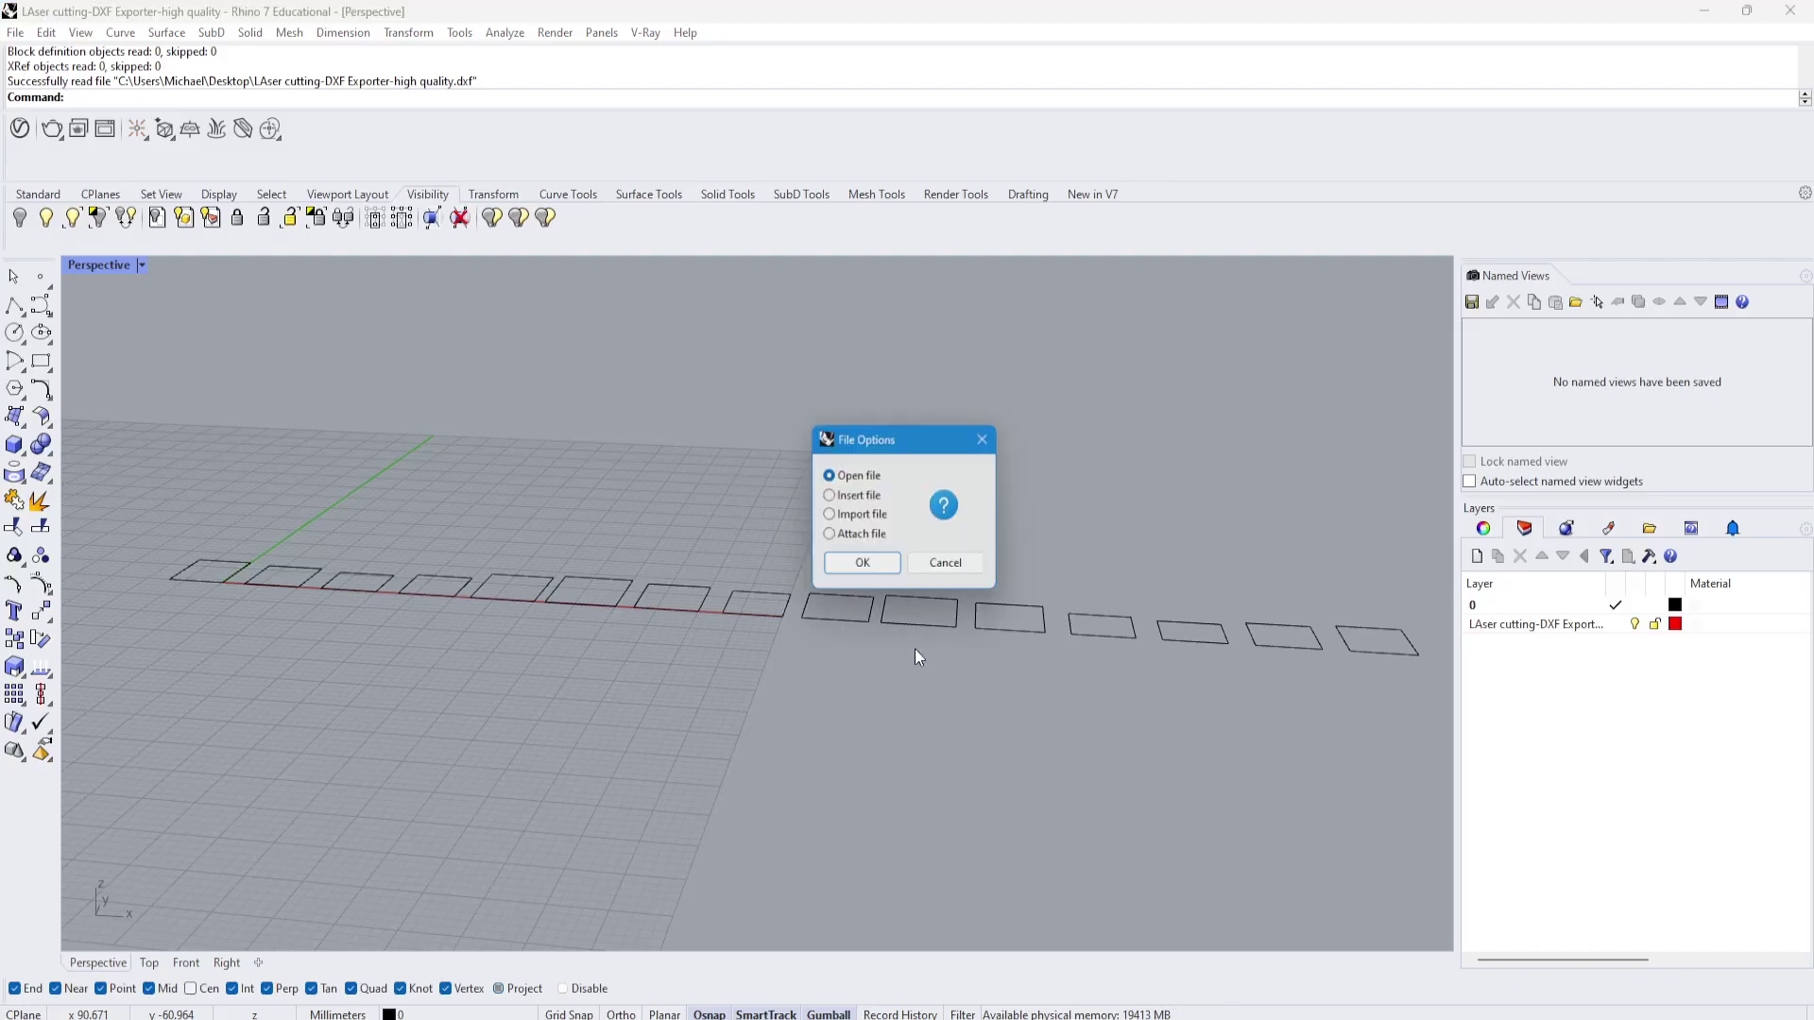
pyautogui.click(871, 563)
pyautogui.click(965, 562)
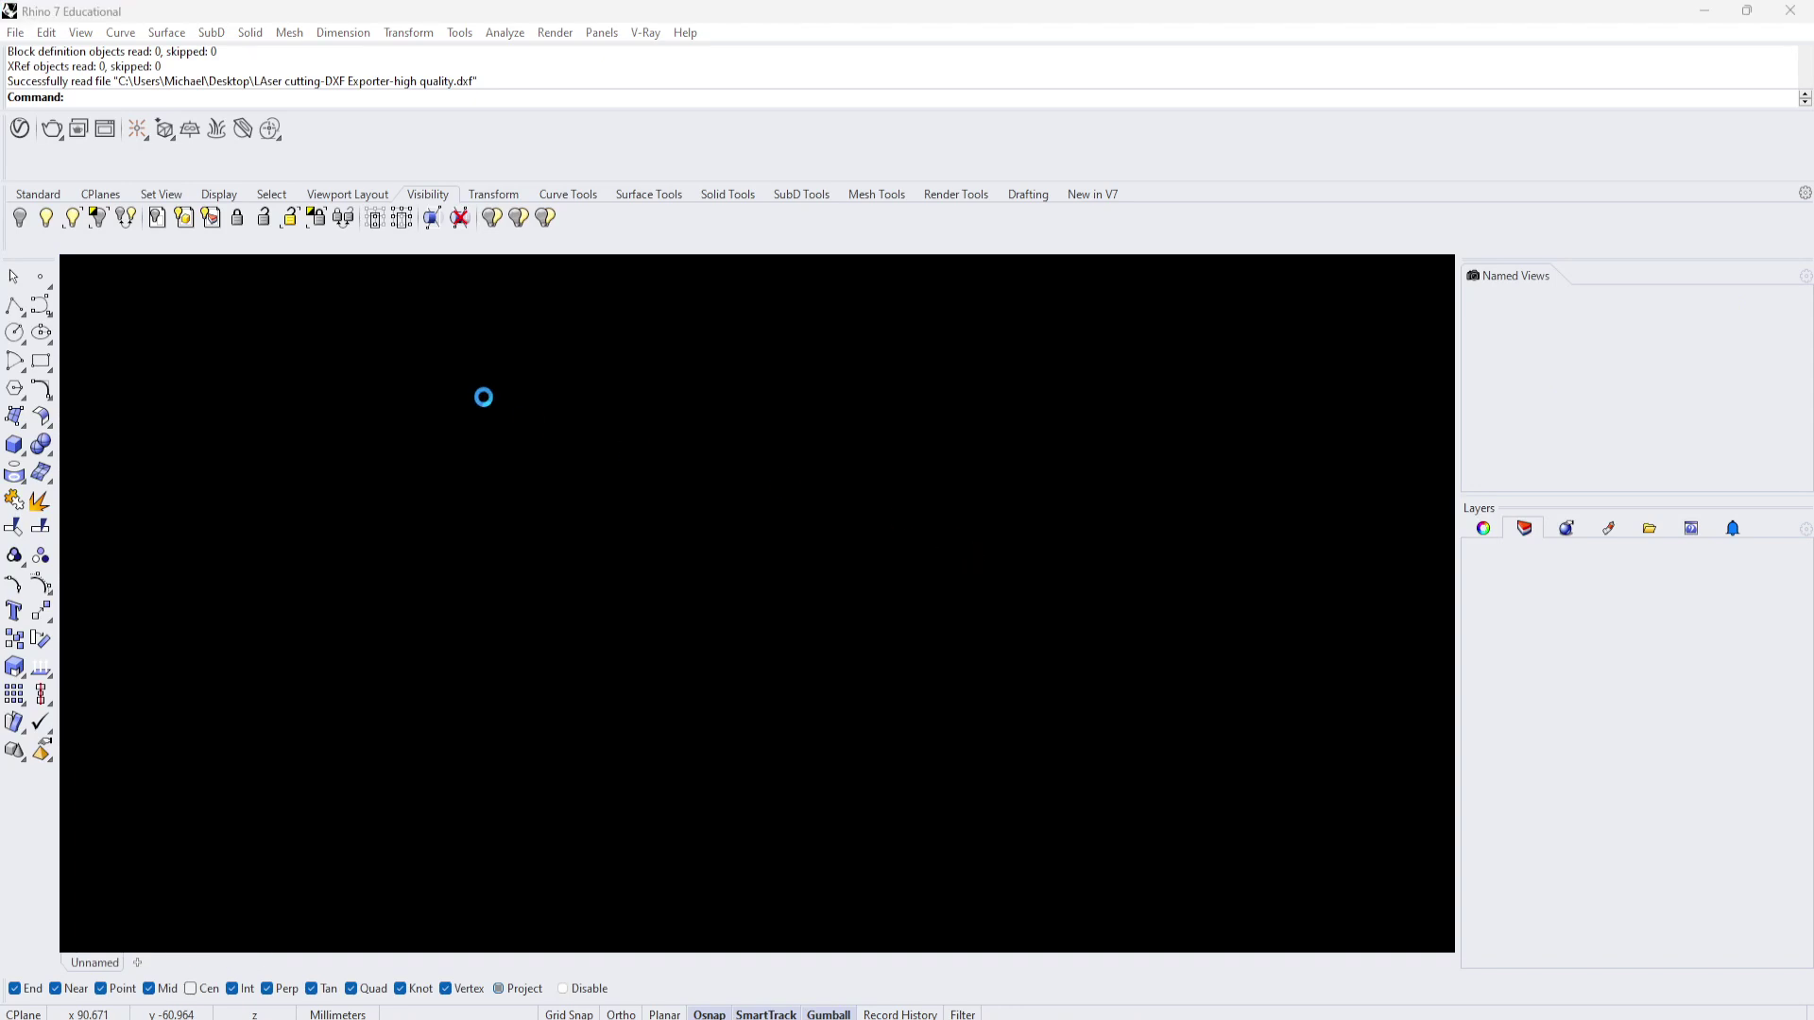
pyautogui.click(819, 697)
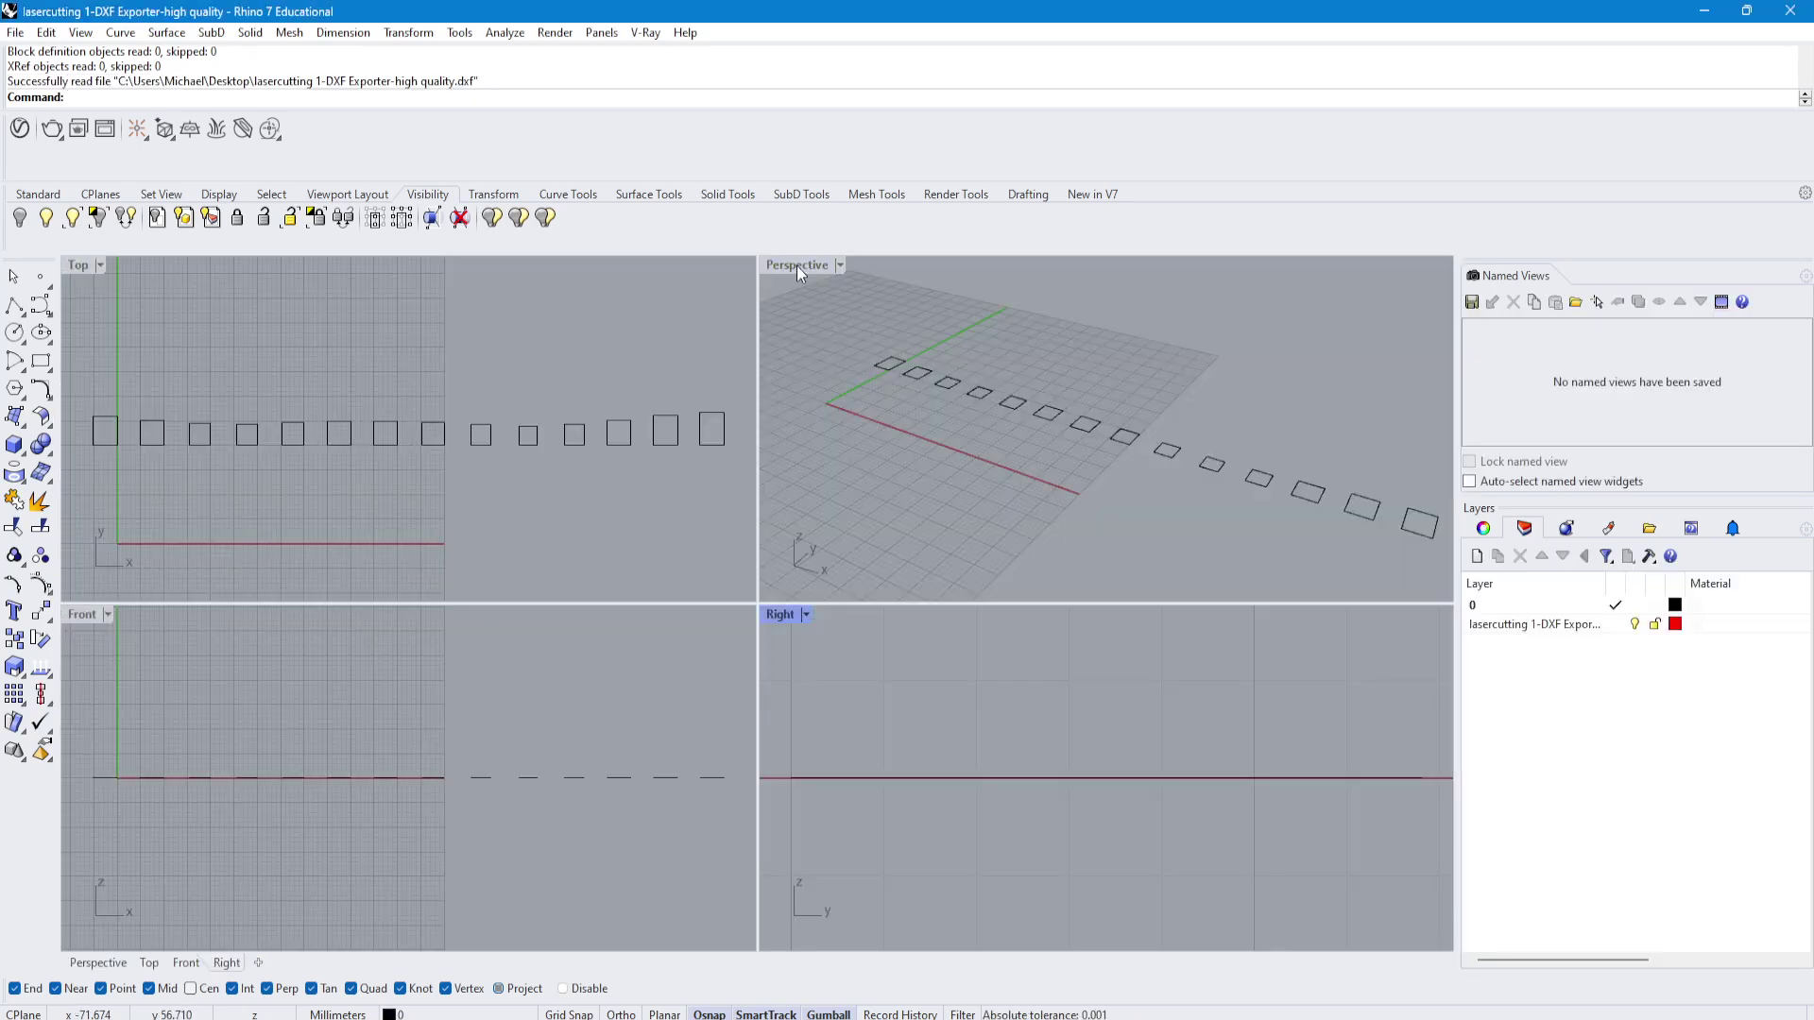
# Step: Maximize the Perspective view and select all the imported rectangles to check the exported cutting layout
pyautogui.doubleClick(797, 264)
pyautogui.moveTo(796, 273); pyautogui.dragTo(1226, 517, button='right')
pyautogui.moveTo(1323, 405); pyautogui.dragTo(369, 841)
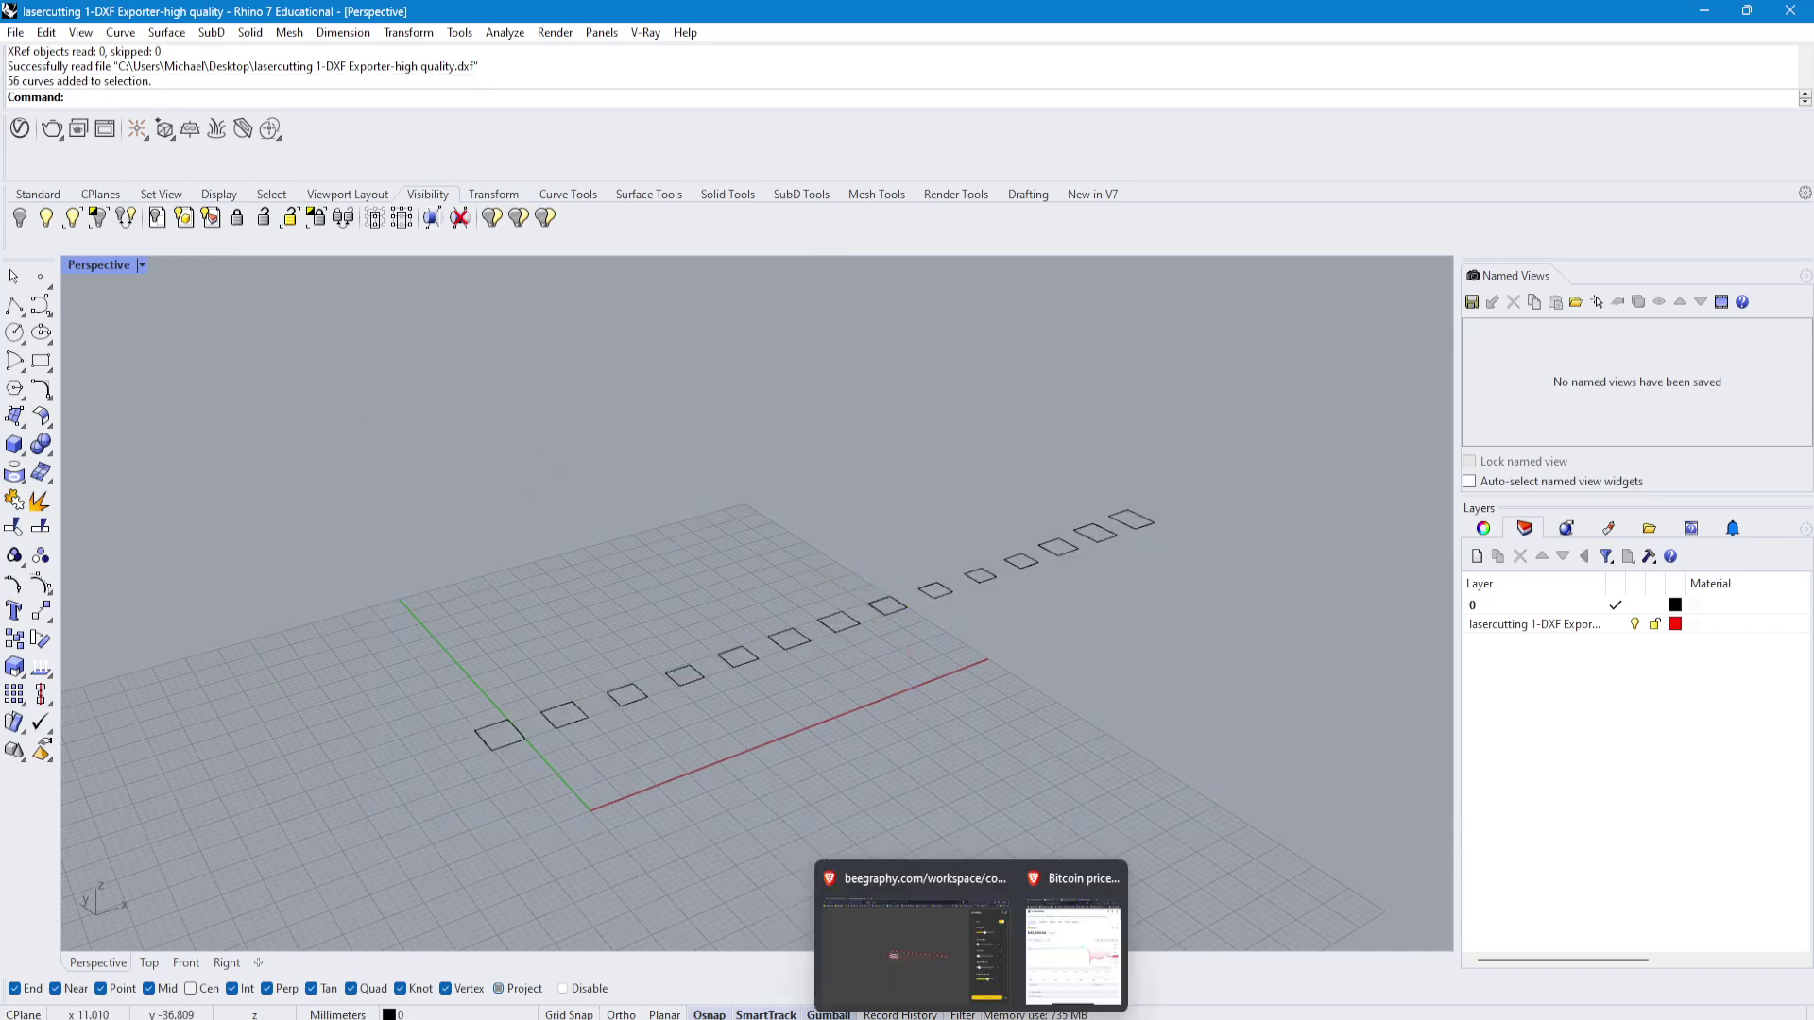
pyautogui.click(959, 983)
pyautogui.click(1096, 1012)
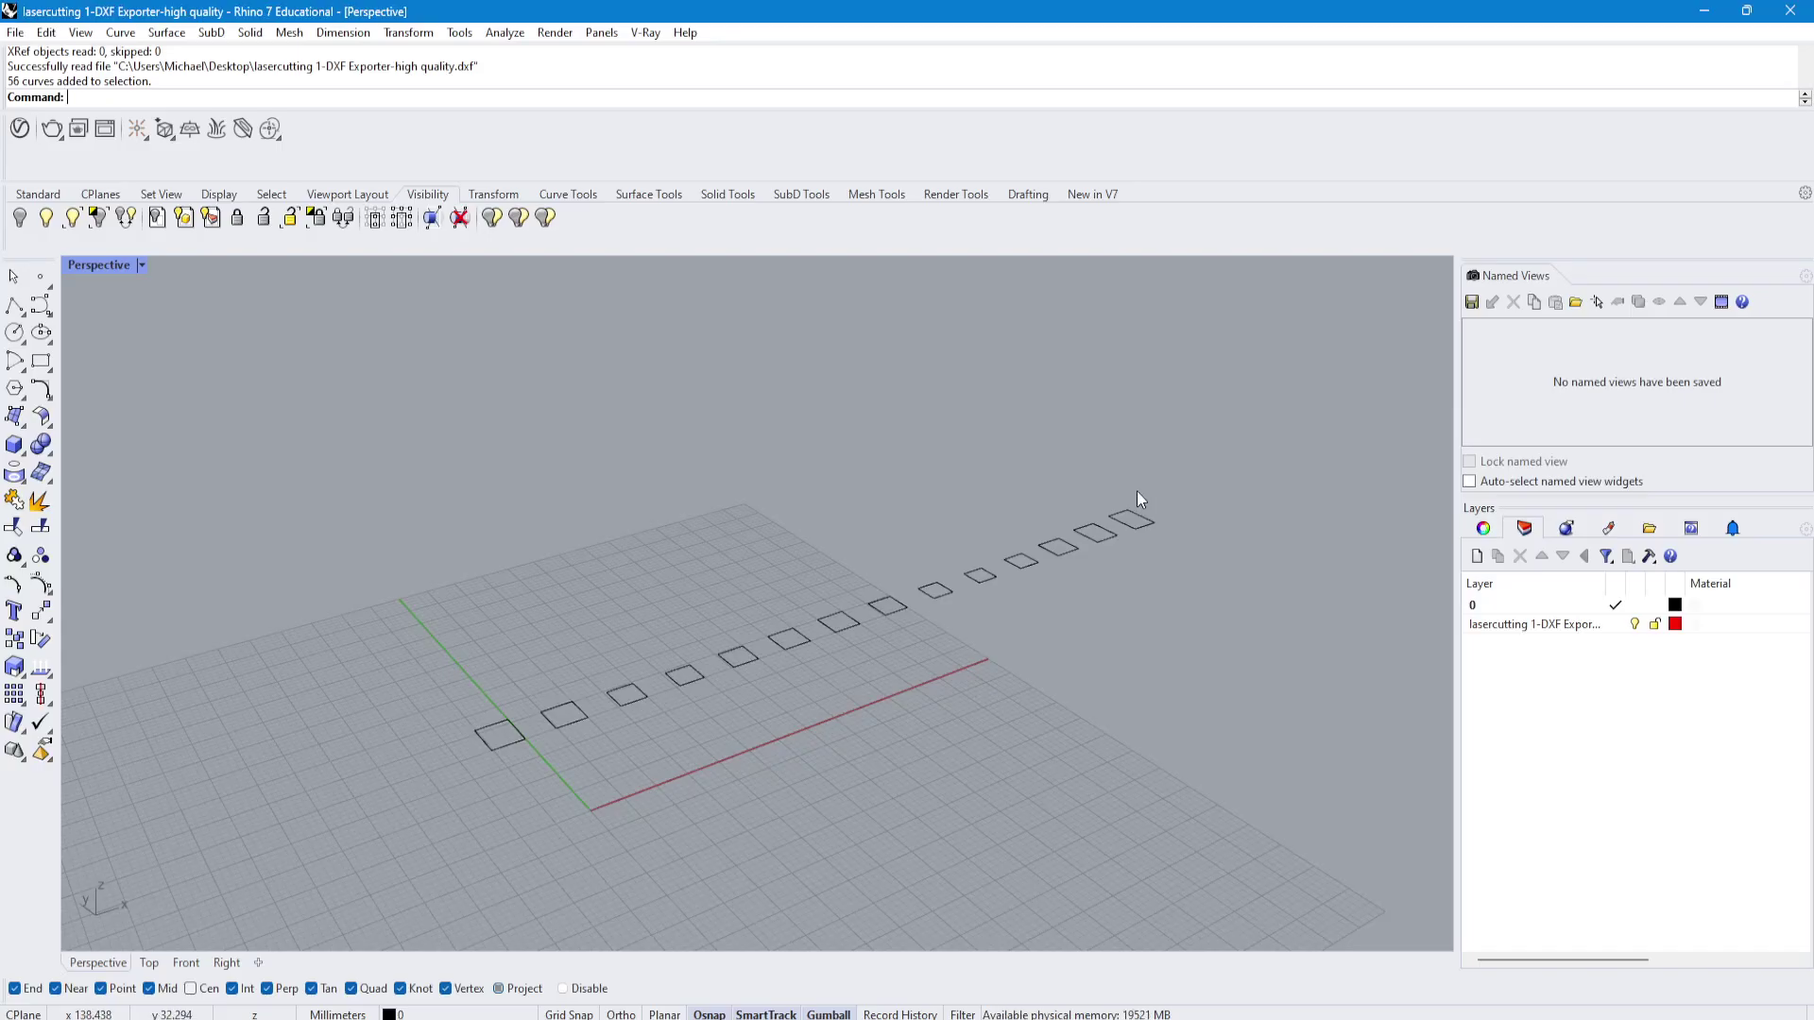